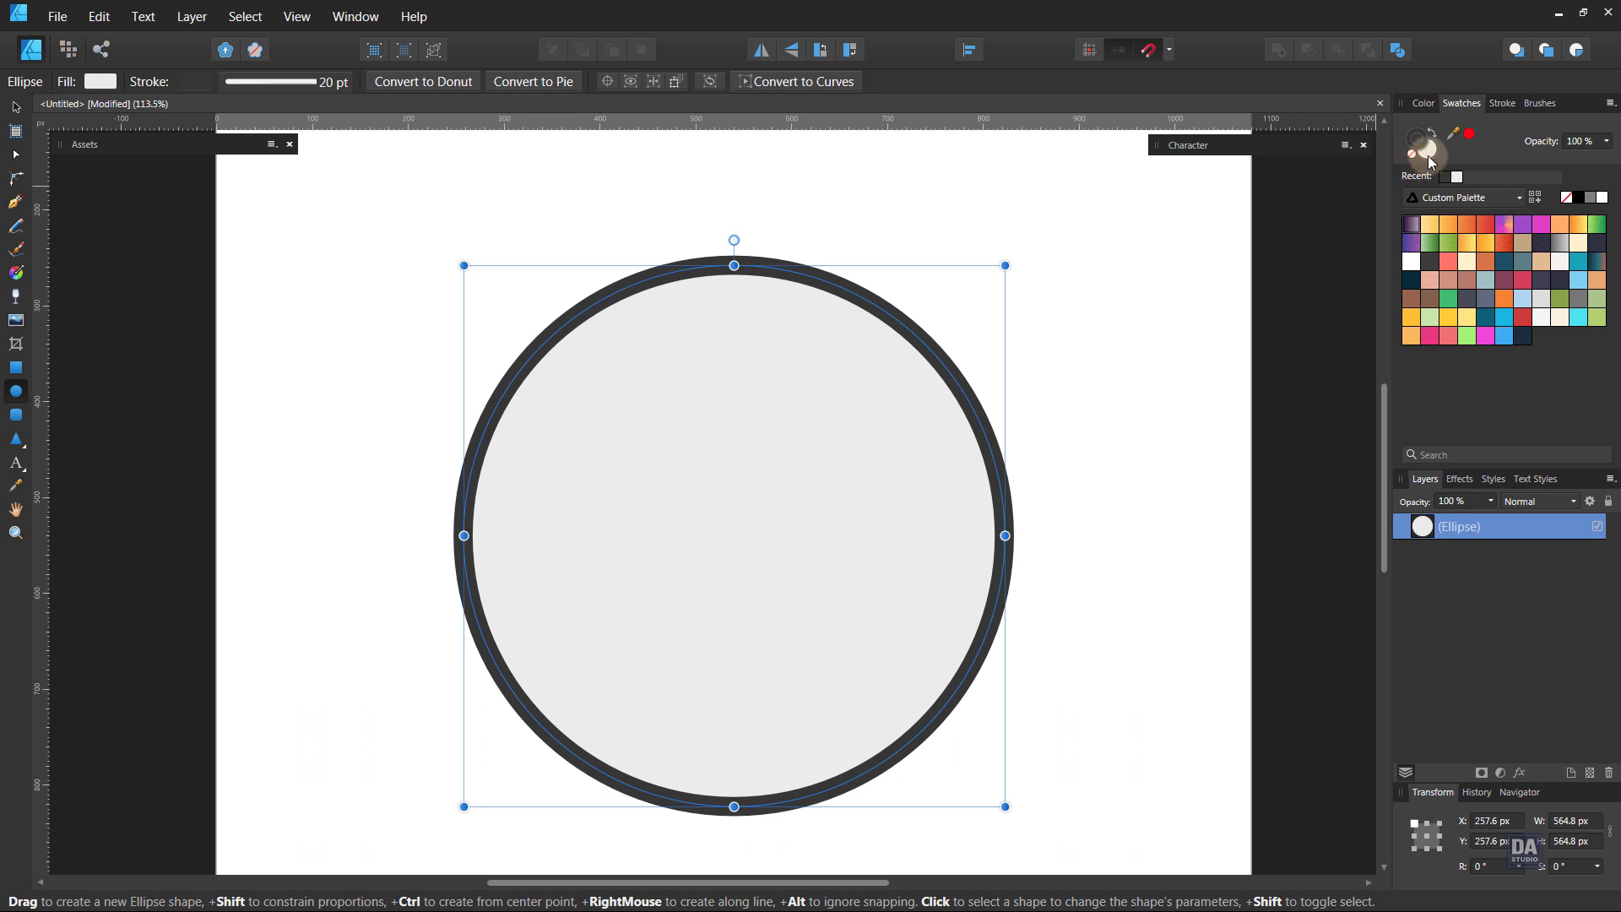
Fill the large circle with the coral pink swatch and add a concentric duplicate scaled down to about 466 px wide
left_click(1430, 337)
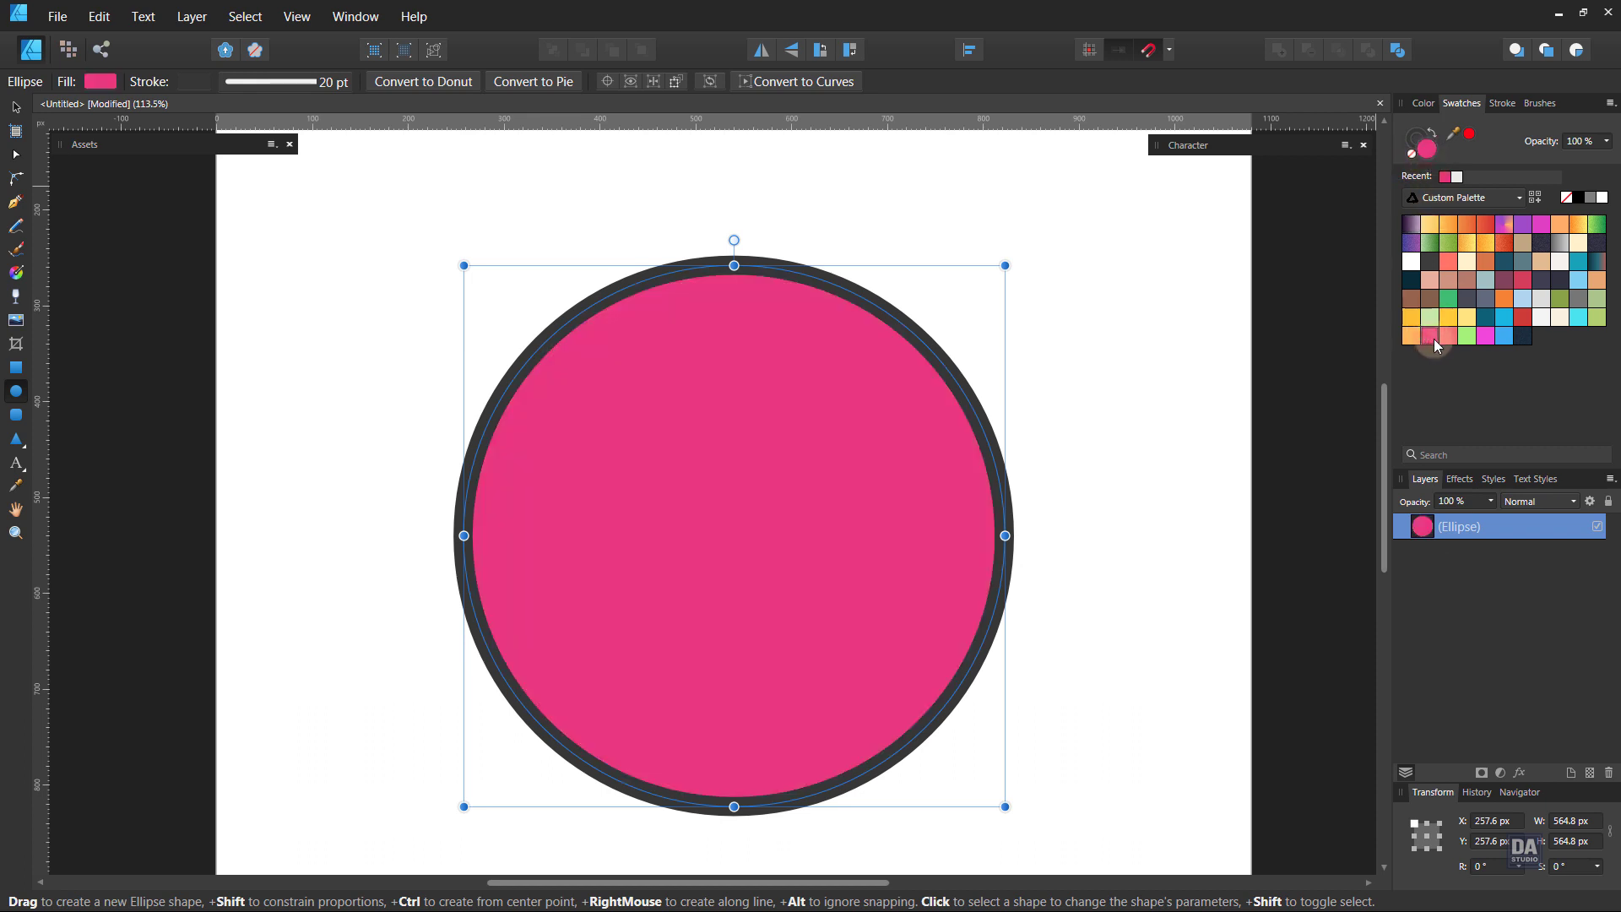
left_click(1451, 338)
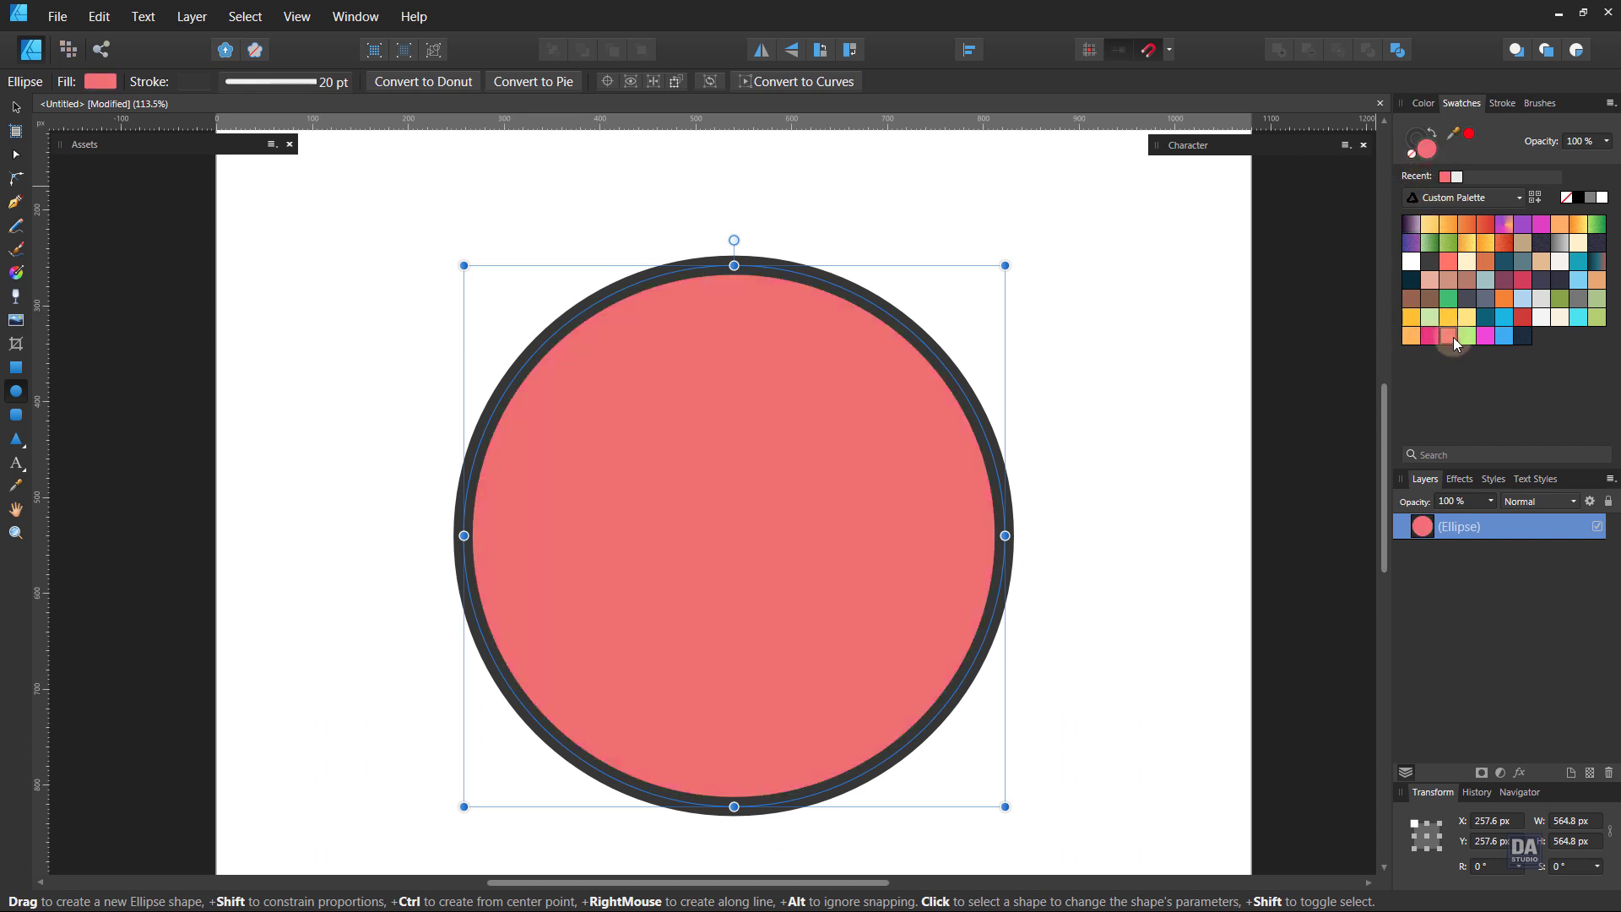
right_click(1447, 525)
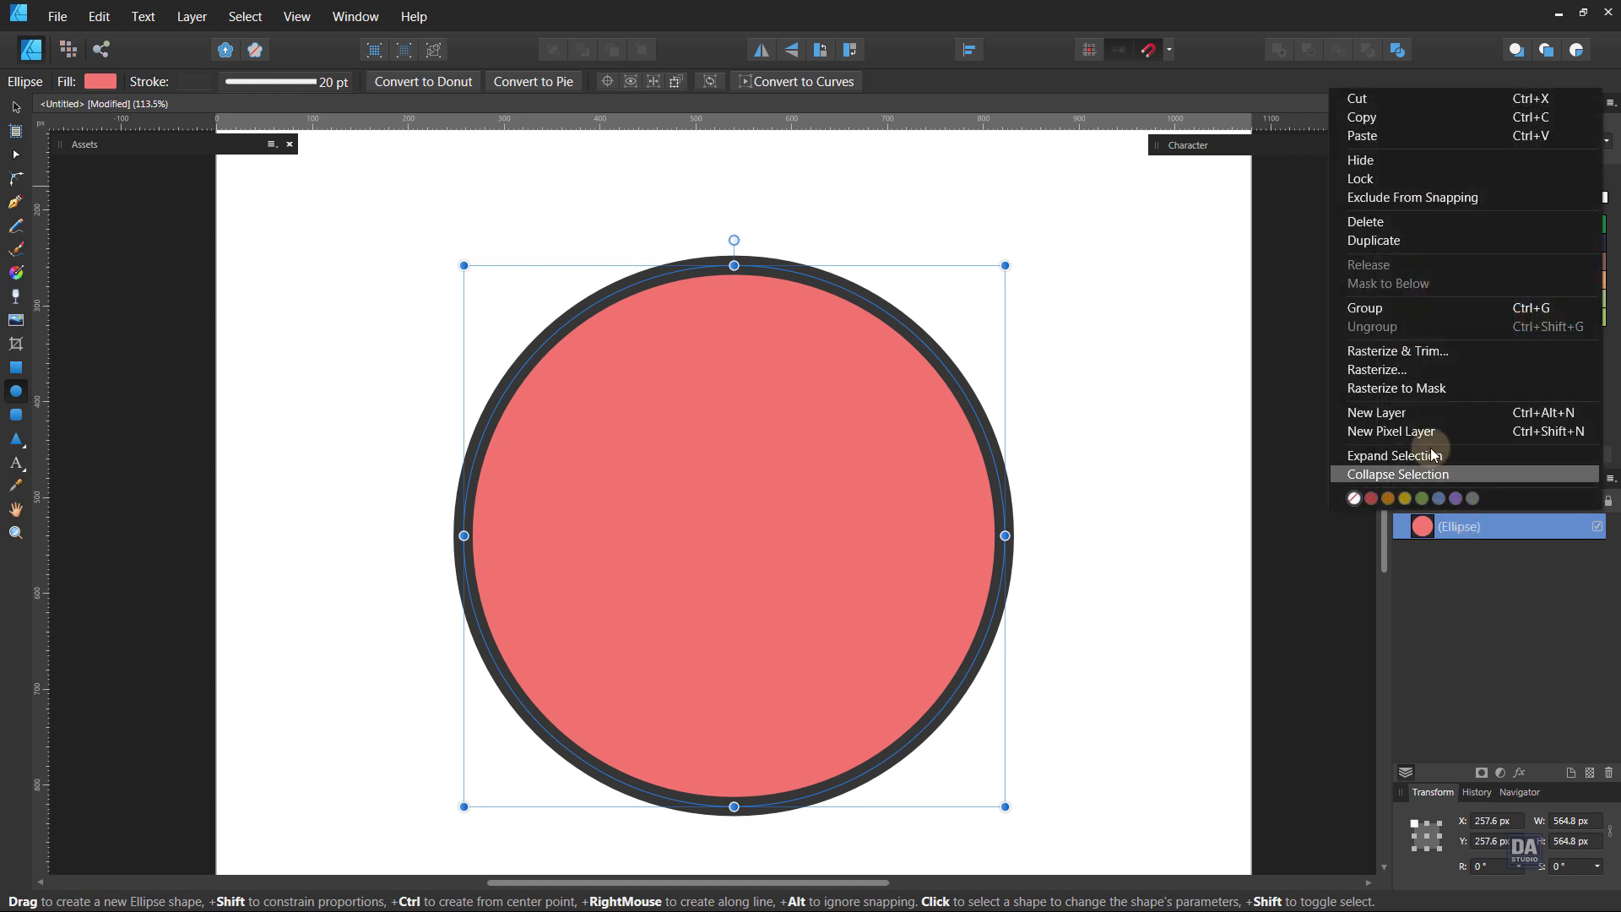
left_click(1408, 242)
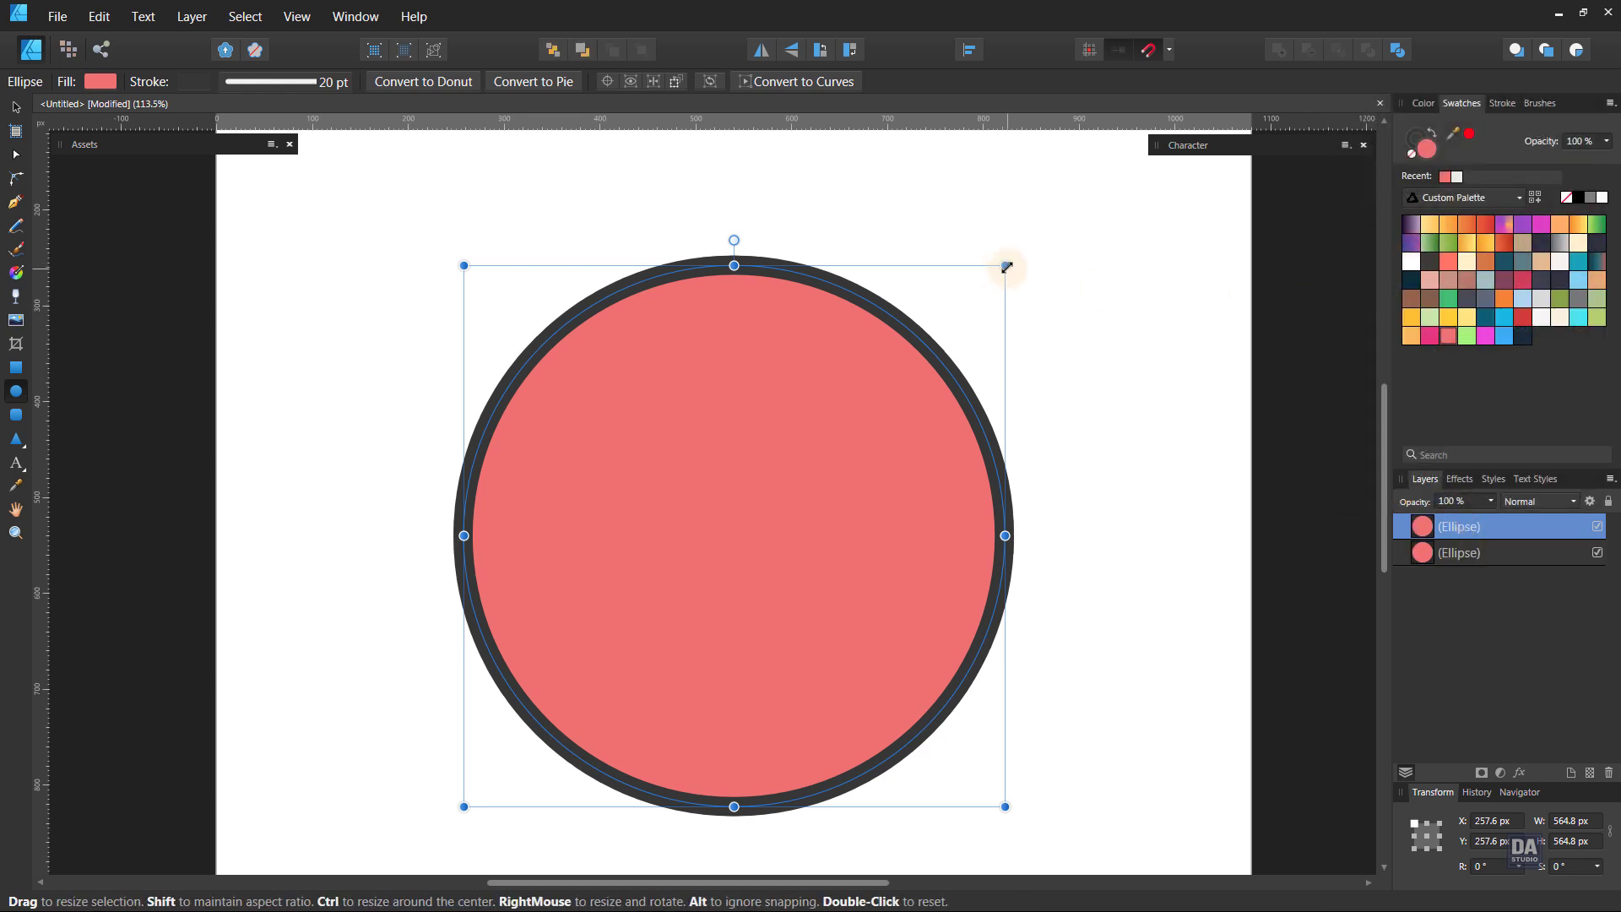
left_click_drag(1006, 267, 956, 305)
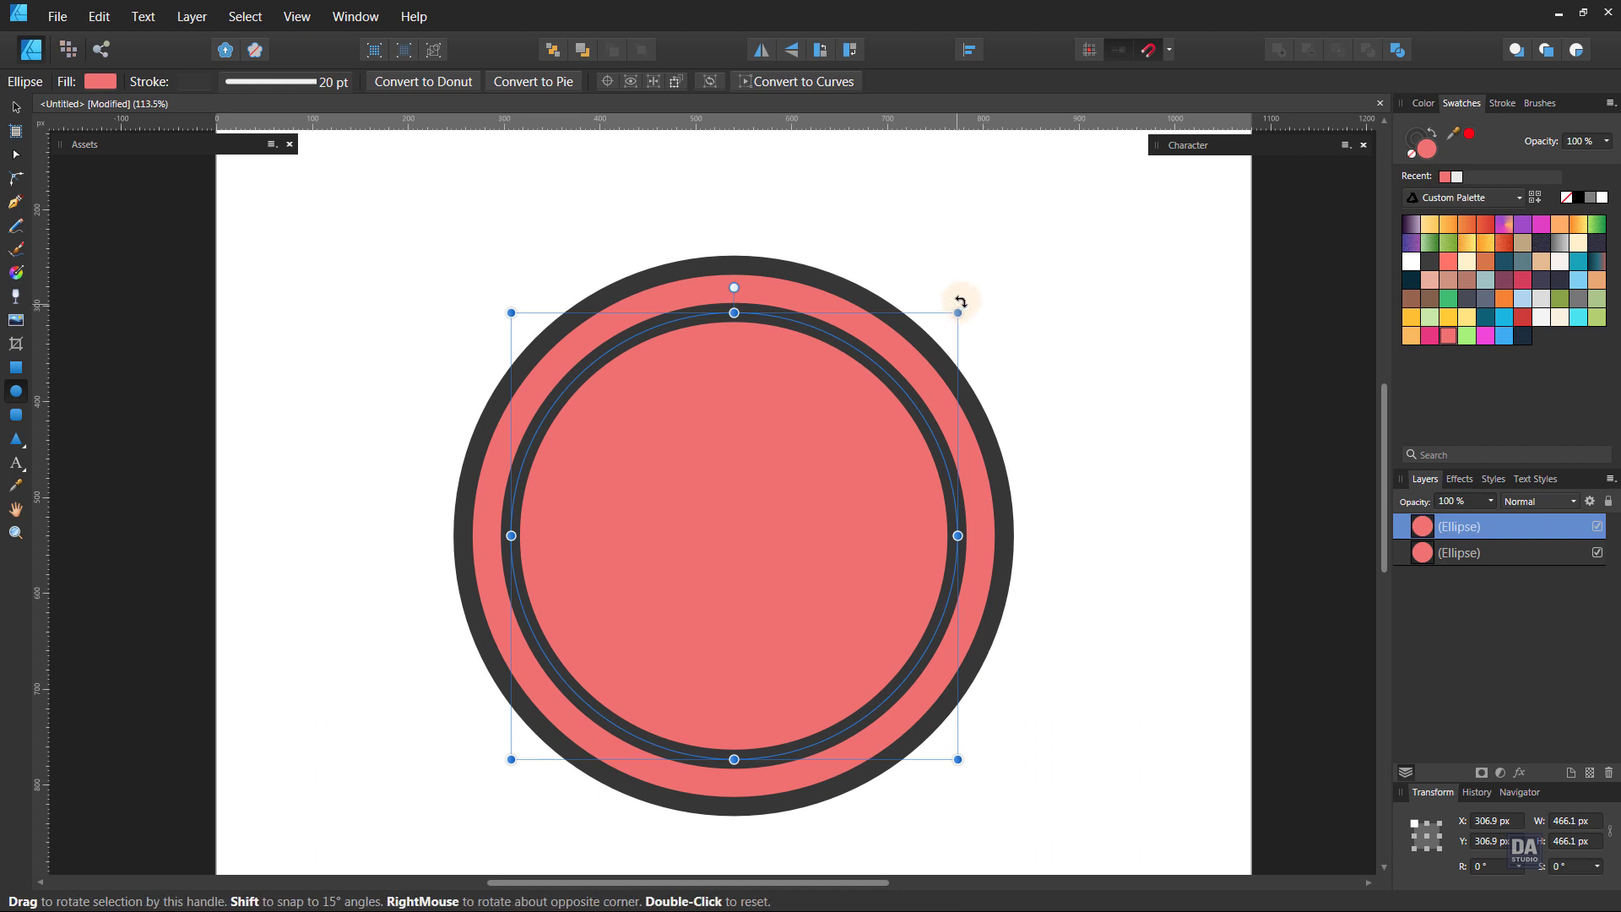
Recolour the inner circle's fill to light blue #D2E9FE and enlarge the circle slightly about its centre
double_click(1422, 150)
left_click_drag(878, 256, 1295, 208)
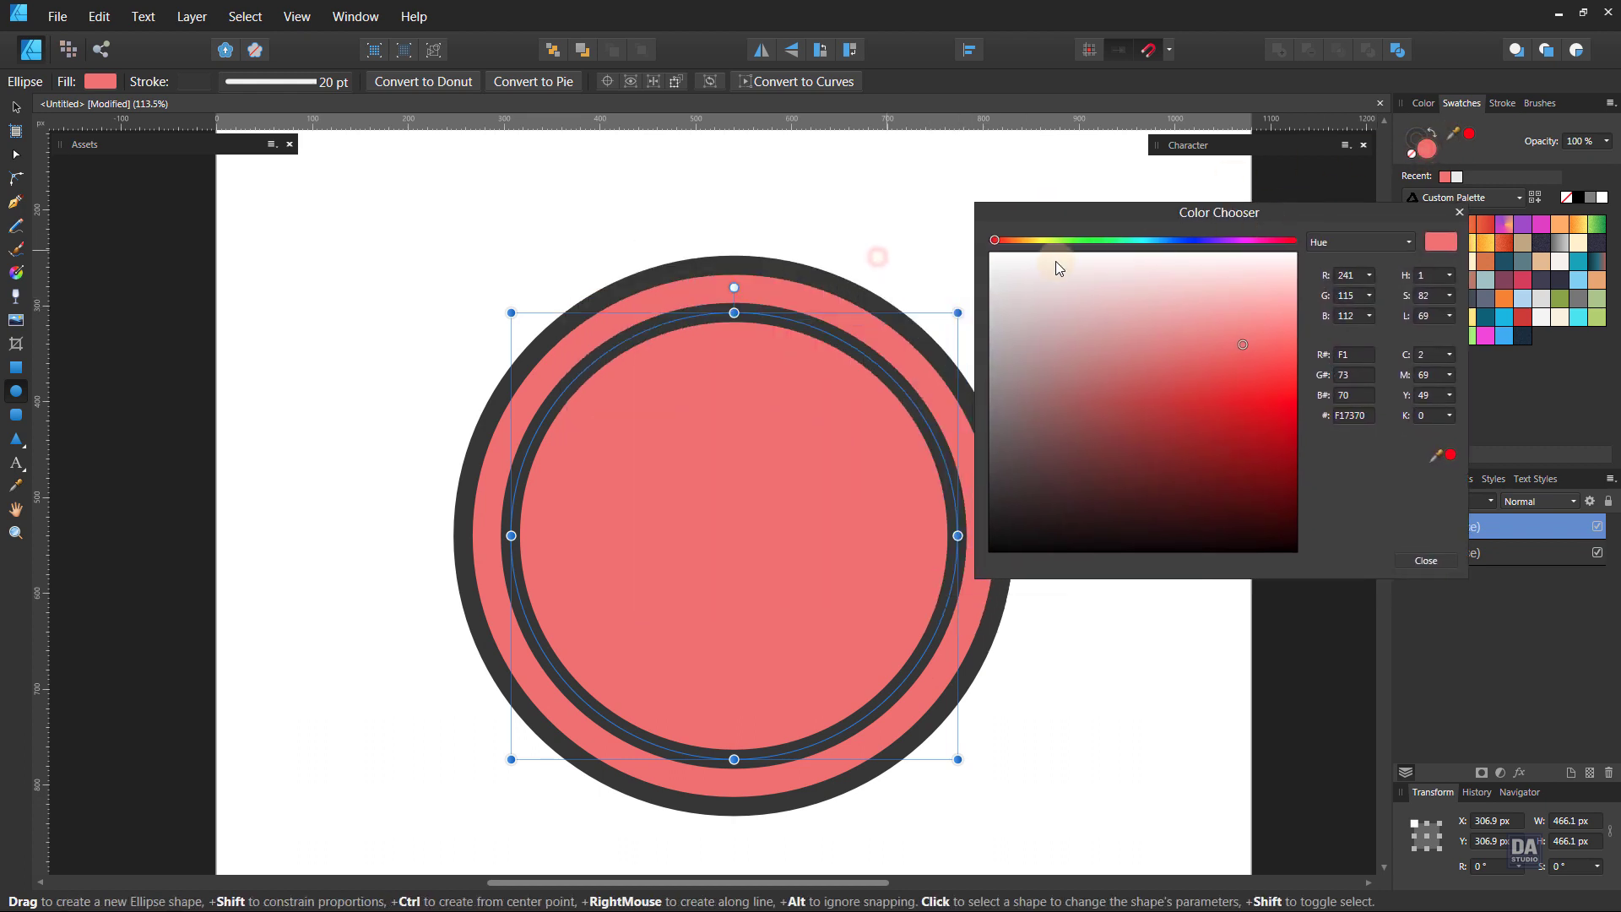
left_click_drag(1011, 243, 1164, 251)
left_click_drag(1248, 343, 1254, 280)
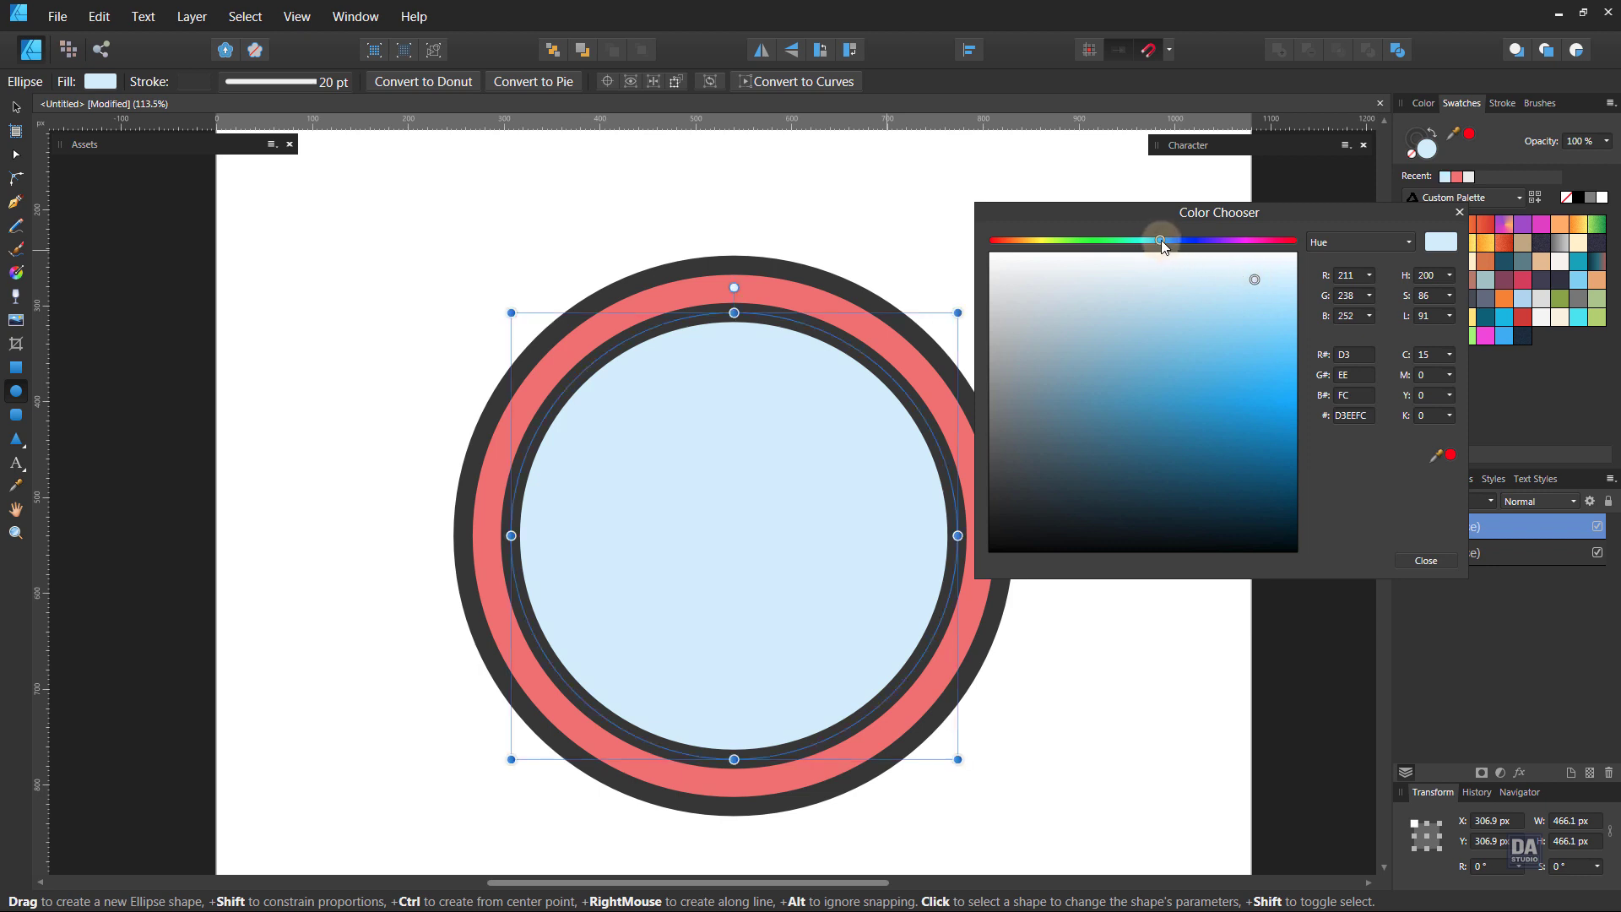
left_click_drag(1162, 240, 1281, 279)
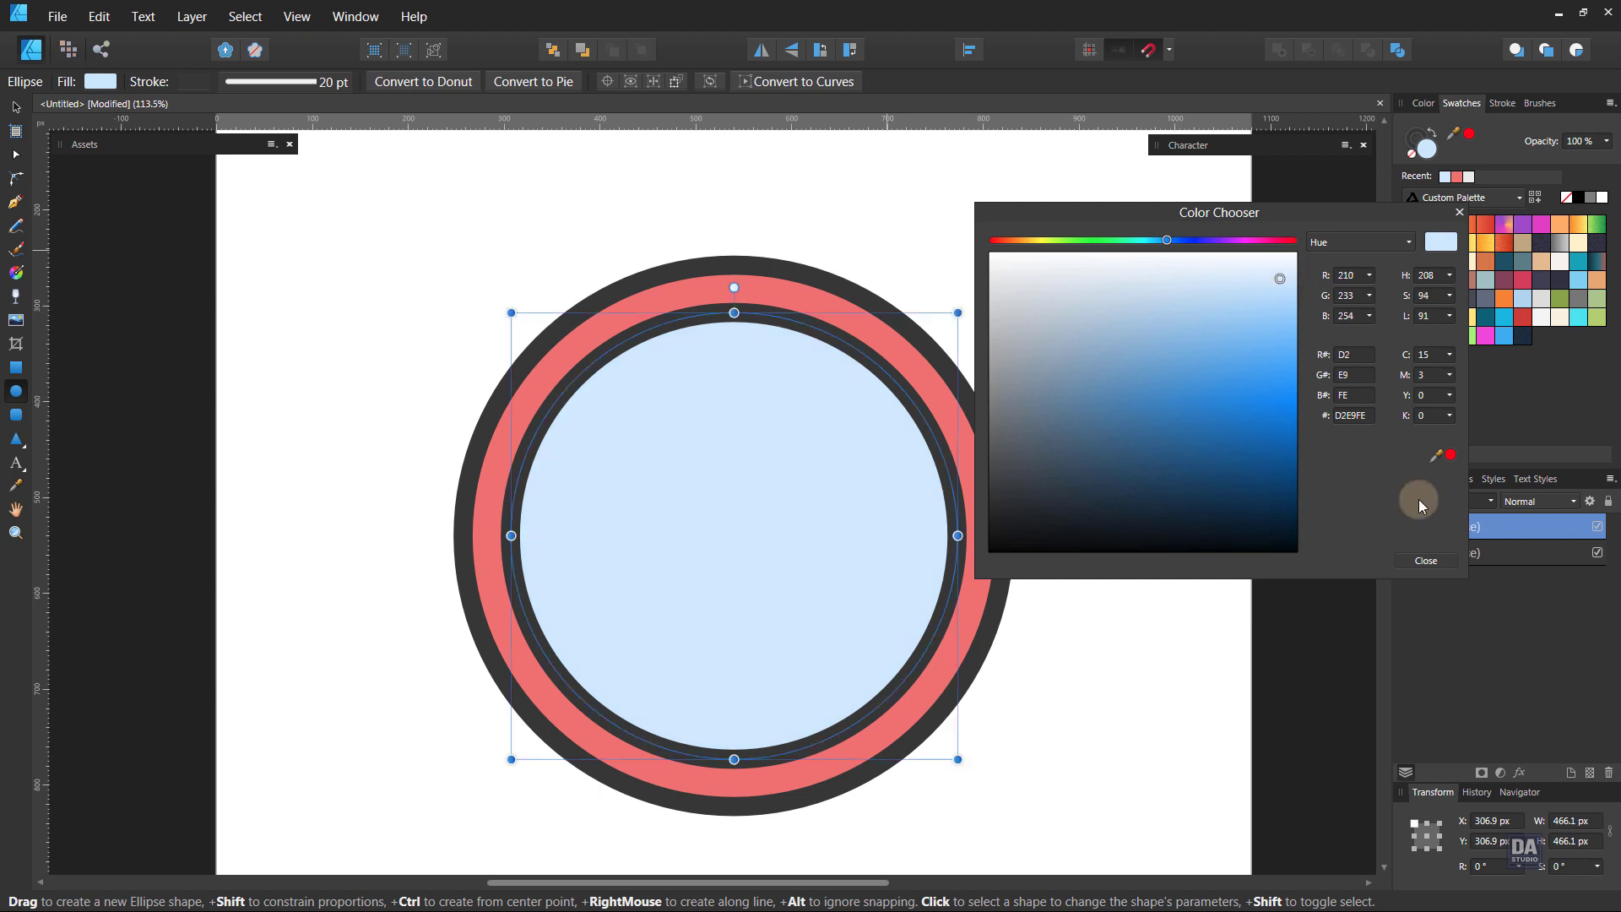
left_click(1413, 572)
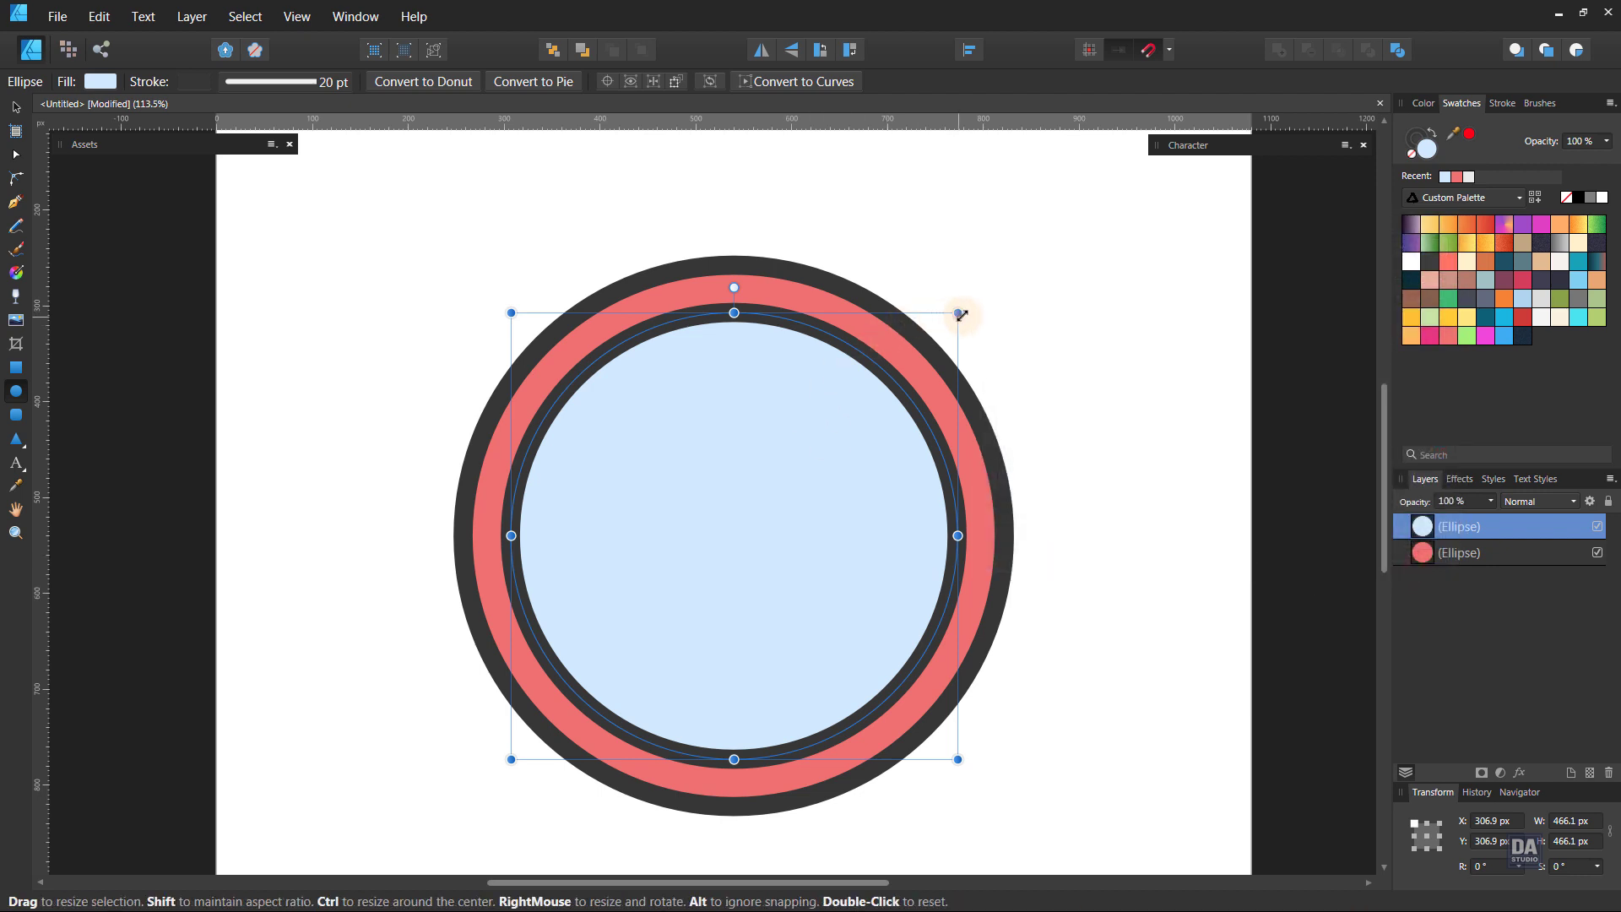
left_click_drag(961, 315, 961, 307)
left_click(1068, 431)
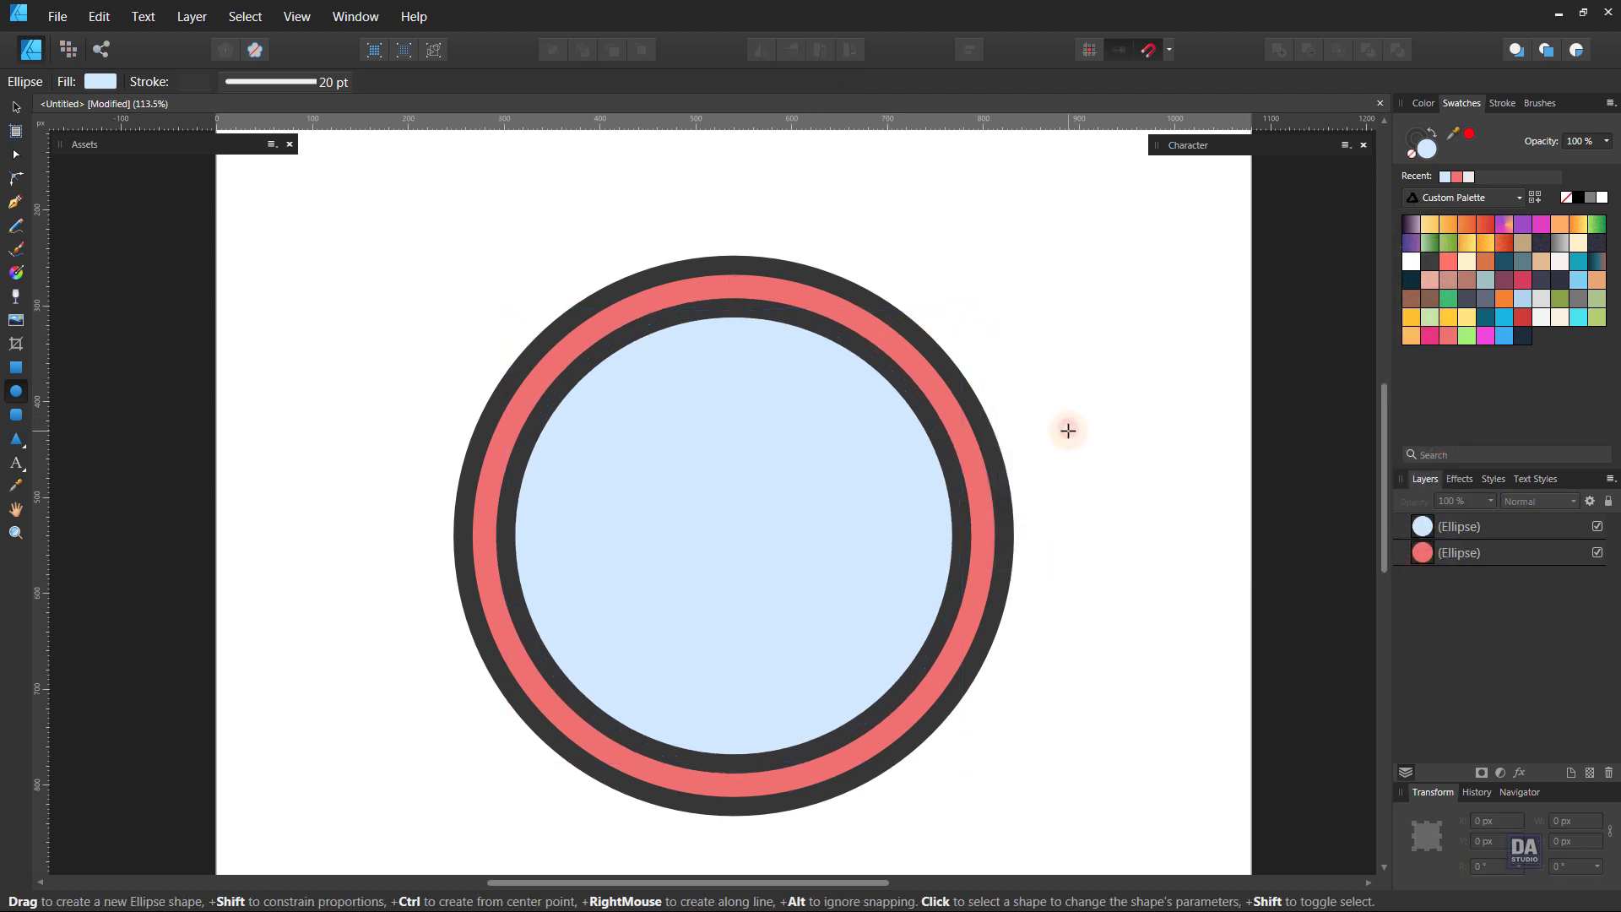
Draw a short vertical tick mark about 33 px long inside the top of the light blue circle with the Pen tool
left_click(16, 207)
left_click(734, 338)
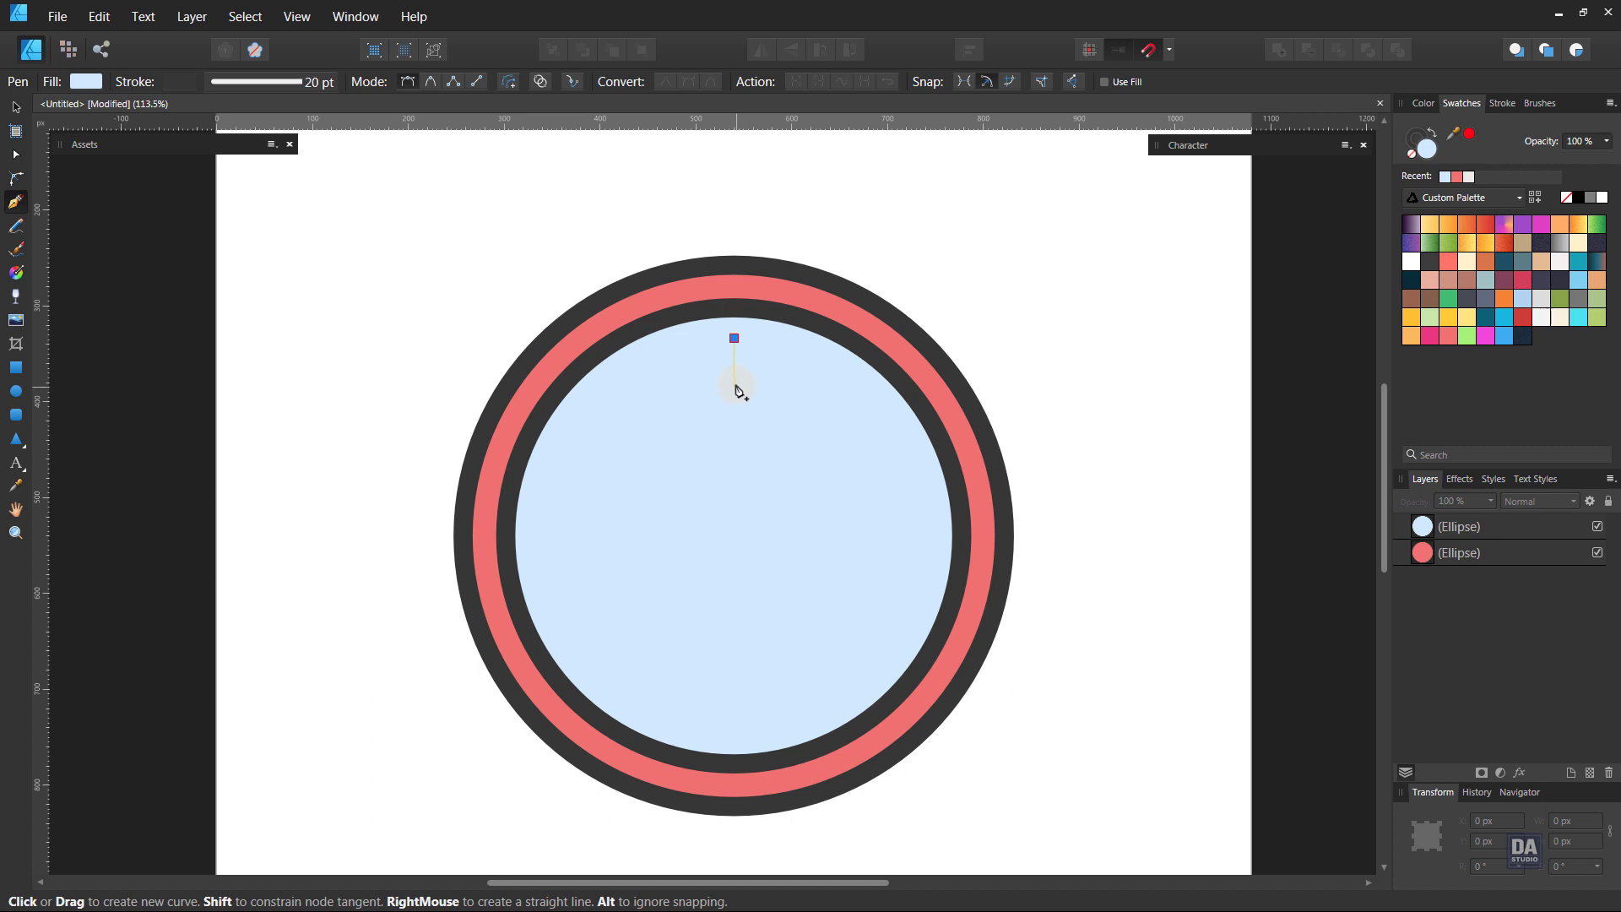
left_click(733, 368)
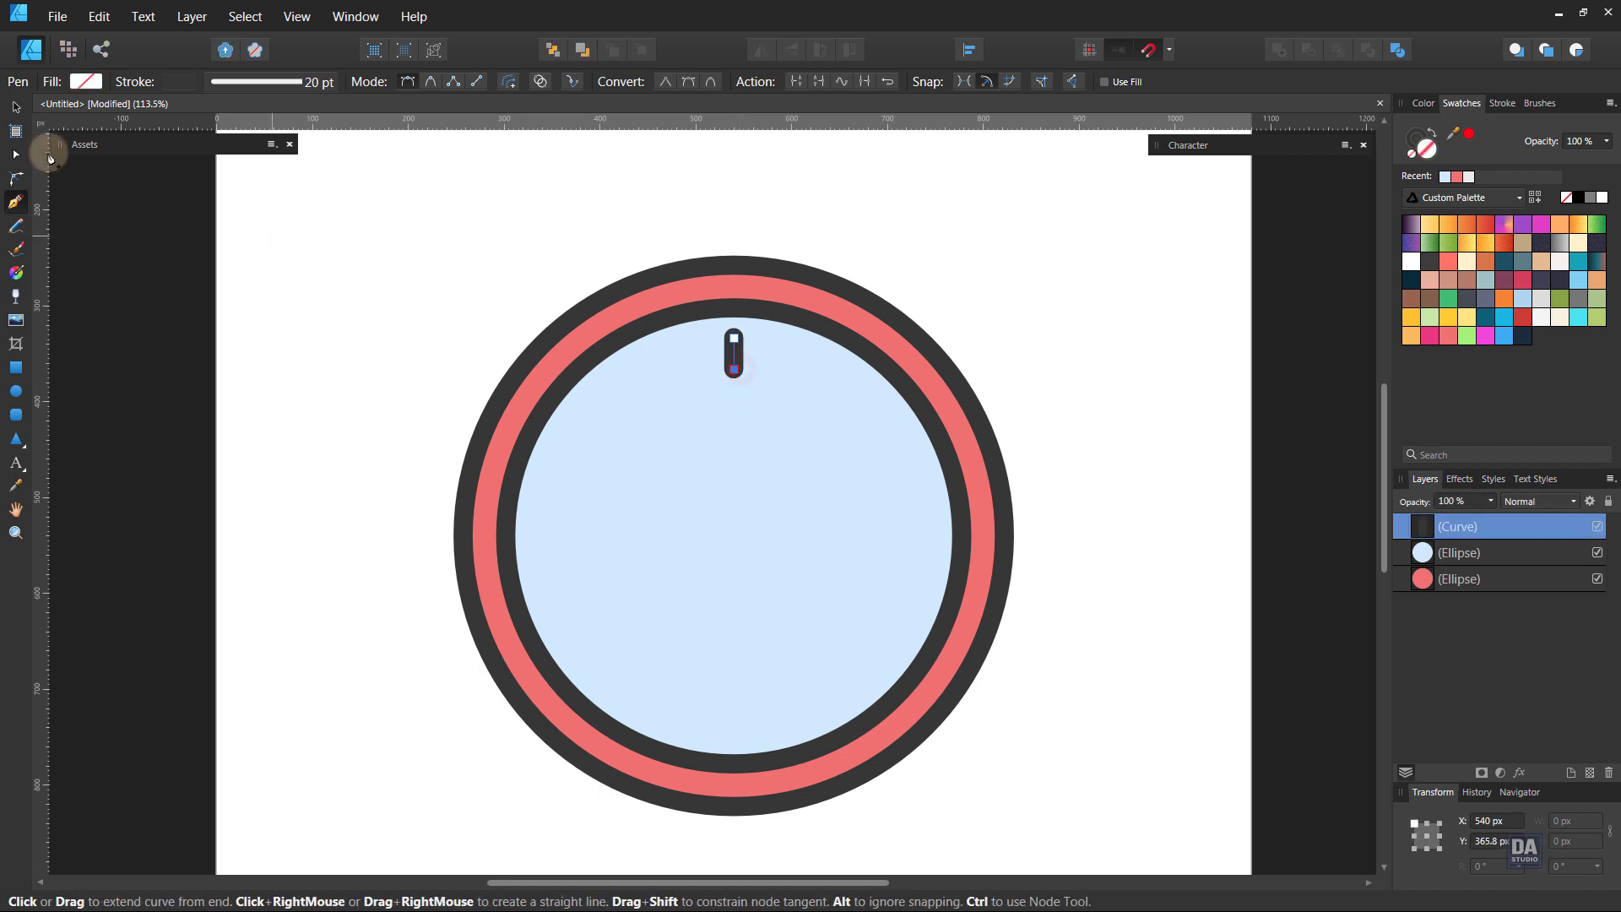
left_click(16, 107)
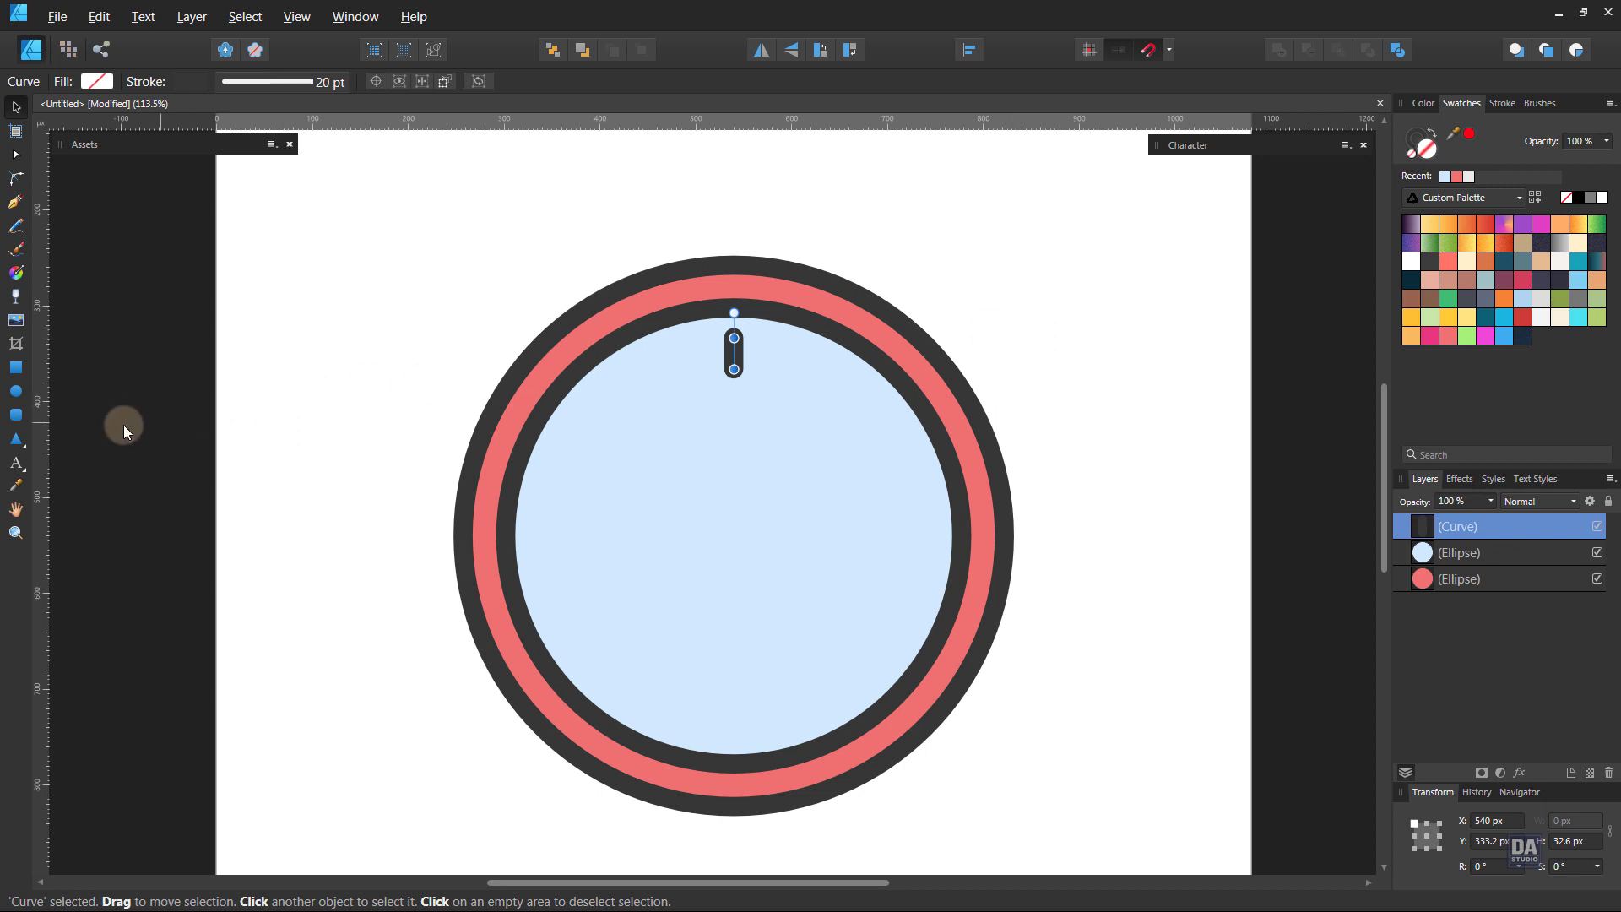
Place vertical and horizontal guides through the dial's centre and move the tick's transform origin to their intersection
left_click_drag(47, 446, 734, 547)
left_click_drag(825, 123, 818, 530)
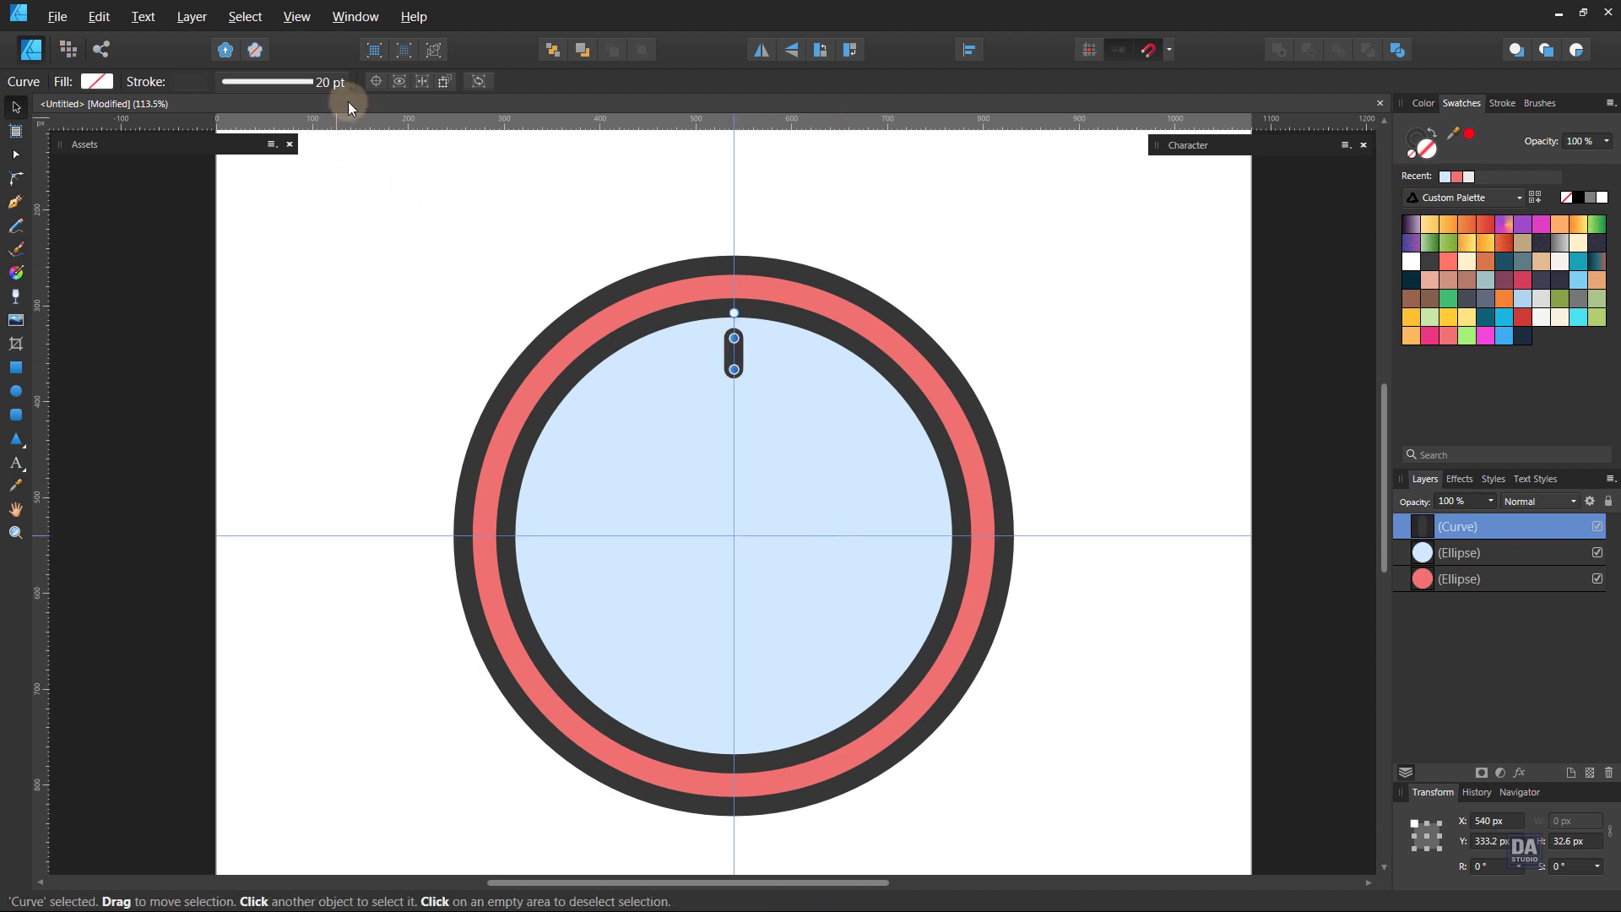
left_click(371, 81)
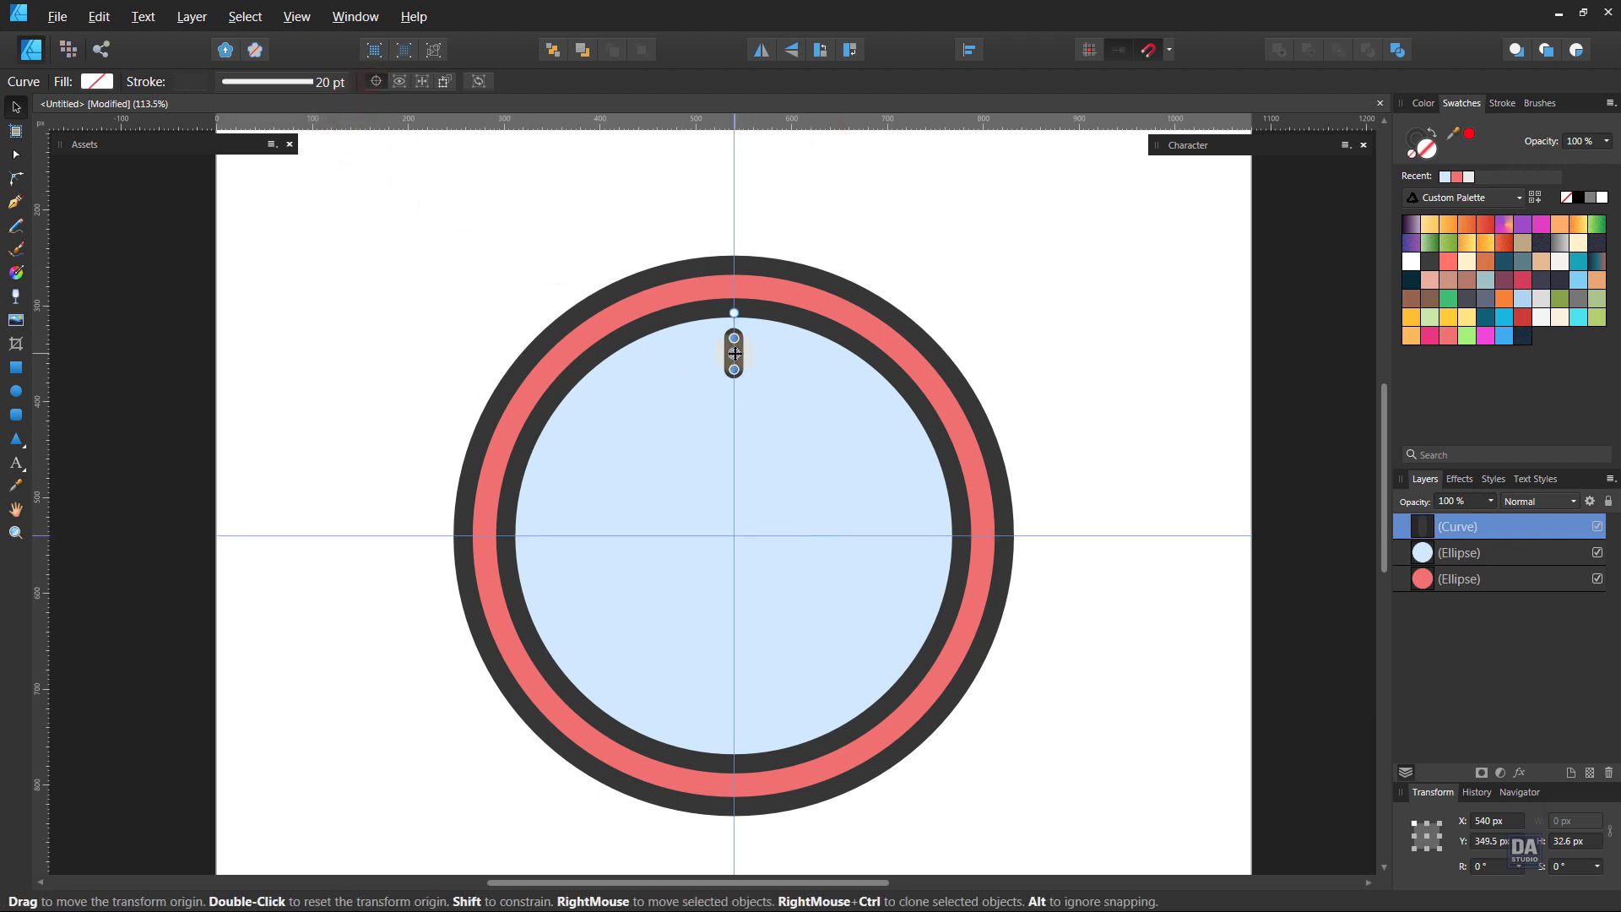
left_click_drag(734, 353, 734, 535)
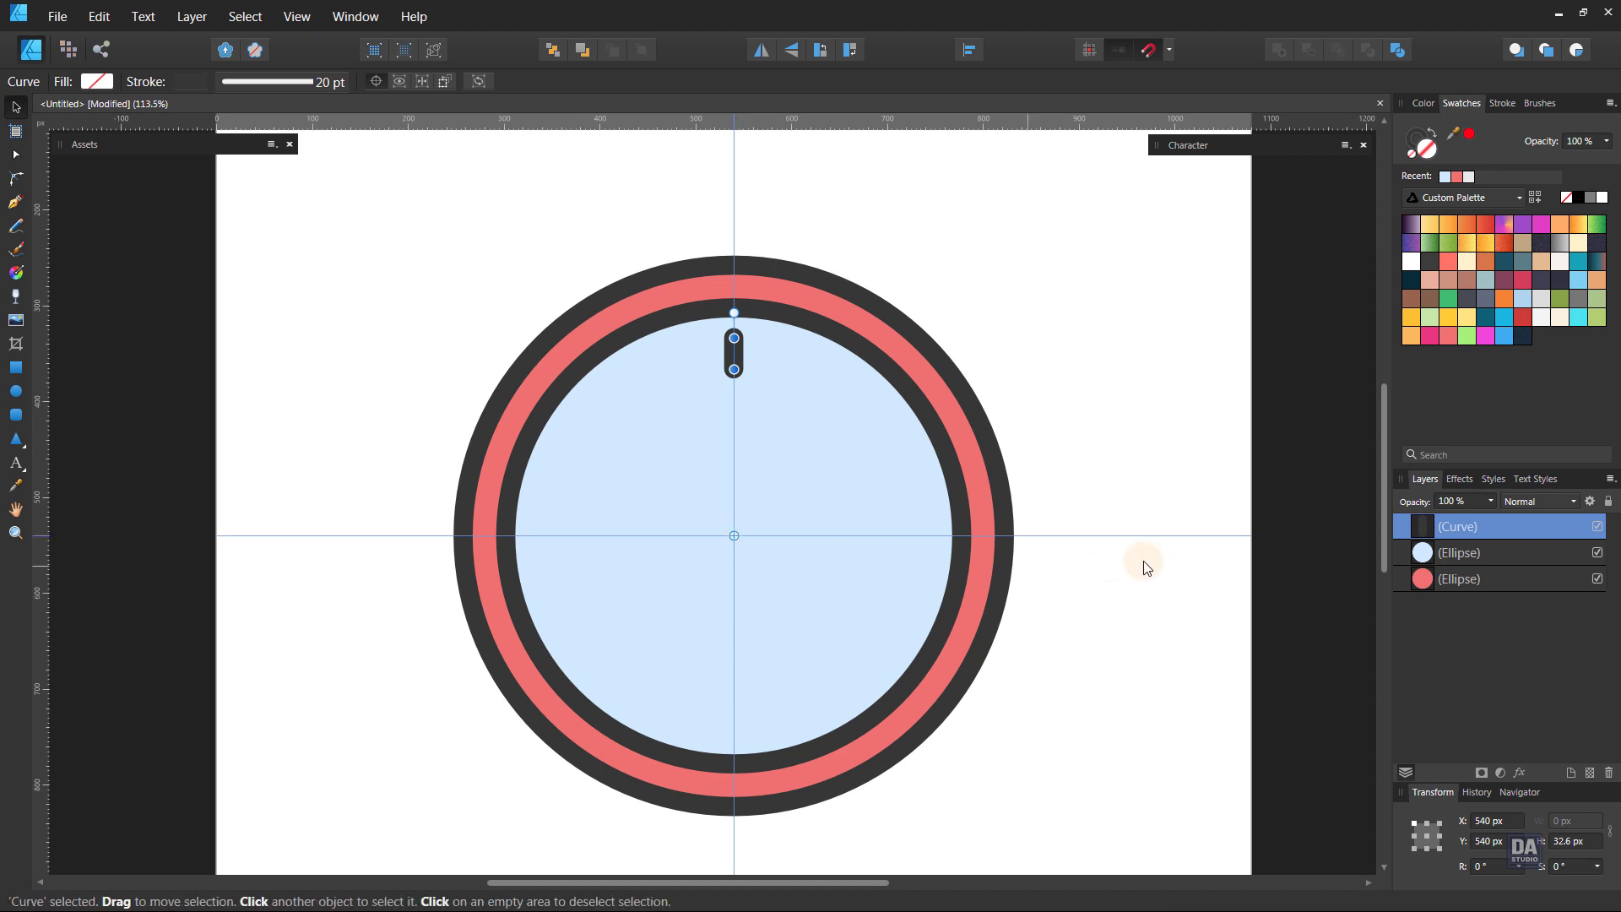
Duplicate the tick mark and rotate the copy to -45° around the dial's centre
right_click(1491, 528)
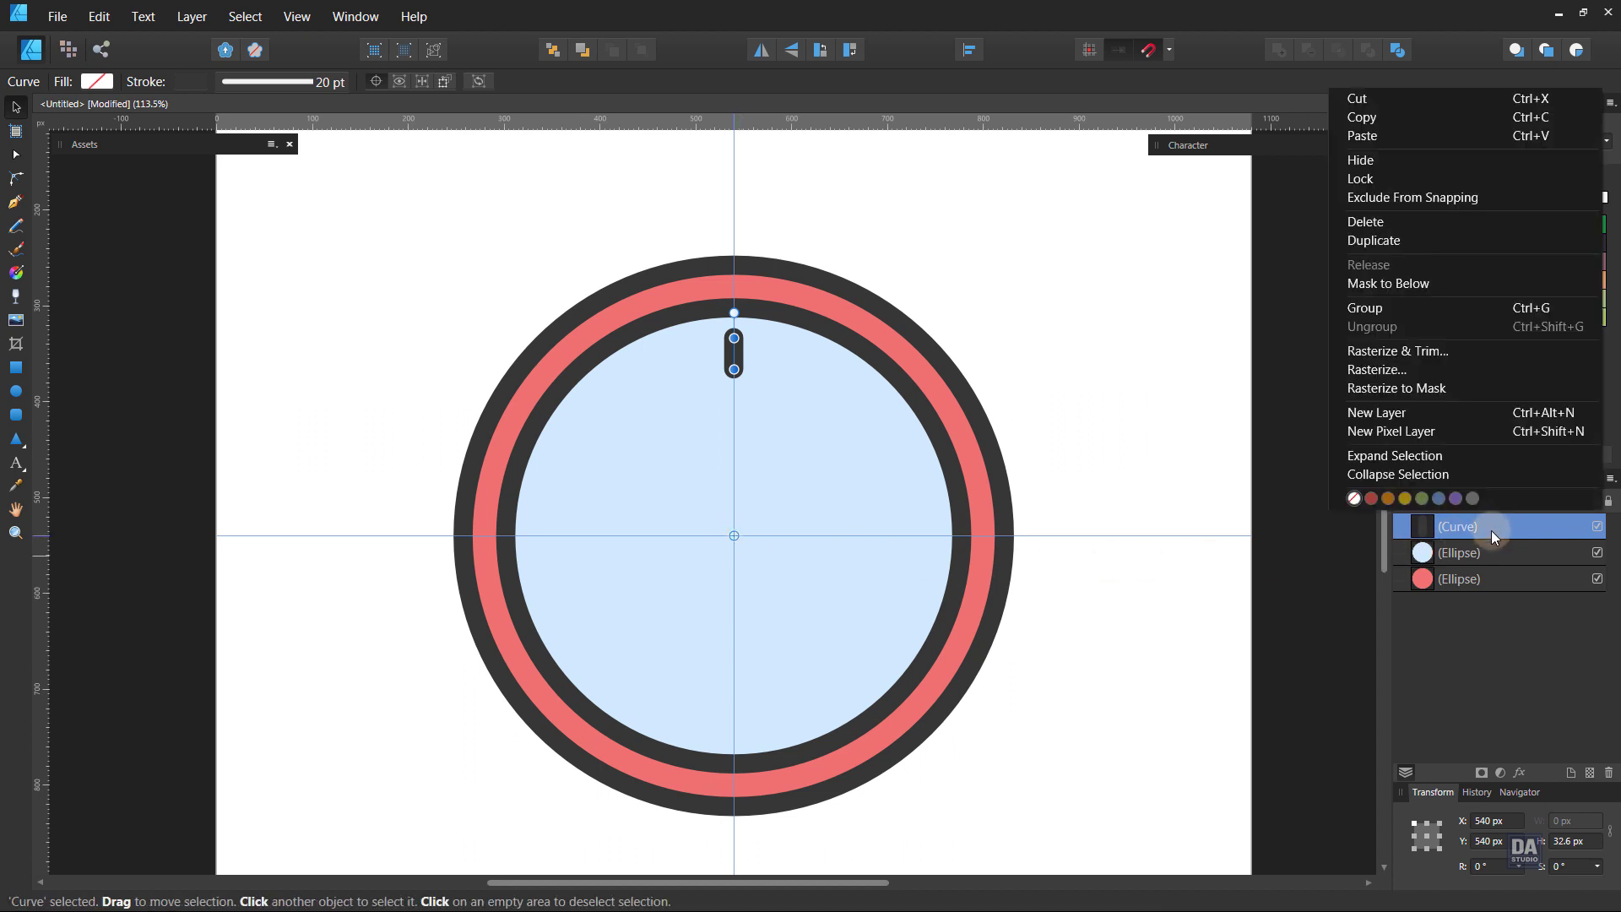
left_click(1501, 245)
left_click_drag(734, 312, 874, 377)
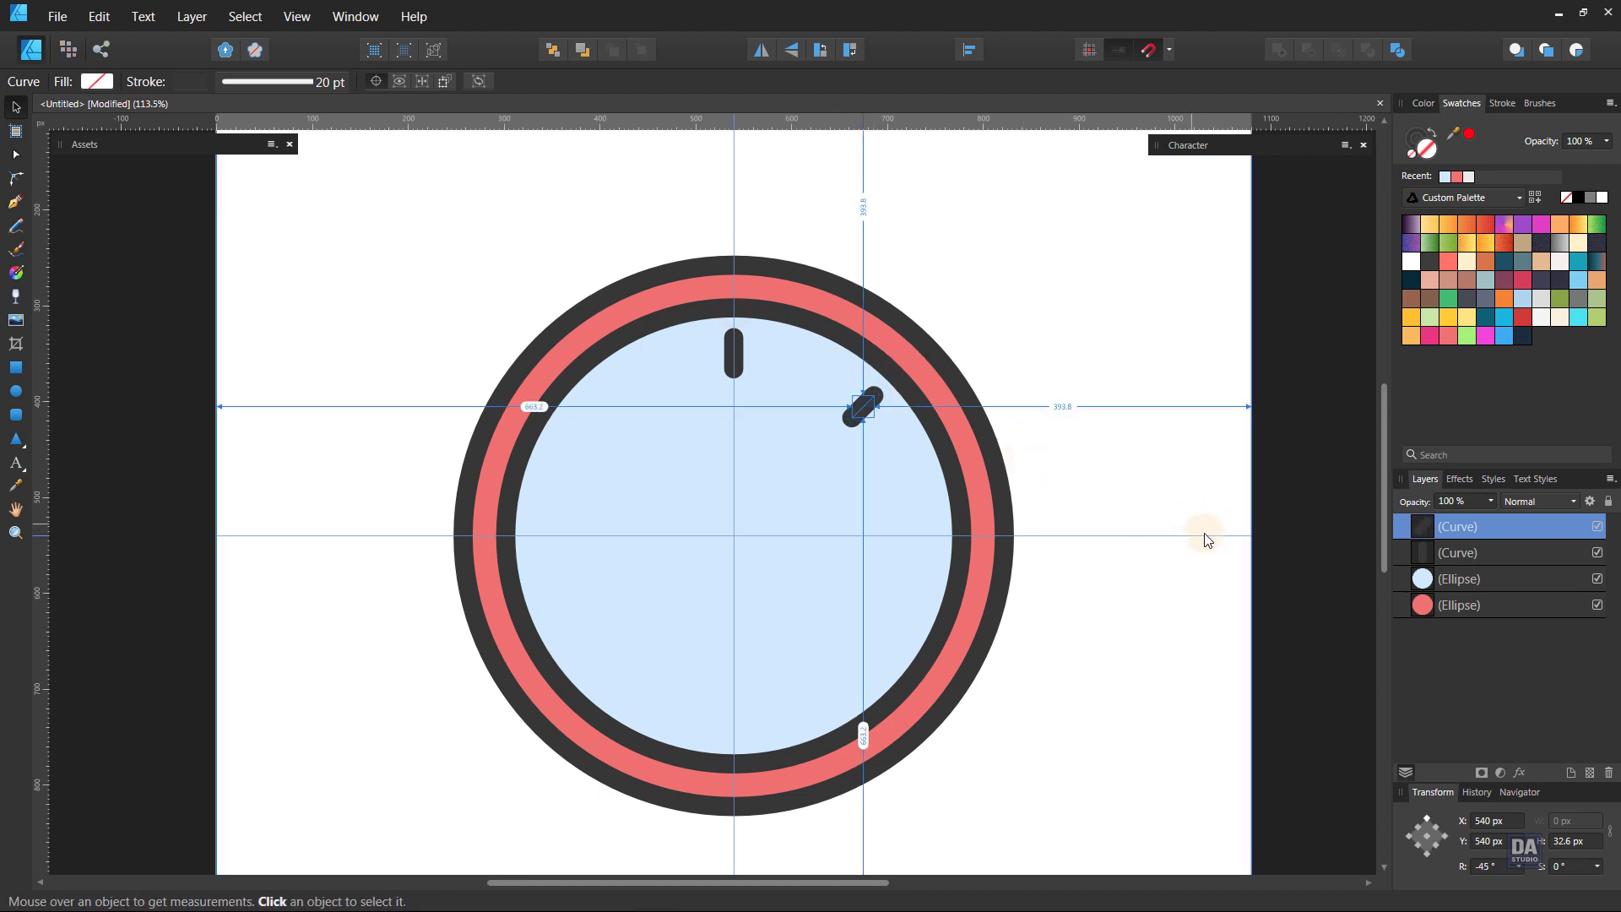
Repeat the rotated duplication at 45° intervals until eight ticks are spaced evenly around the dial
right_click(1446, 524)
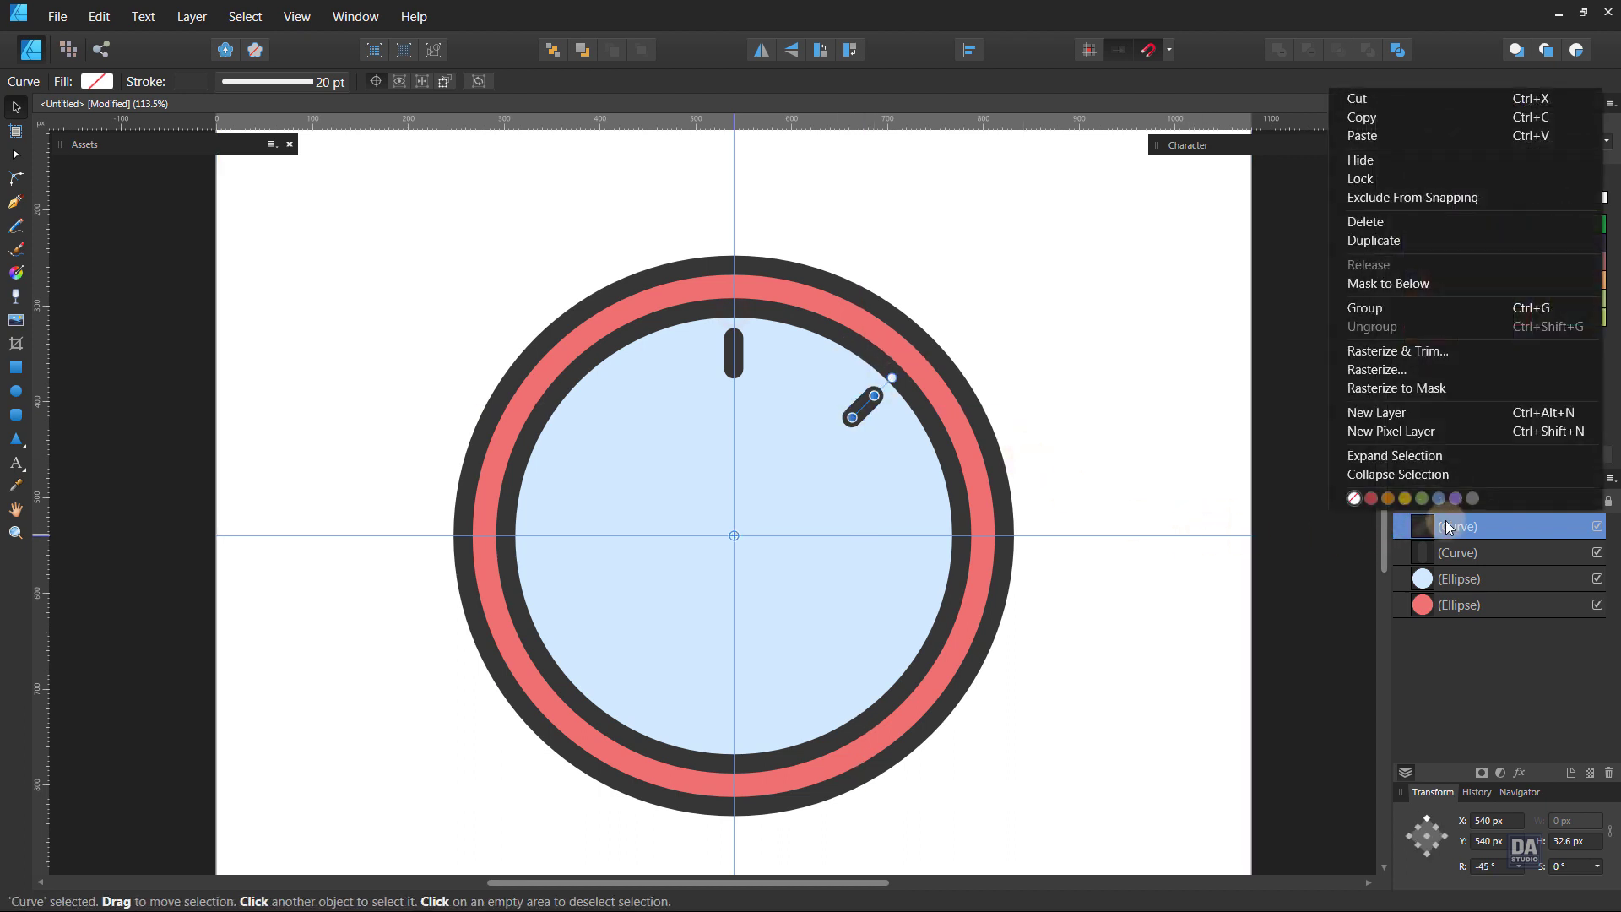
left_click(1433, 243)
key("ctrl+j")
key("ctrl+j")
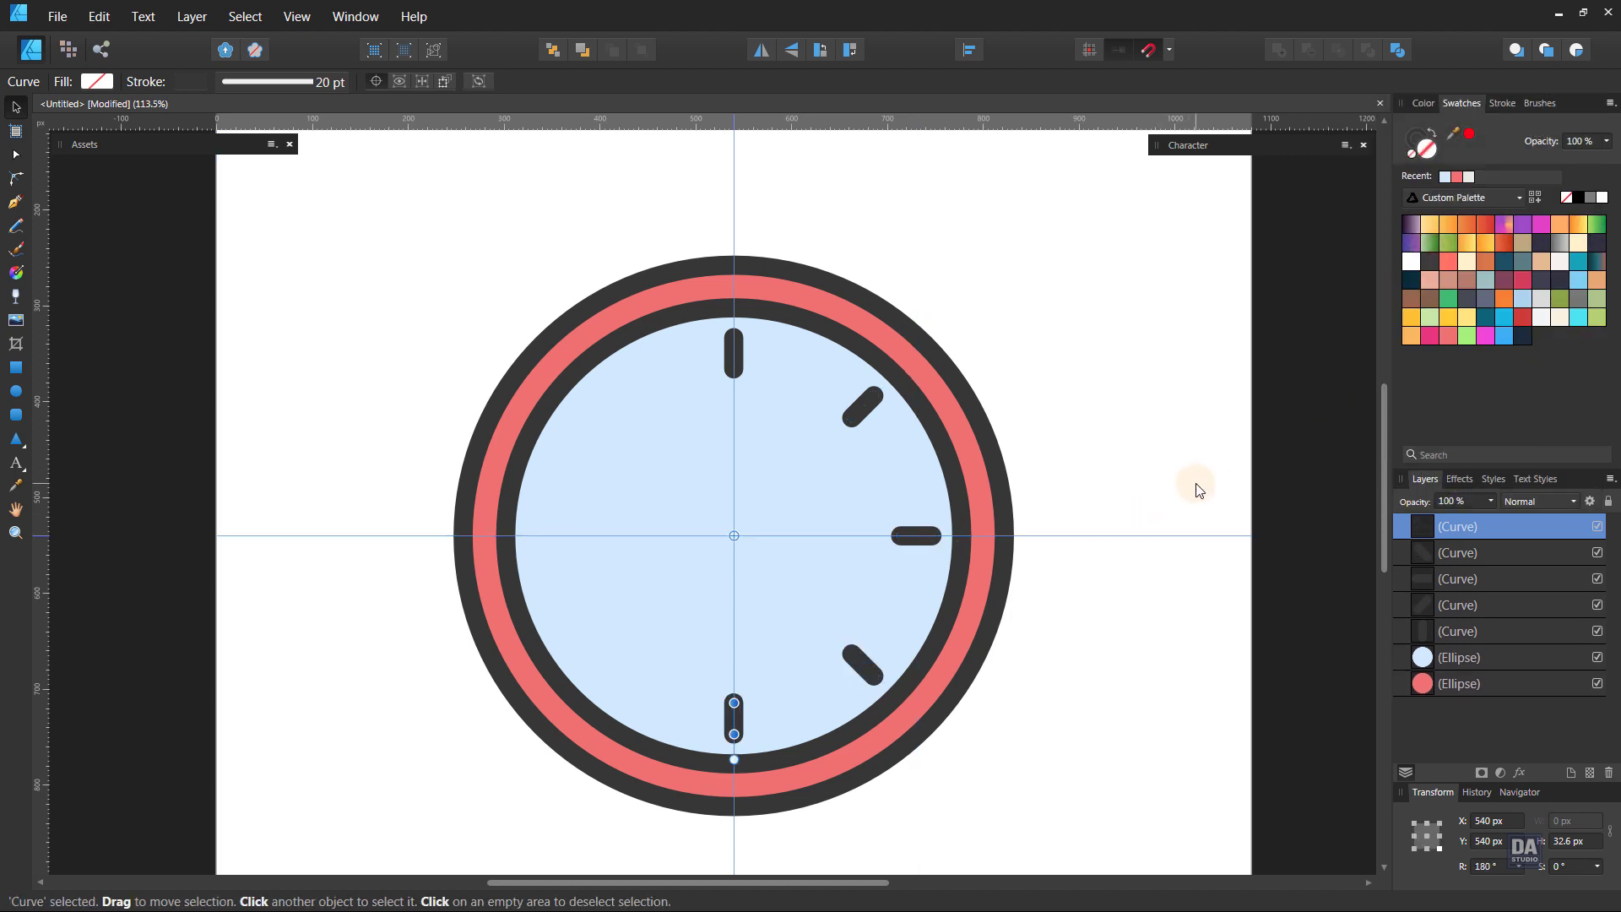
key("ctrl+j")
key("ctrl+j")
key("ctrl+j")
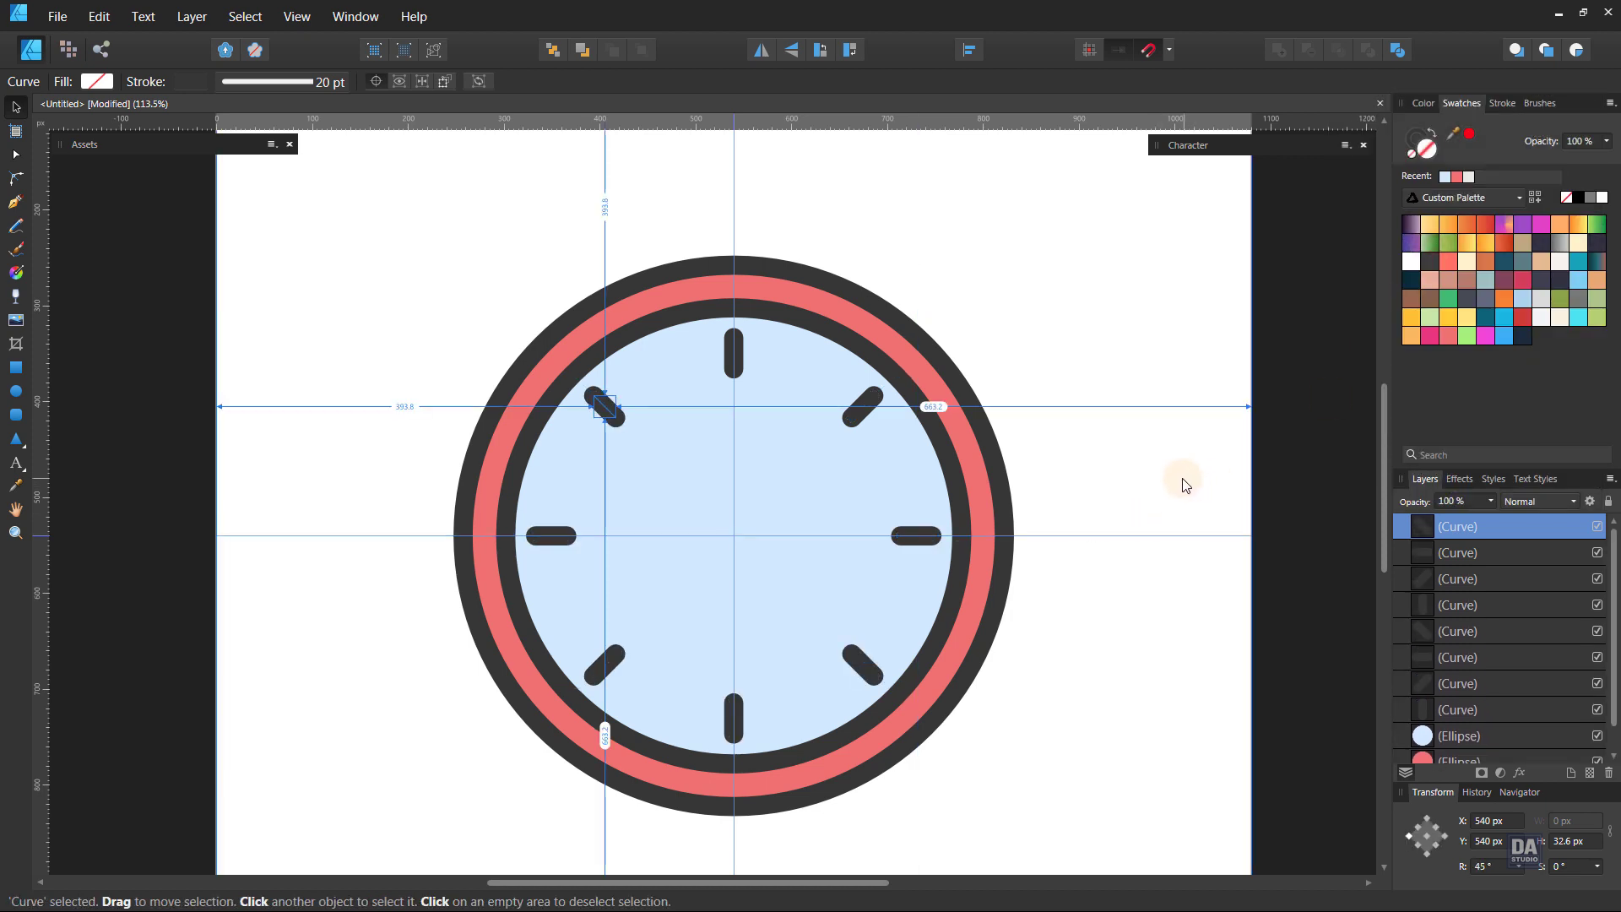
Group all eight tick marks
left_click(1458, 705, "shift")
right_click(1458, 705)
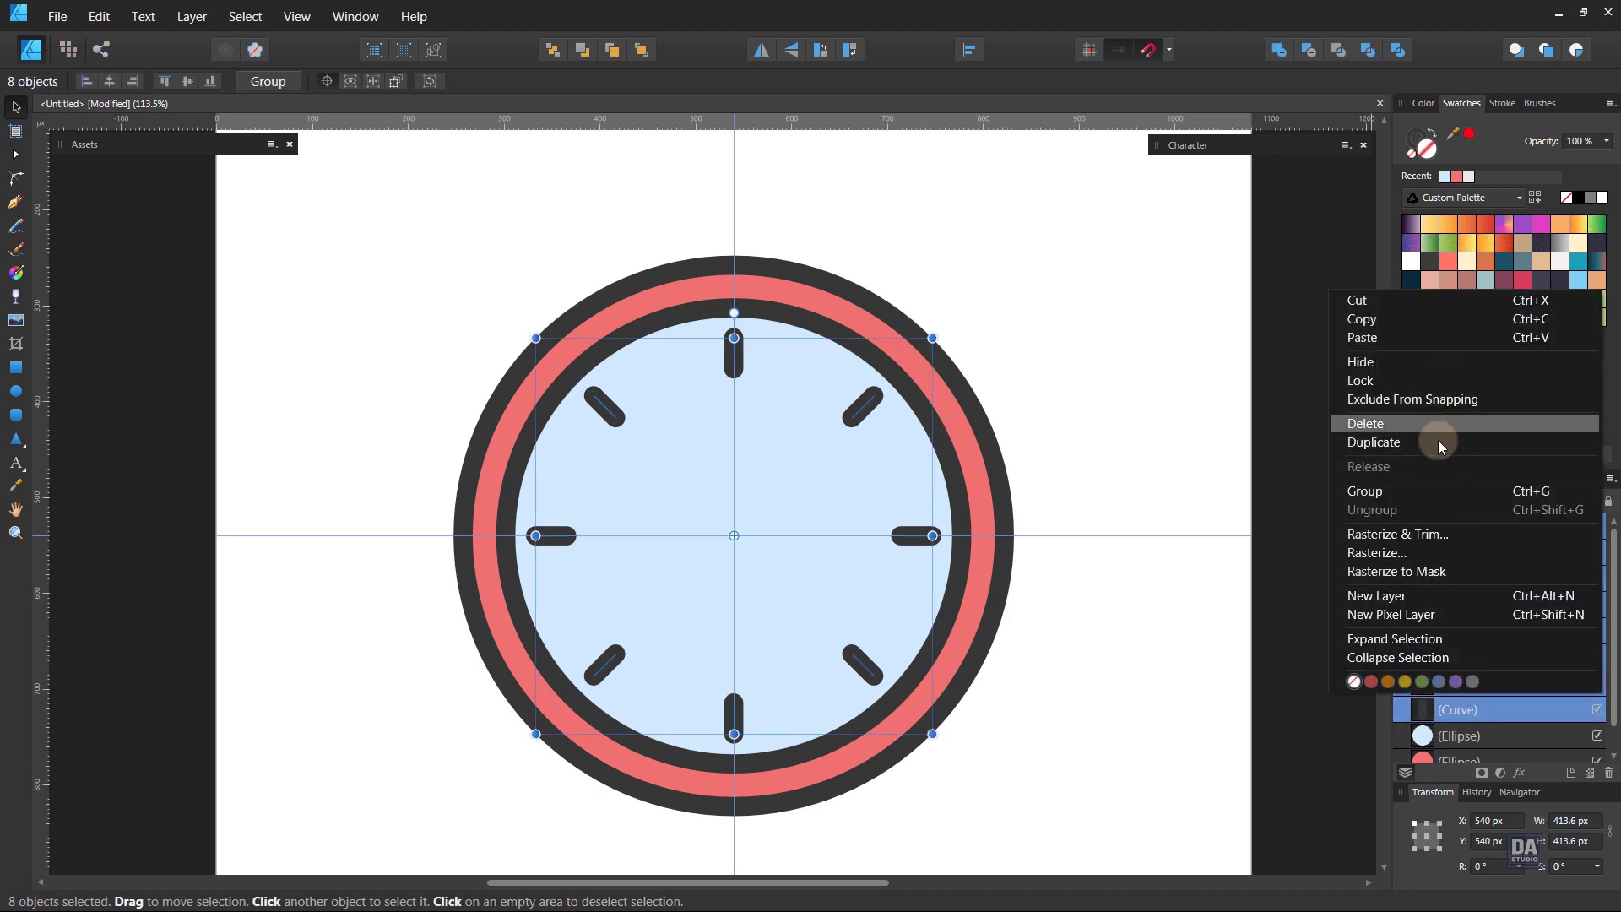
left_click(1432, 490)
left_click(1114, 449)
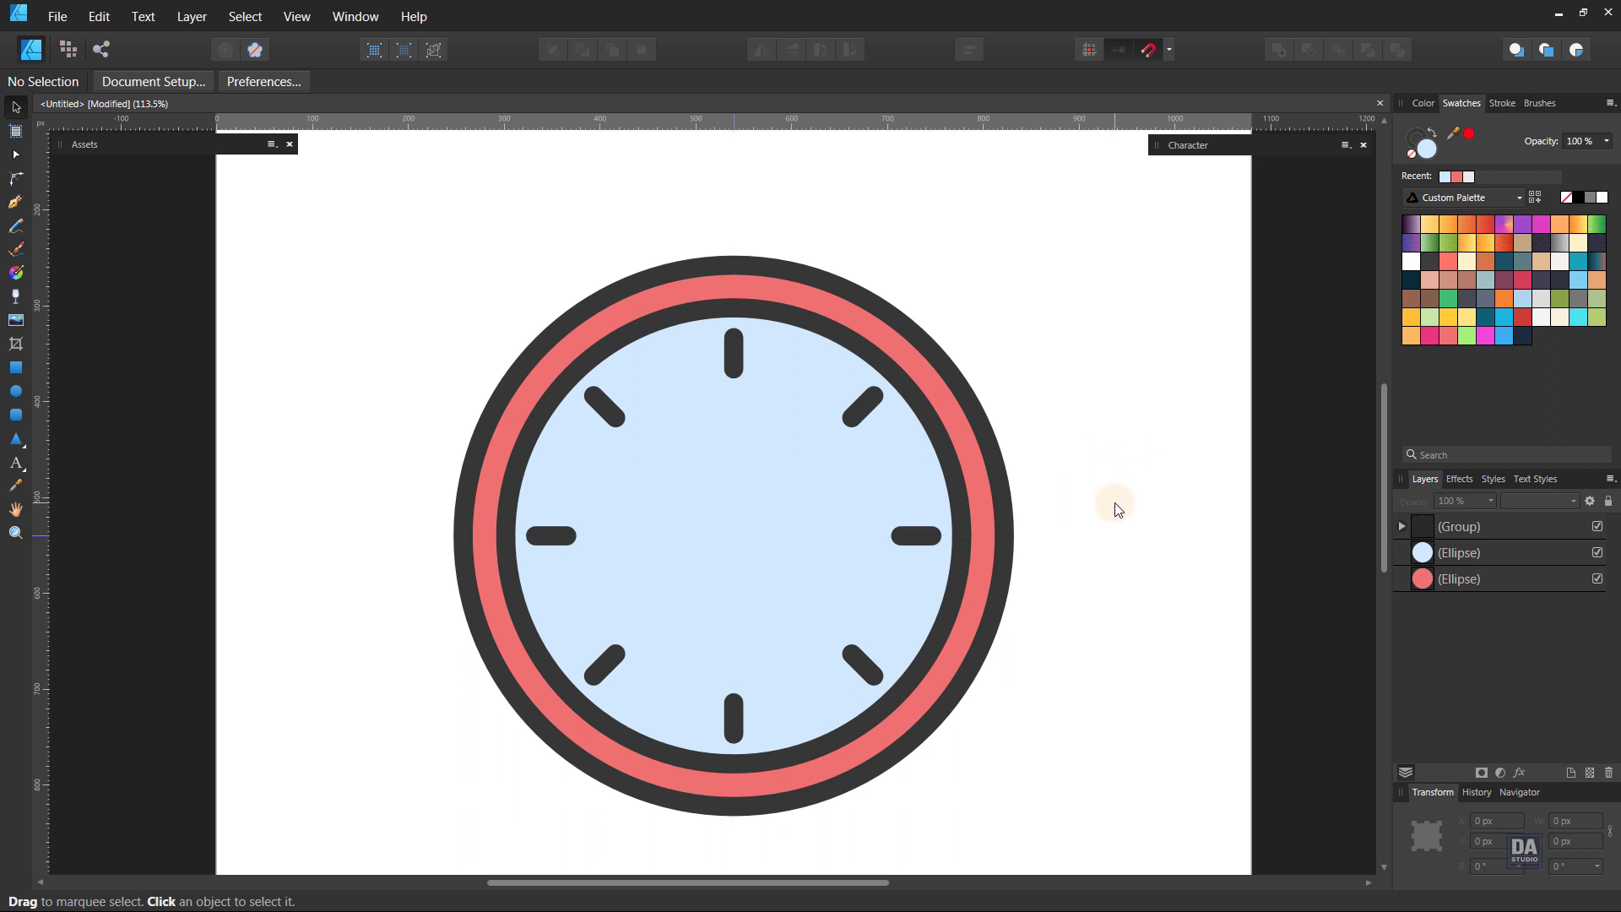
Draw a hub circle about 55 px wide at the dial's centre and fill it with blue #52AAF9
left_click(17, 394)
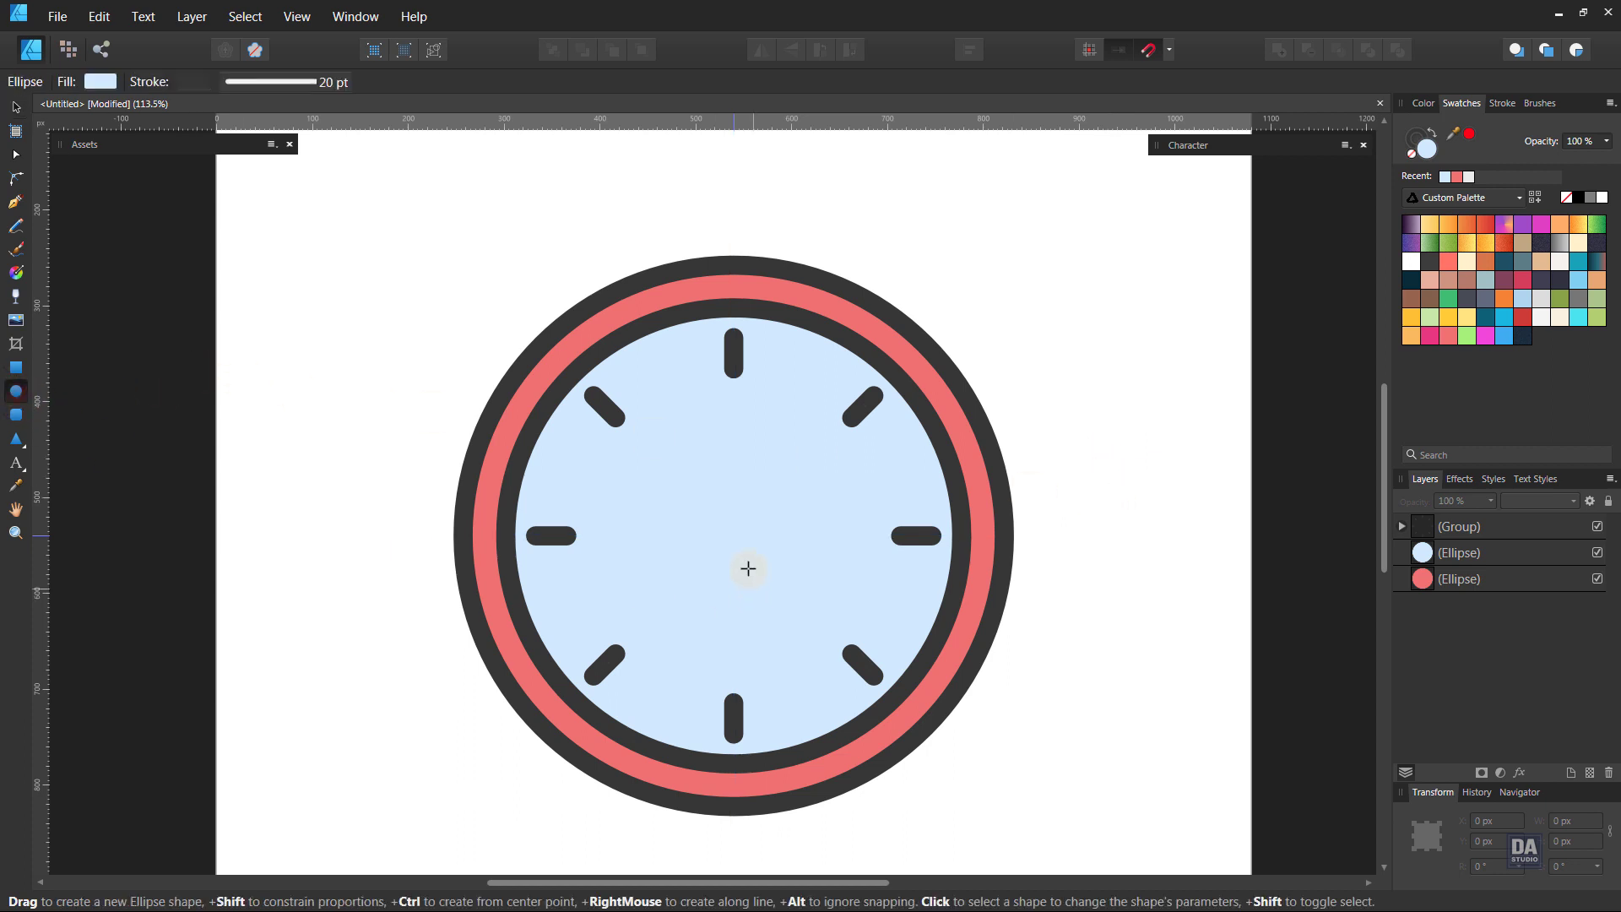
left_click_drag(733, 536, 770, 561)
double_click(1421, 154)
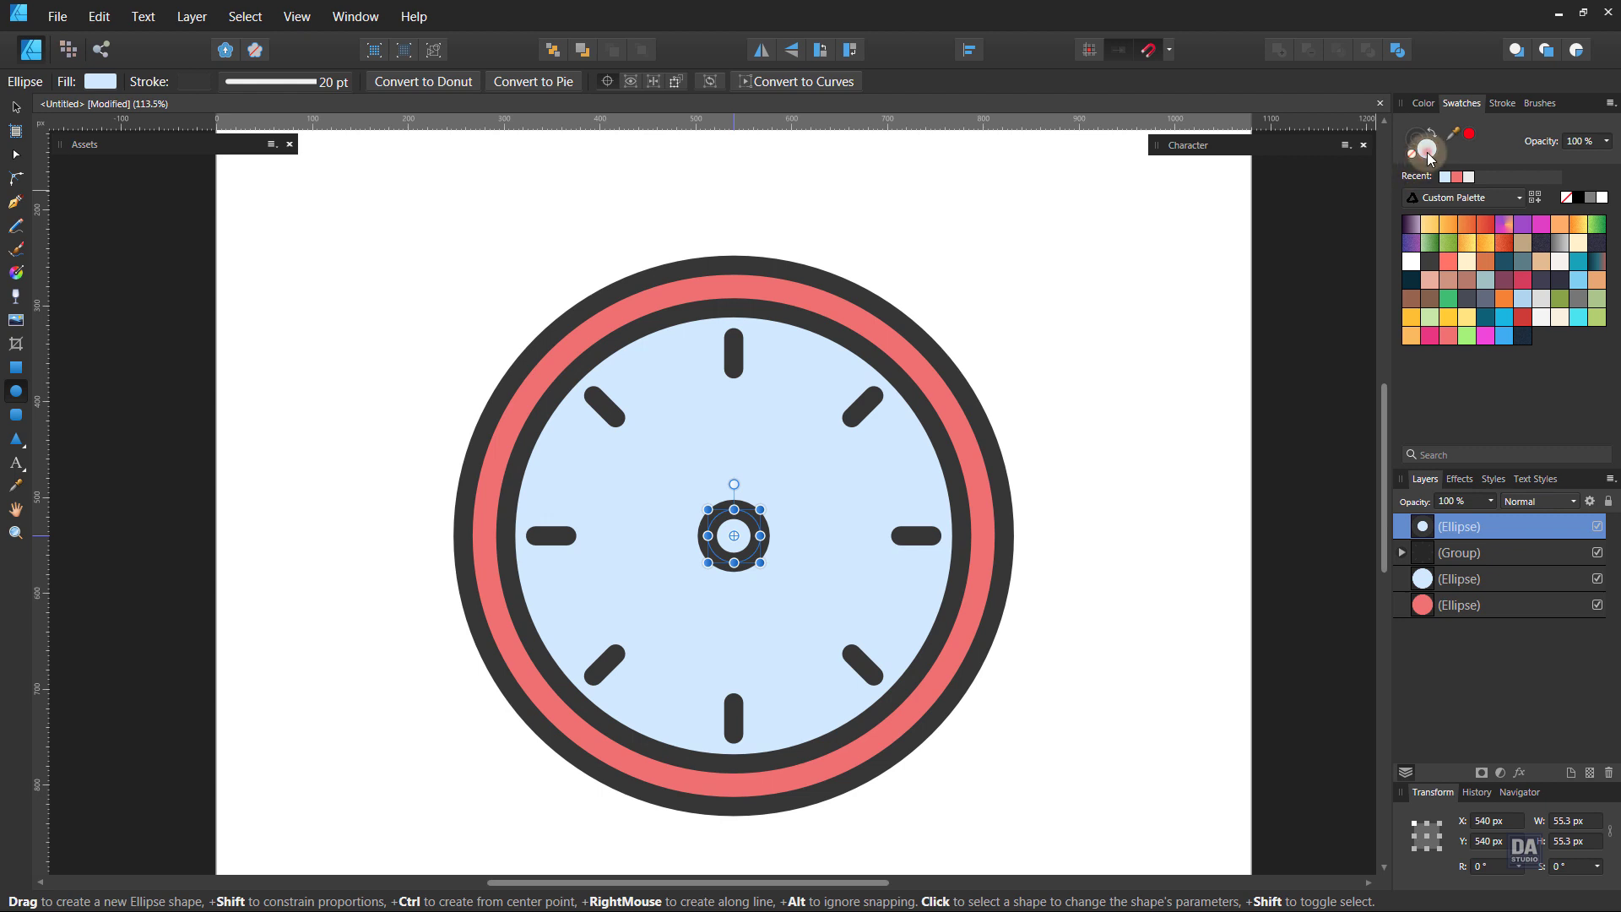
left_click_drag(932, 261, 1200, 359)
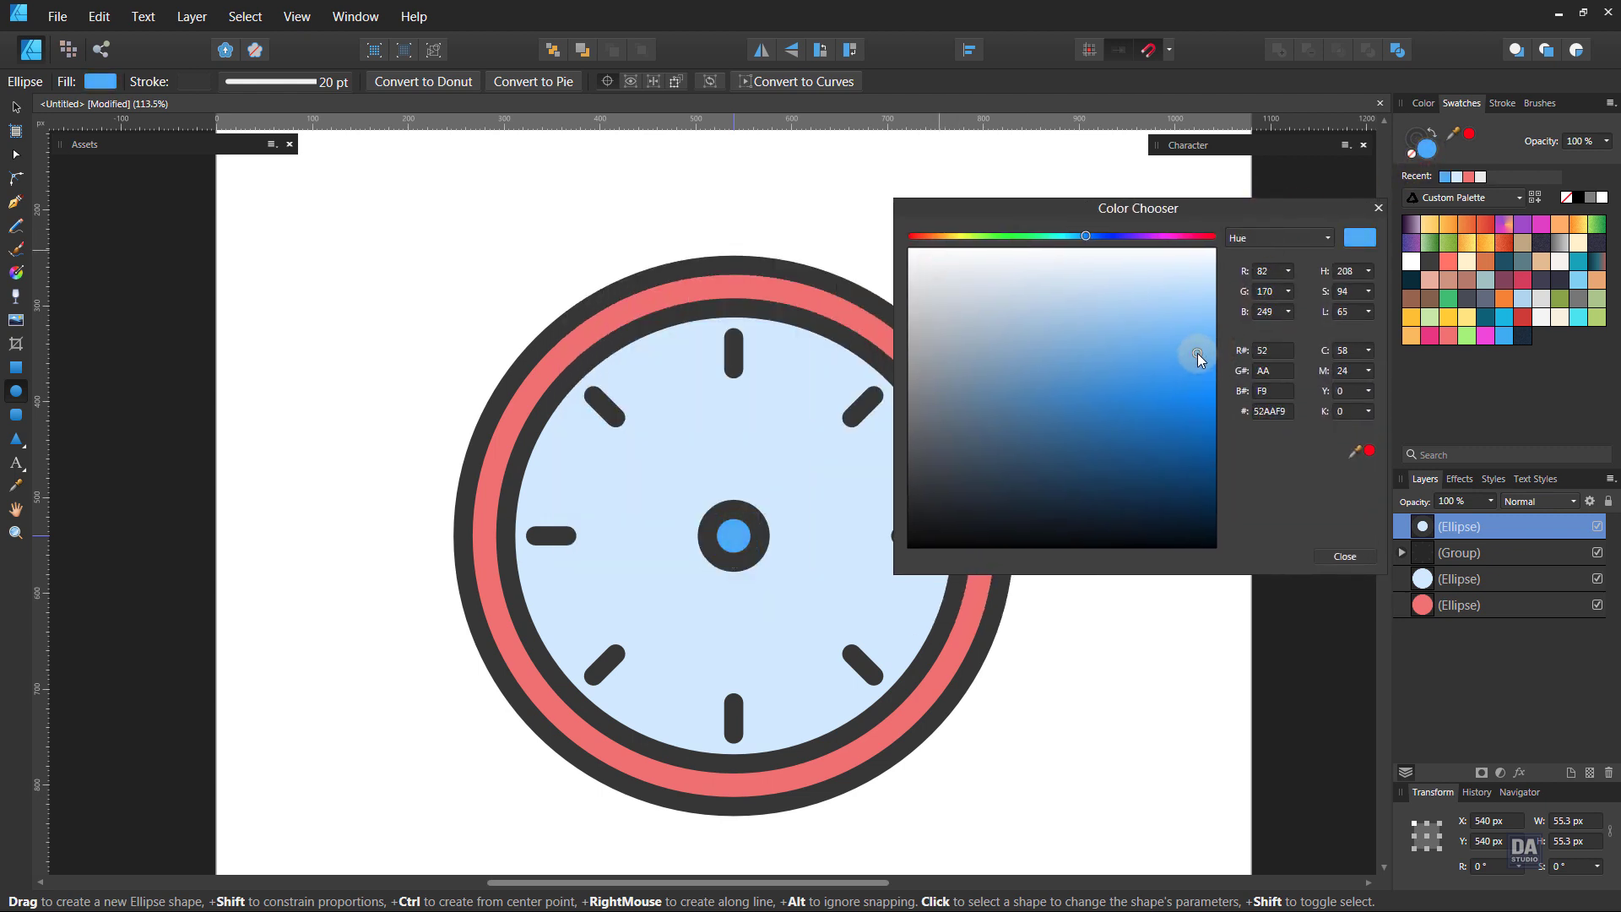
left_click(1346, 556)
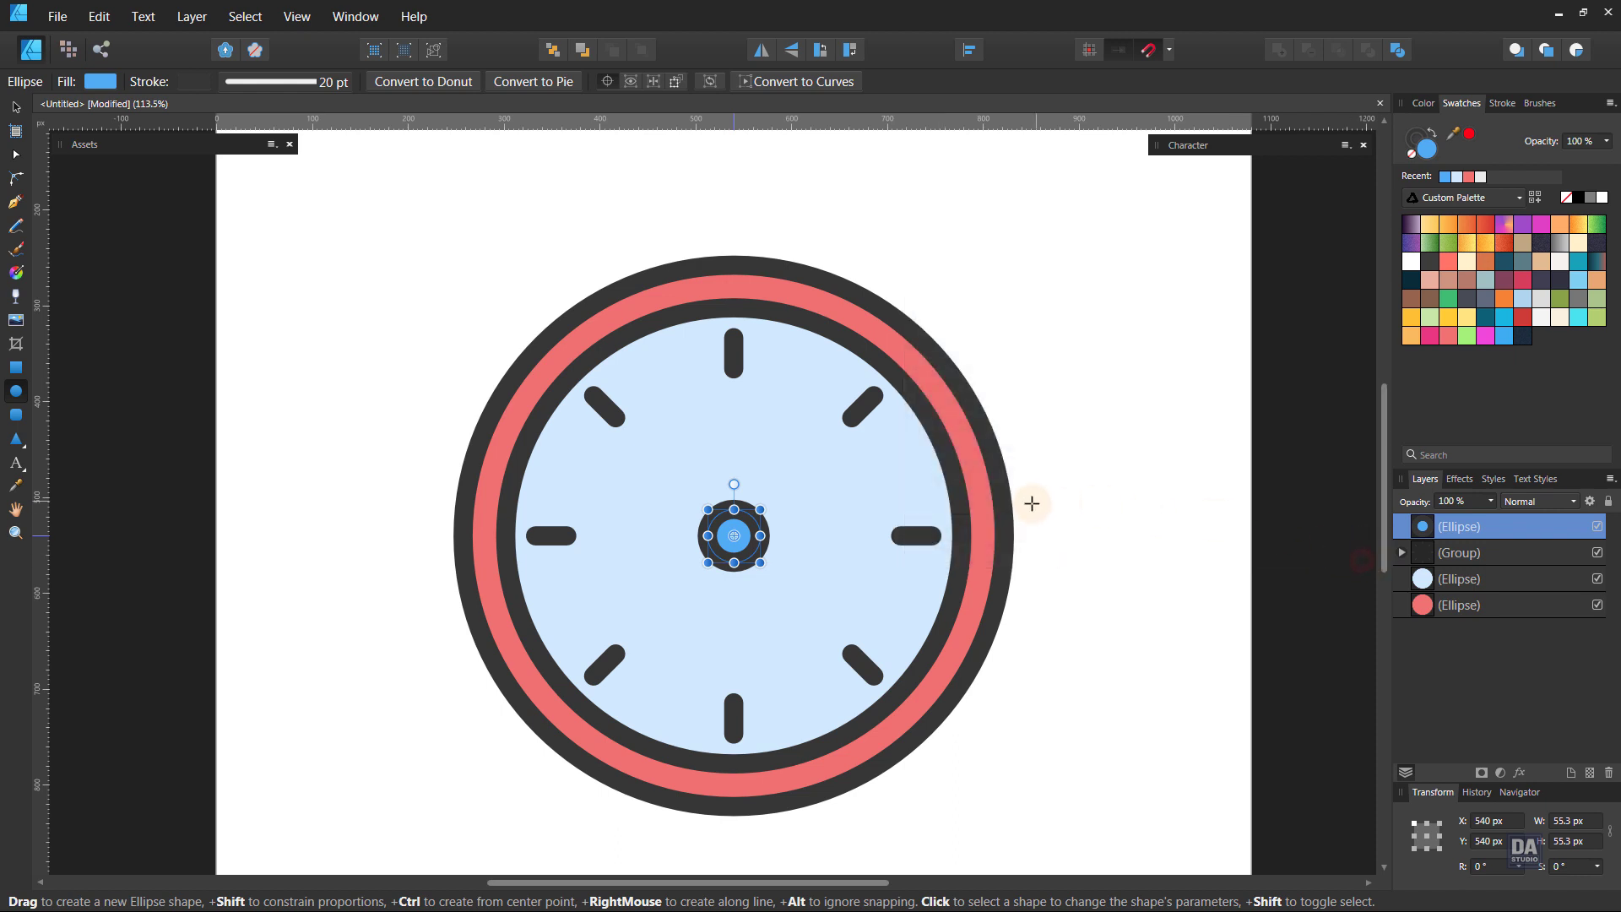
Draw a straight clock hand from the outer end of the upper-right tick to the hub, spanning about 119 × 119 px
scroll(793, 537, "up", 2)
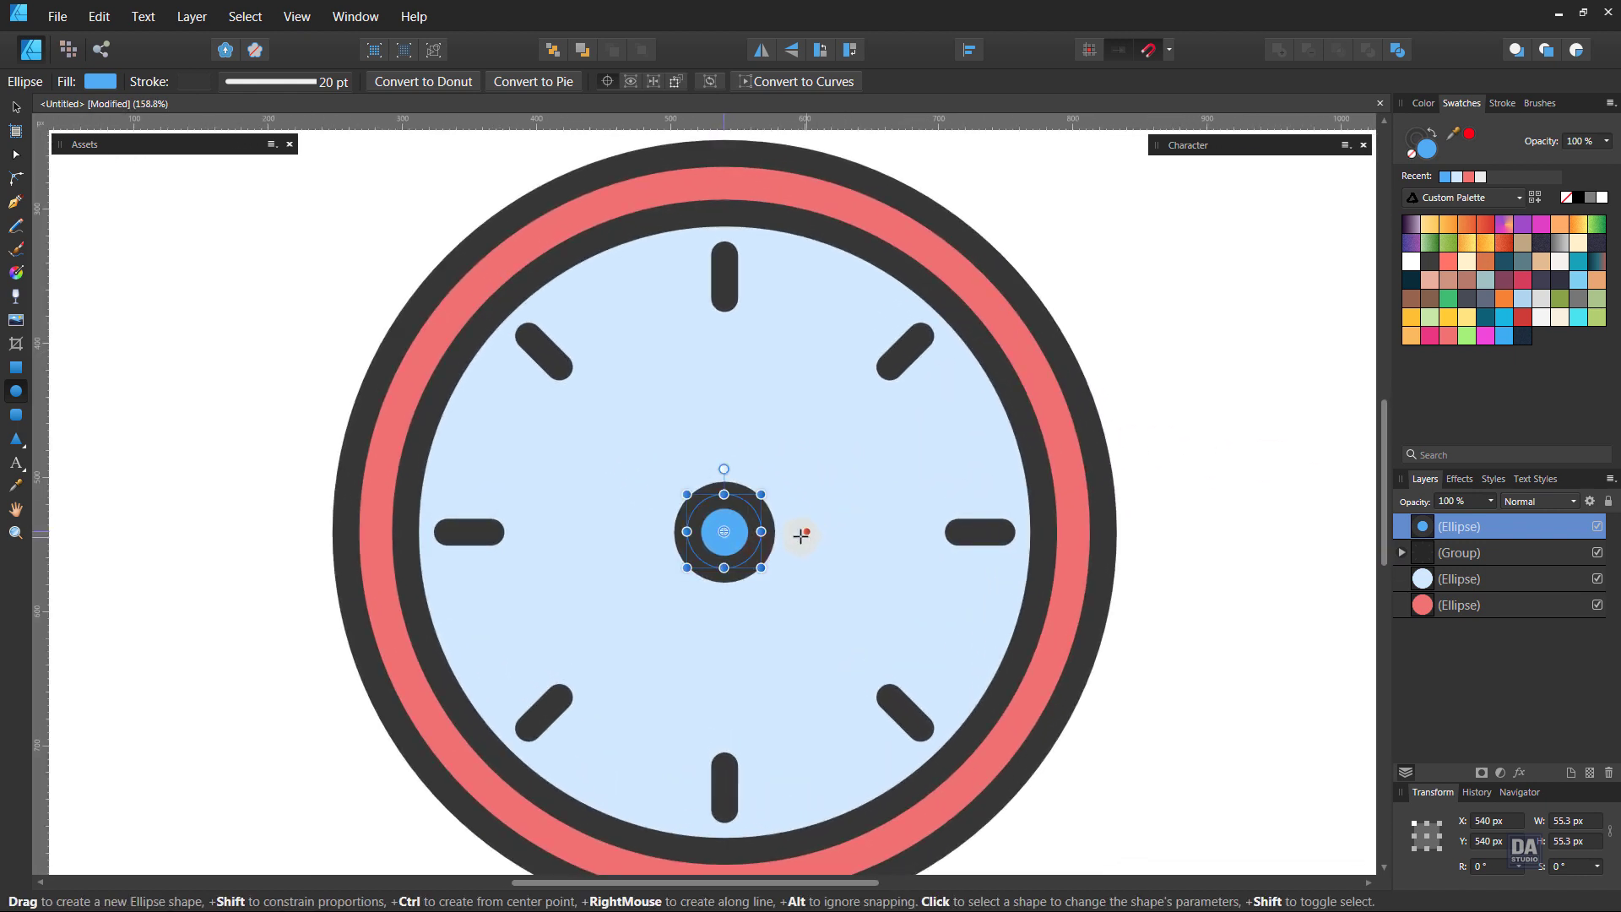
left_click(15, 202)
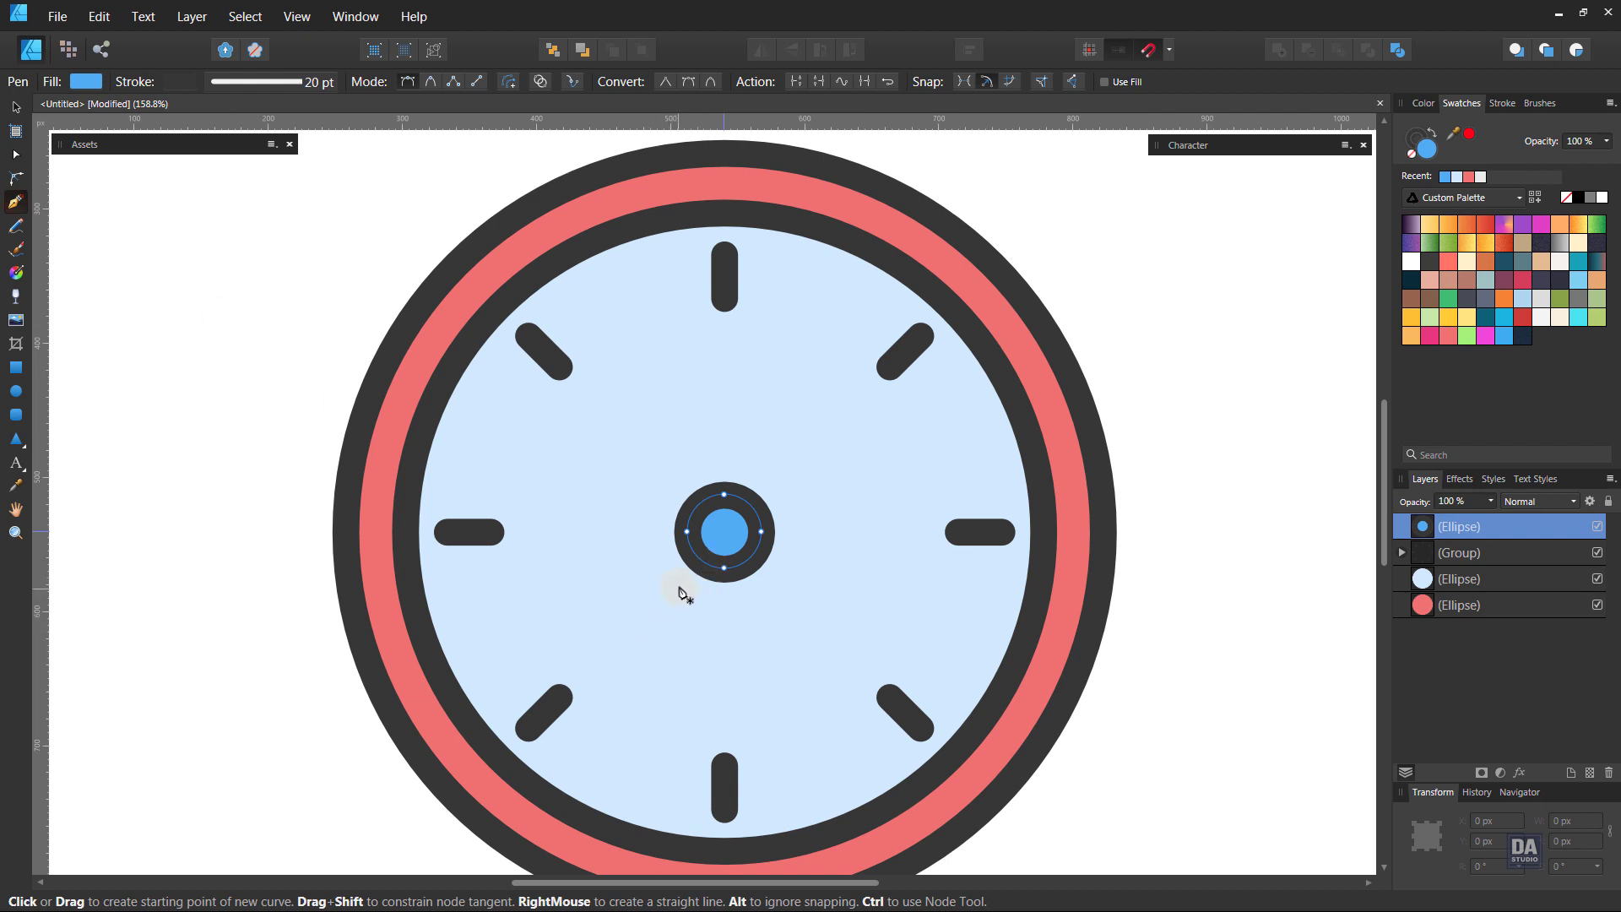
left_click(921, 335)
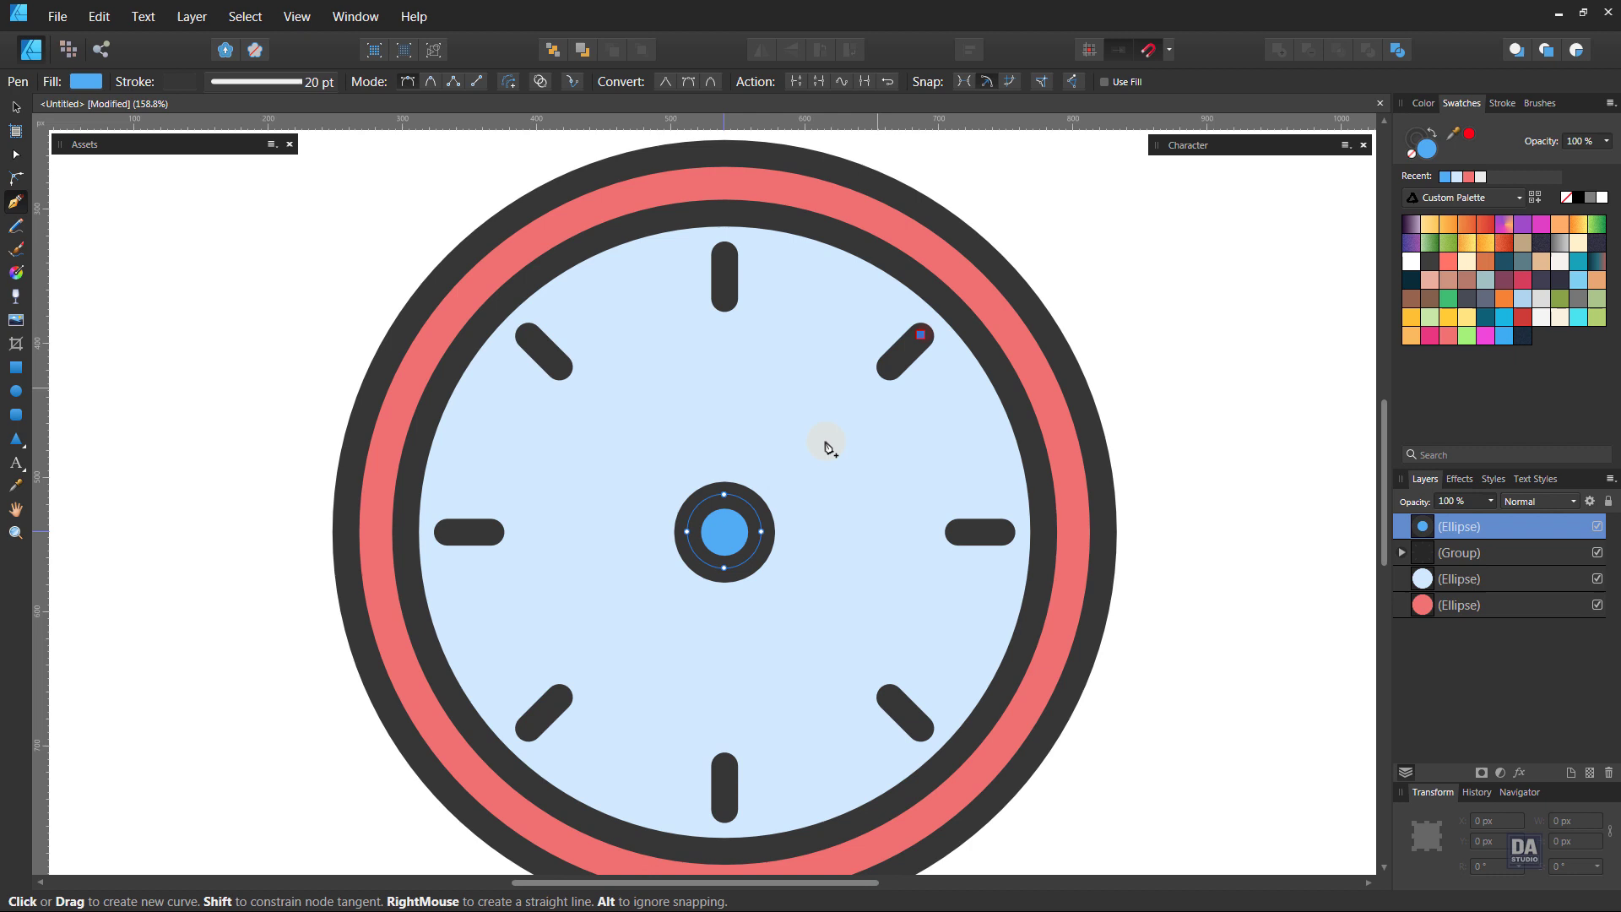
left_click(762, 495)
key("v")
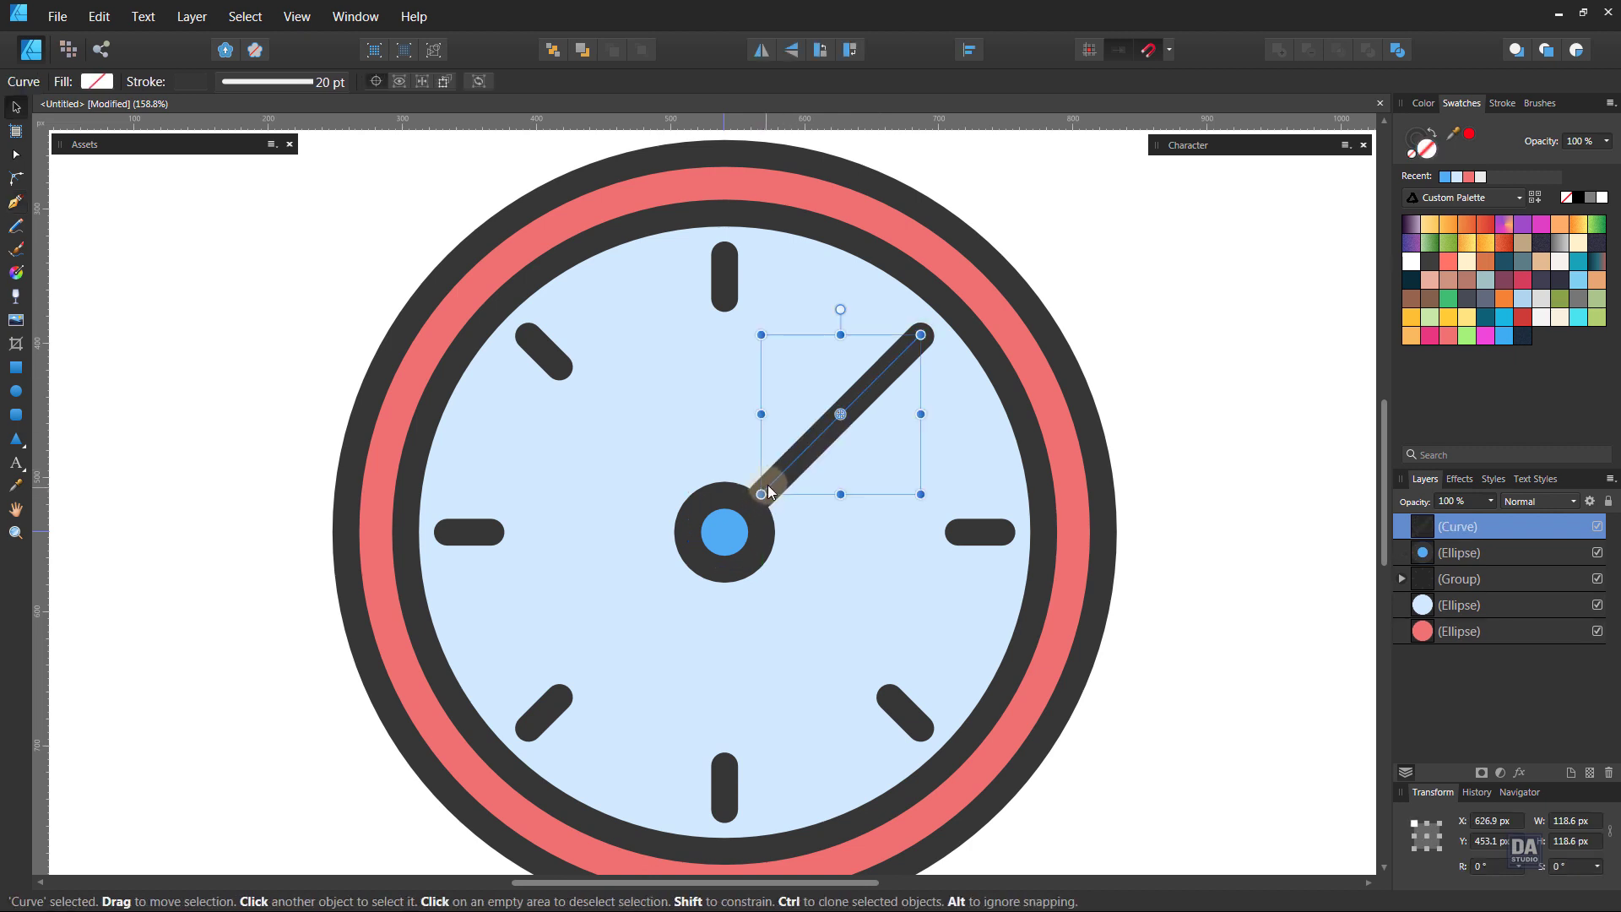
Adjust the hand so it is shorter, crosses the dial's centre and points toward one o'clock, and stack the hub circle above it
left_click_drag(816, 444, 723, 535)
left_click_drag(749, 400, 717, 404)
left_click_drag(766, 461, 756, 461)
left_click_drag(1467, 555, 1509, 508)
left_click(1233, 574)
left_click_drag(1187, 557, 757, 485)
left_click_drag(1118, 546, 942, 535)
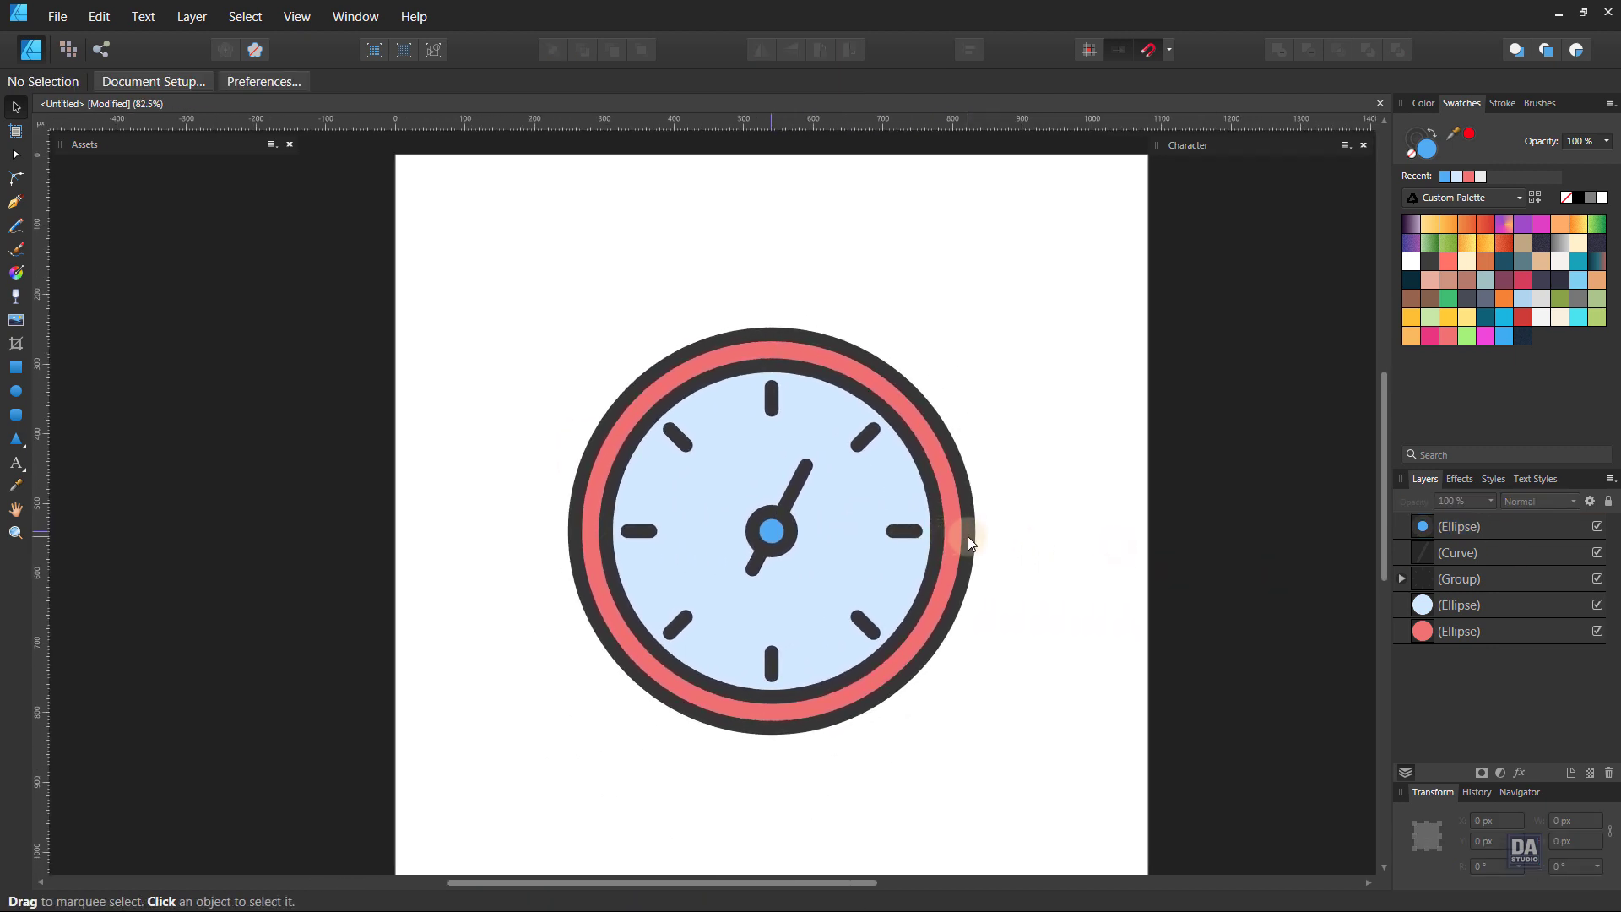
Change the outer circle's fill to a stronger red, #F45F5B
left_click(967, 535)
double_click(1426, 149)
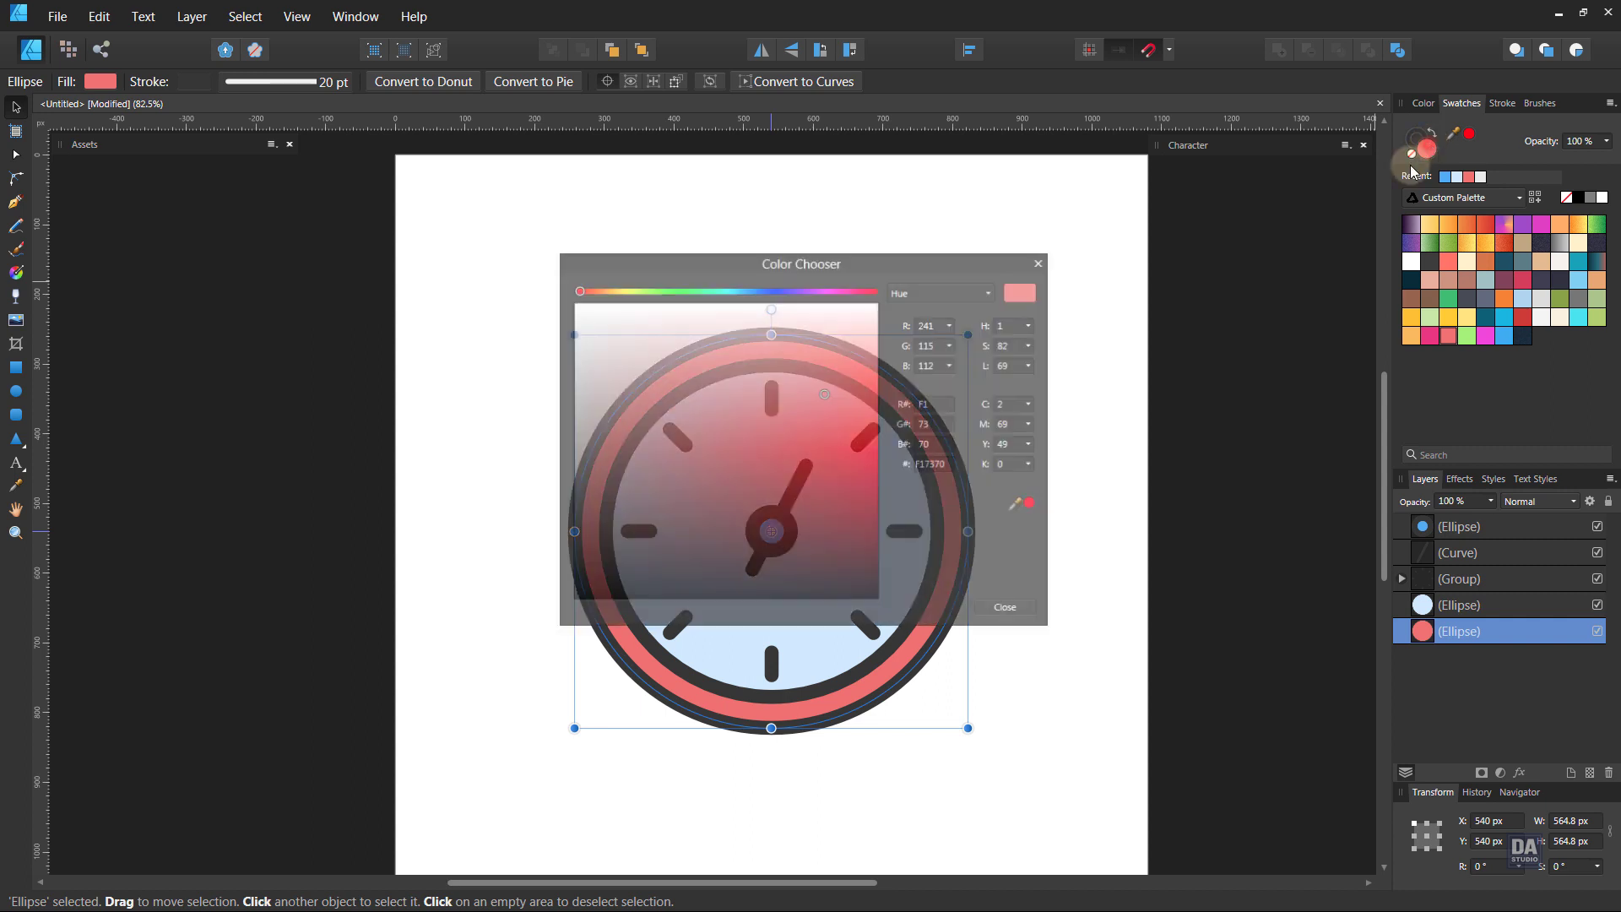
left_click_drag(854, 261, 1355, 255)
left_click_drag(1327, 376, 1343, 388)
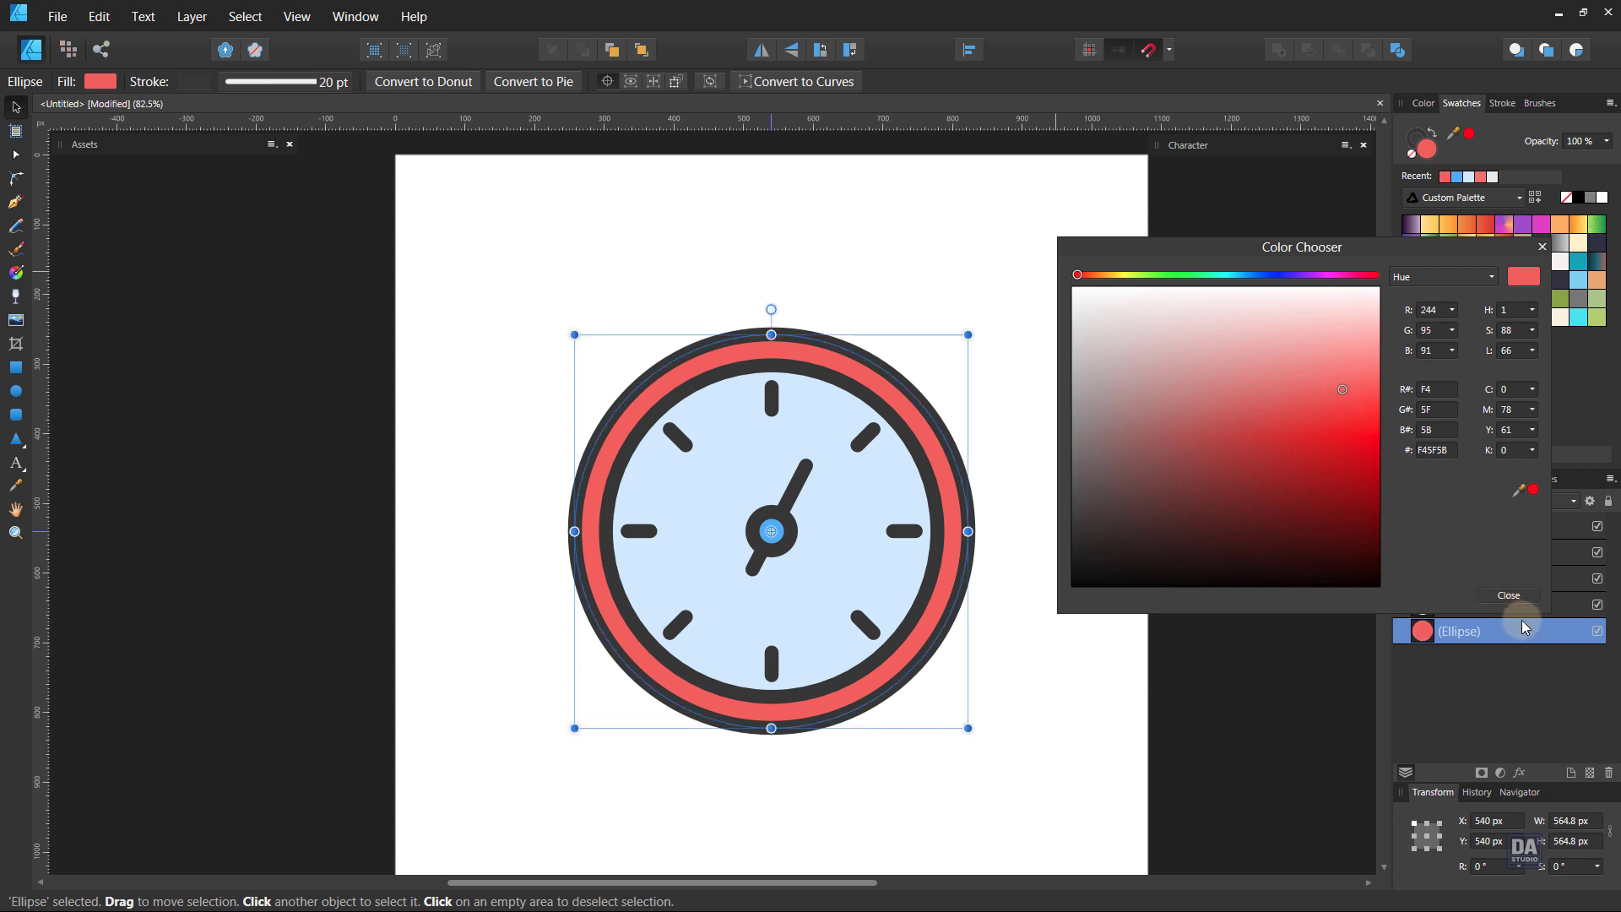
left_click(1518, 596)
left_click(1100, 543)
scroll(1018, 510, "up", 4)
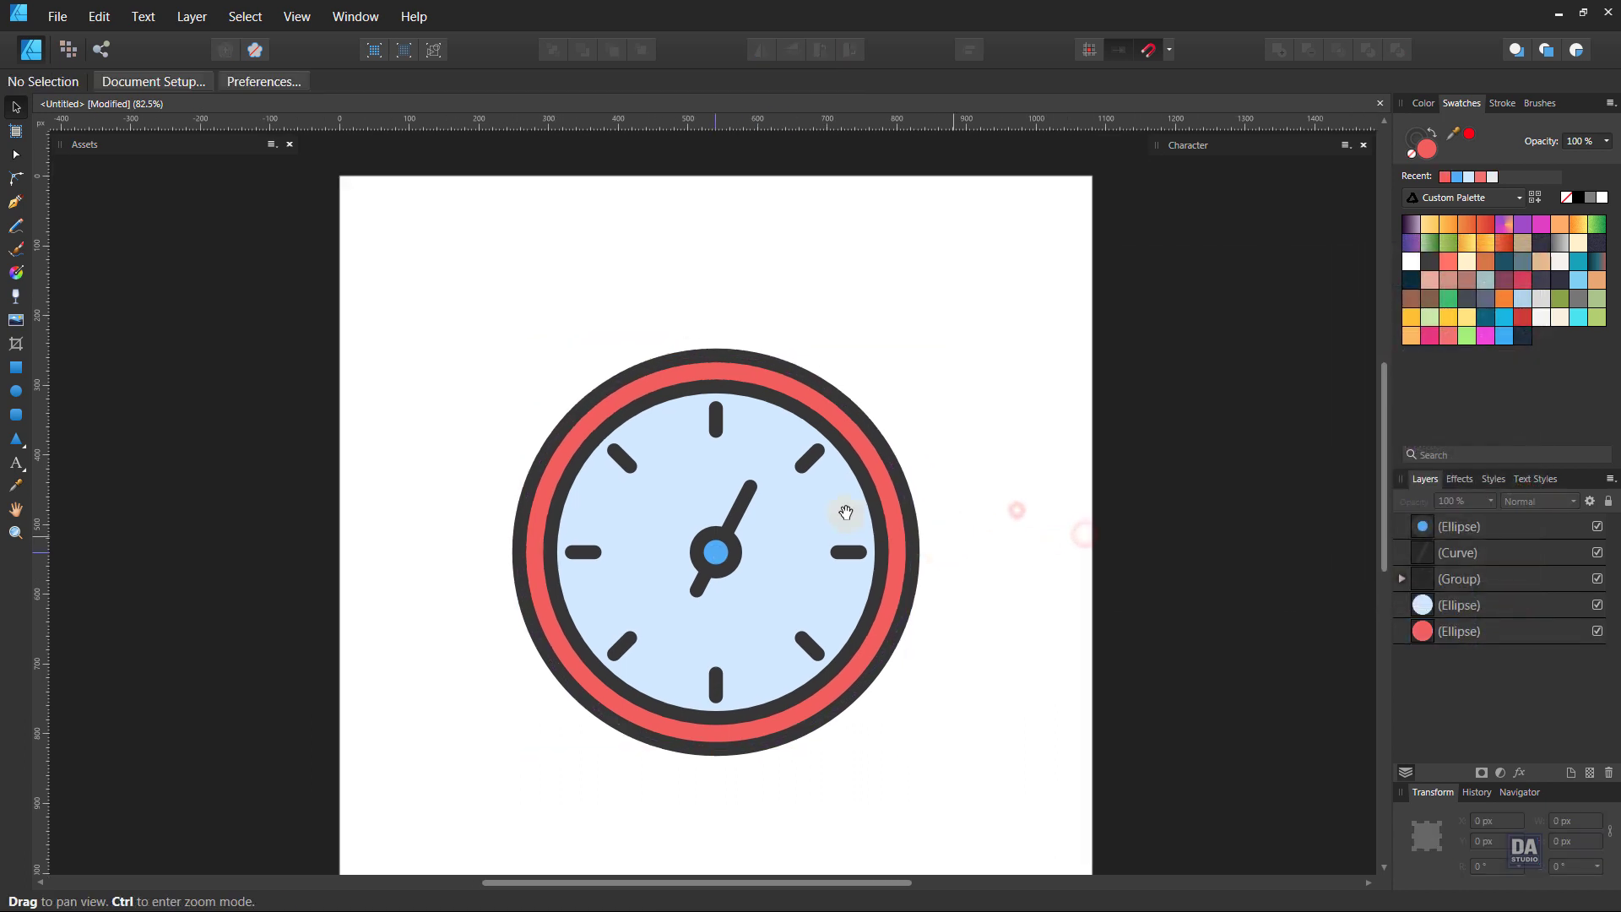
Draw an ellipse about 99 × 144 px centred over the top of the outer circle and stack it beneath all other objects
left_click_drag(810, 412, 825, 457)
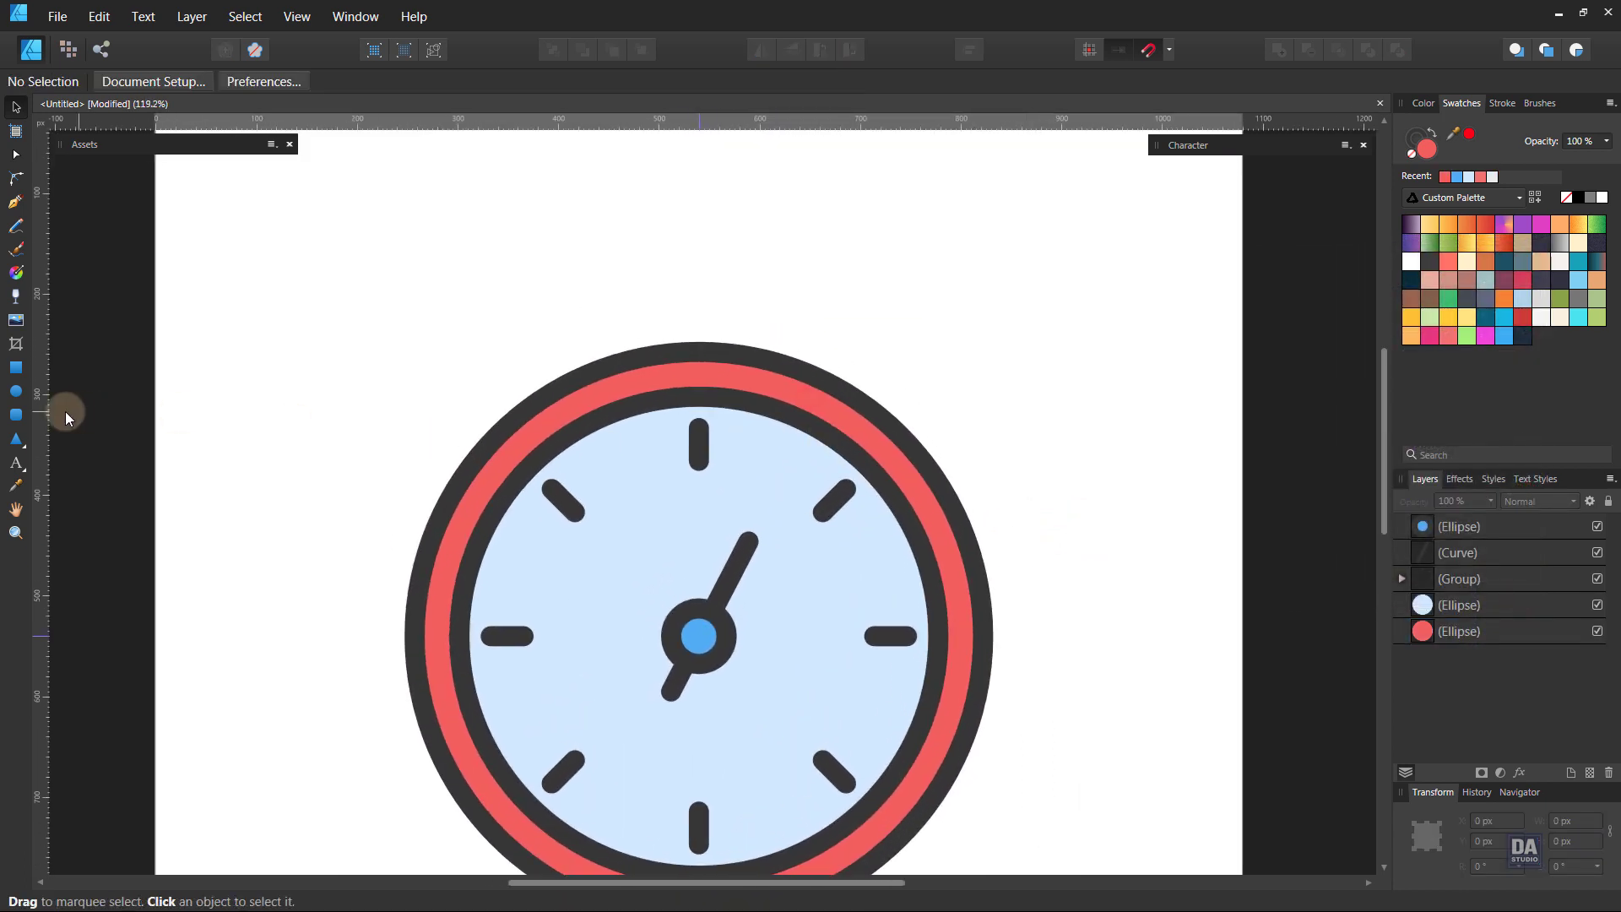
left_click(17, 393)
left_click_drag(699, 351, 739, 410)
key("v")
left_click_drag(699, 293, 699, 265)
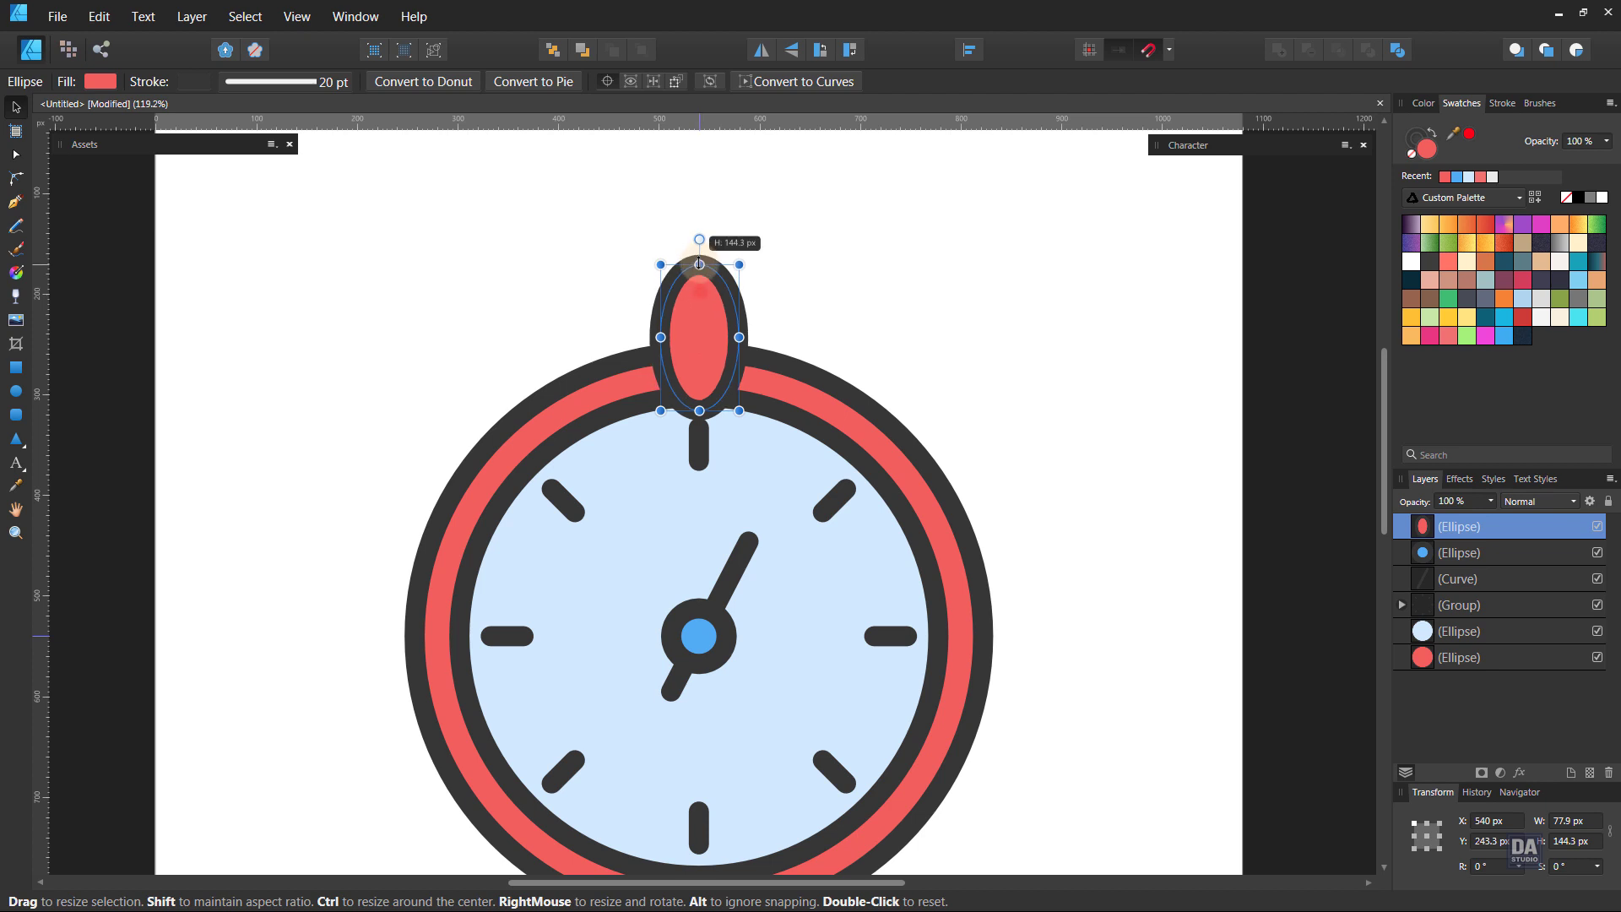
left_click_drag(708, 333, 750, 328)
left_click_drag(1519, 537, 1461, 665)
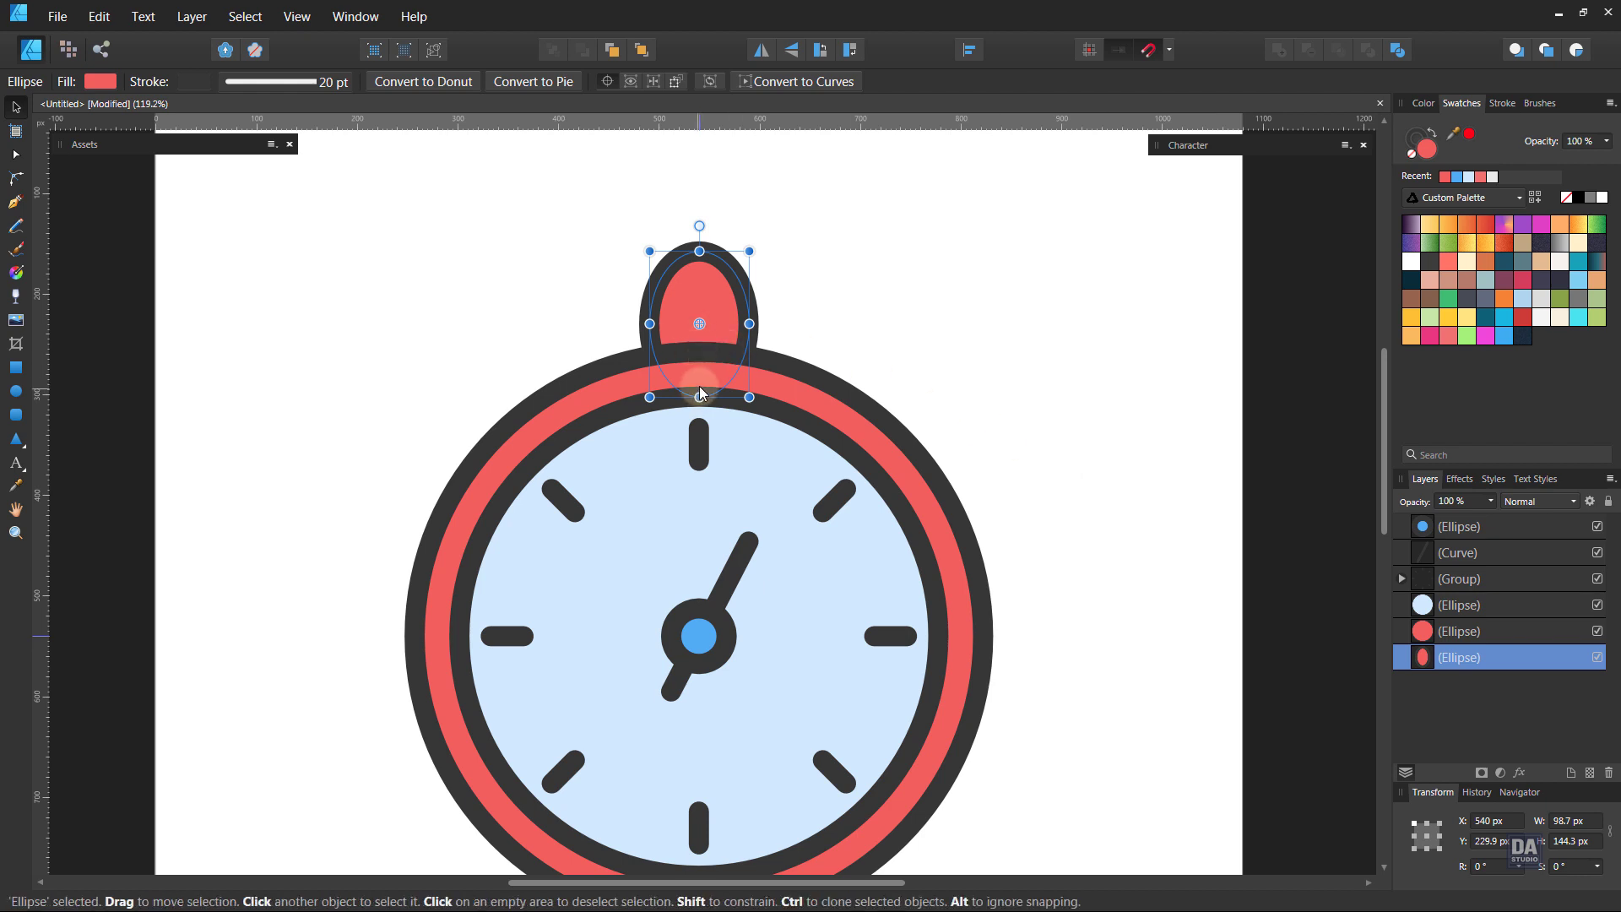
Convert the top ellipse to curves, broaden its upper end into a rounder knob and lower it to Y 250 px
left_click(791, 81)
left_click(699, 251)
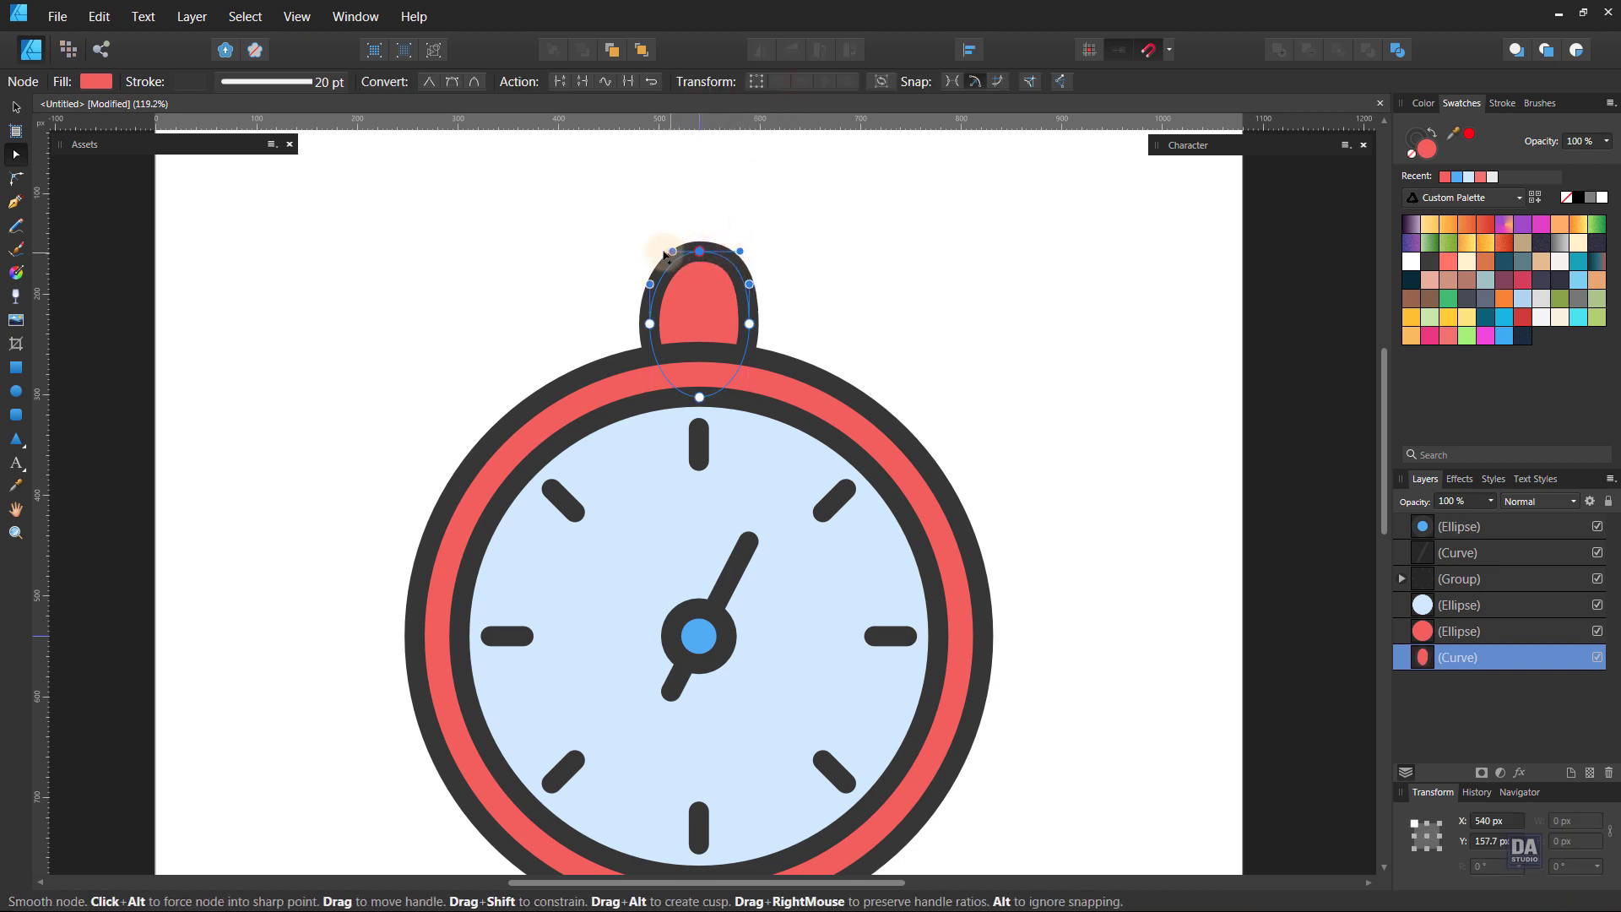
key("v")
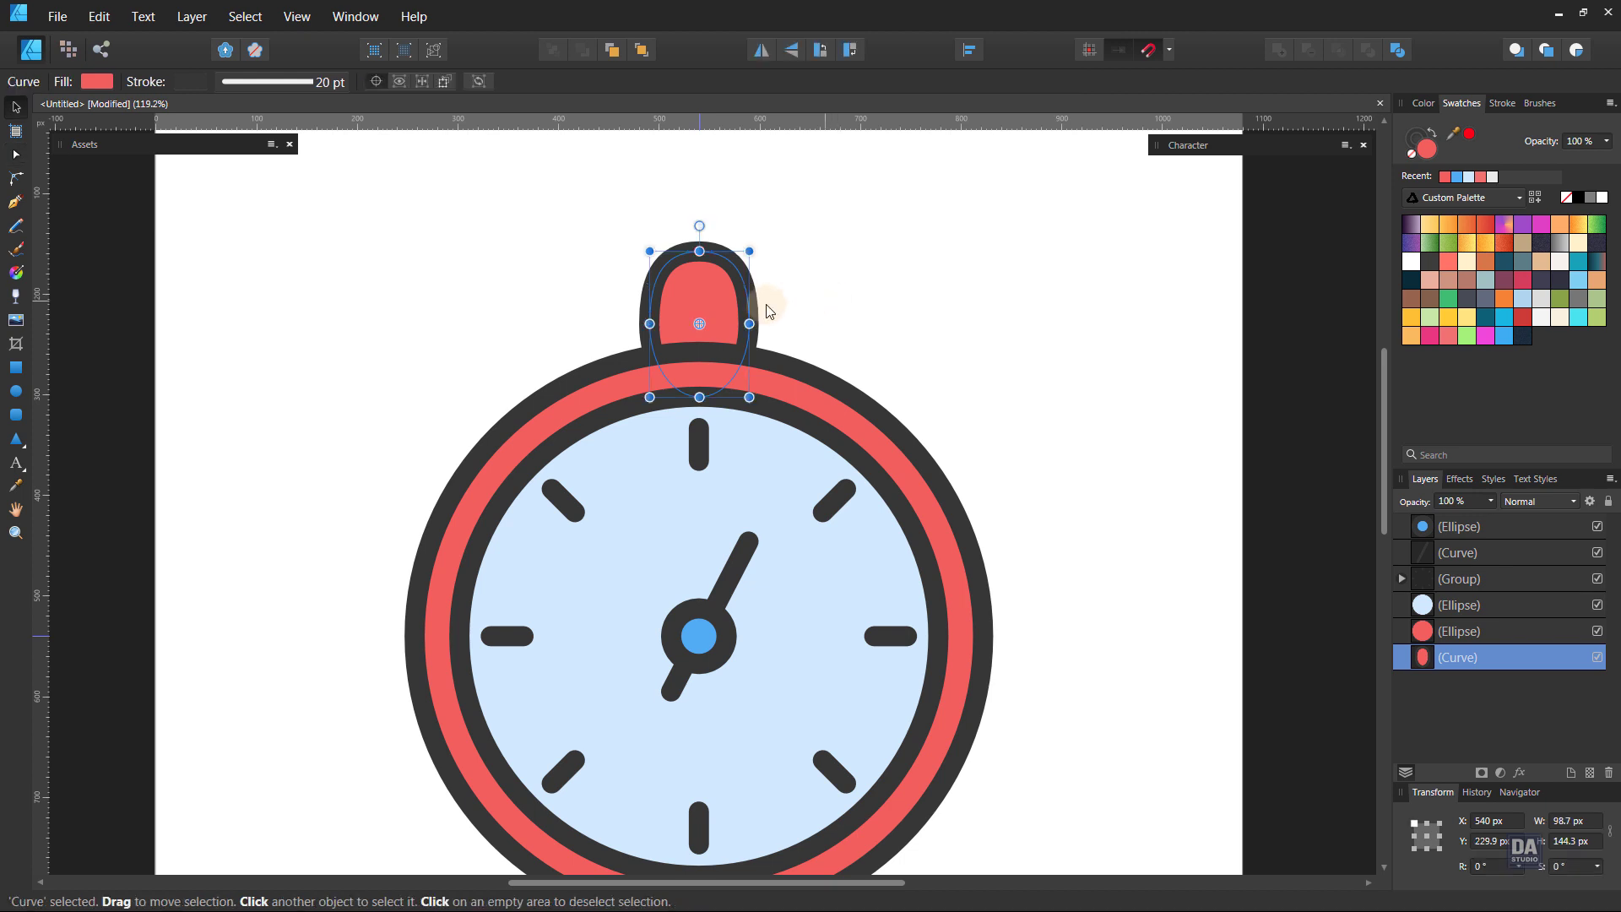
left_click_drag(713, 321, 713, 341)
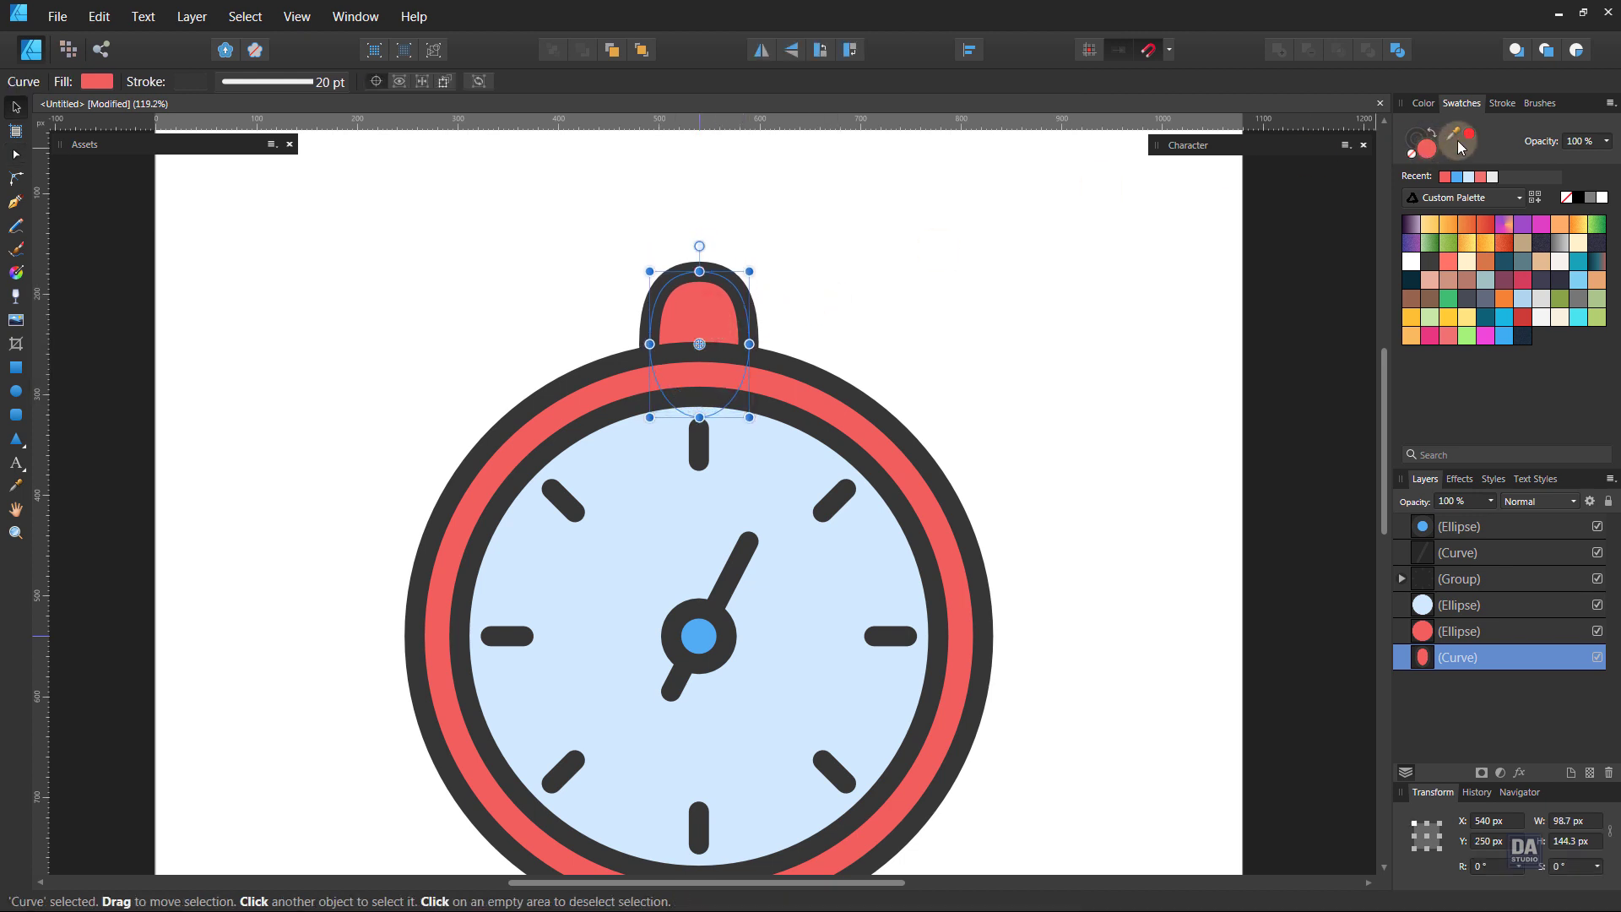
Fill the knob above the clock with the same blue as the central hub
left_click(1458, 179)
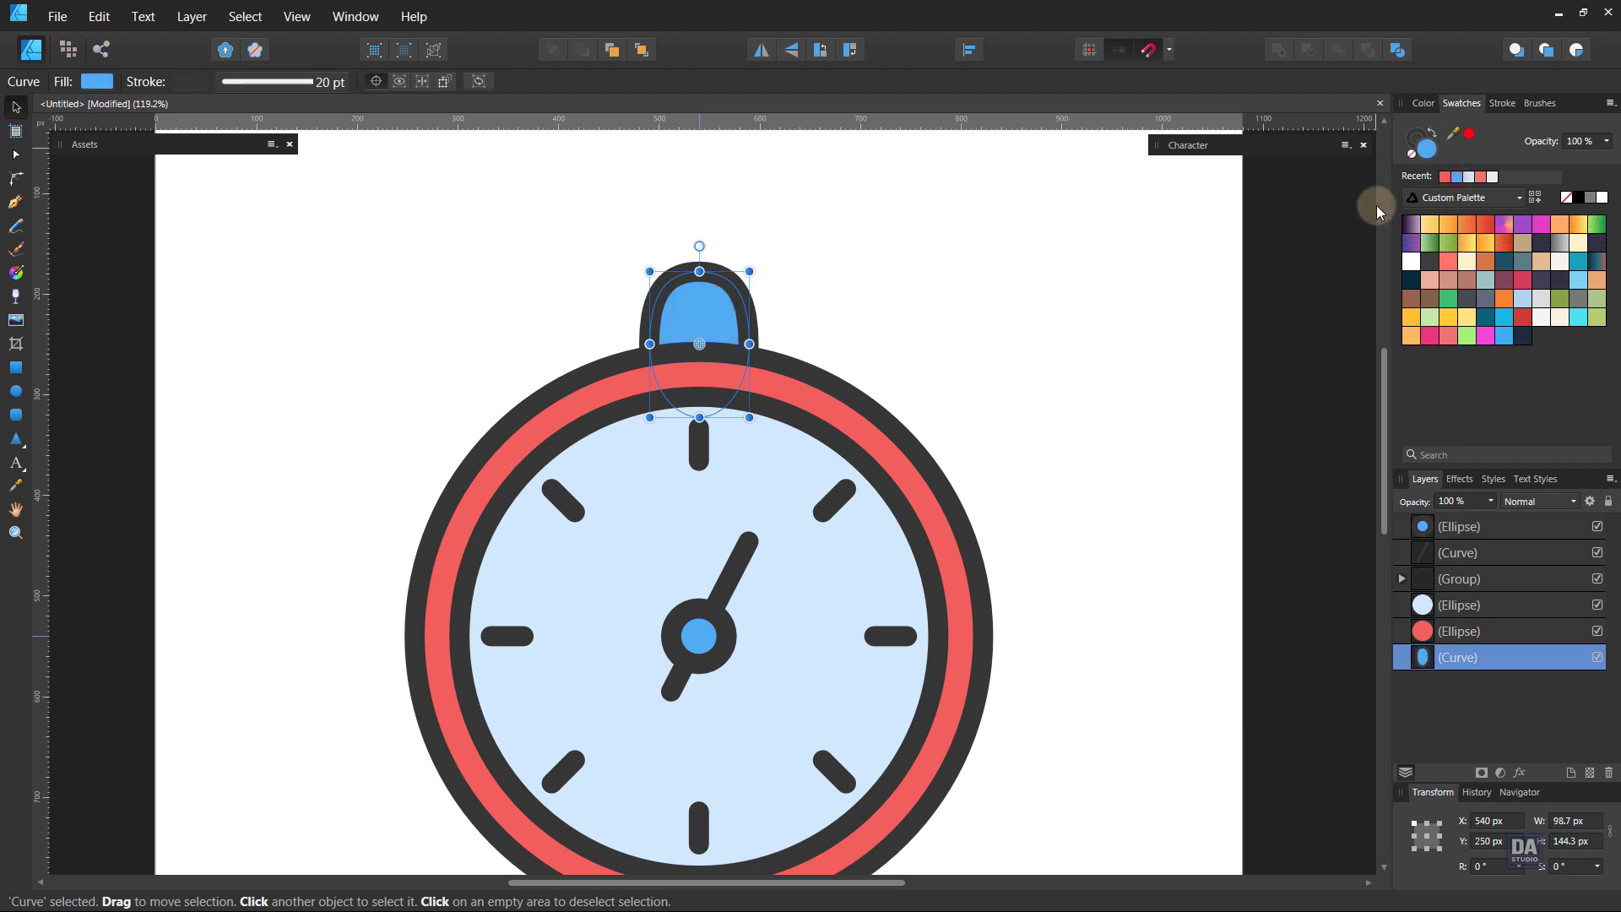
left_click(1097, 308)
scroll(590, 318, "down", 2)
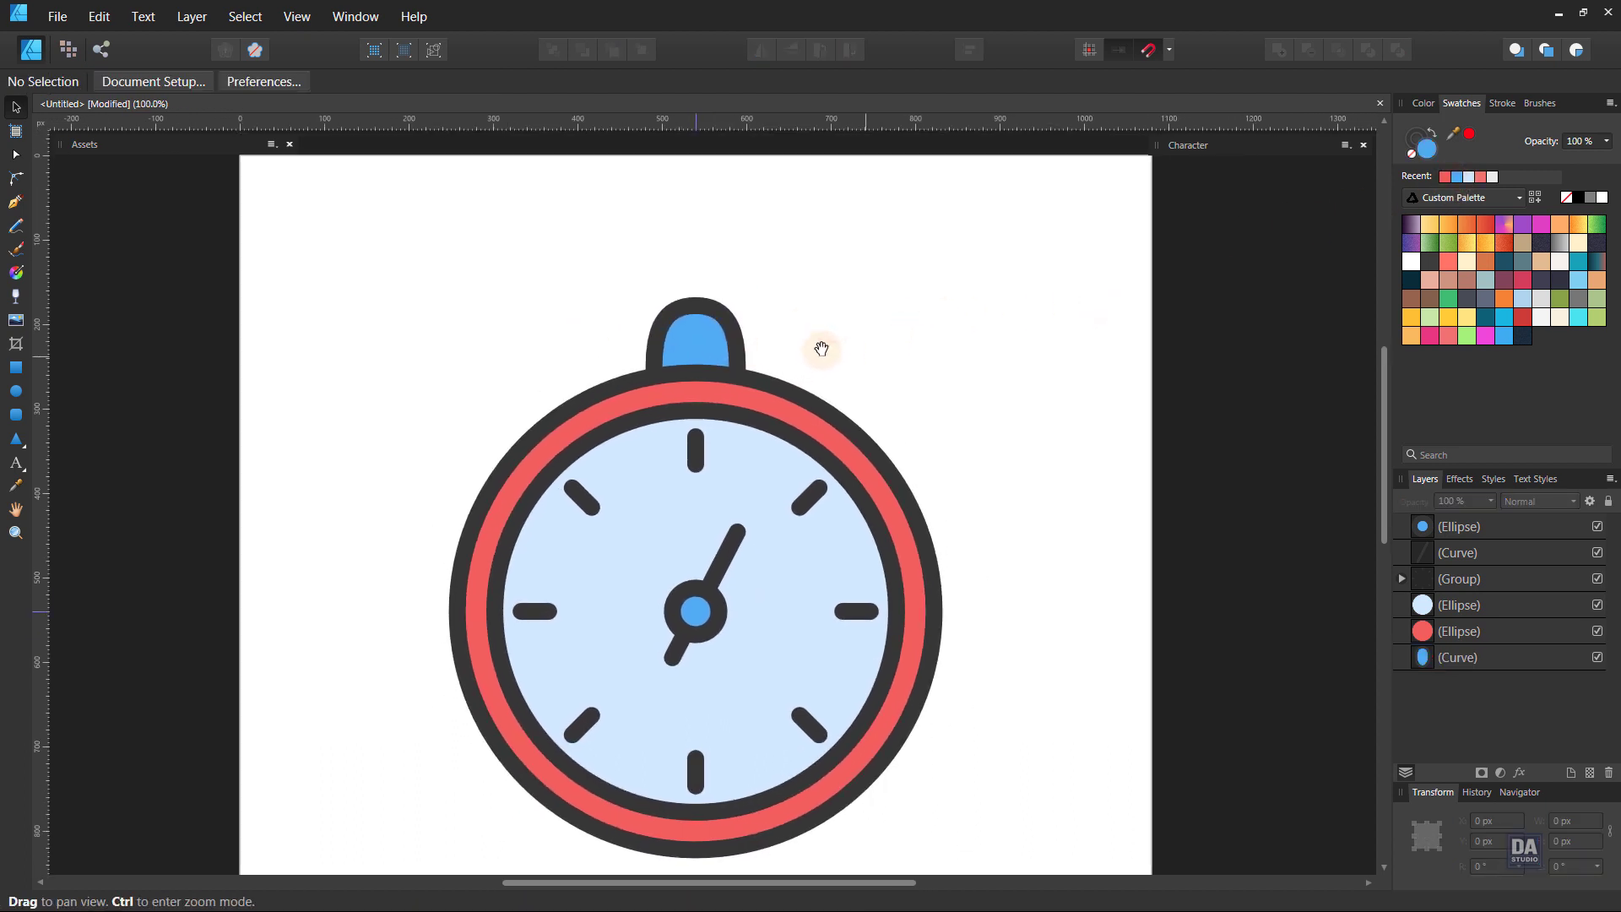
Draw a donut about 190 px wide around the knob's top, centre it over the clock and set its hole radius to 64%
left_click(16, 393)
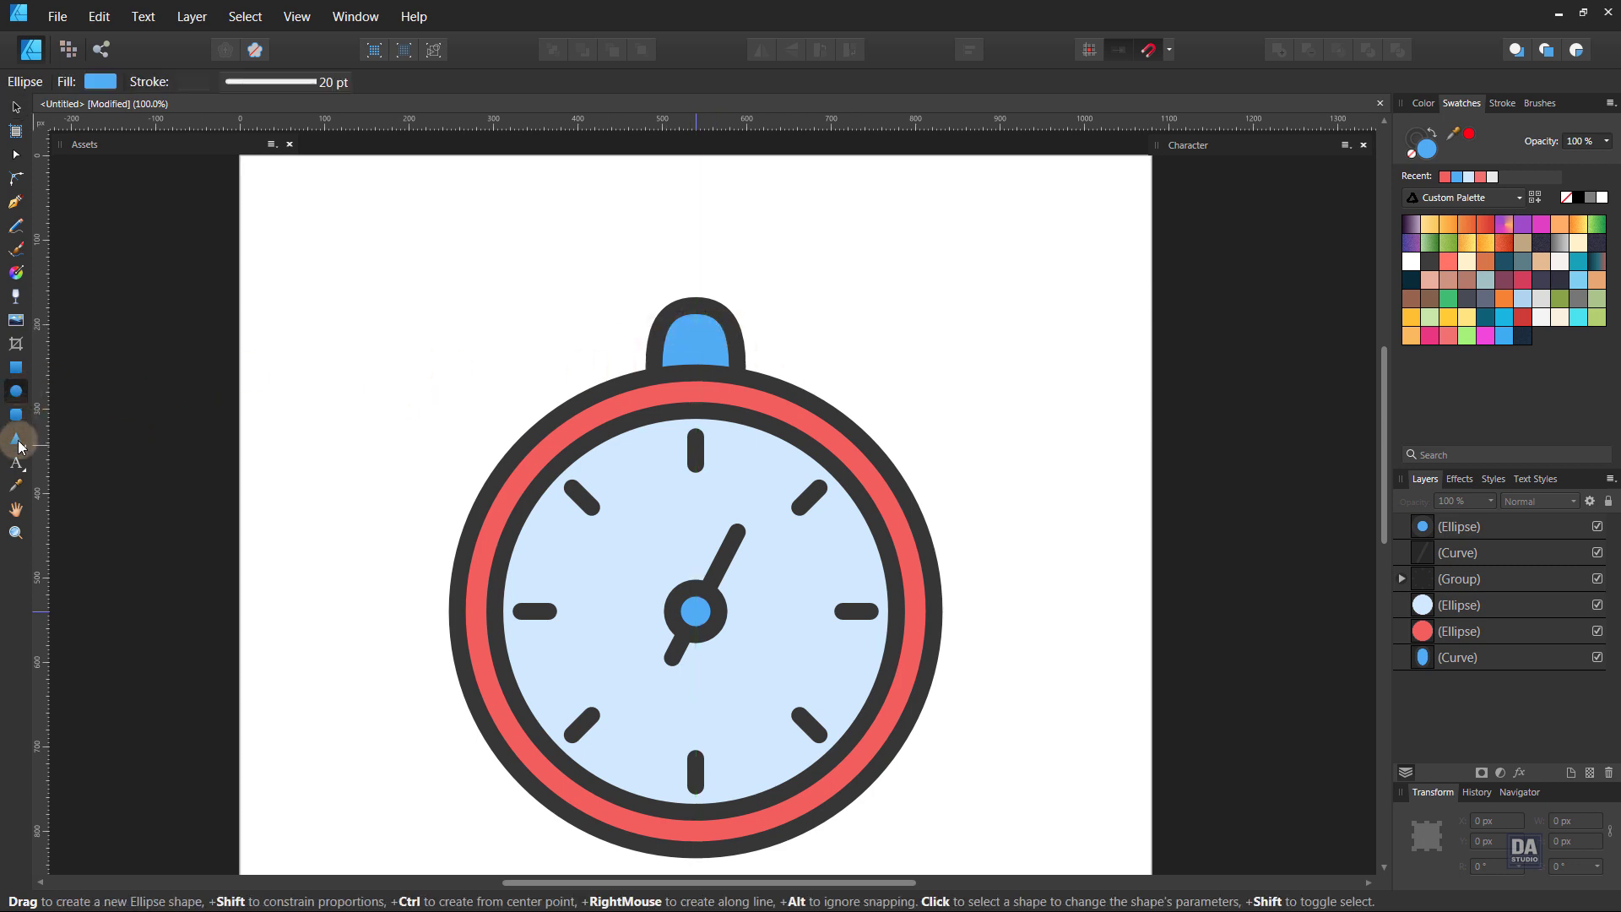
left_click_drag(21, 446, 66, 619)
left_click_drag(687, 259, 791, 319)
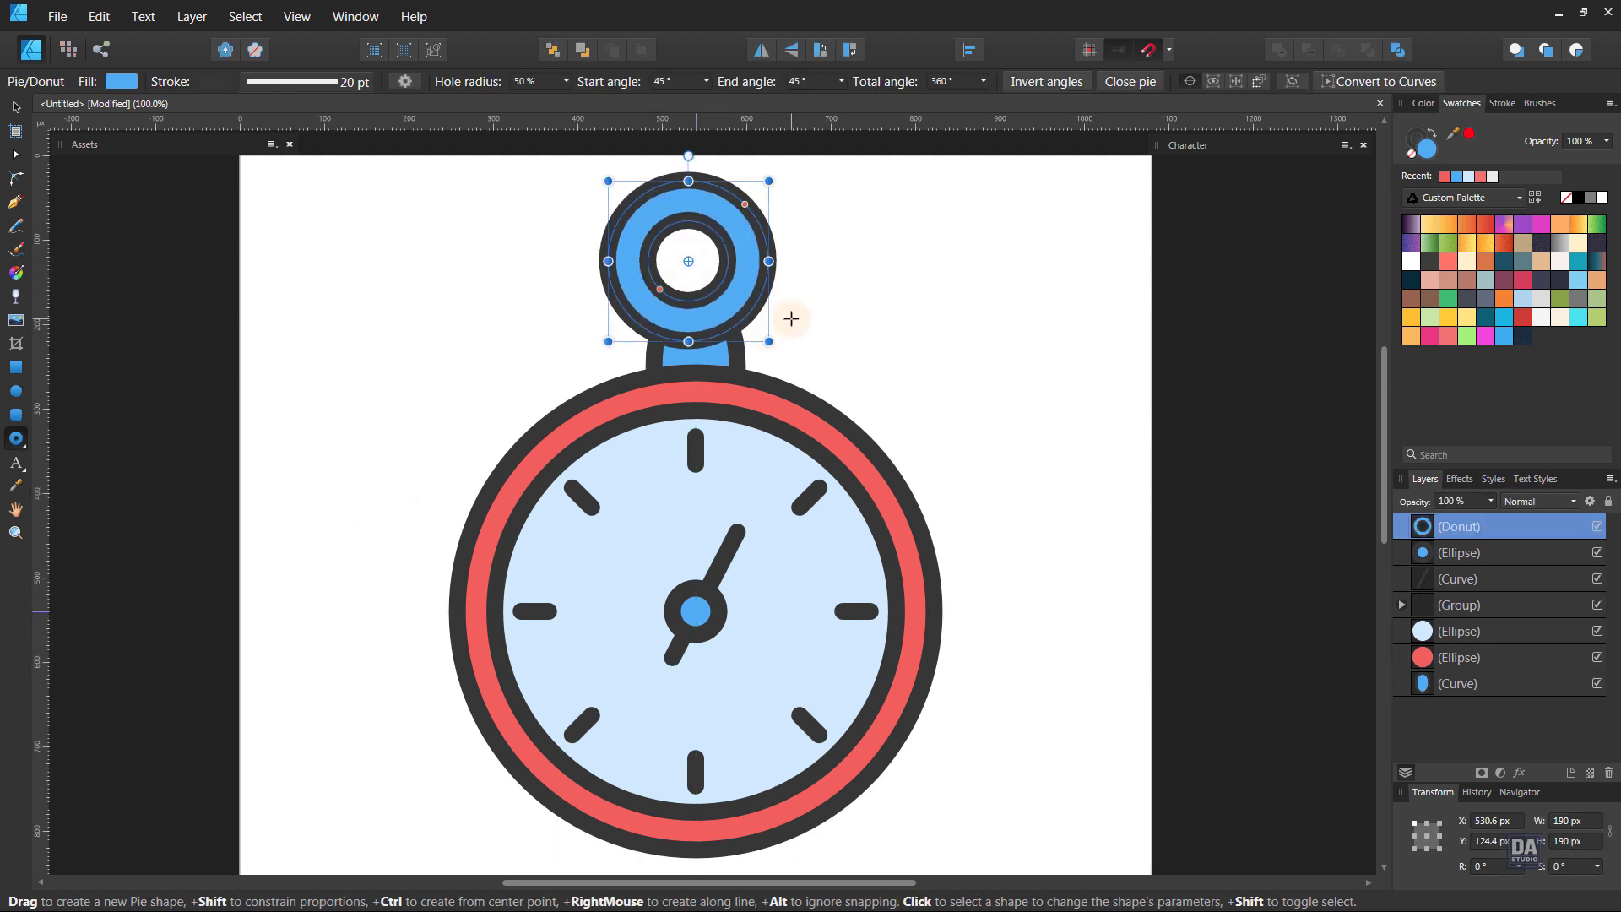
key("v")
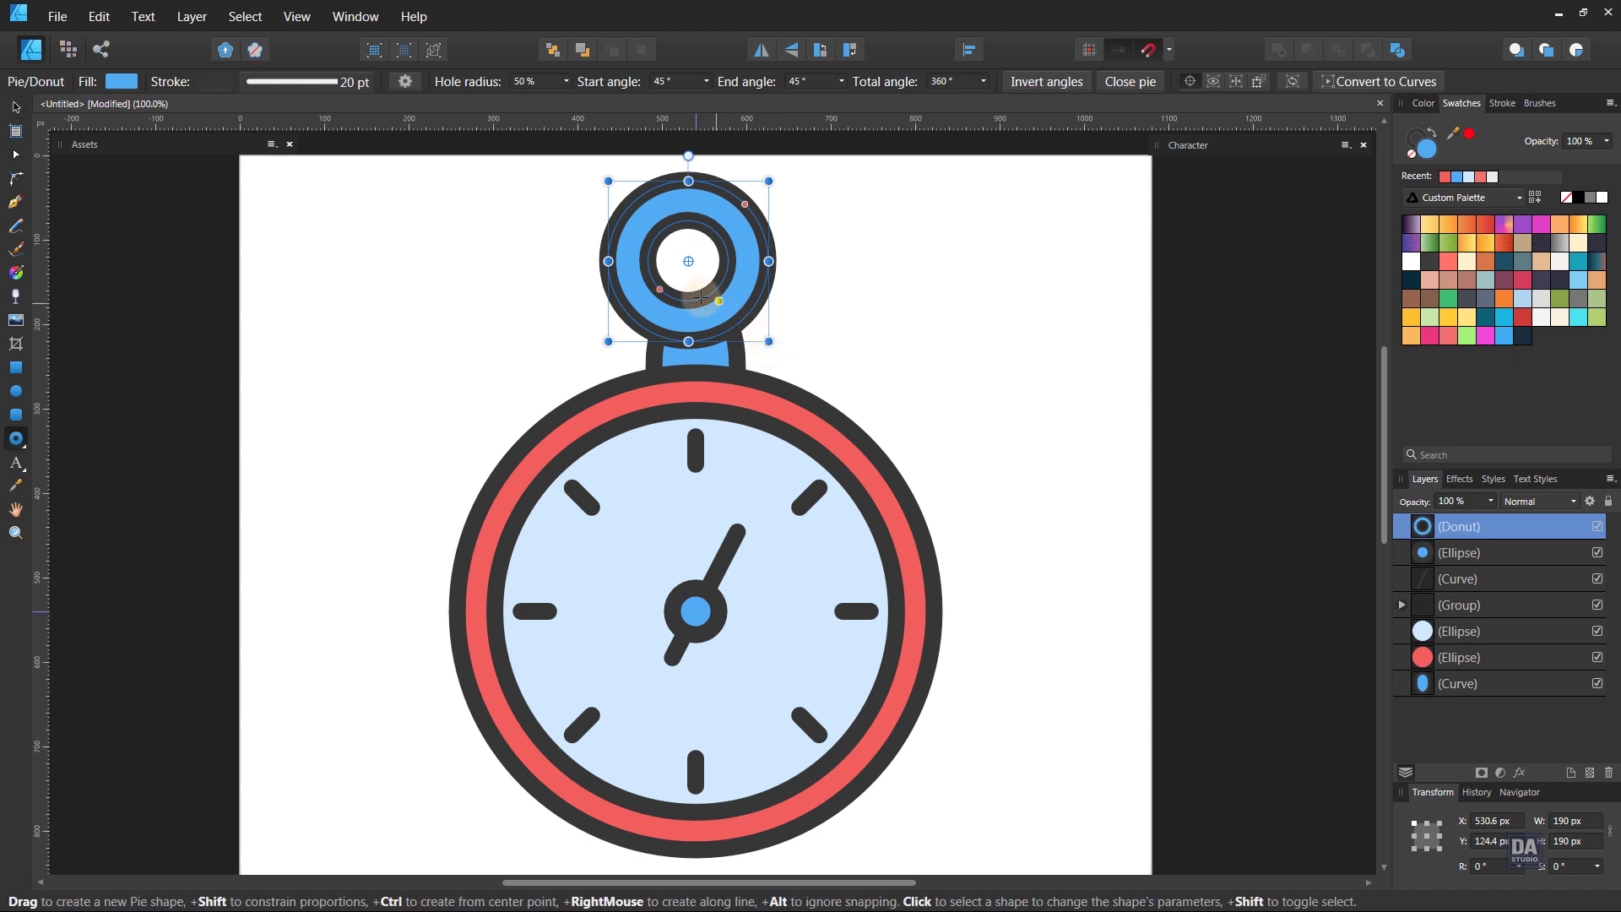
left_click_drag(666, 284, 730, 318)
left_click(16, 108)
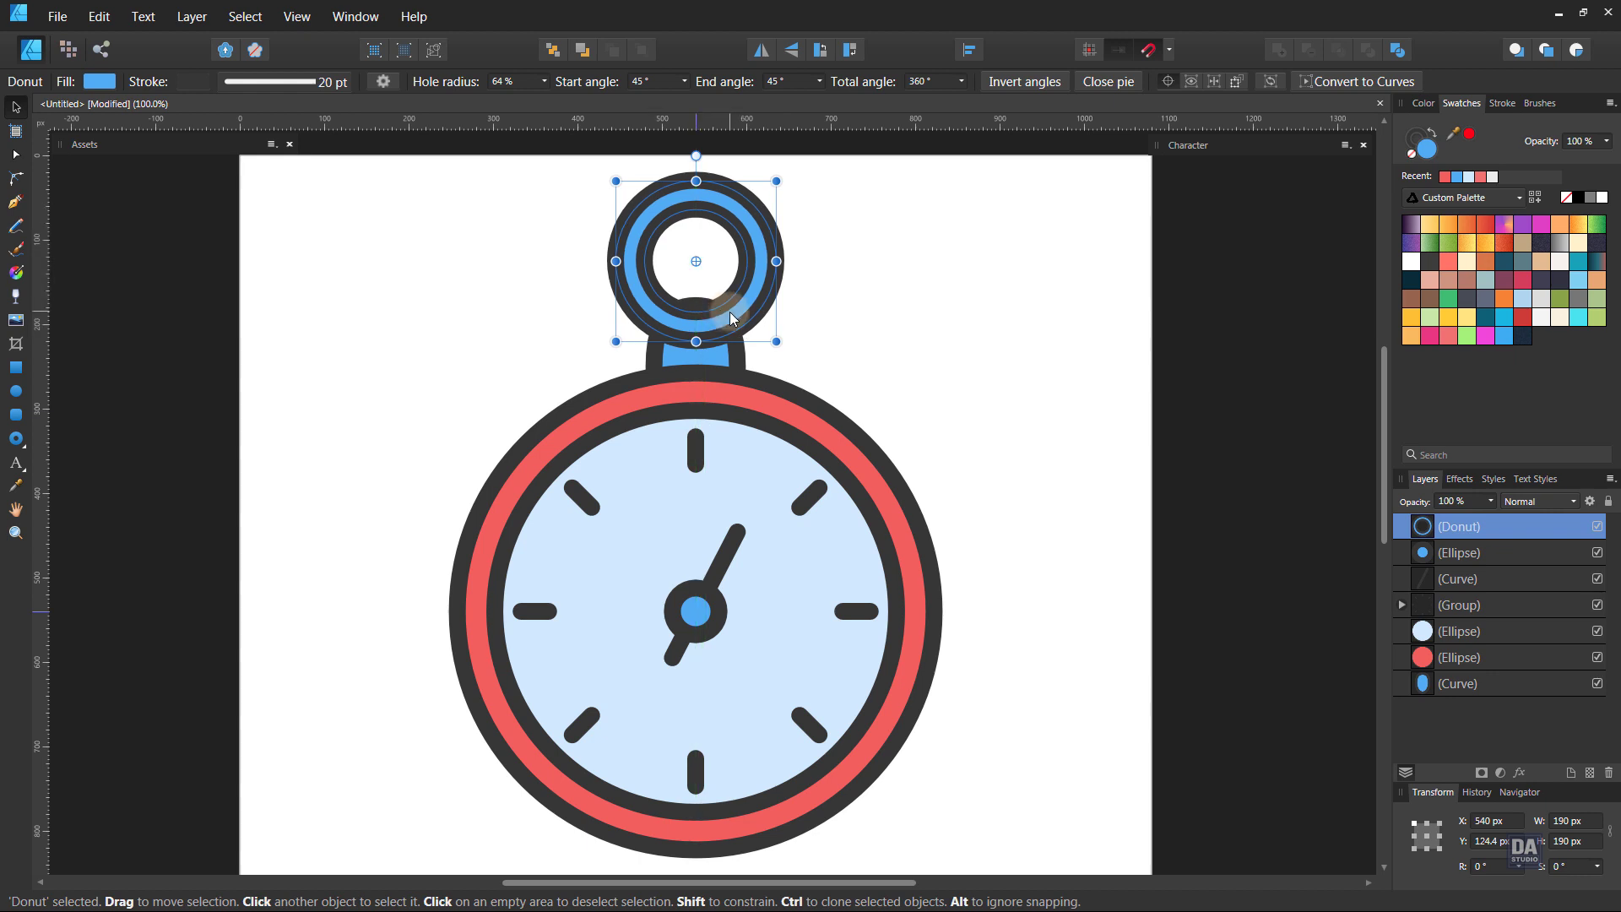
Stack the donut ring at the bottom of the layer order, behind the blue knob
left_click(1499, 553)
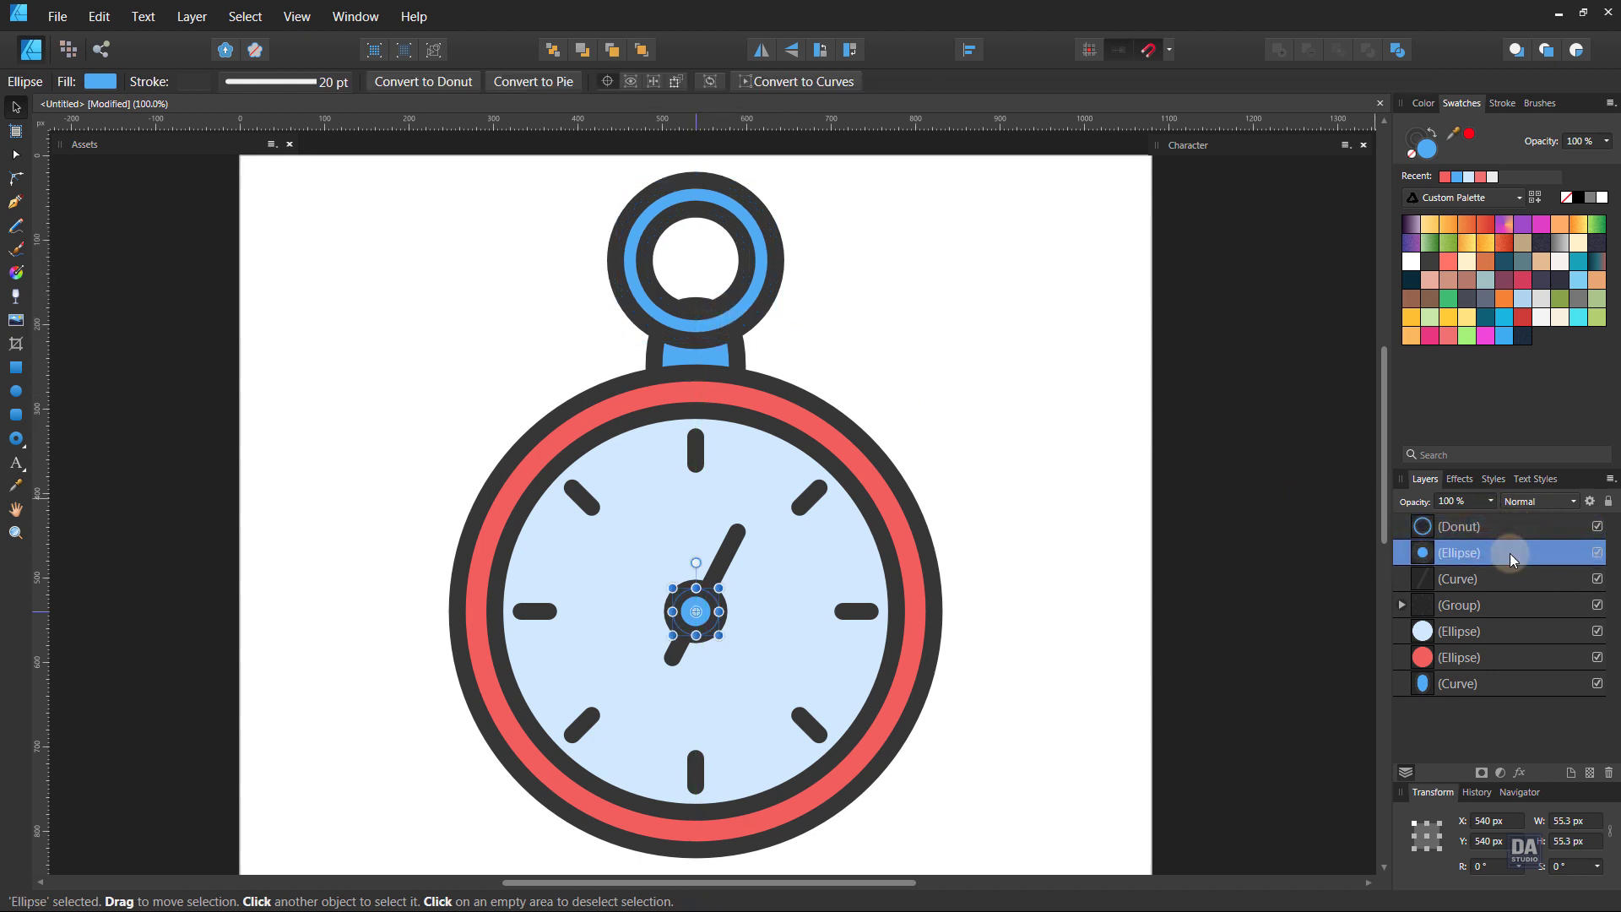
left_click_drag(1496, 533, 1482, 713)
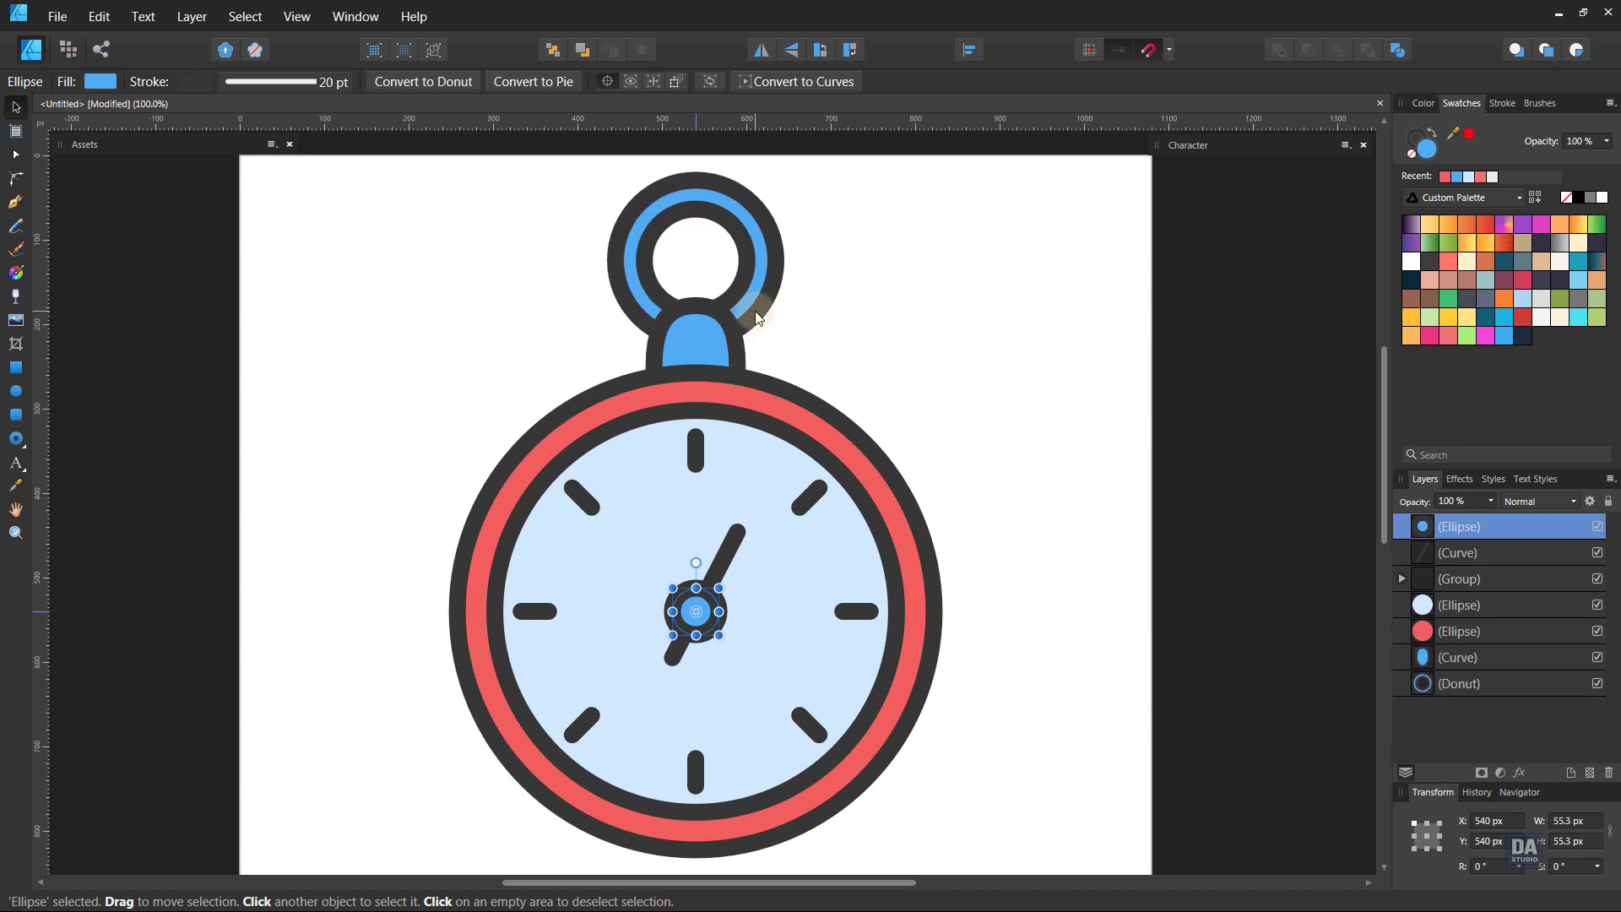
mouse_move(755, 312)
left_mouse_down()
mouse_move(777, 338)
mouse_move(756, 321)
left_mouse_up()
left_click(890, 324)
key("z")
key("v")
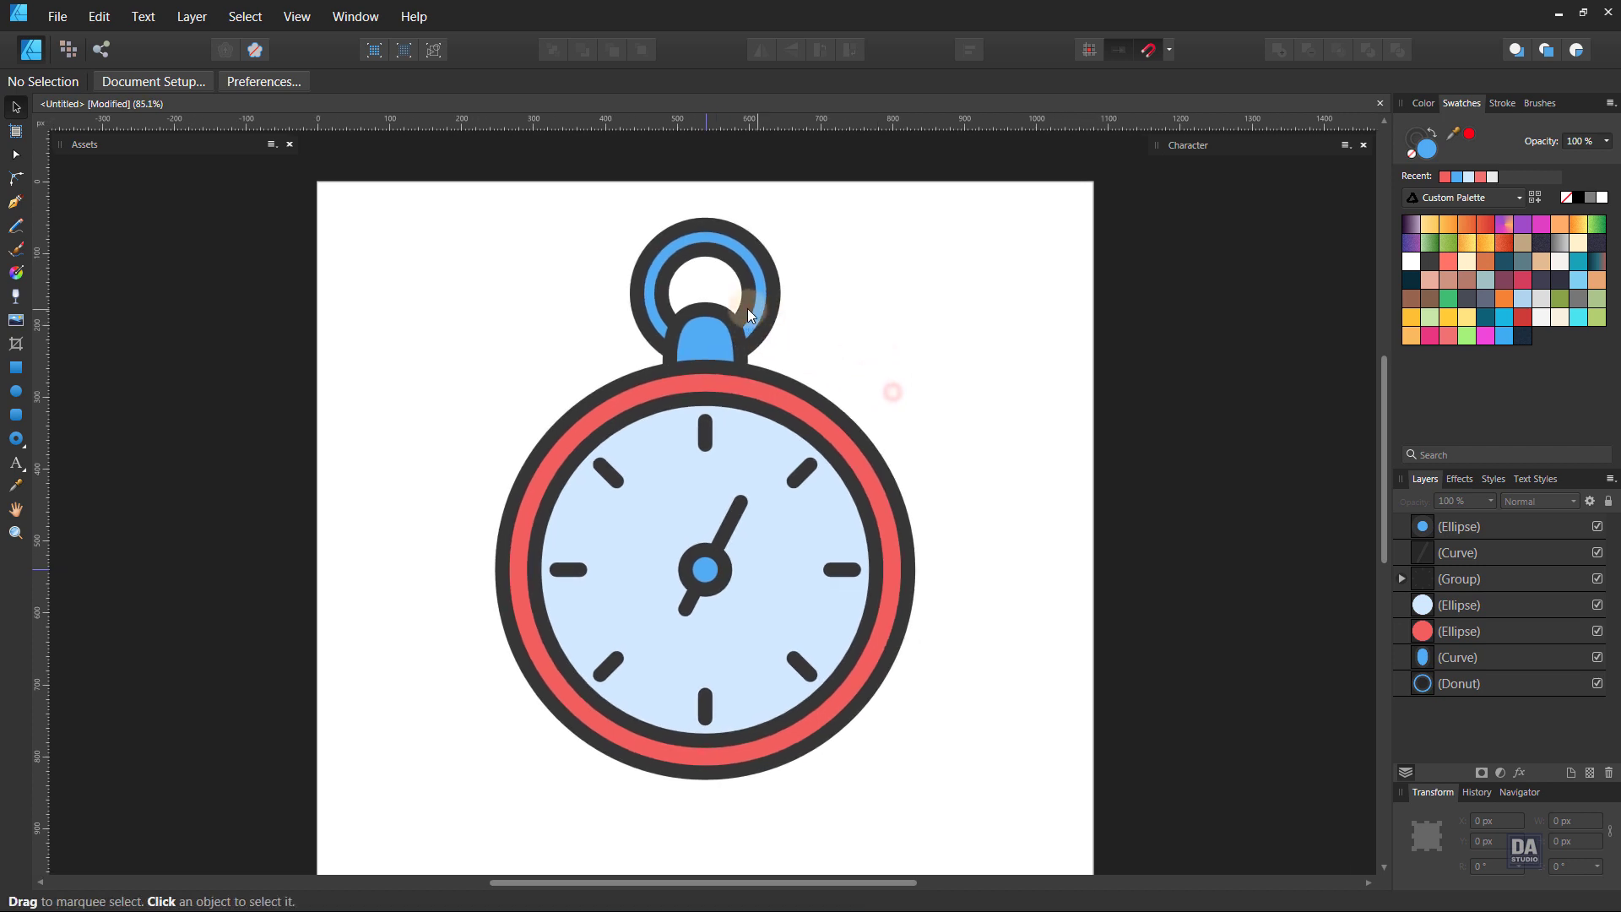
Shrink the donut ring to about 157 px wide and lower it behind the knob to Y 171.5 px
left_click(750, 316)
left_click_drag(766, 237, 762, 237)
left_click_drag(754, 295, 754, 307)
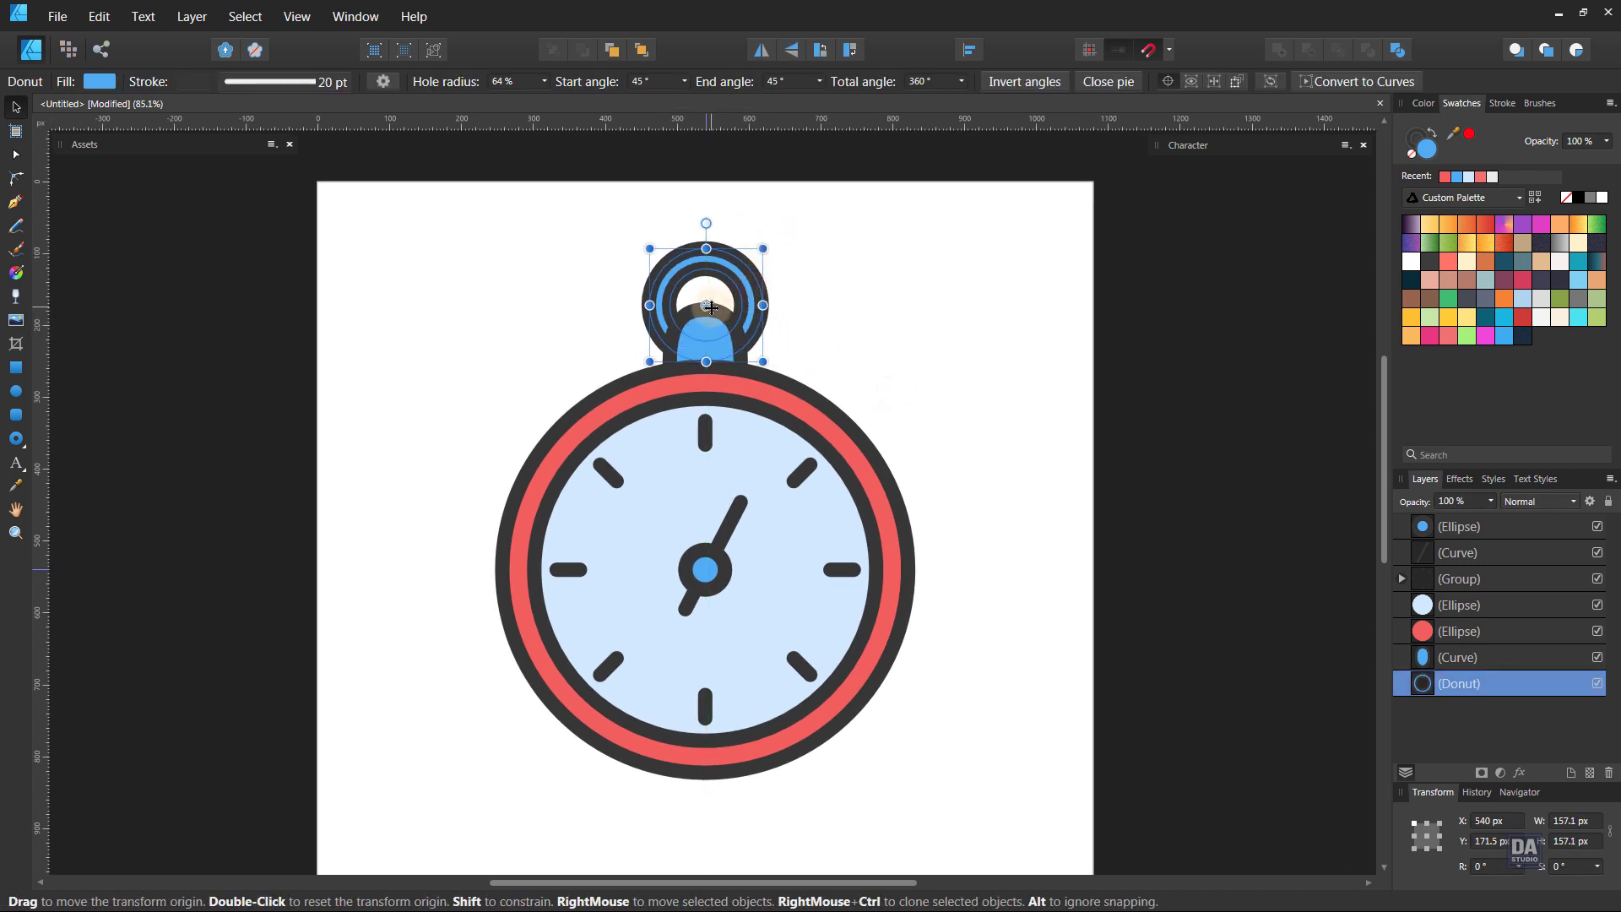
Set the ring's hole radius to 50% and enlarge the ring to about 166 px wide
double_click(708, 309)
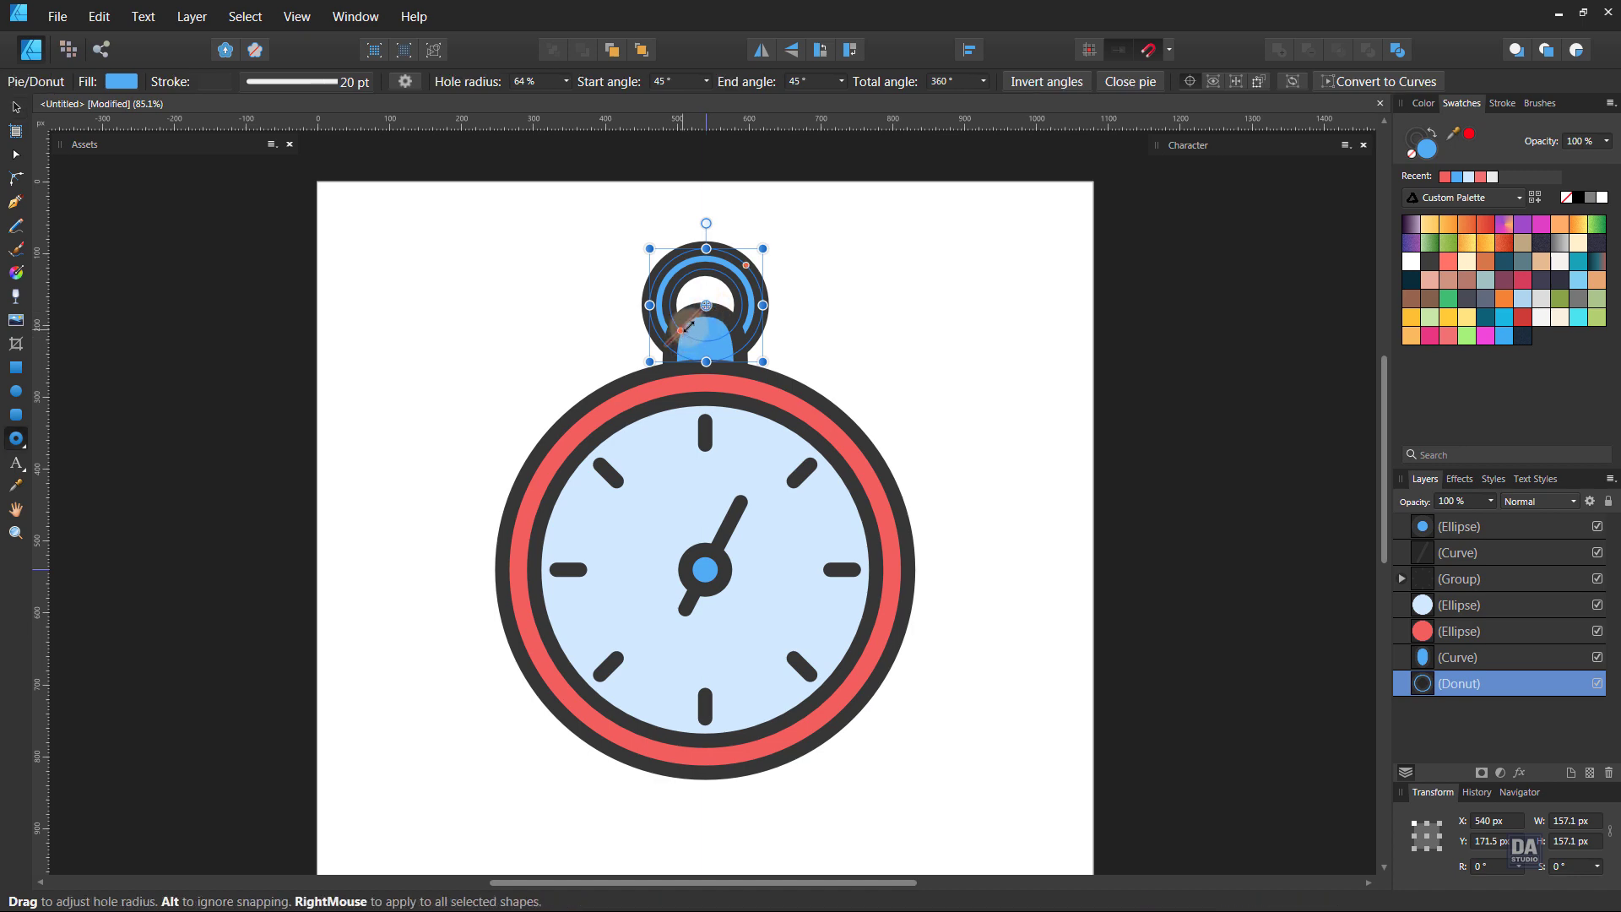
left_click_drag(689, 325, 686, 328)
scroll(700, 277, "up", 5)
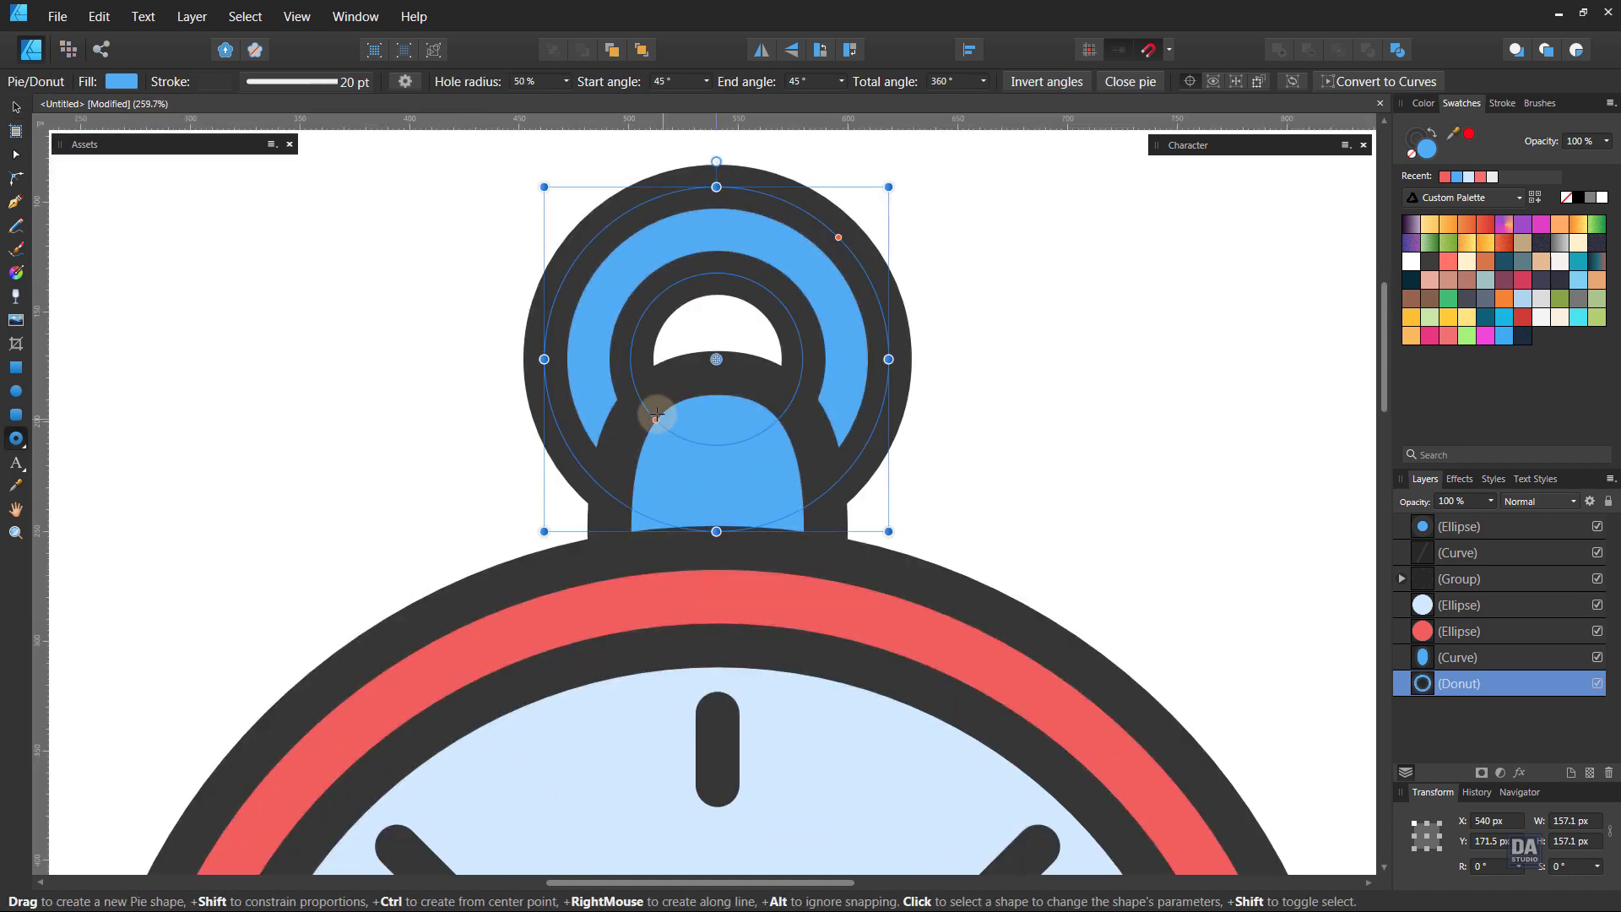
left_click_drag(656, 423, 656, 420)
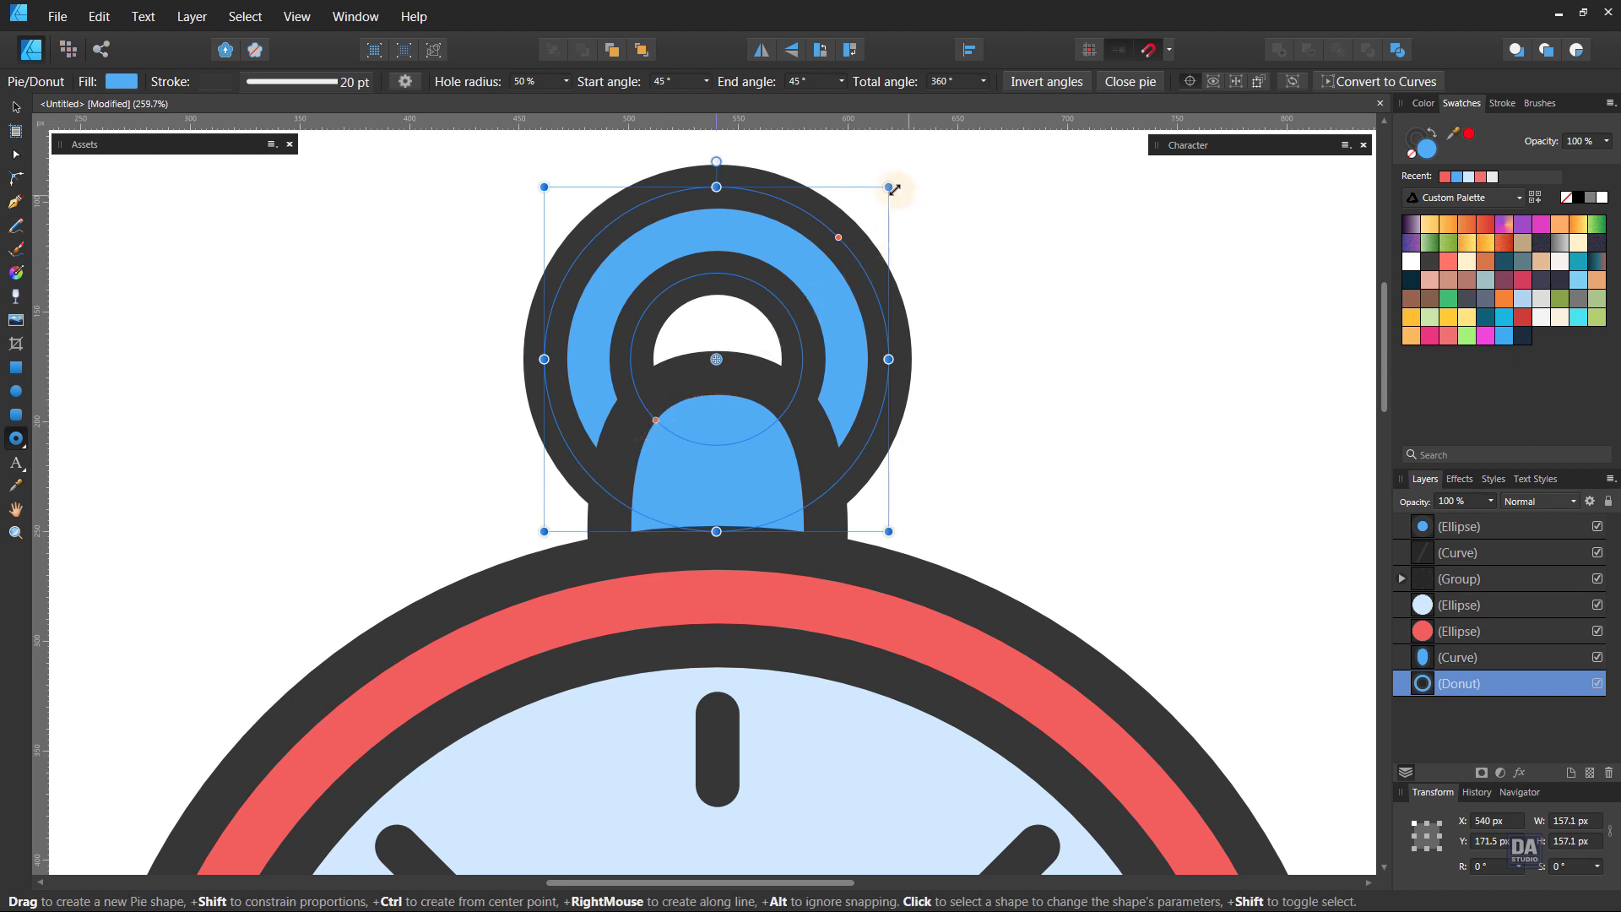
mouse_move(890, 185)
left_mouse_down()
mouse_move(903, 163)
mouse_move(898, 177)
left_mouse_up()
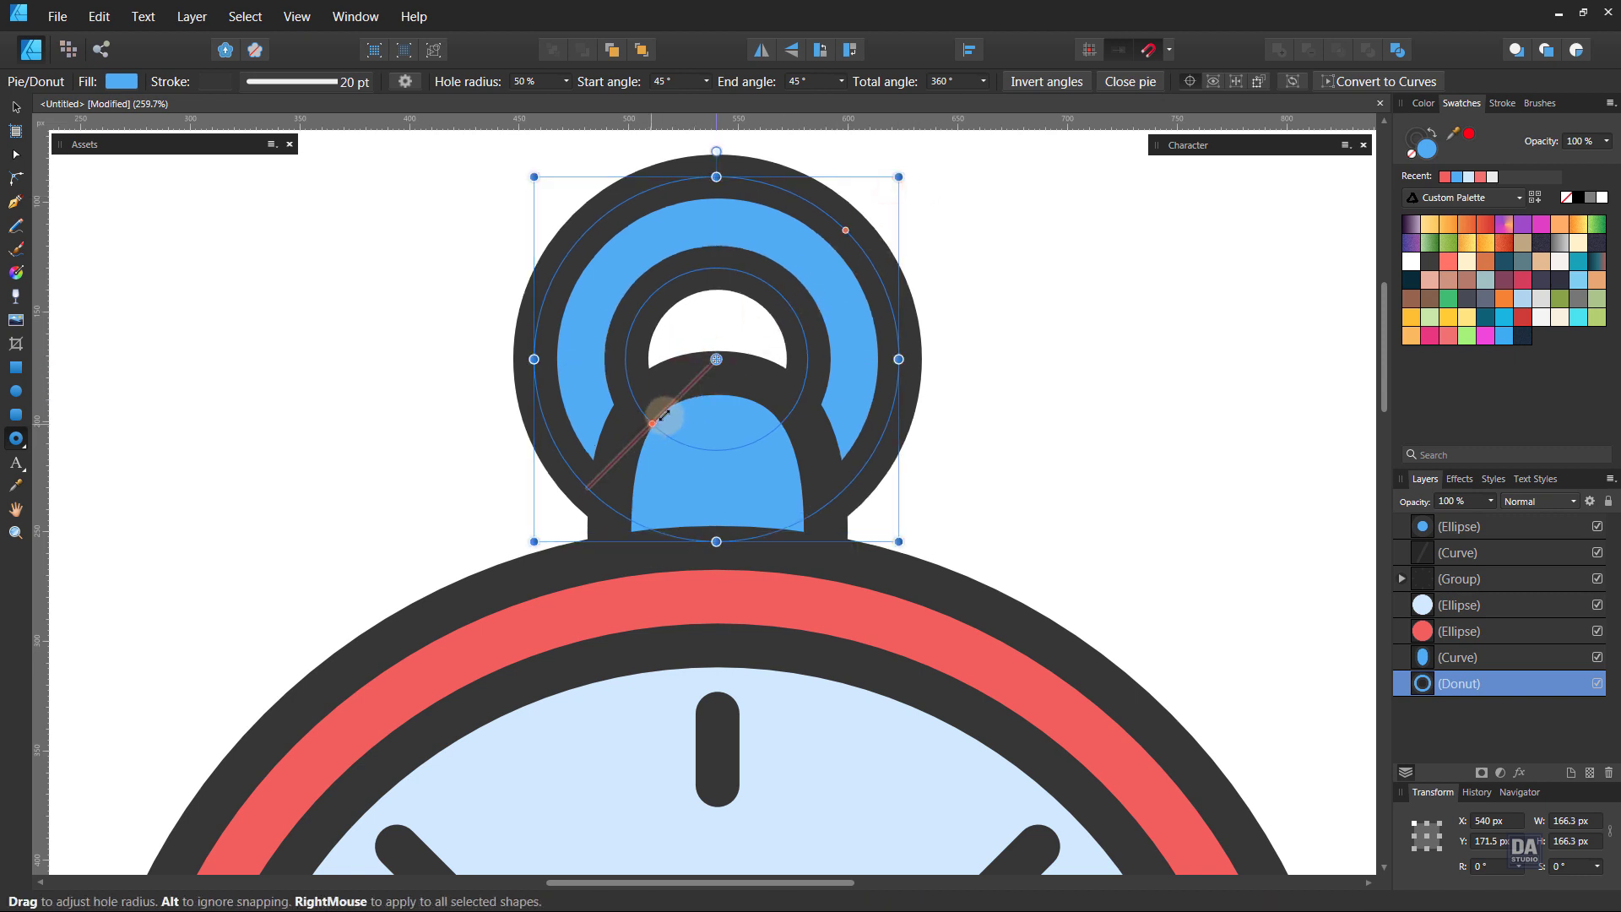
left_click_drag(659, 414, 666, 422)
left_click(977, 443)
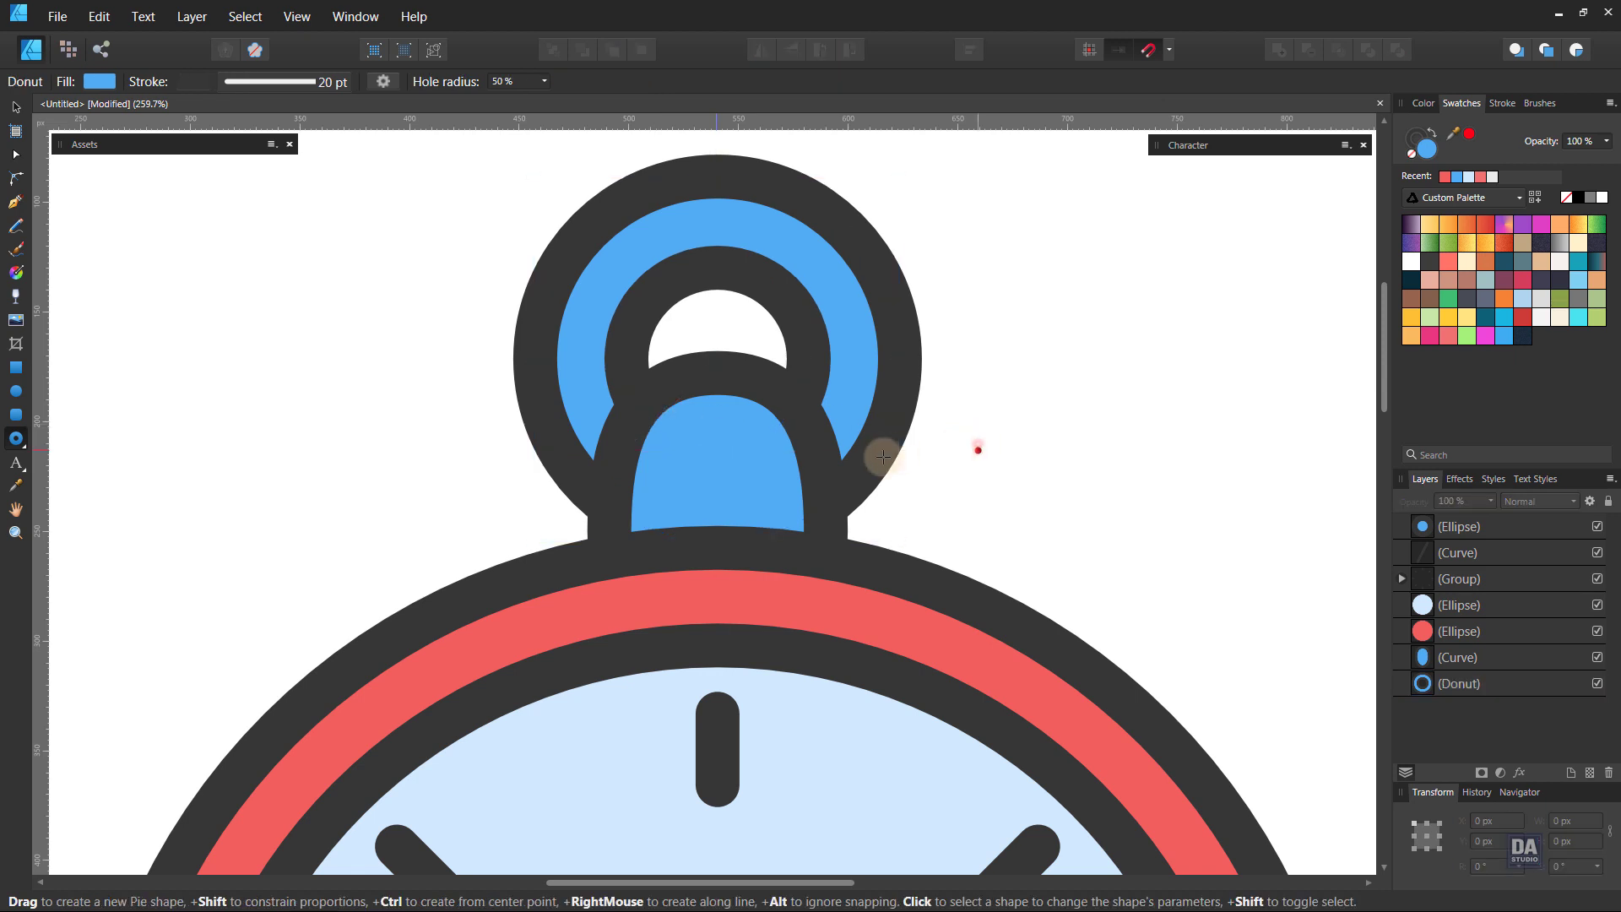
Draw an upright blue rectangle about 50 × 89 px on the empty canvas to the right of the ring
scroll(865, 469, "down", 5)
left_click_drag(959, 608, 897, 527)
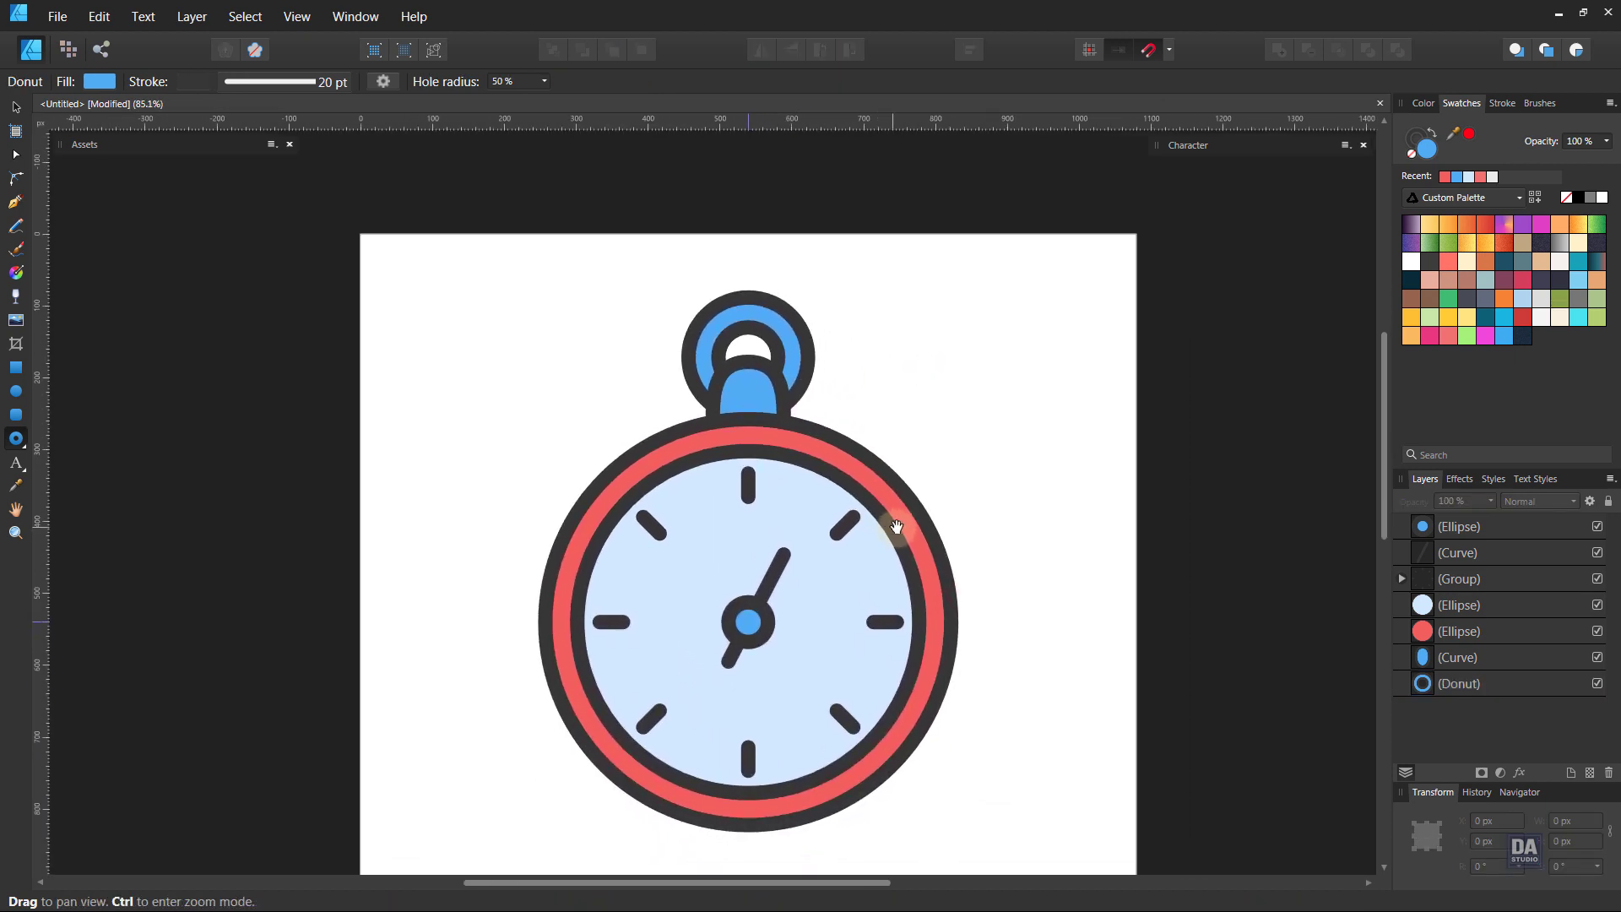
left_click(17, 369)
left_click_drag(932, 420, 858, 459)
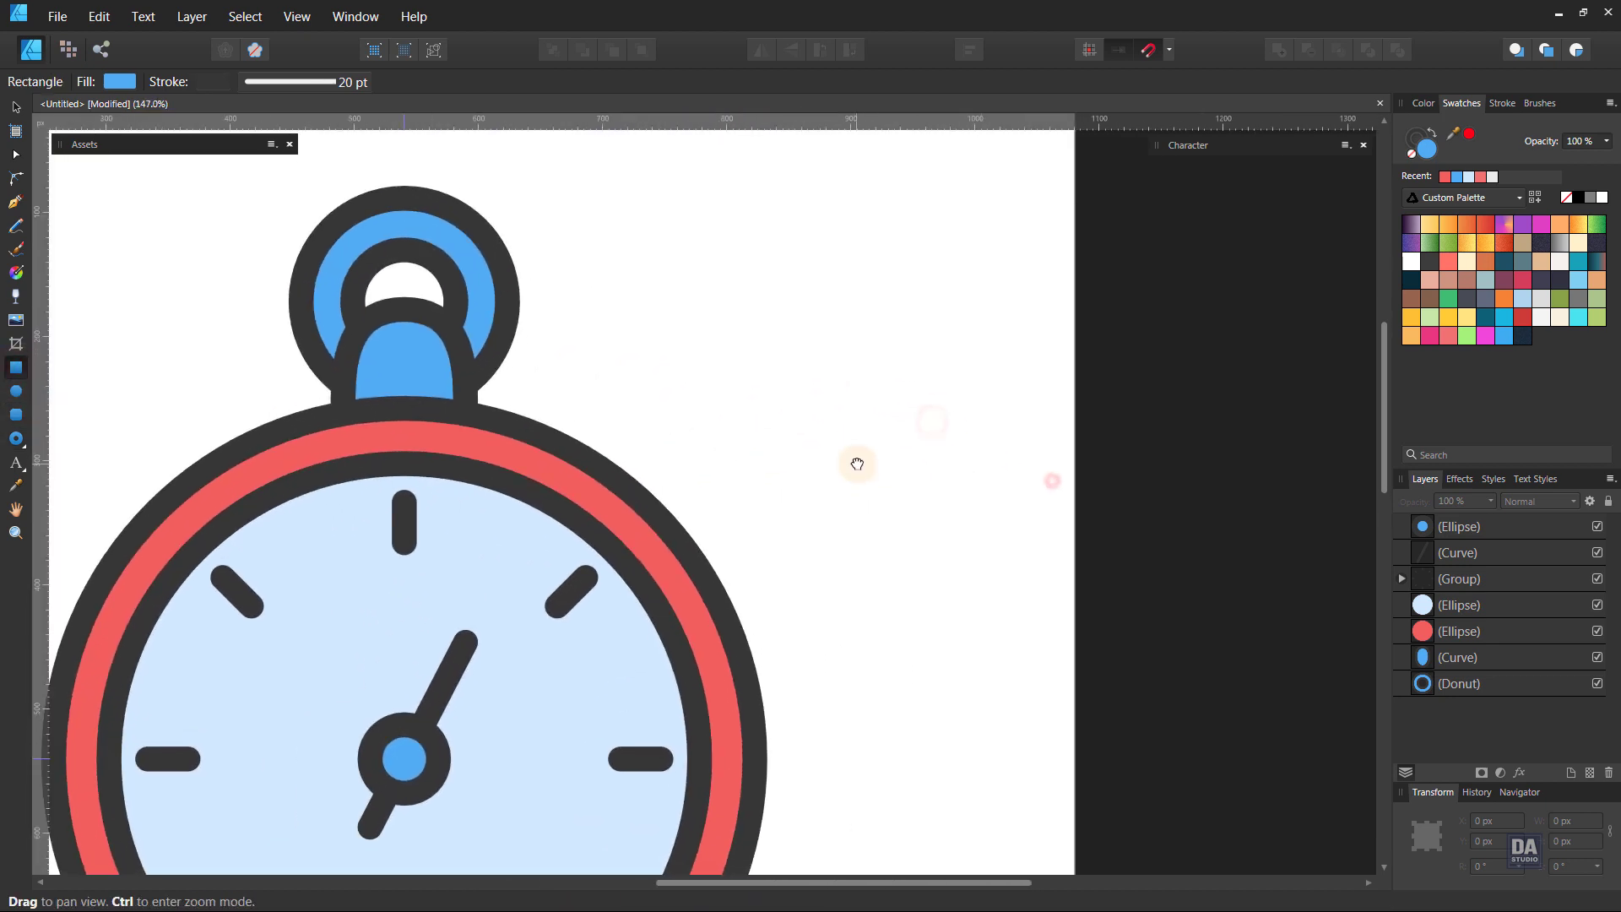
left_click_drag(756, 342, 828, 464)
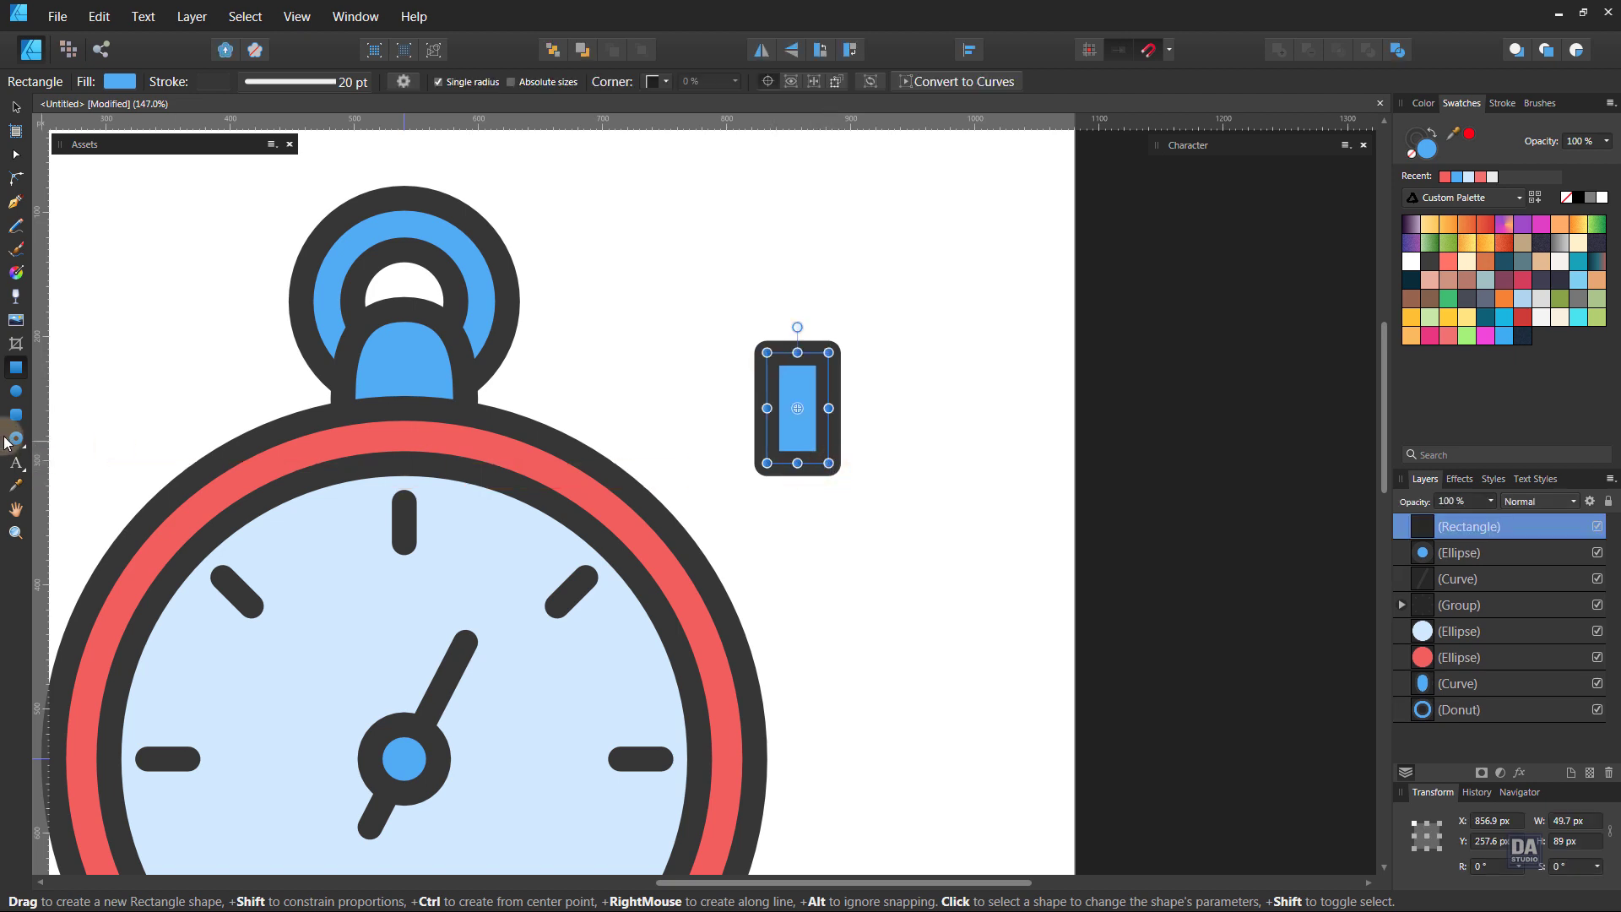
Draw a horizontal rounded rectangle about 148 × 59 px with 25% corners, centred on top of the upright rectangle
left_click(16, 414)
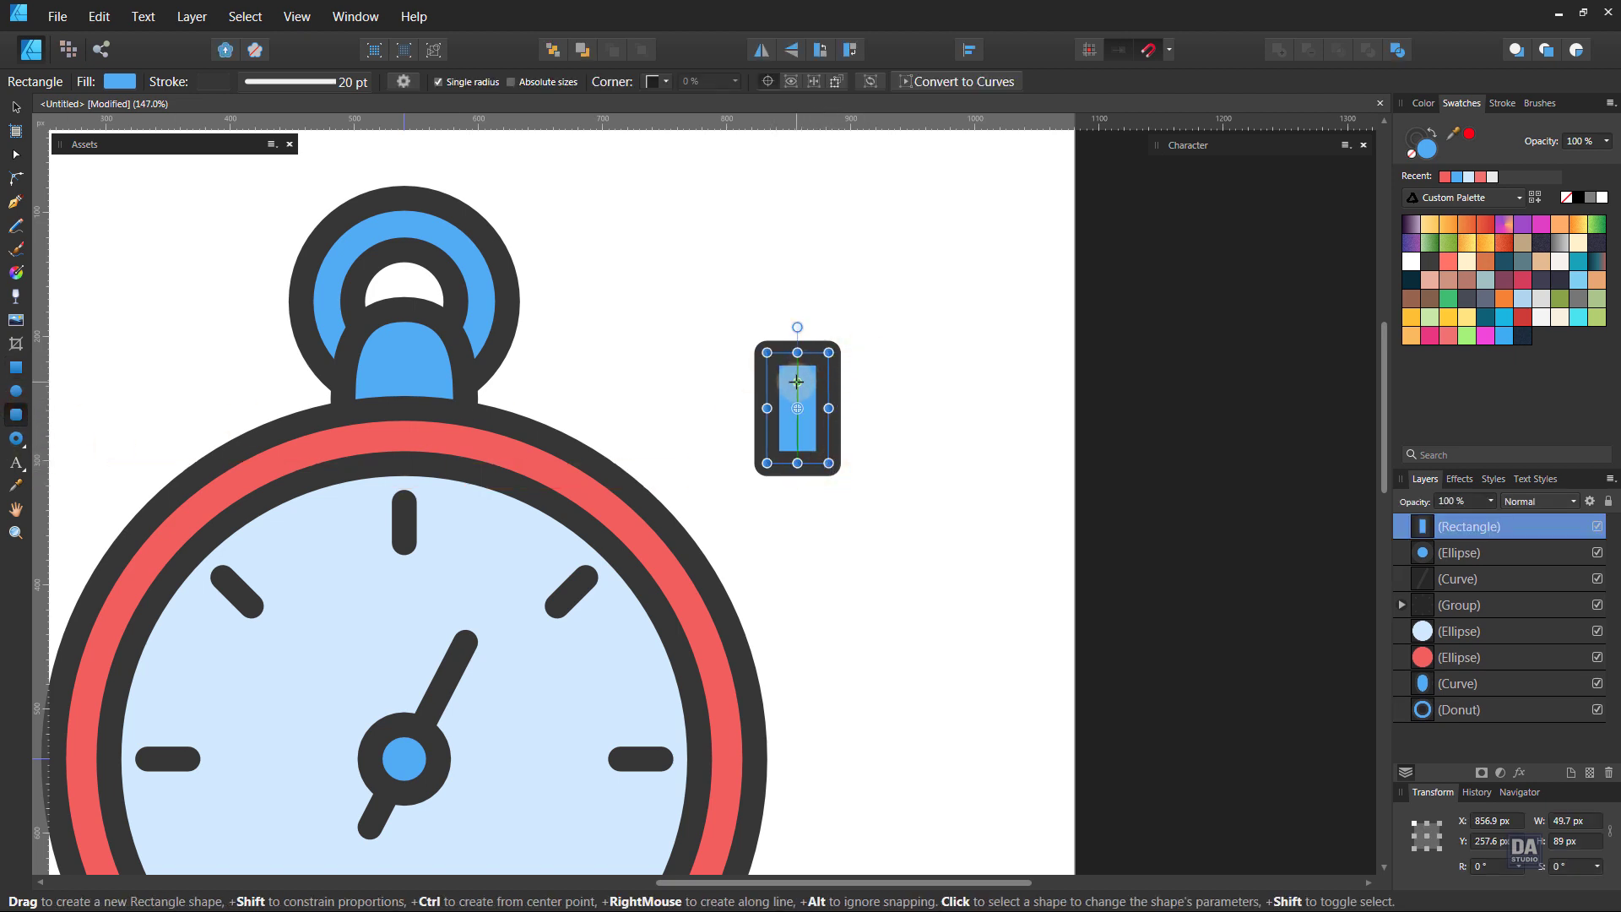
left_click_drag(817, 396, 863, 412)
key("ctrl+z")
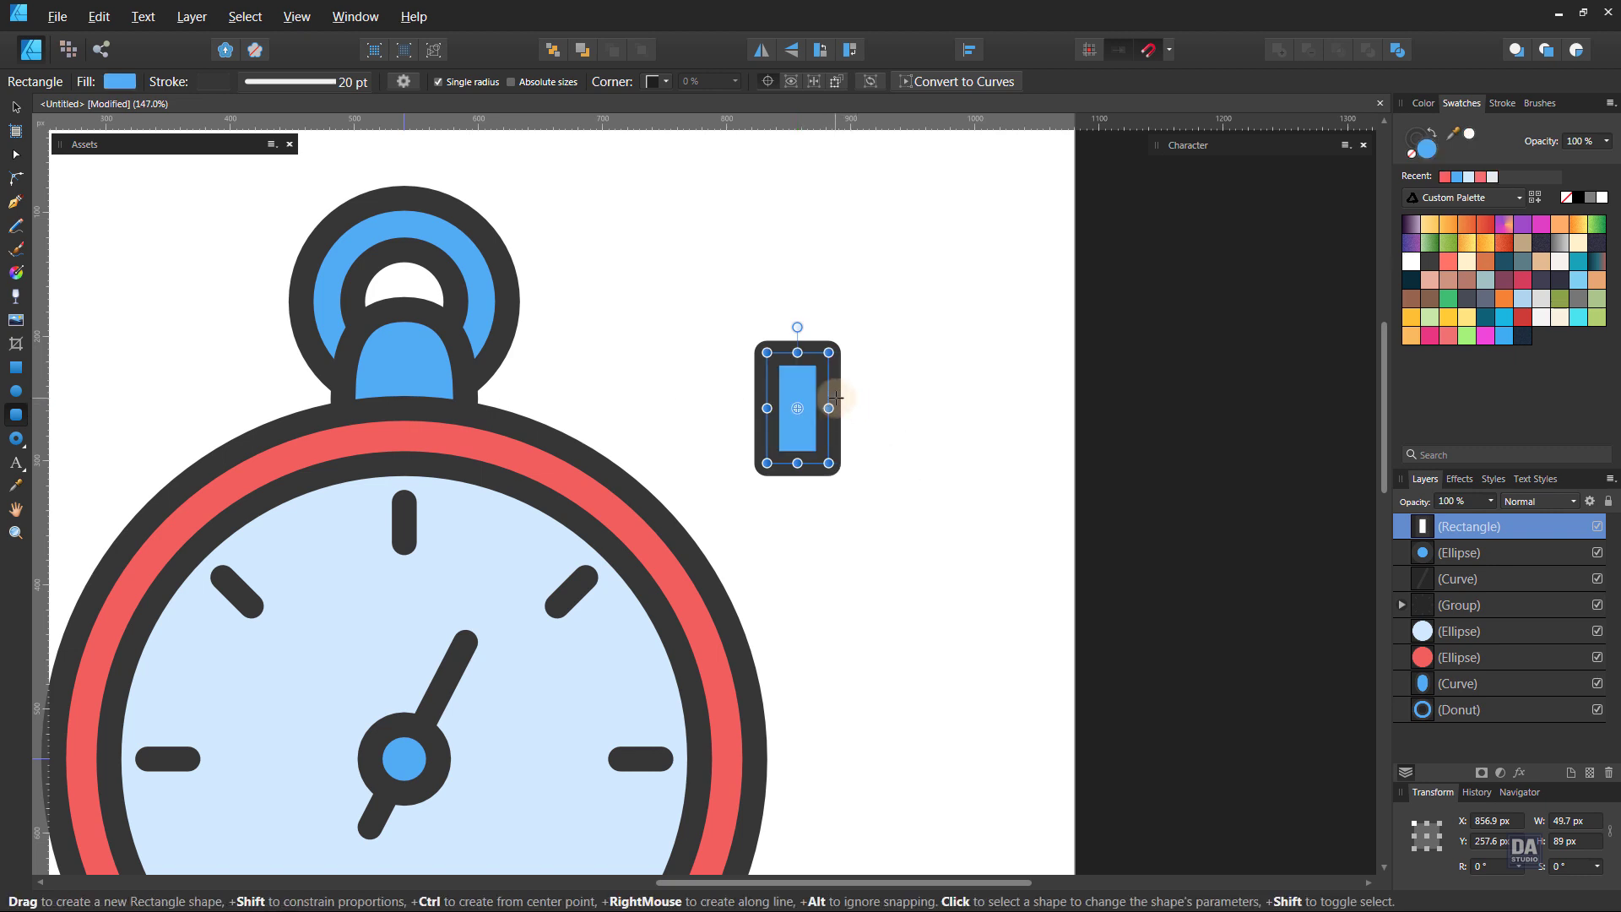
left_click_drag(768, 279, 858, 341)
key("v")
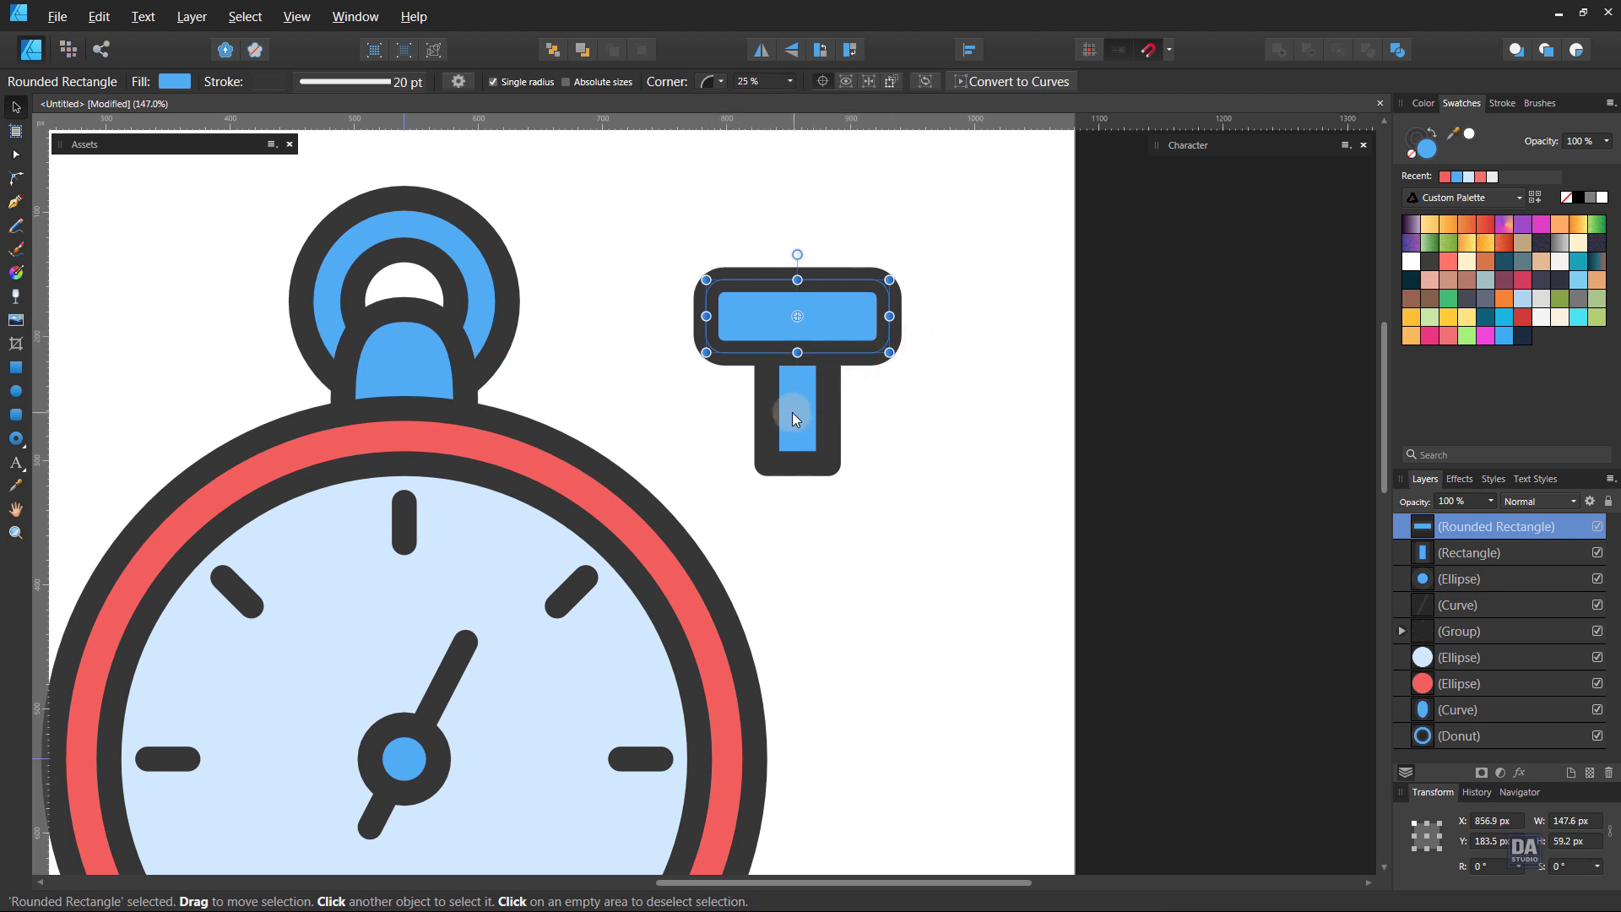
Scale down the two button rectangles together, rotate them to -45° and place them against the clock's upper-right rim
left_click(792, 412, "shift")
left_click_drag(889, 279, 866, 304)
left_click_drag(831, 356, 731, 450)
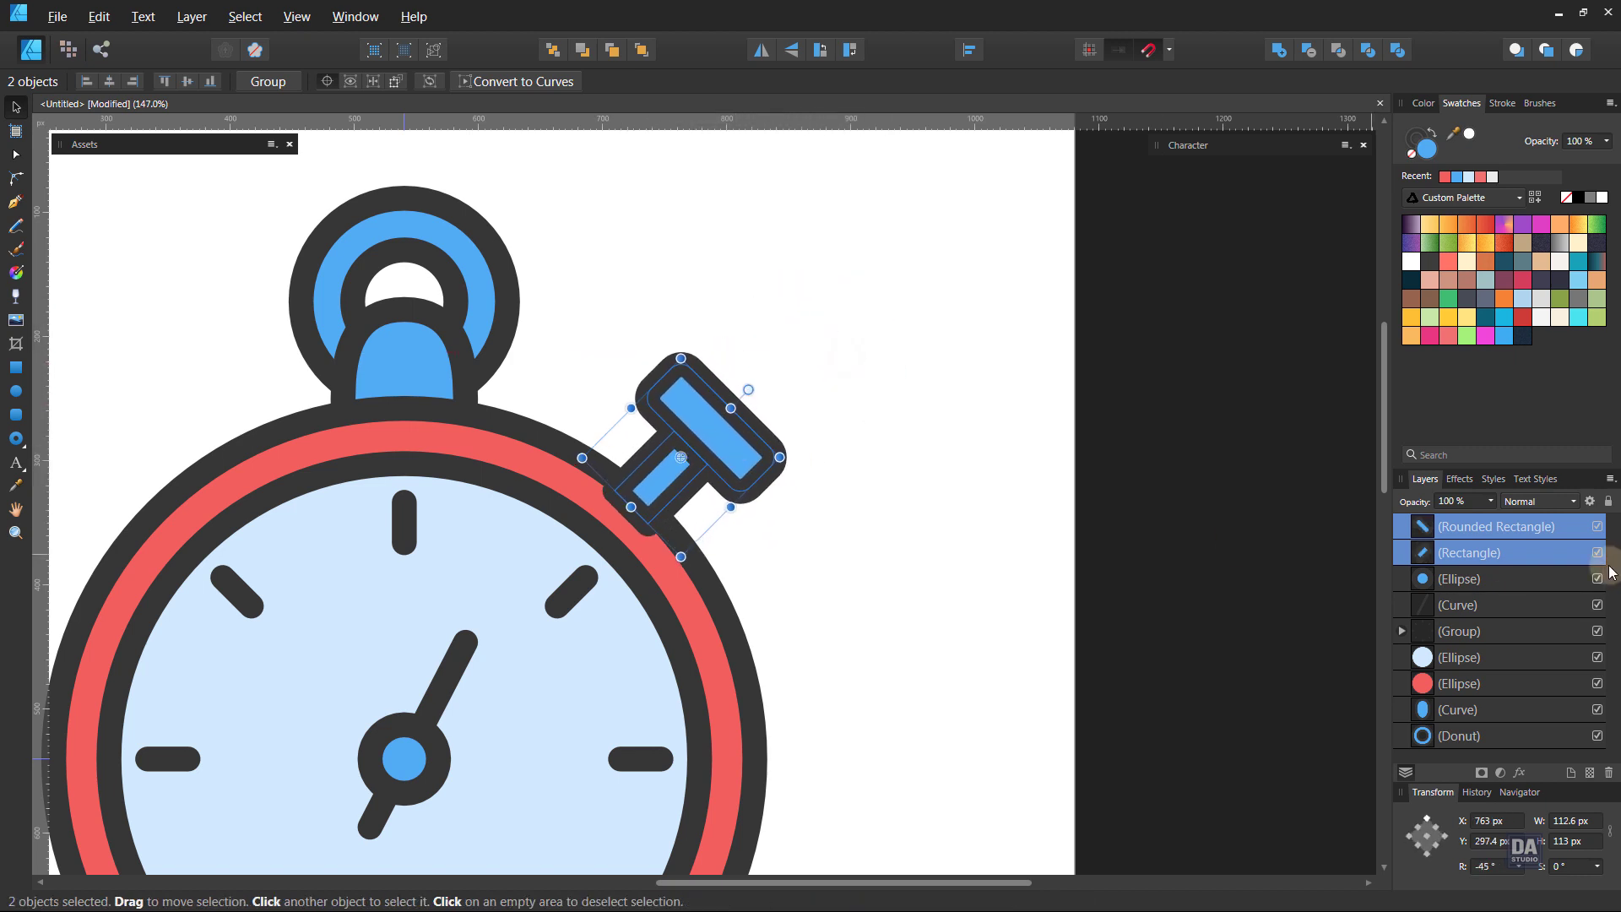
Group the two button rectangles and stack the group at the bottom of the layer order, behind the rim
right_click(1518, 554)
left_click(1431, 335)
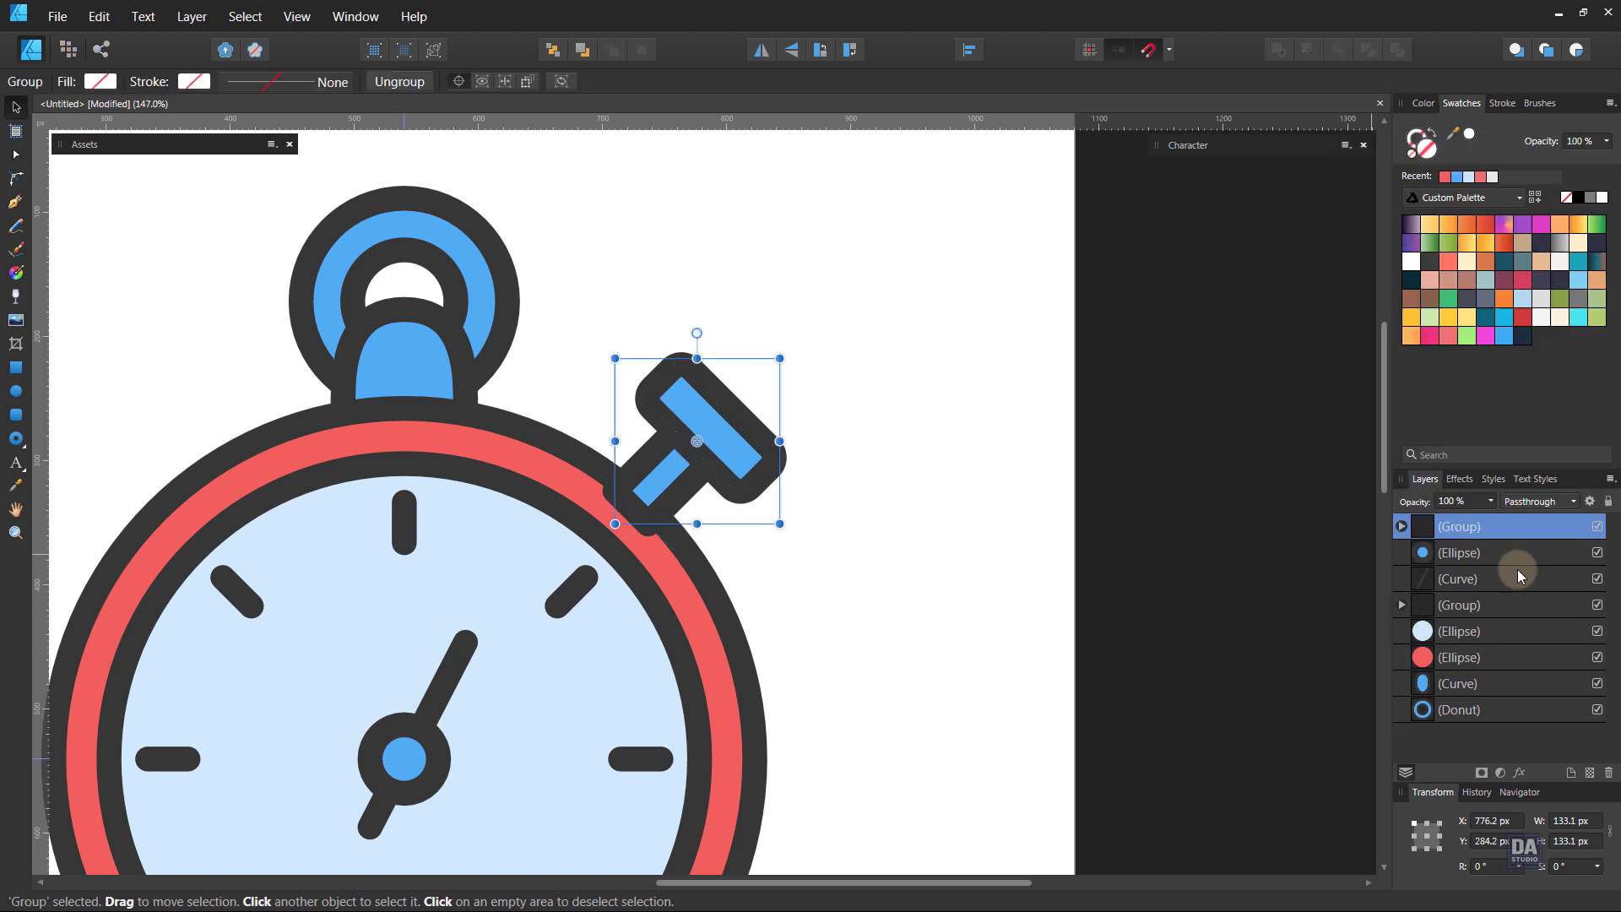
left_click_drag(1516, 599, 1506, 733)
left_click(989, 531)
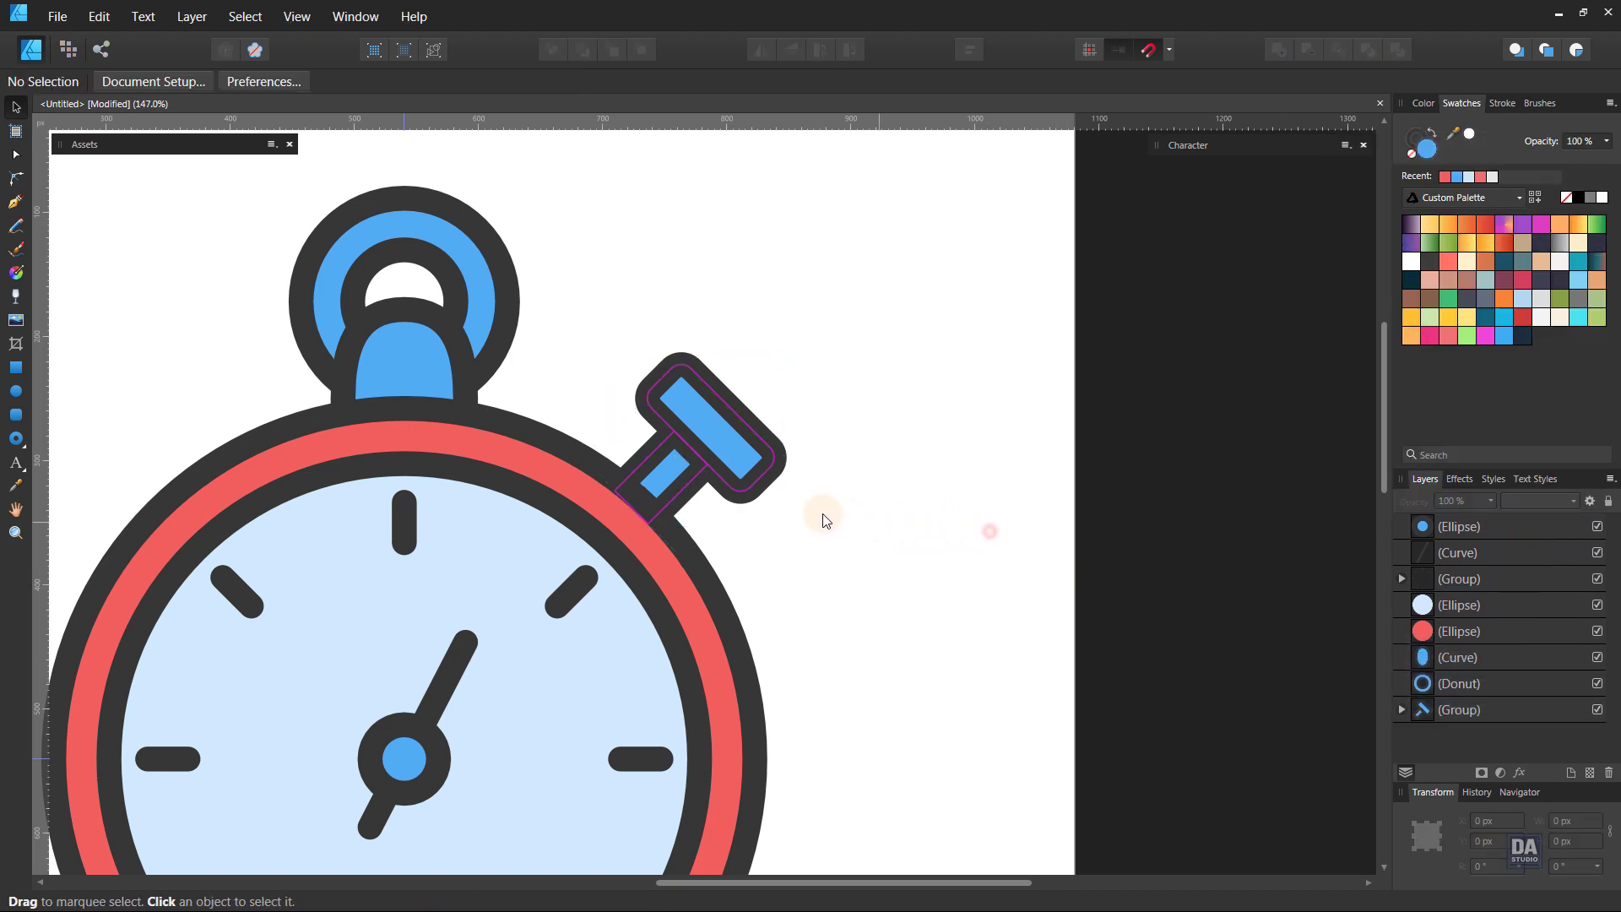
scroll(823, 518, "down", 4)
mouse_move(797, 519)
left_mouse_down()
mouse_move(740, 478)
mouse_move(748, 454)
mouse_move(782, 533)
mouse_move(778, 499)
mouse_move(777, 512)
left_mouse_up()
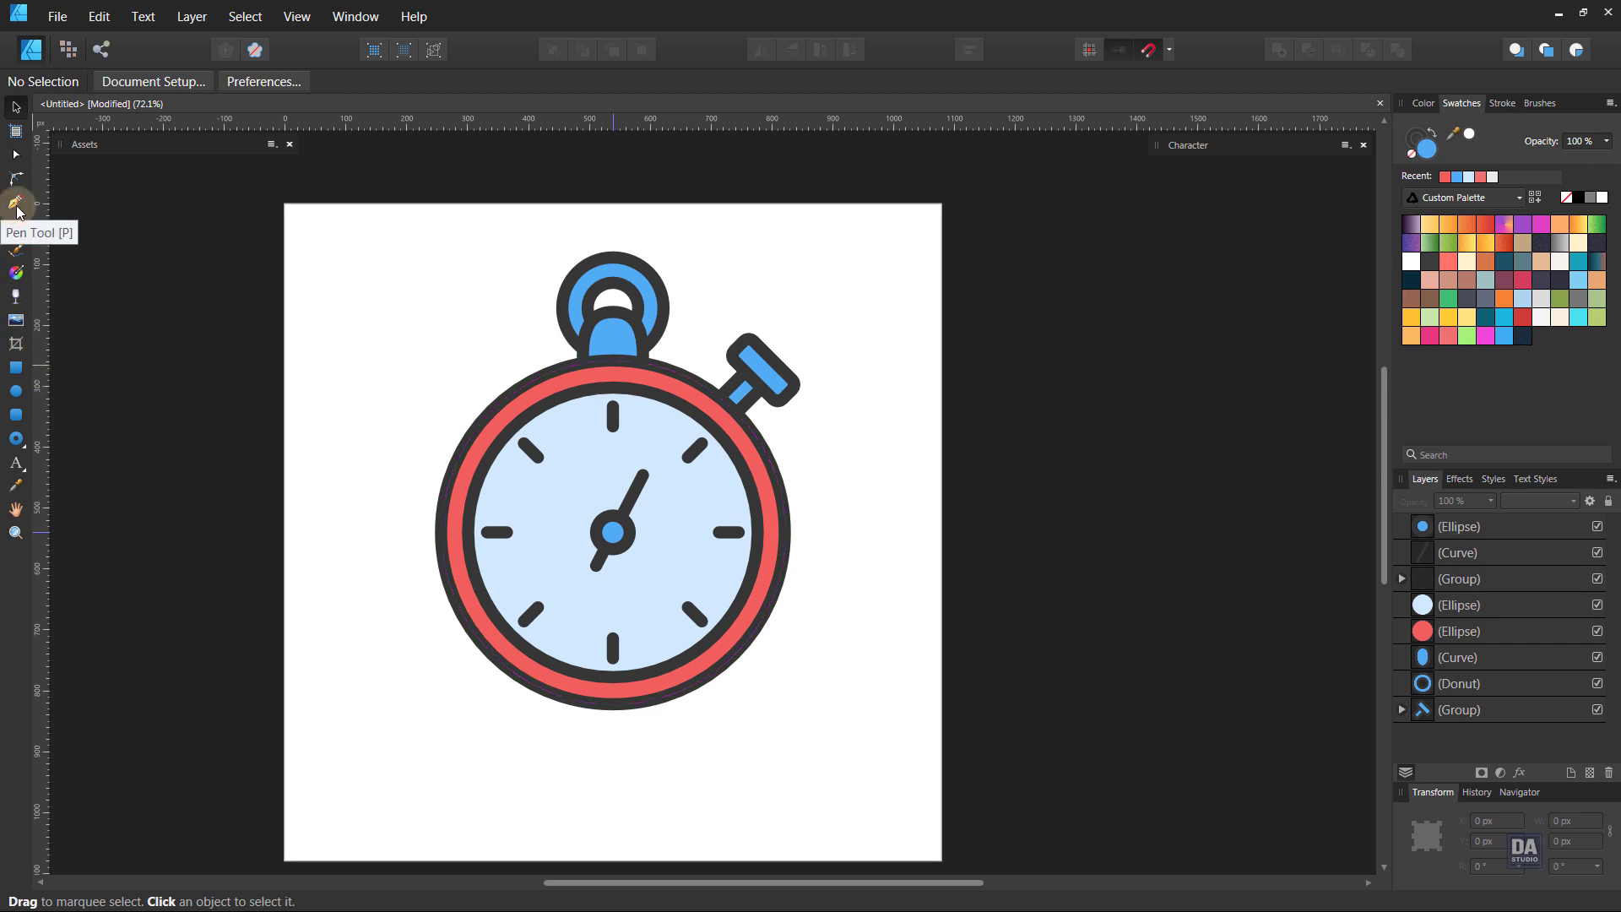
Draw a donut about 356 px in diameter over the dial and set its hole radius to 75%
left_click(16, 391)
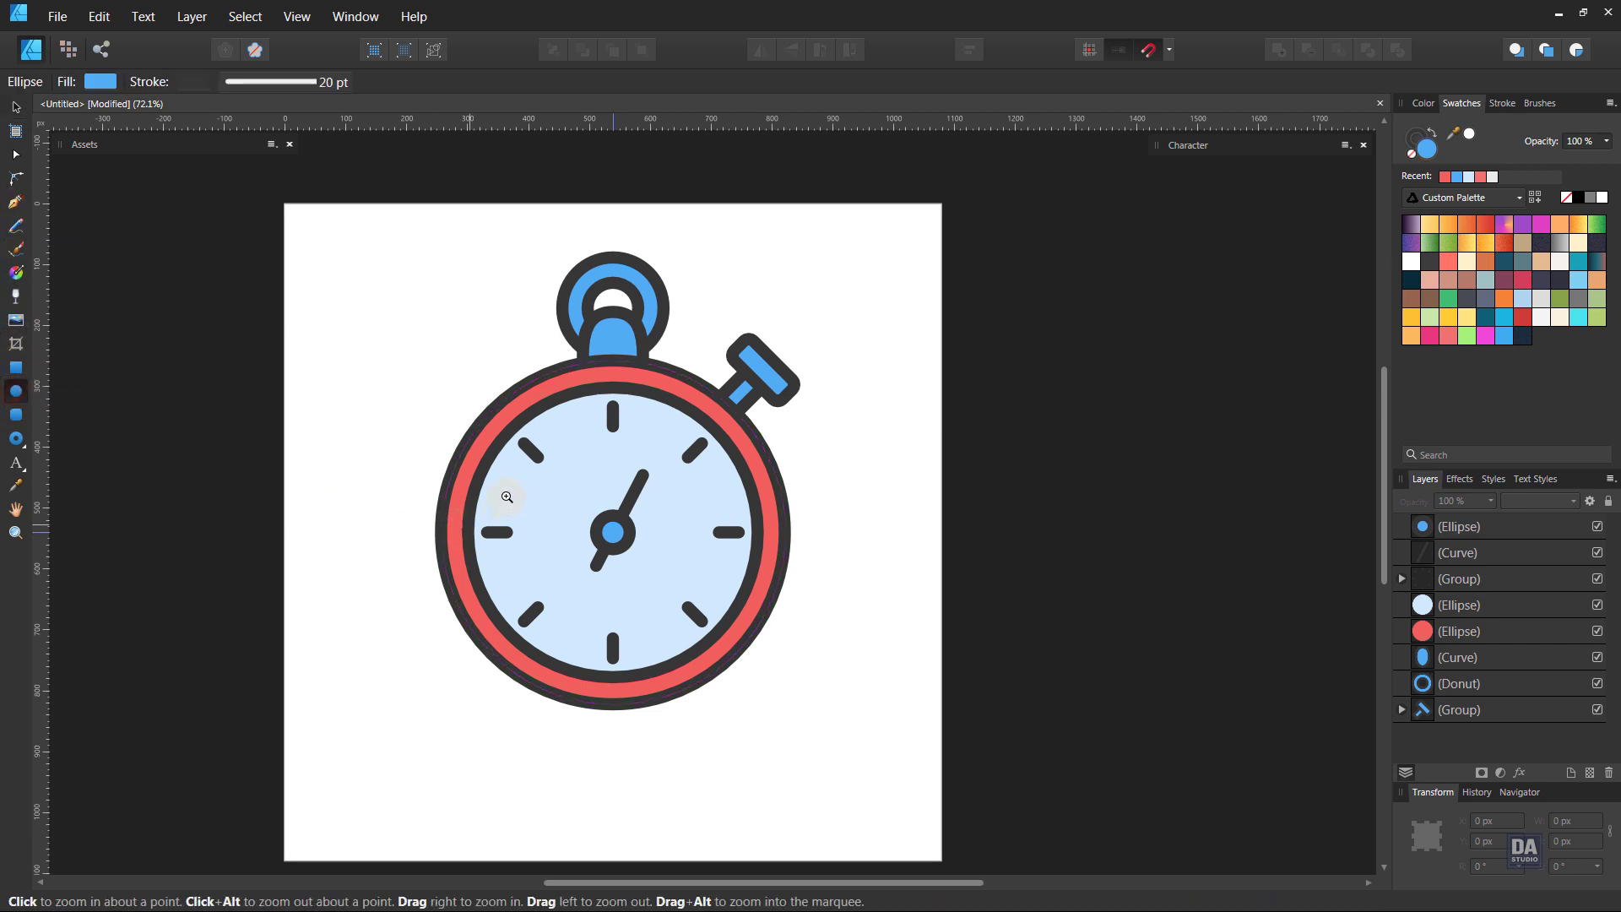
left_click_drag(507, 496, 655, 484)
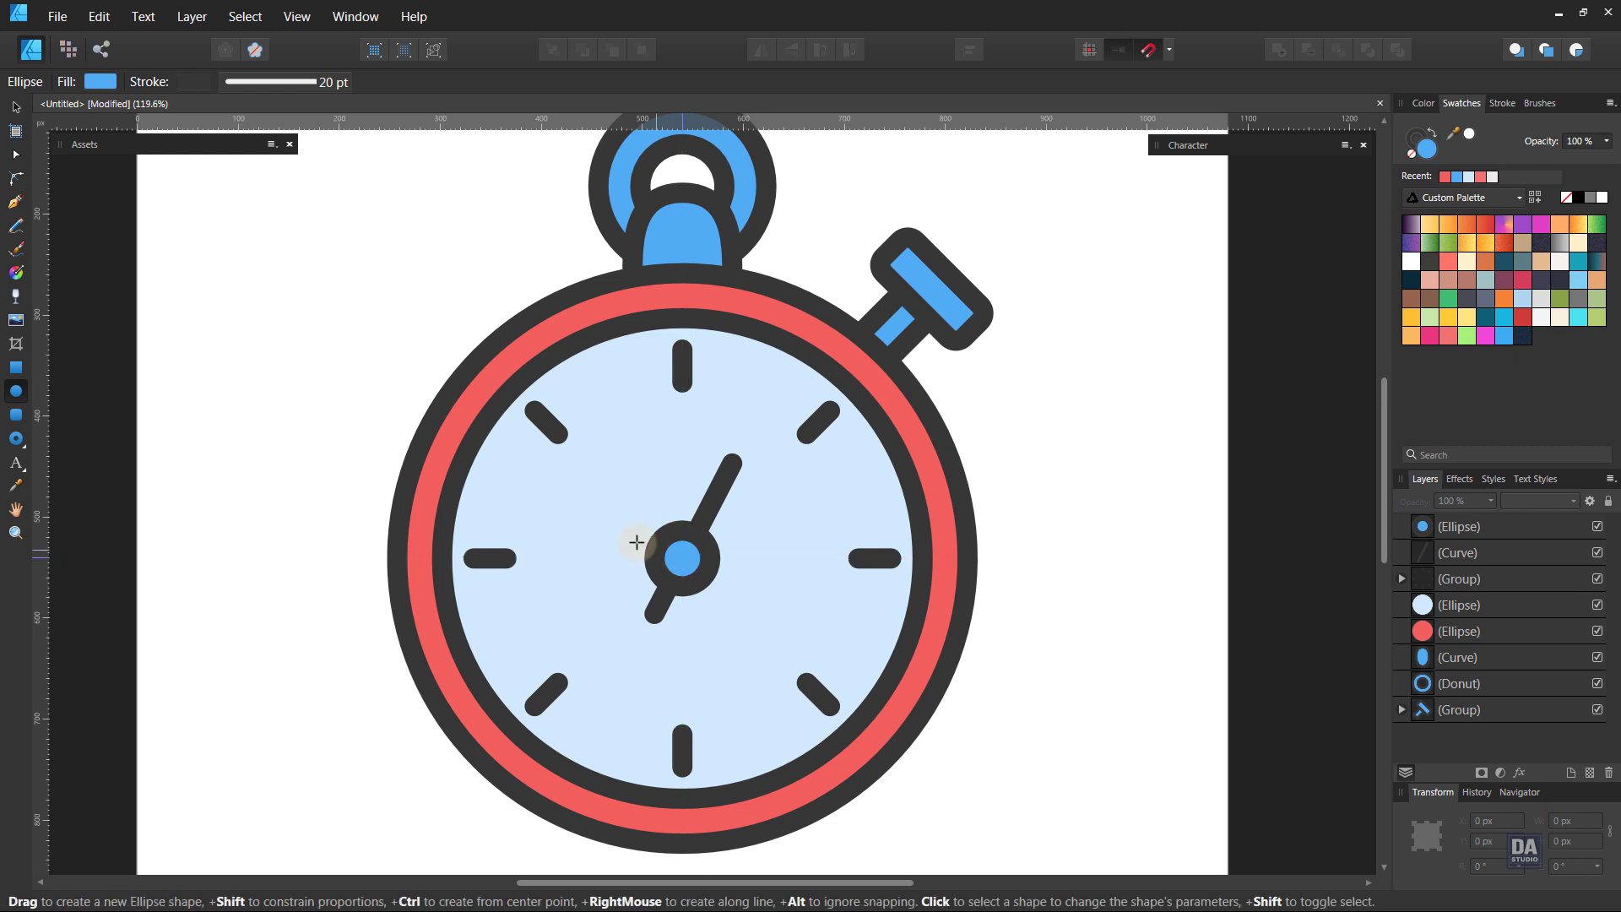
left_click(16, 438)
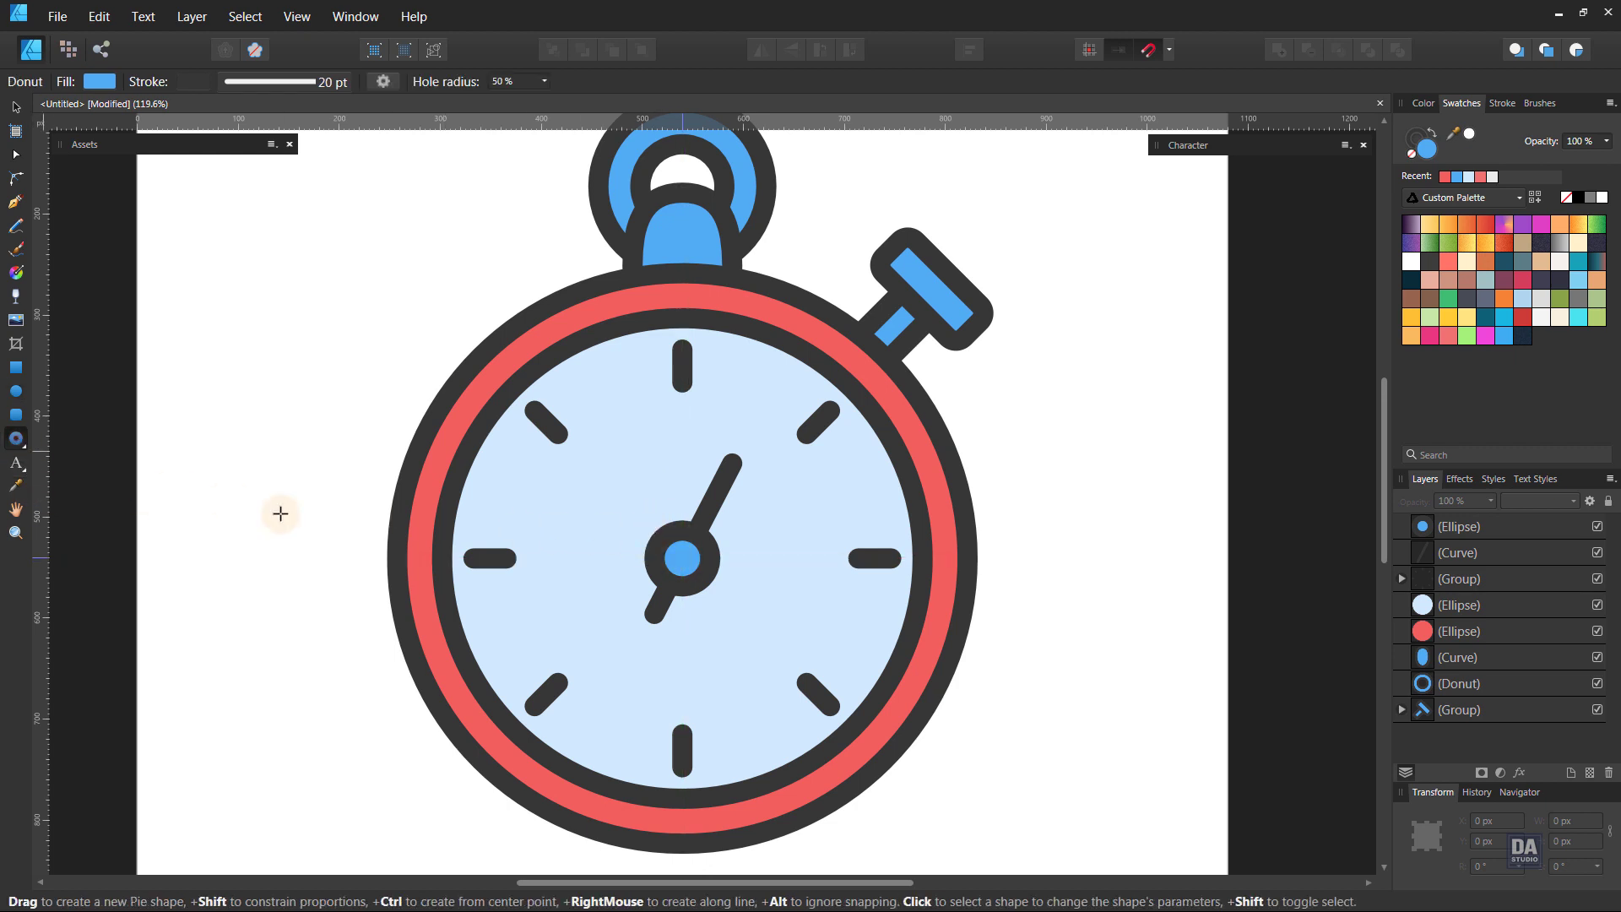
left_click_drag(598, 444, 1062, 716)
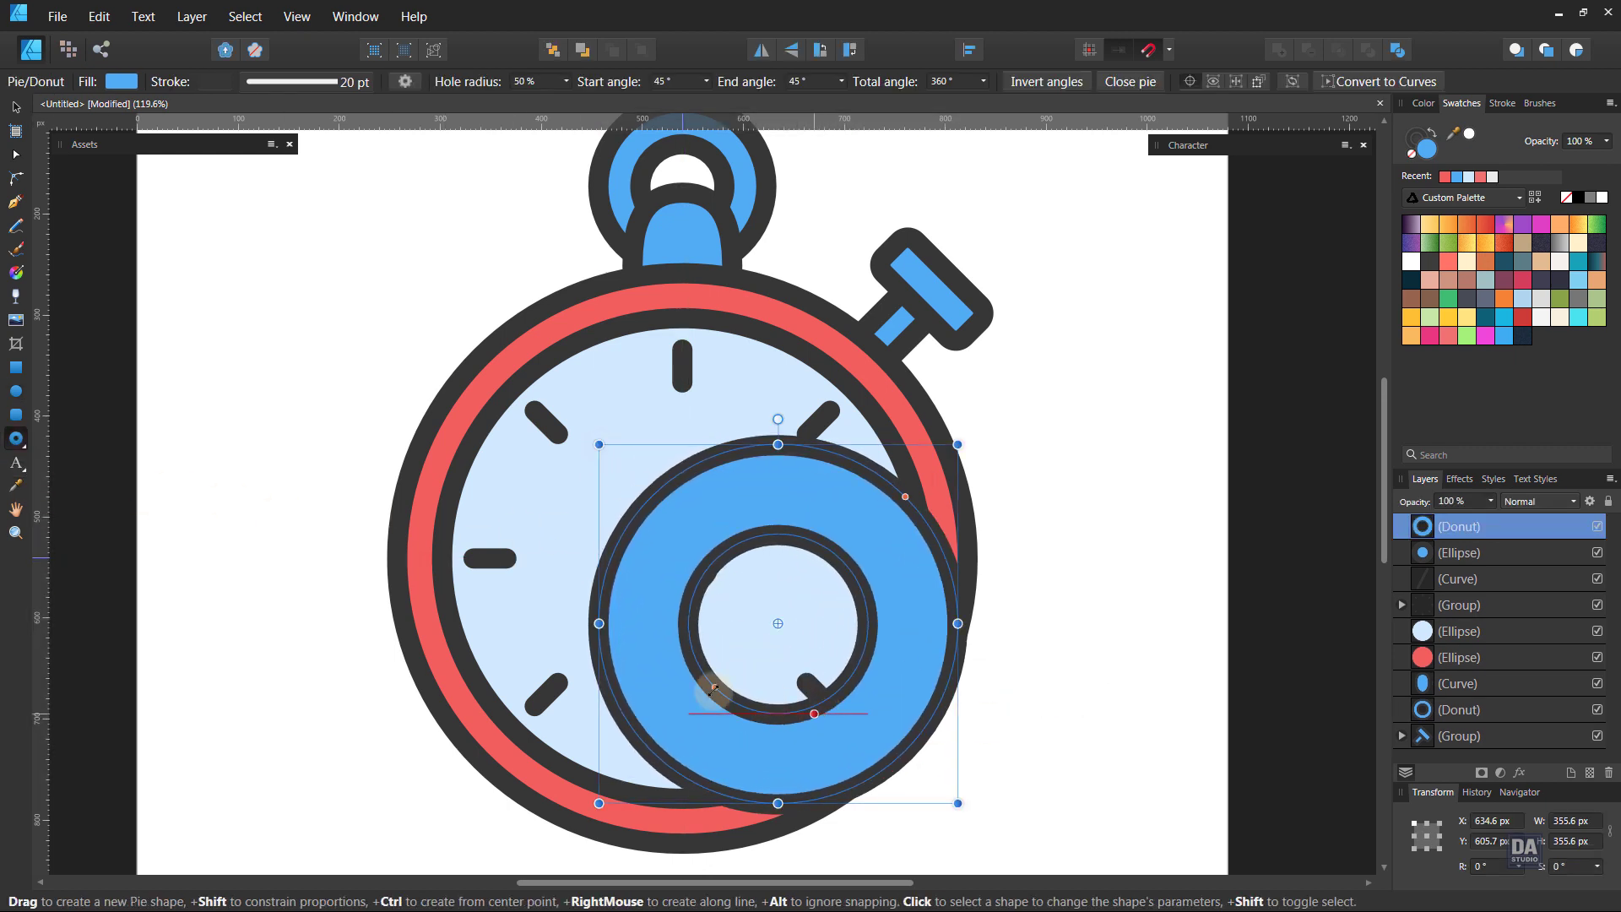
left_click_drag(711, 689, 690, 715)
Centre the donut on the dial at 540, 540 px and enlarge it to about 544.6 px to match the rim
key("v")
left_click_drag(840, 783, 742, 707)
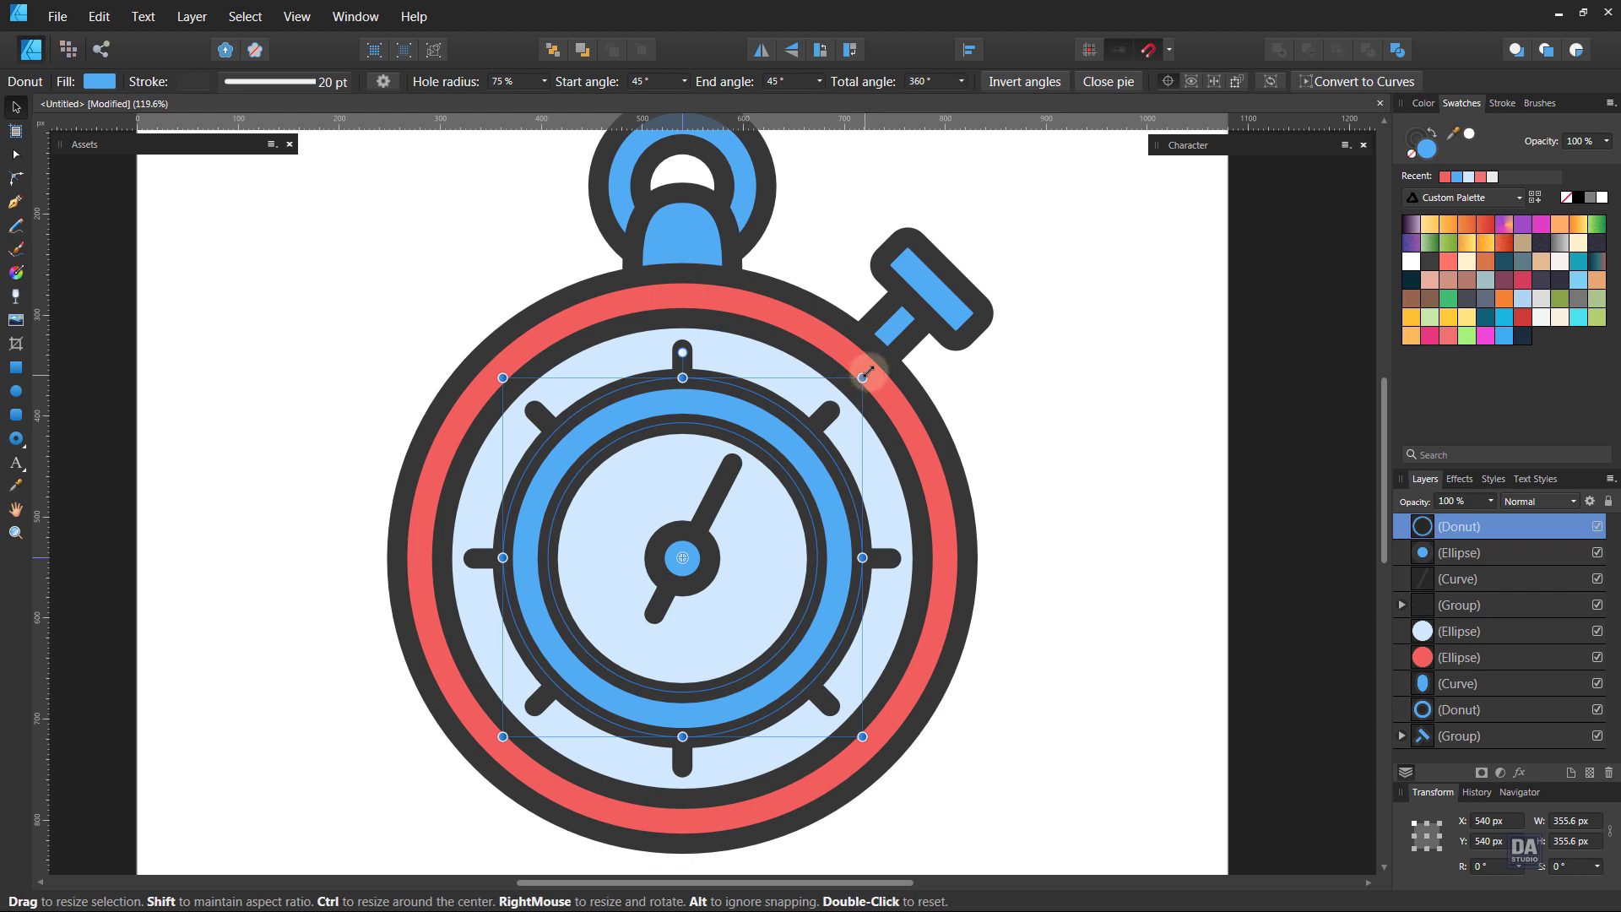
left_click_drag(870, 377, 983, 293)
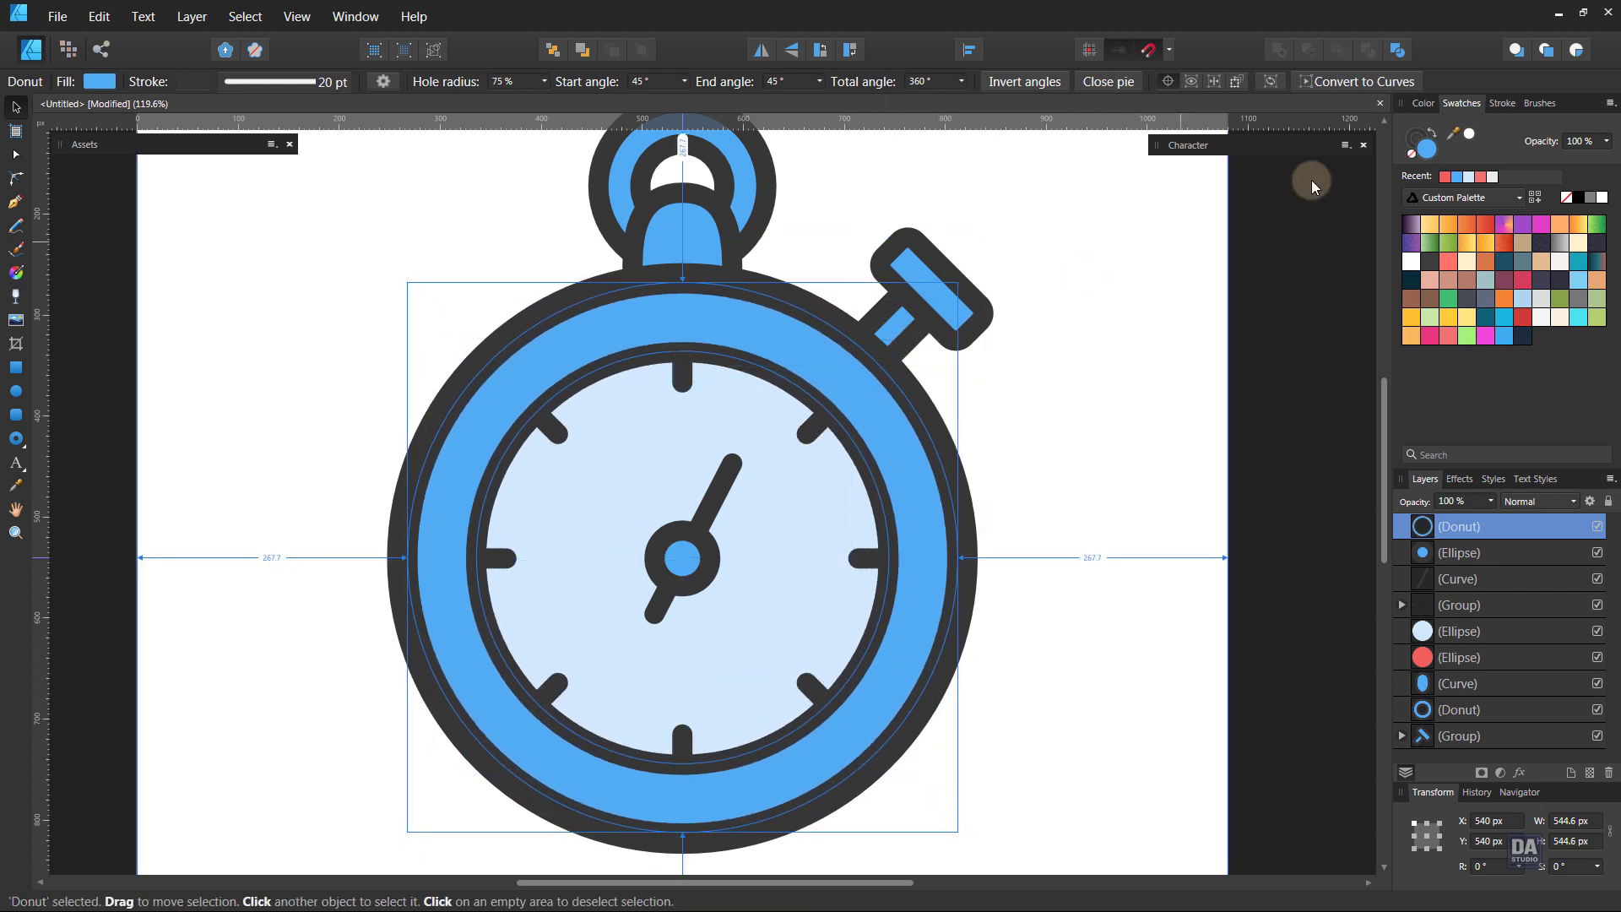
Remove the large donut's outline and fill it with light pink F8B3B1
left_click(1414, 159)
left_click(1445, 177)
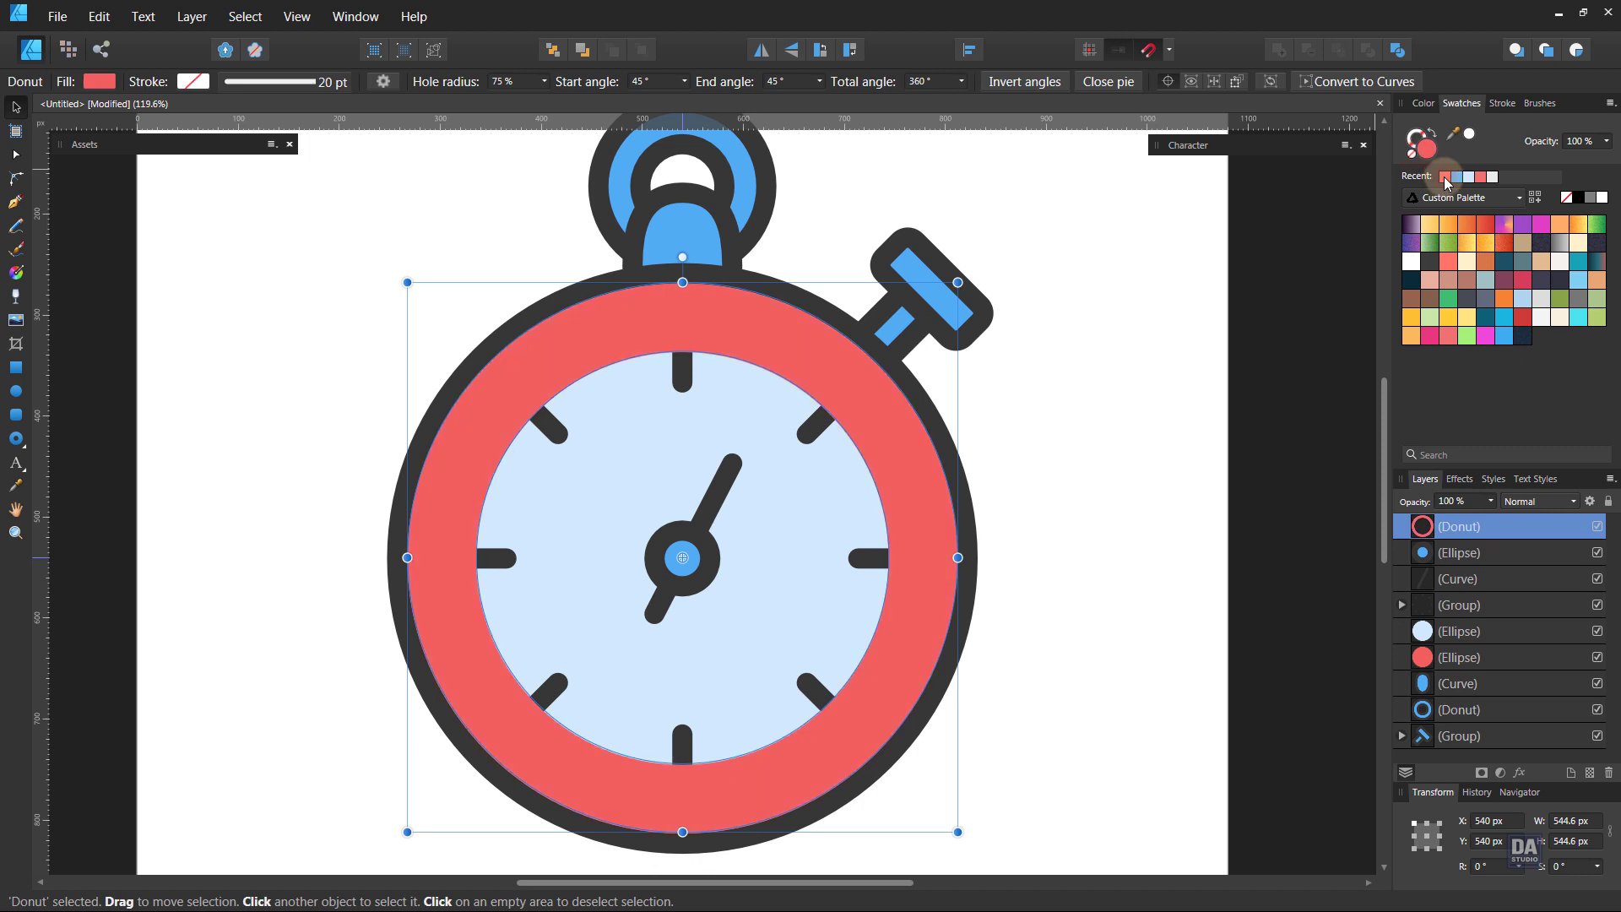
left_click(1426, 155)
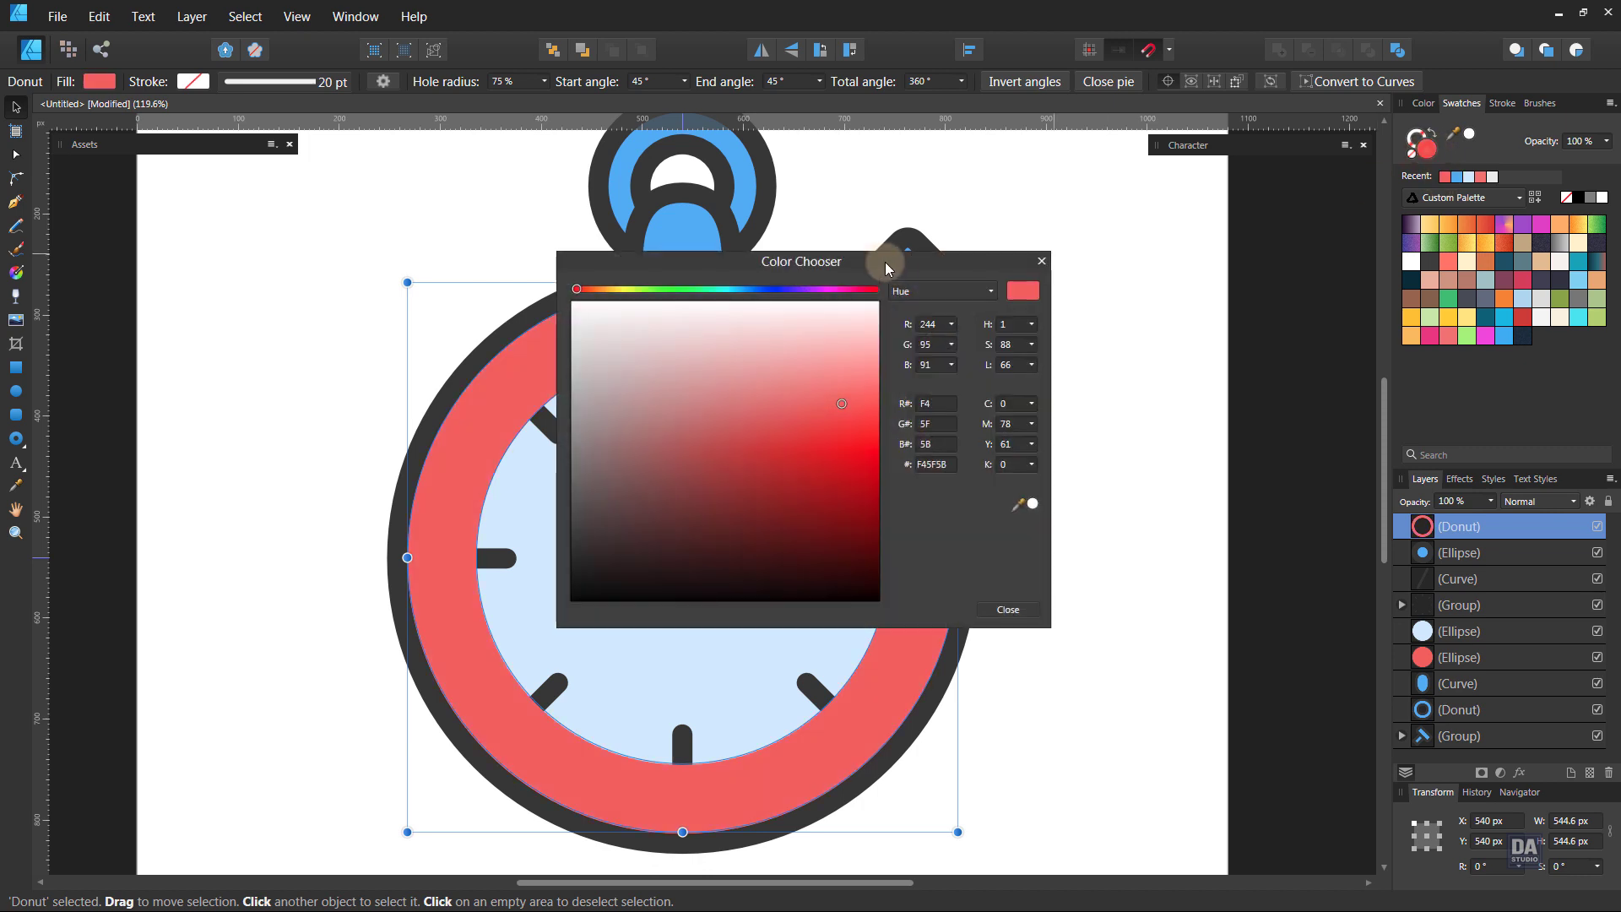
left_click_drag(885, 262, 1425, 260)
left_click_drag(1361, 387, 1367, 337)
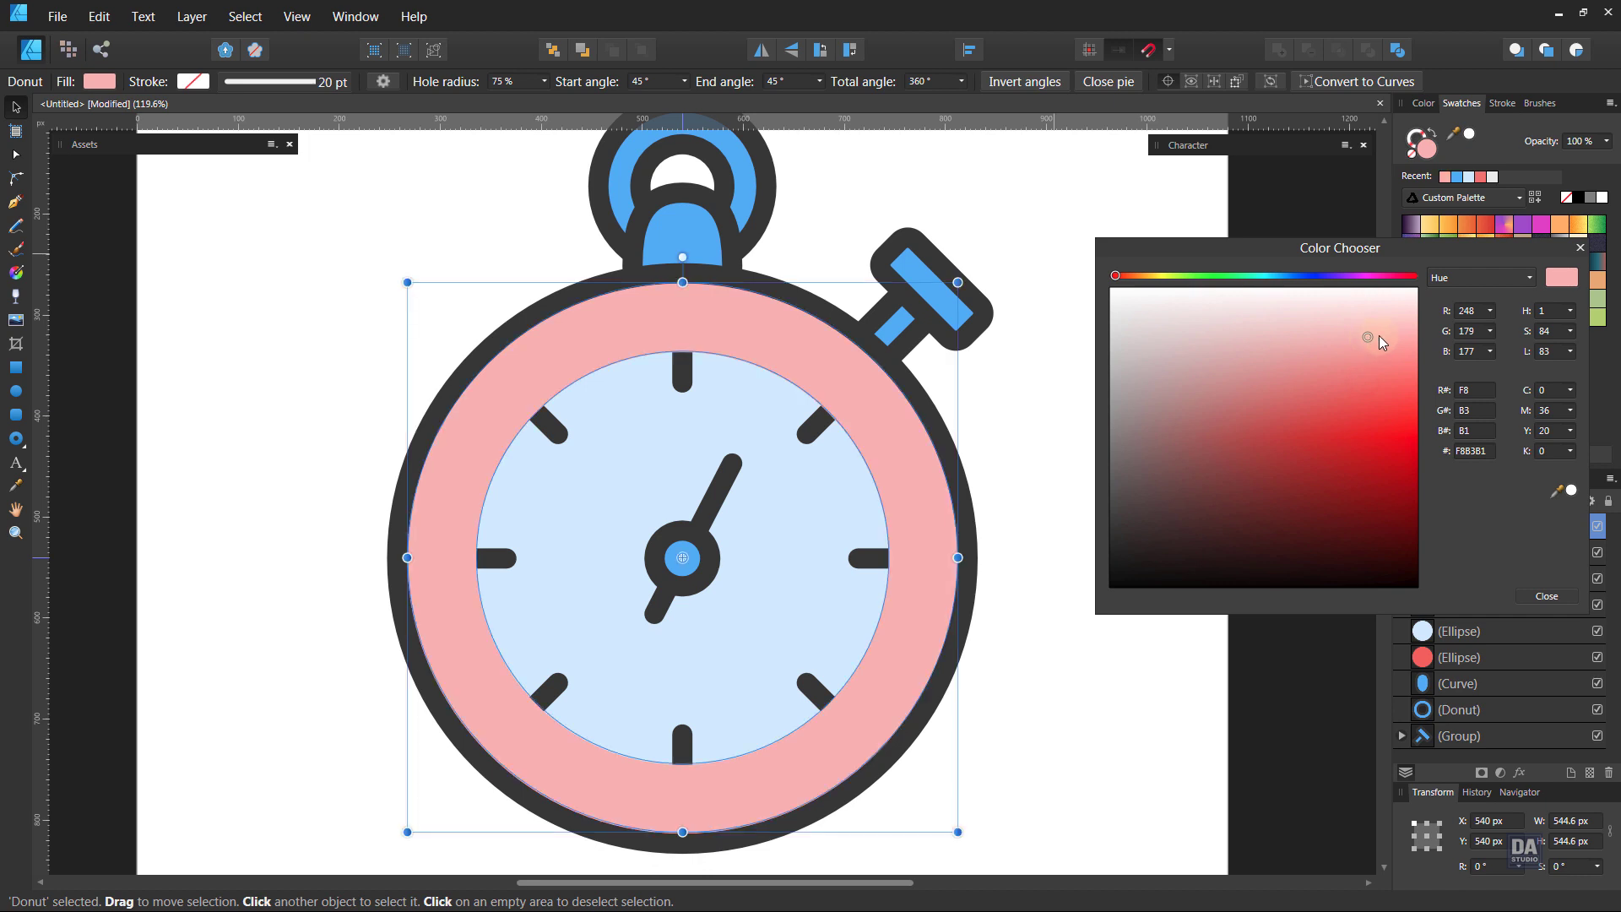
left_click(1581, 250)
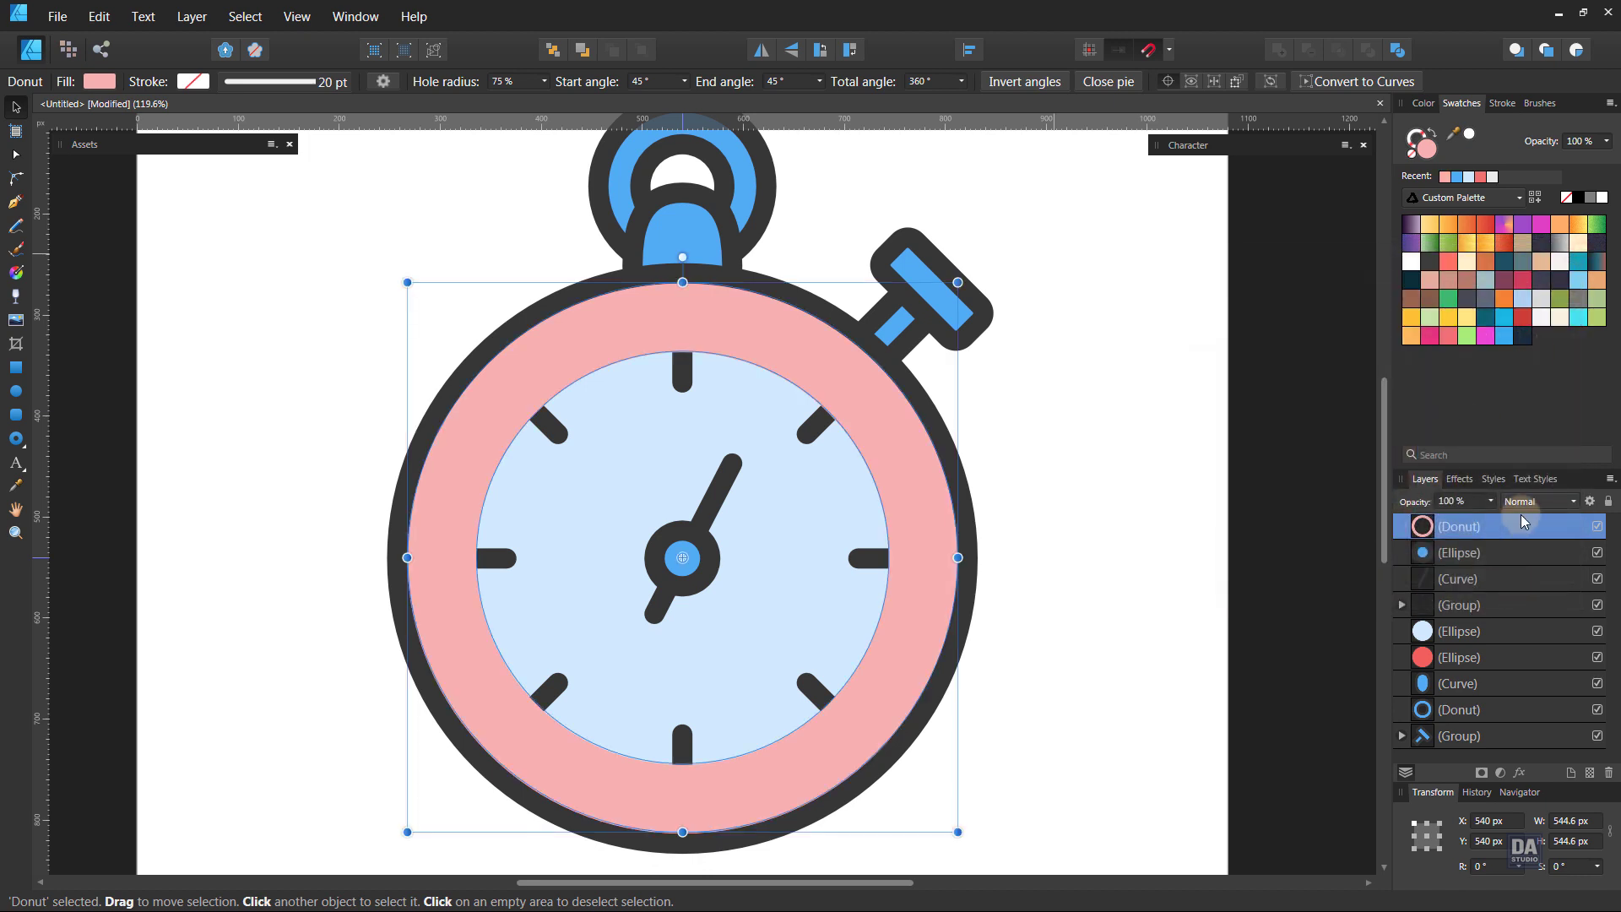
Clip the pink donut inside the red rim ellipse and trim it to an arc from about 75.3° to 189.9°
left_click_drag(1522, 525, 1507, 659)
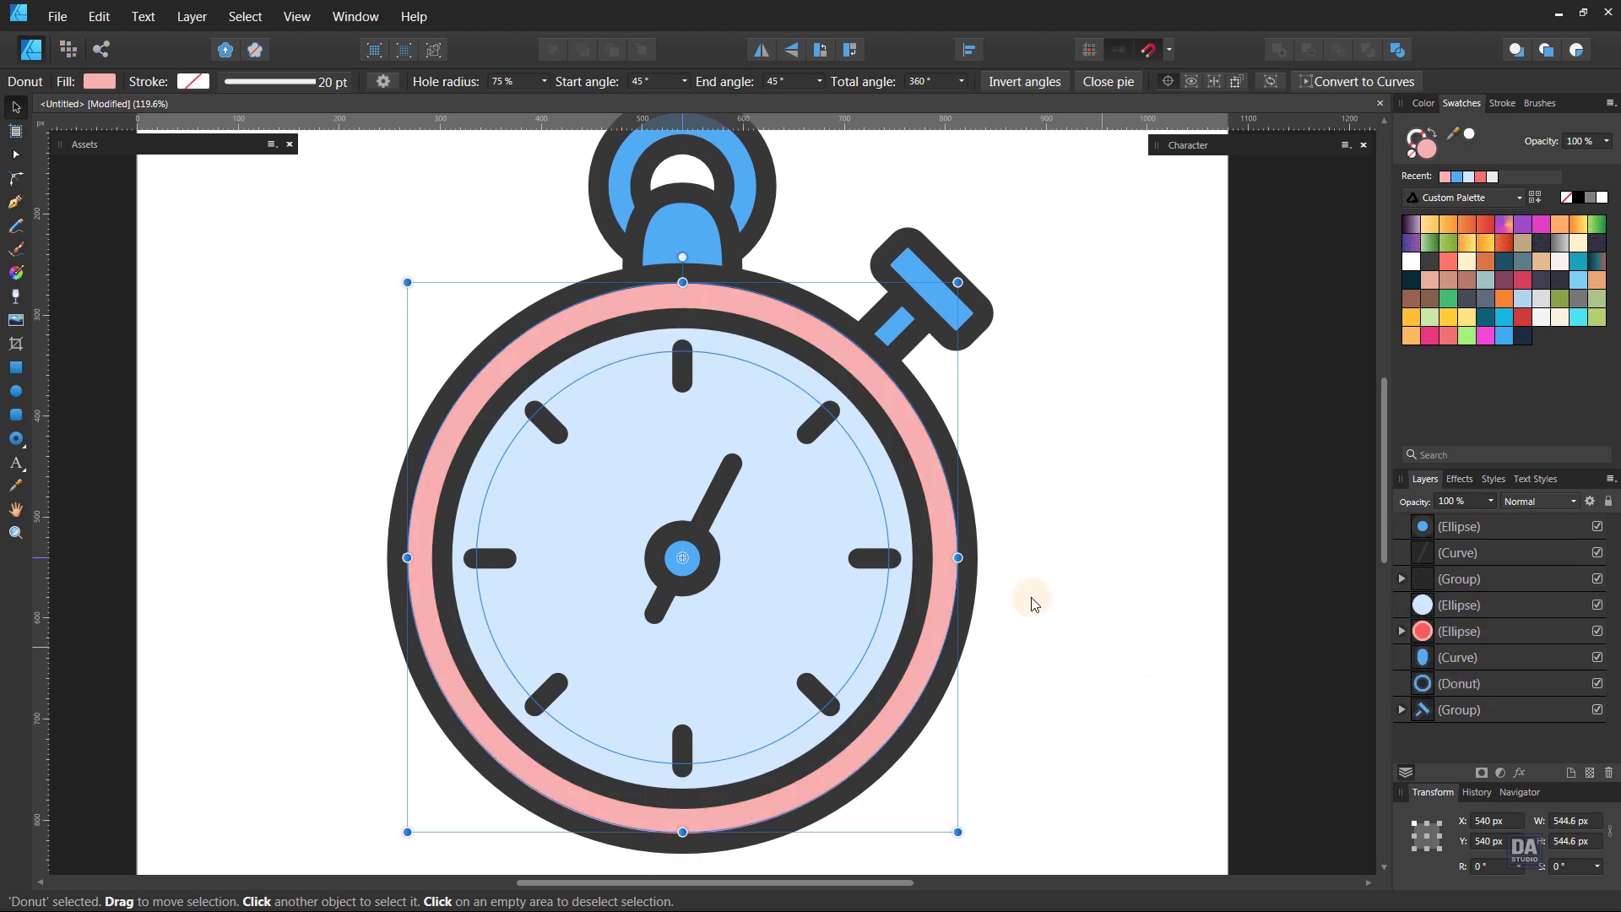
left_click(15, 438)
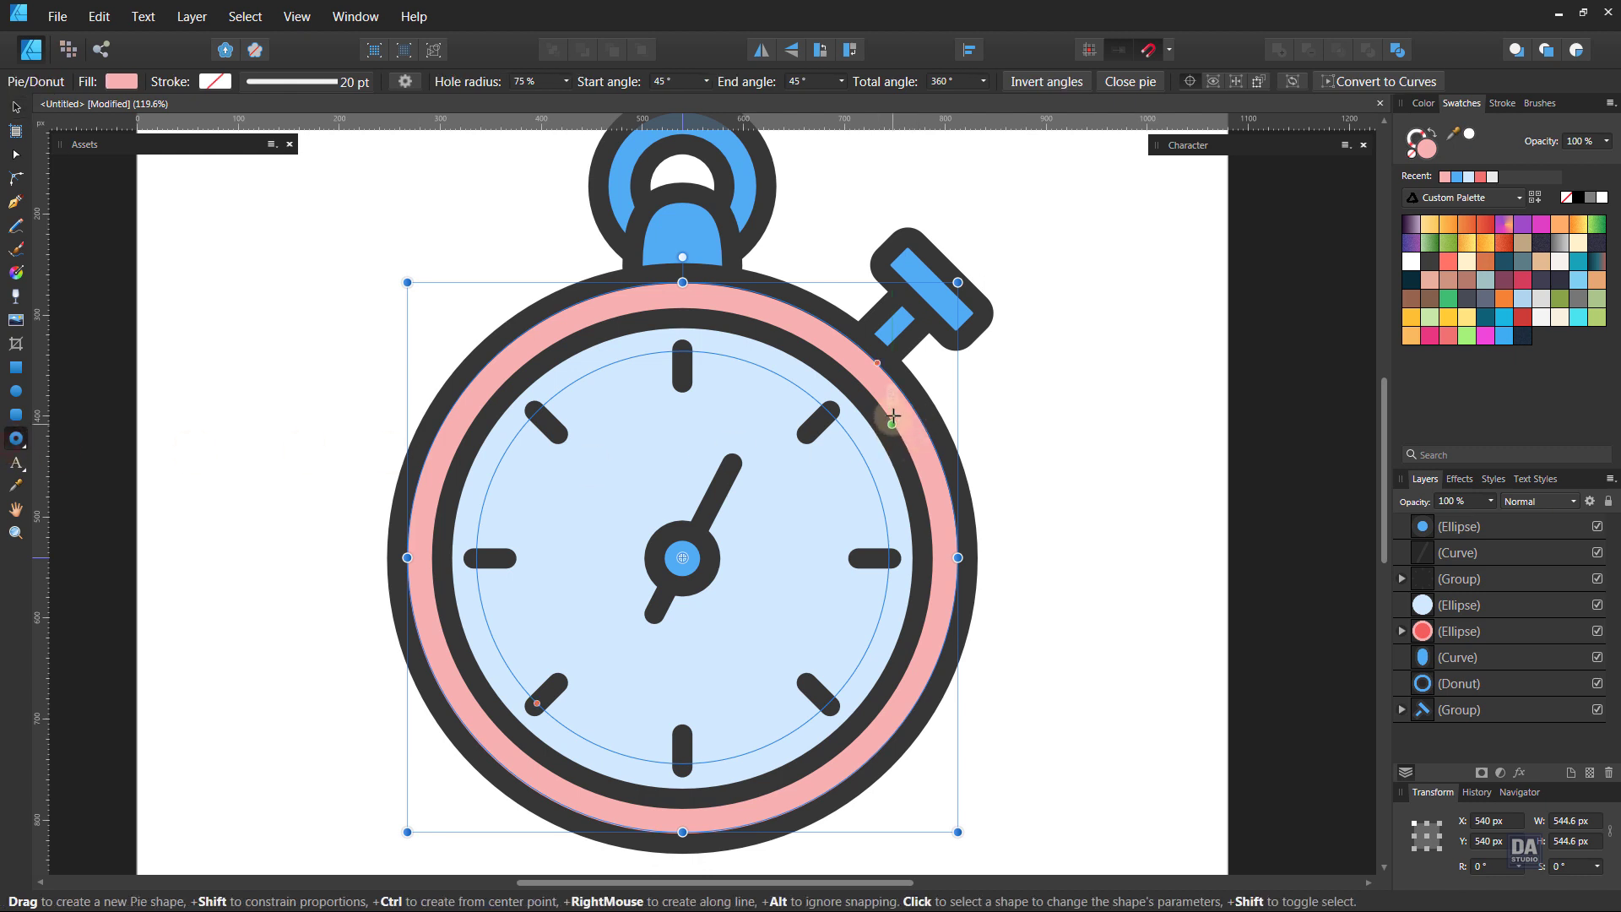
left_click_drag(869, 359, 457, 631)
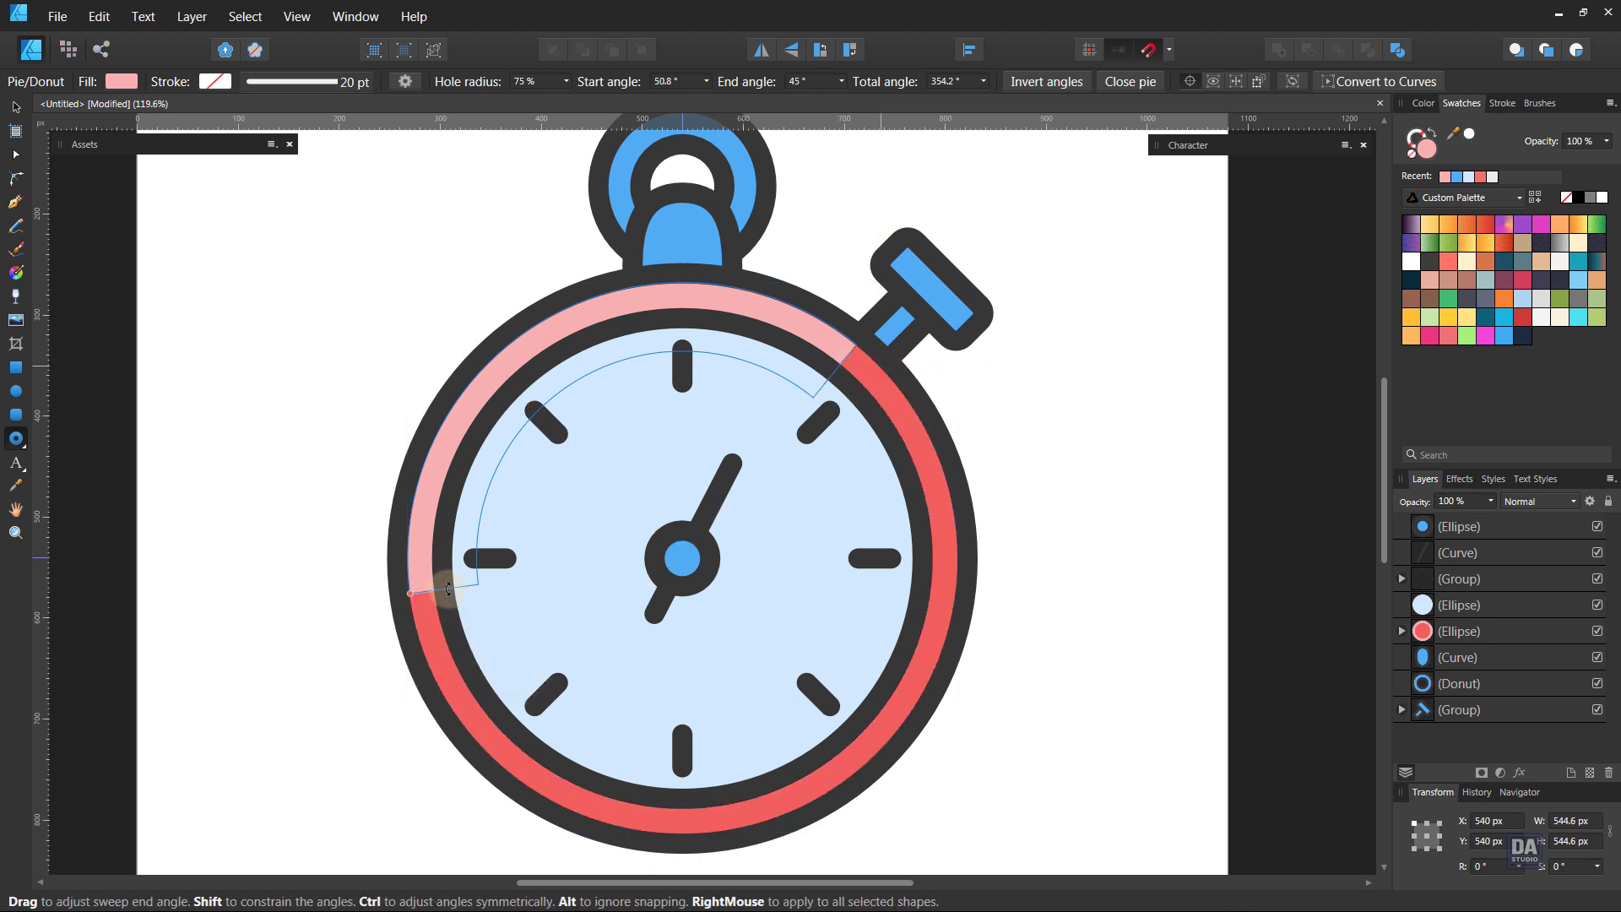
left_click_drag(450, 597, 451, 598)
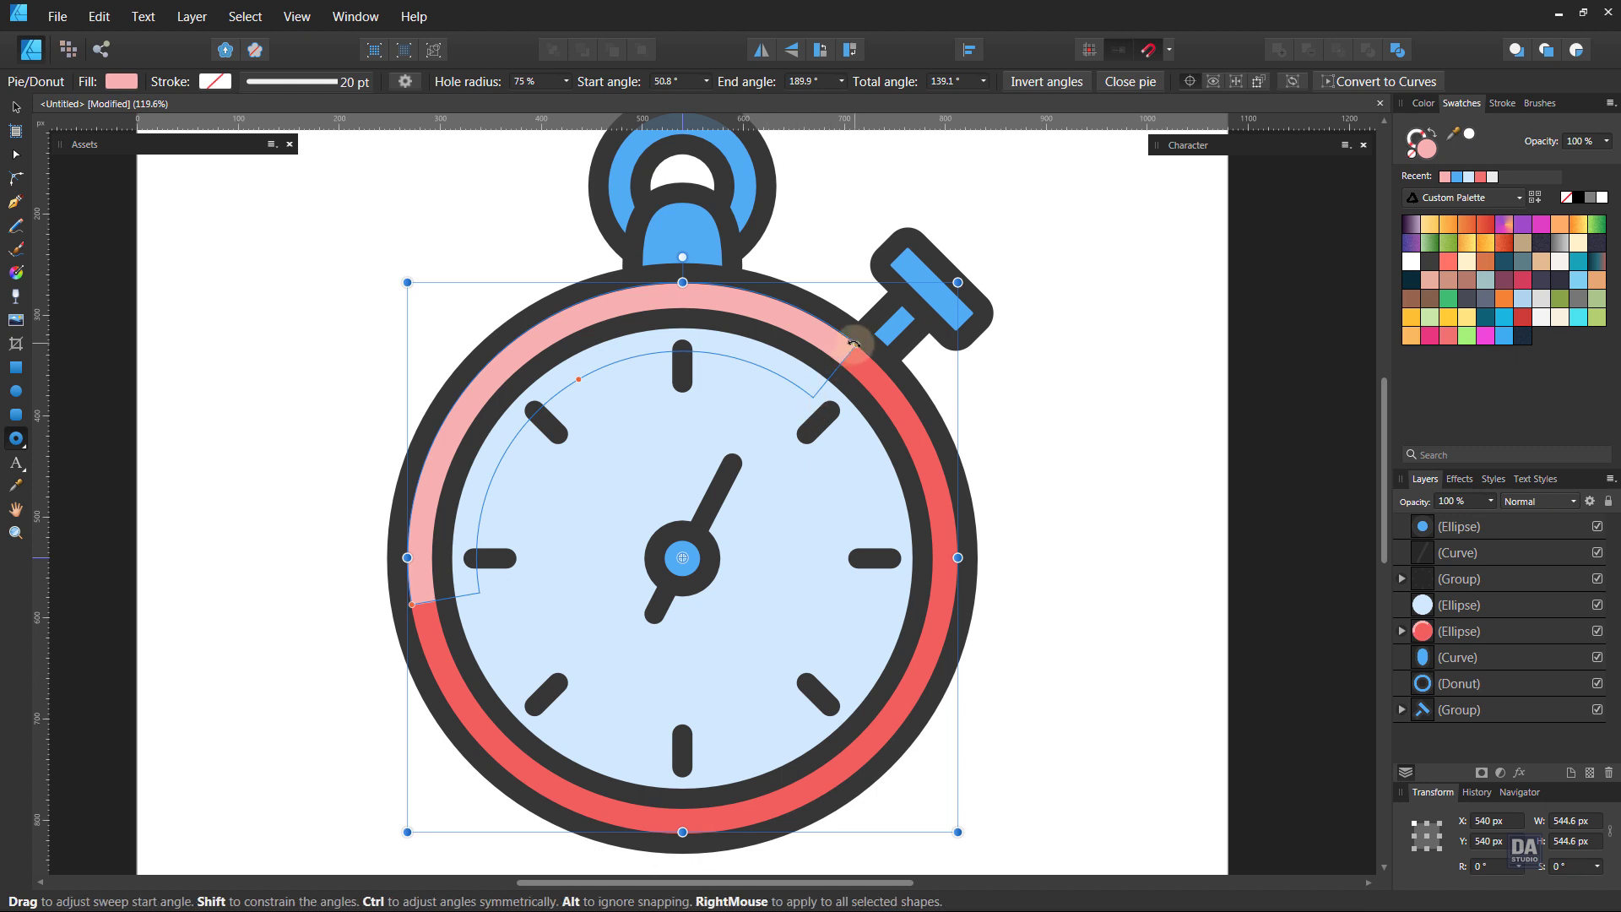
left_click_drag(855, 340, 749, 306)
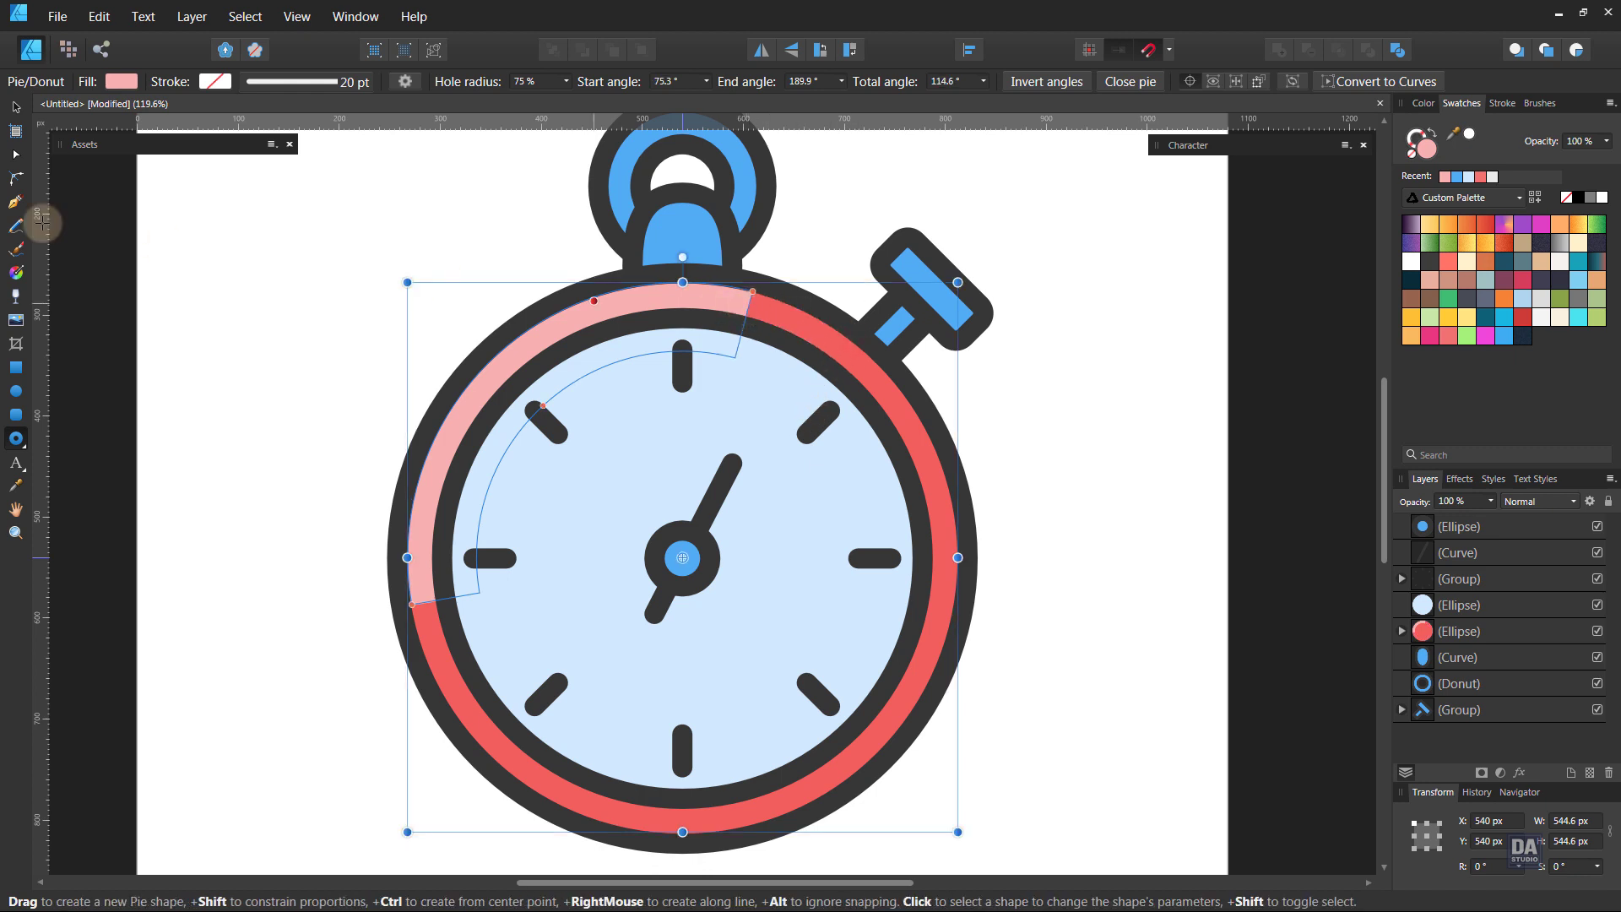
left_click(15, 107)
left_click(216, 265)
Move the hub ellipse and the hand curve into the tick marks group
key("z")
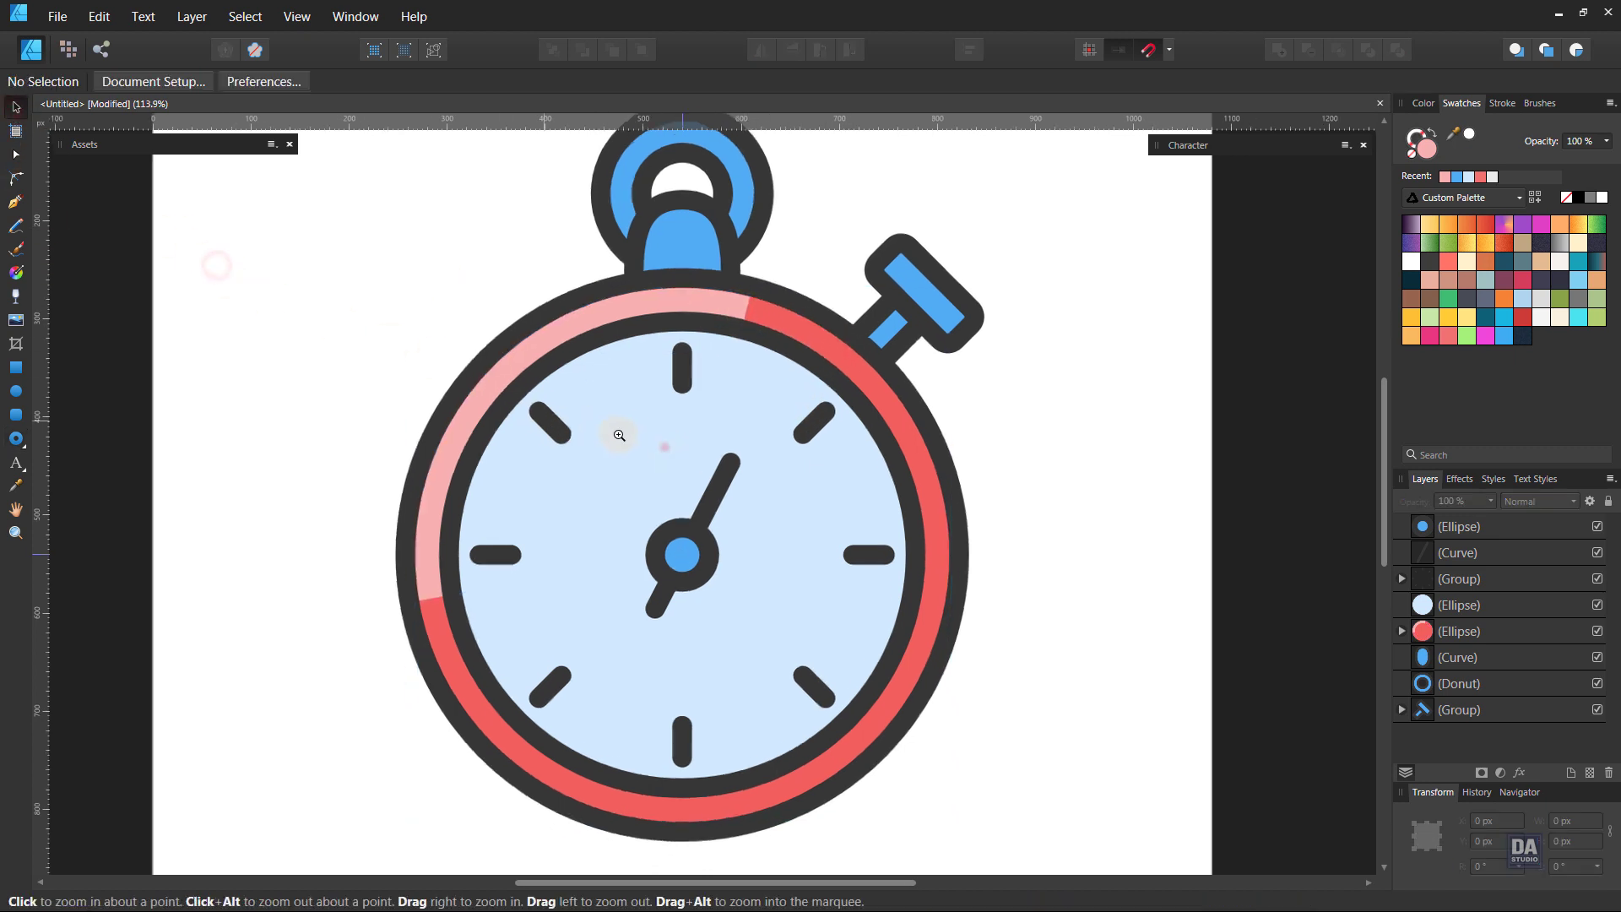
left_click_drag(665, 447, 413, 410)
key("h")
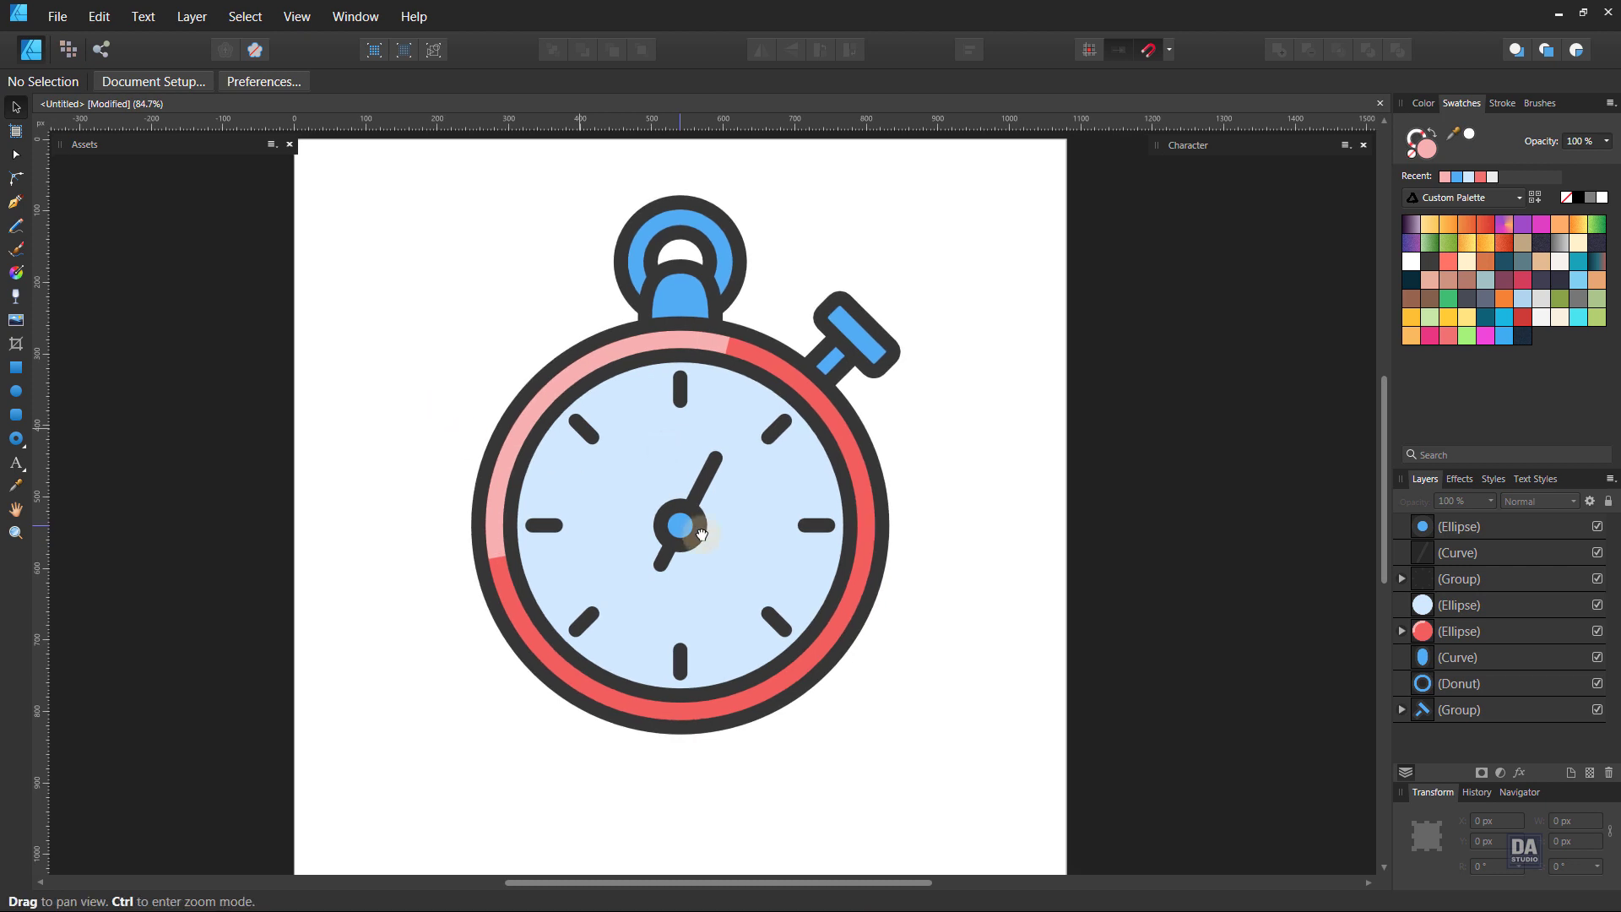
left_click_drag(702, 534, 550, 513)
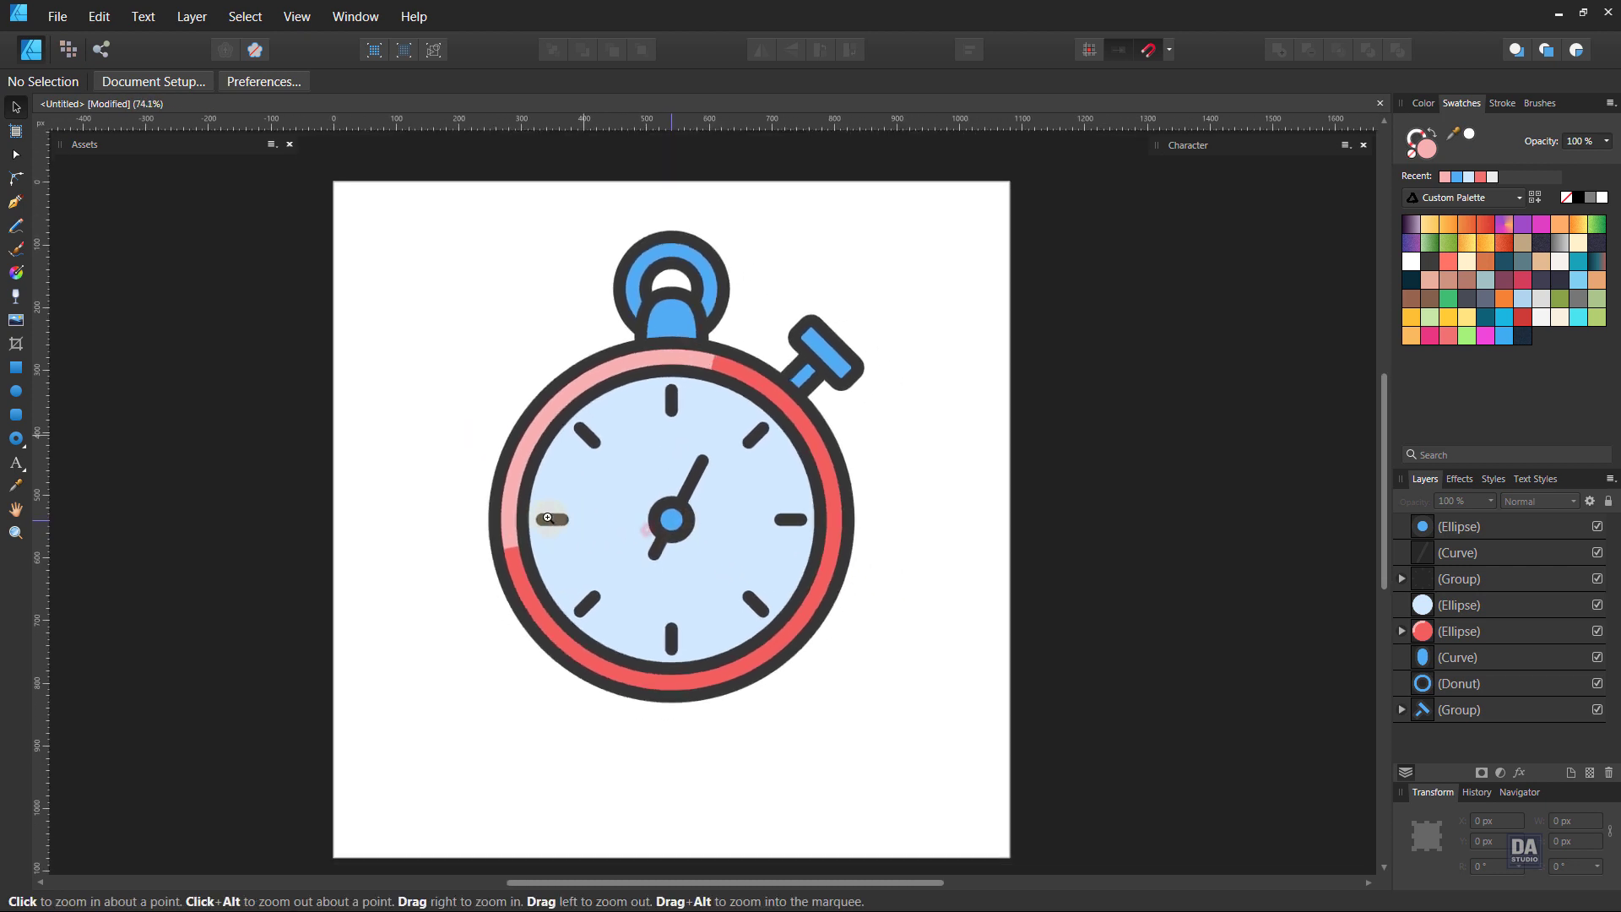
key("v")
left_click(748, 555)
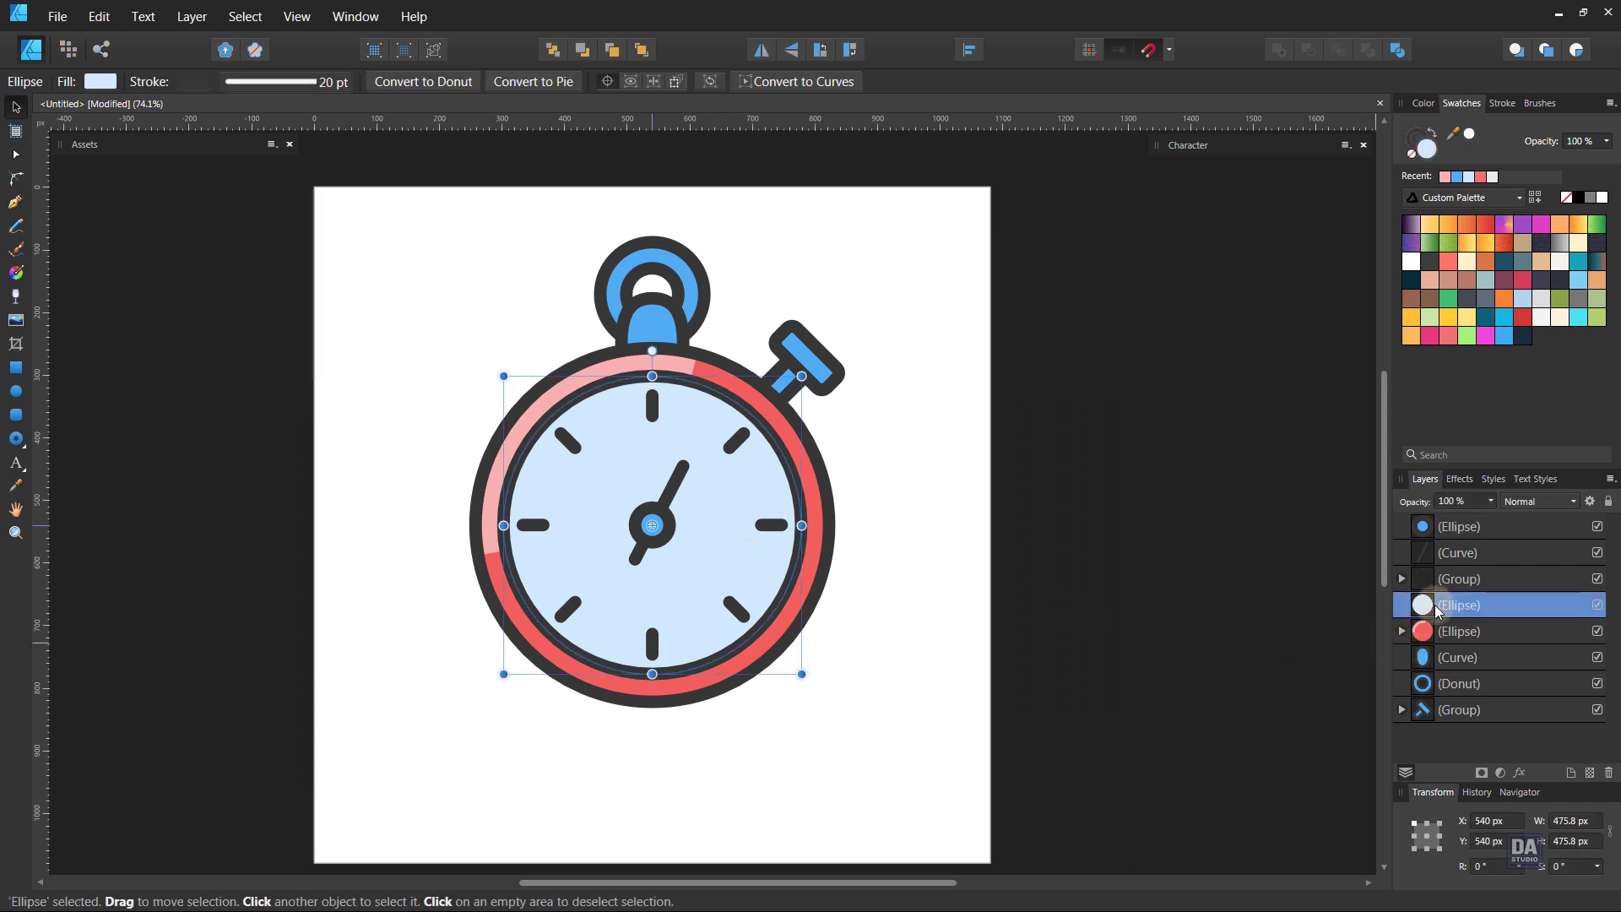
left_click(1454, 583, "shift")
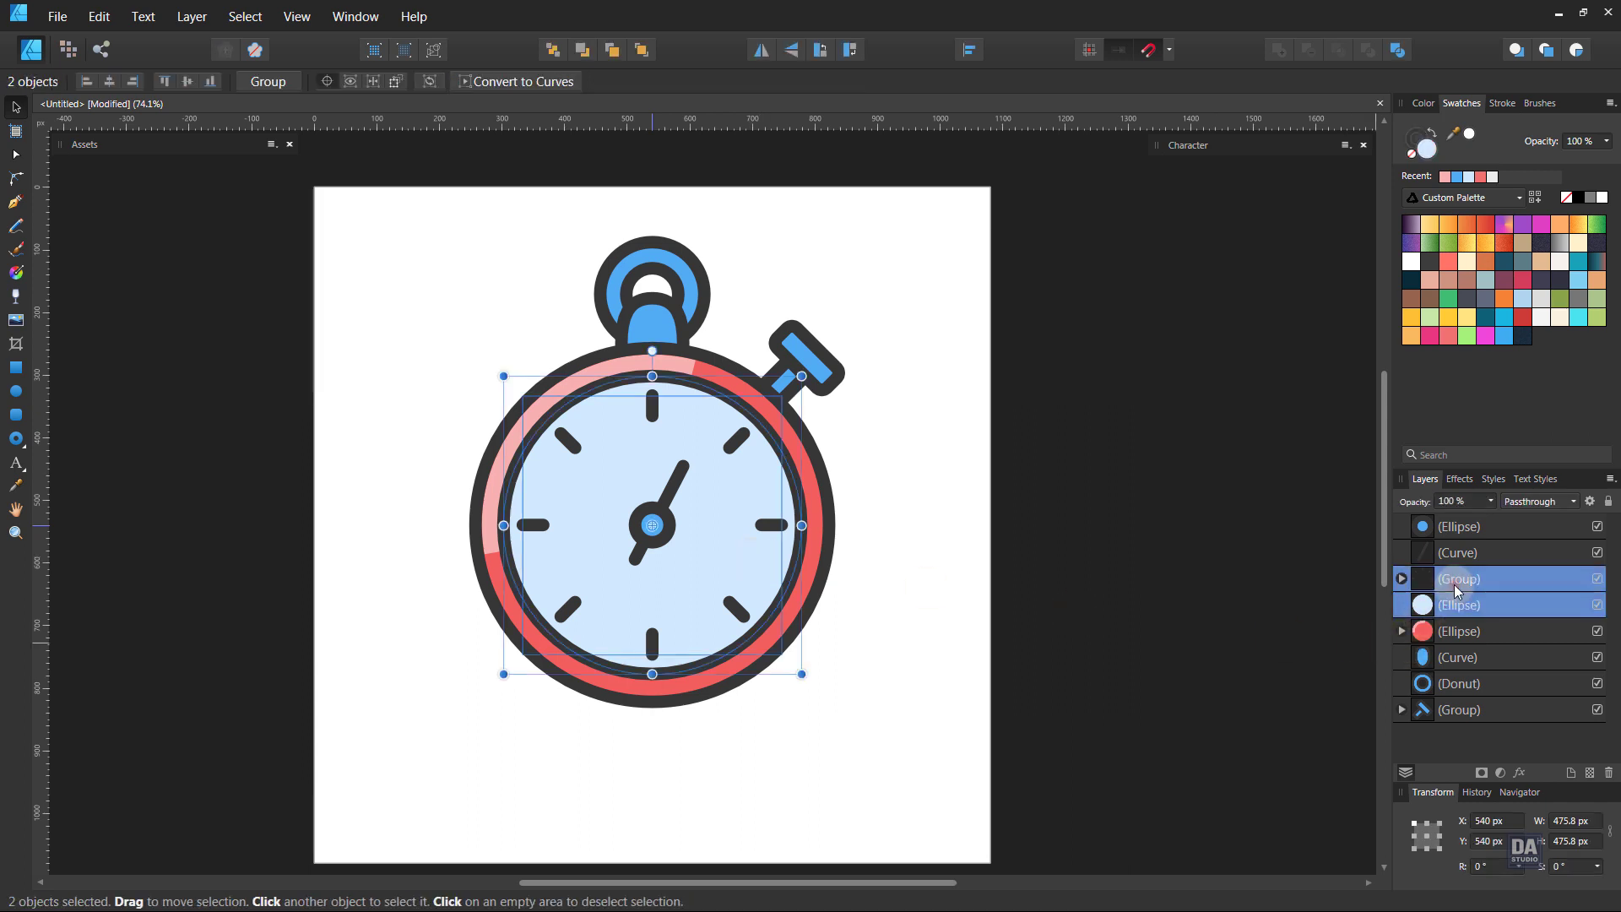
left_click(1486, 552)
left_click(1492, 524, "shift")
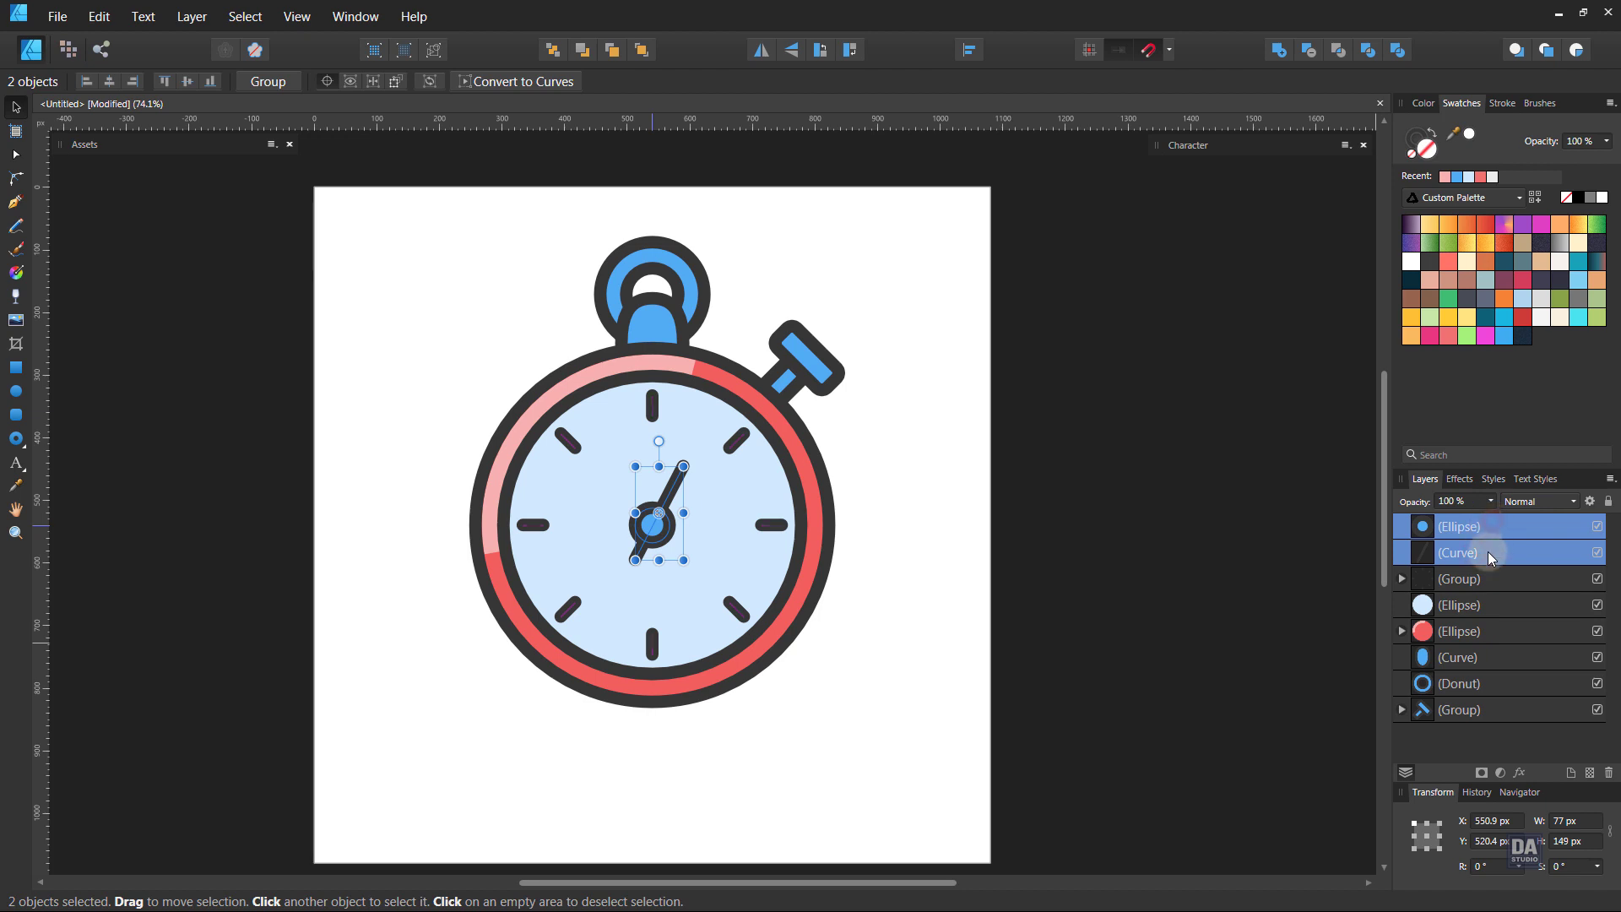
left_click_drag(1488, 550, 1491, 580)
Select the light blue dial with the tick, hand and hub group and scale them down slightly around their centre
left_click(1481, 553)
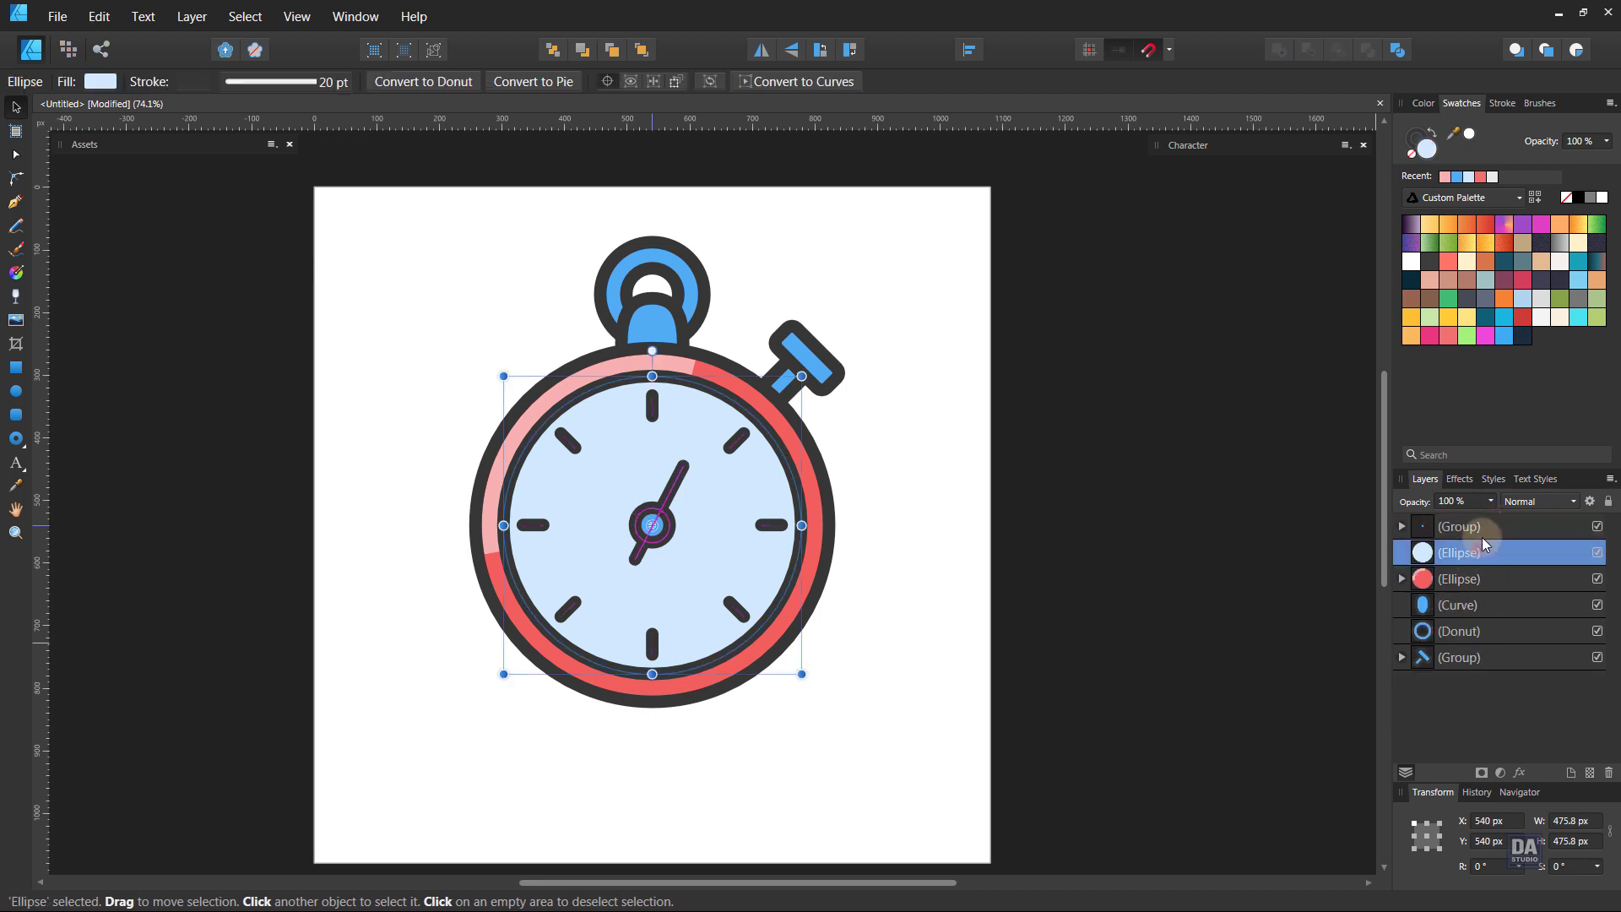
left_click(1485, 526, "shift")
left_click_drag(716, 604, 751, 613)
key("ctrl+z")
left_click_drag(794, 671, 793, 667)
left_click(883, 626)
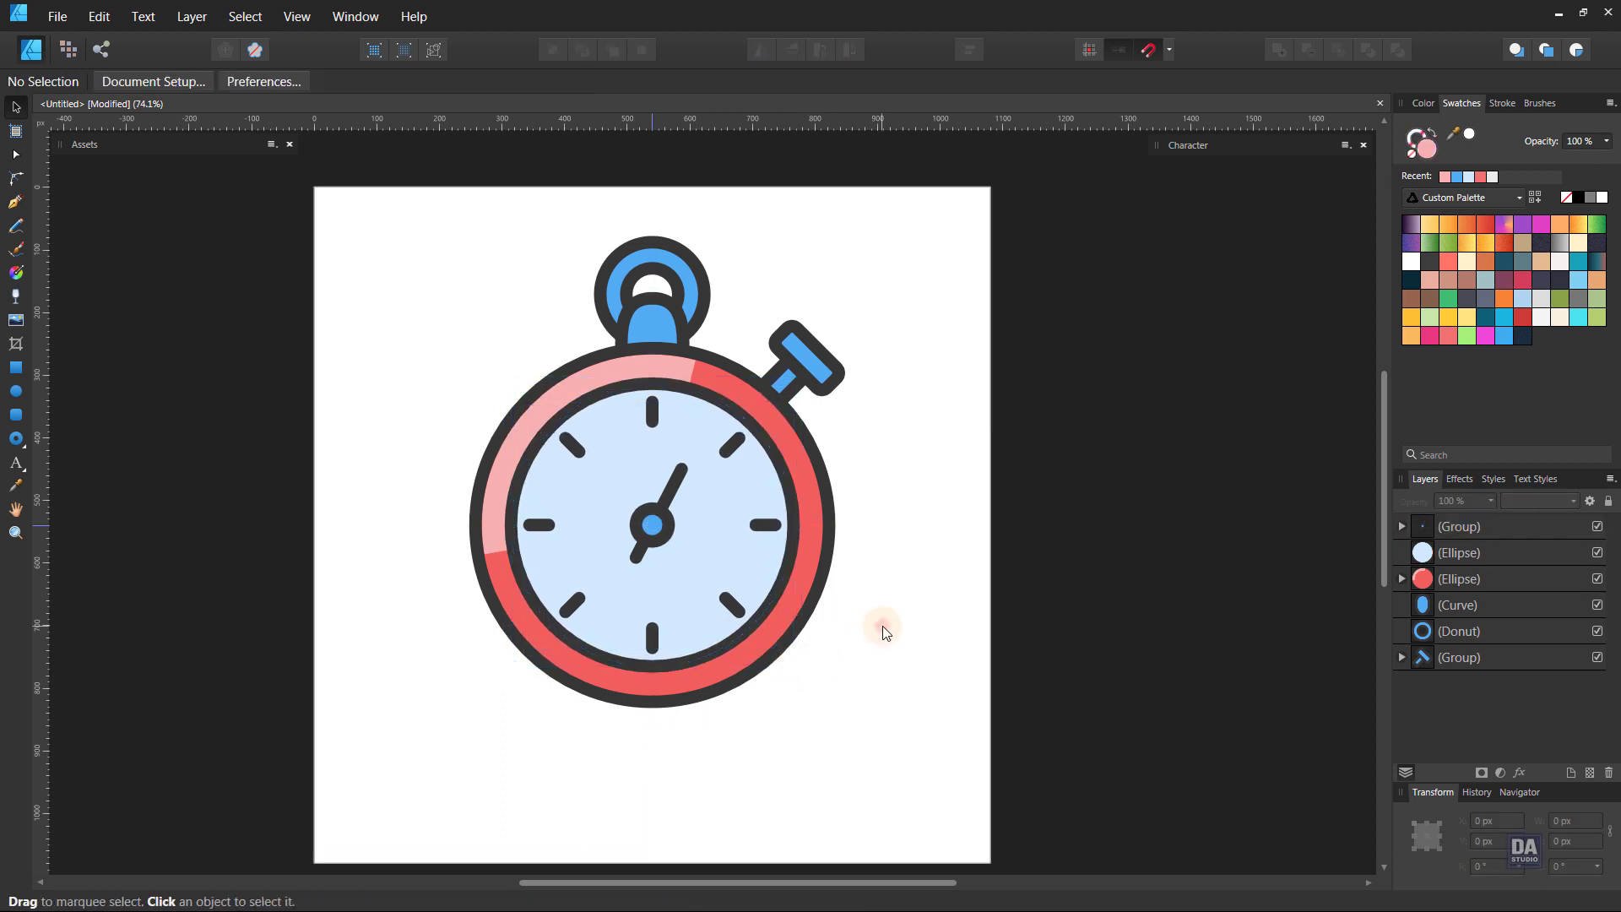
Duplicate the knob's ring onto the empty canvas above the side button and trim the copy to an arc from about 60.6° to 170.7°
scroll(862, 626, "down", 1)
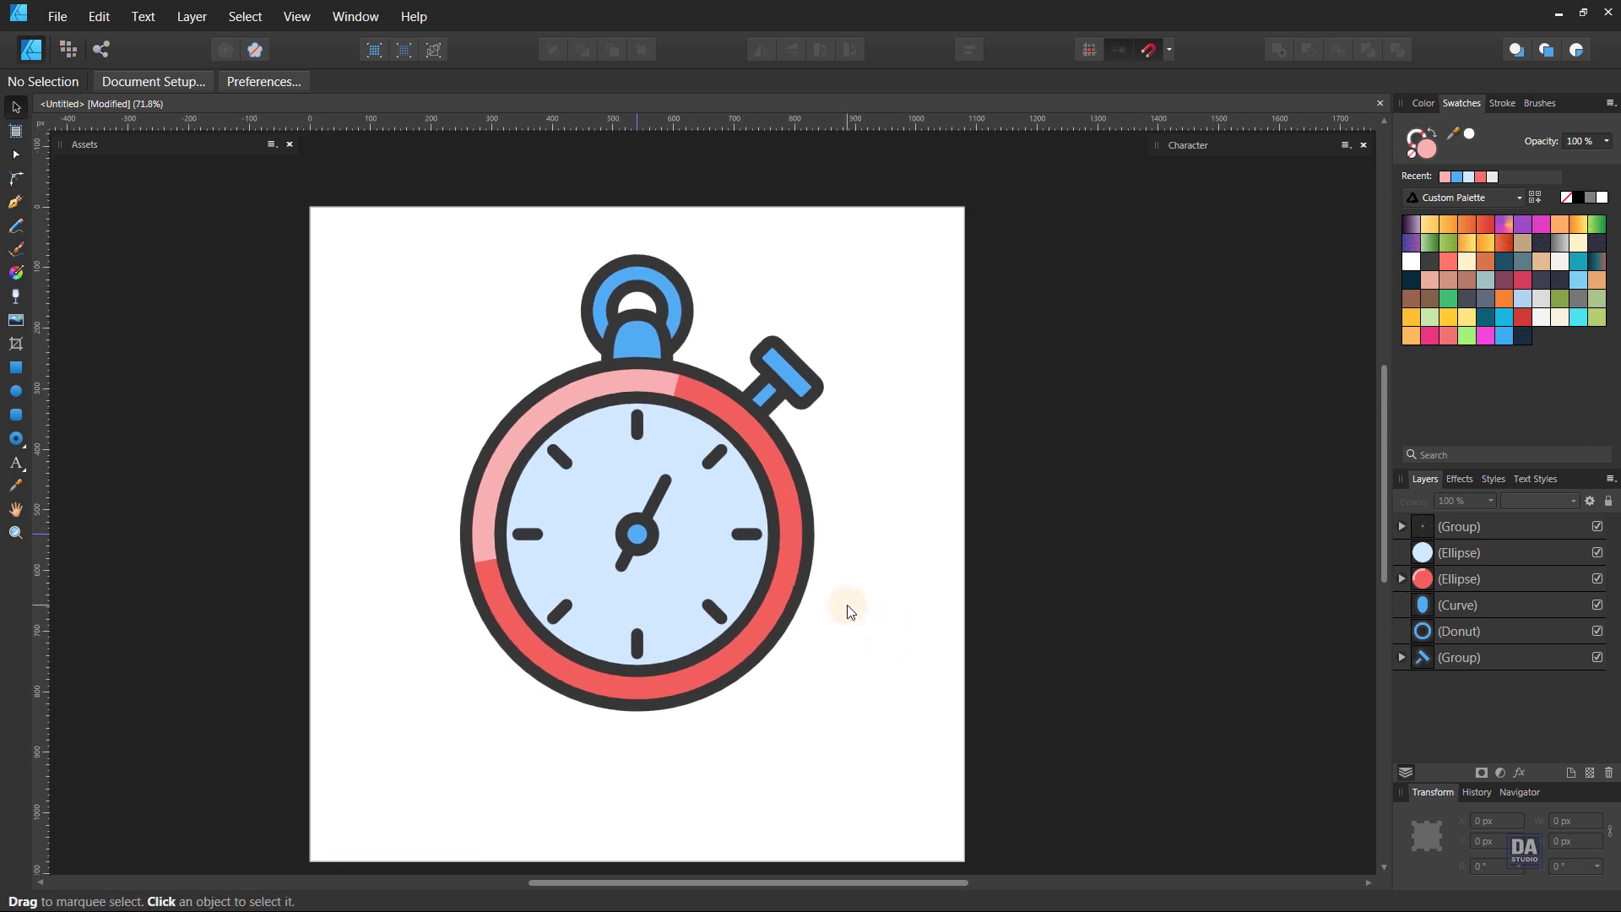
key("ctrl+v")
left_click_drag(855, 329, 821, 322)
scroll(878, 314, "up", 5)
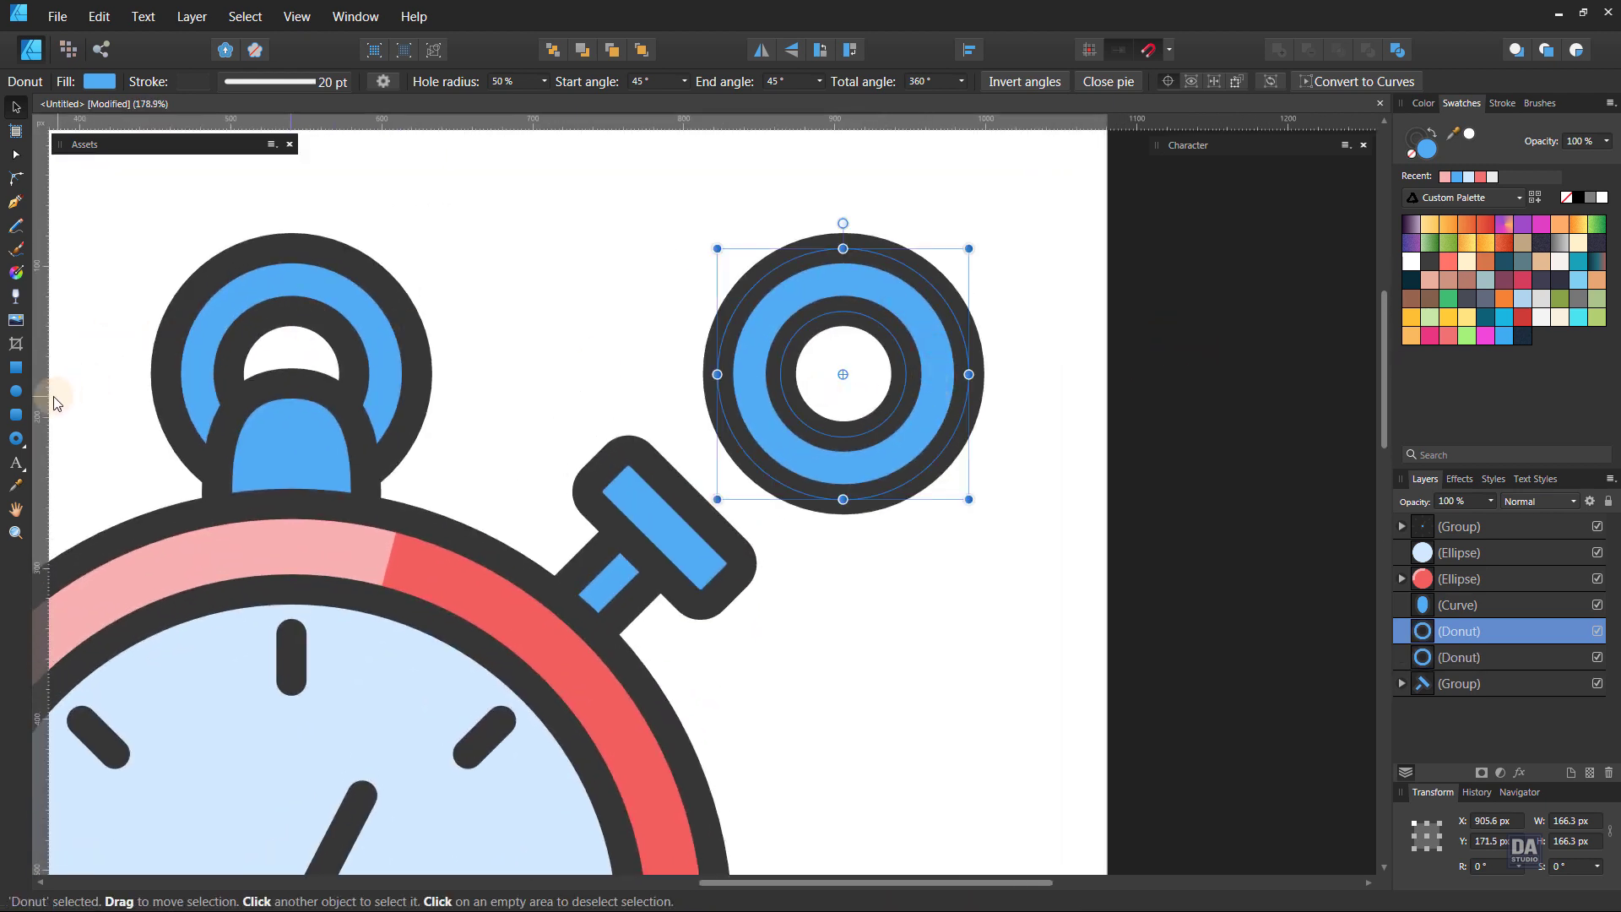
left_click(16, 438)
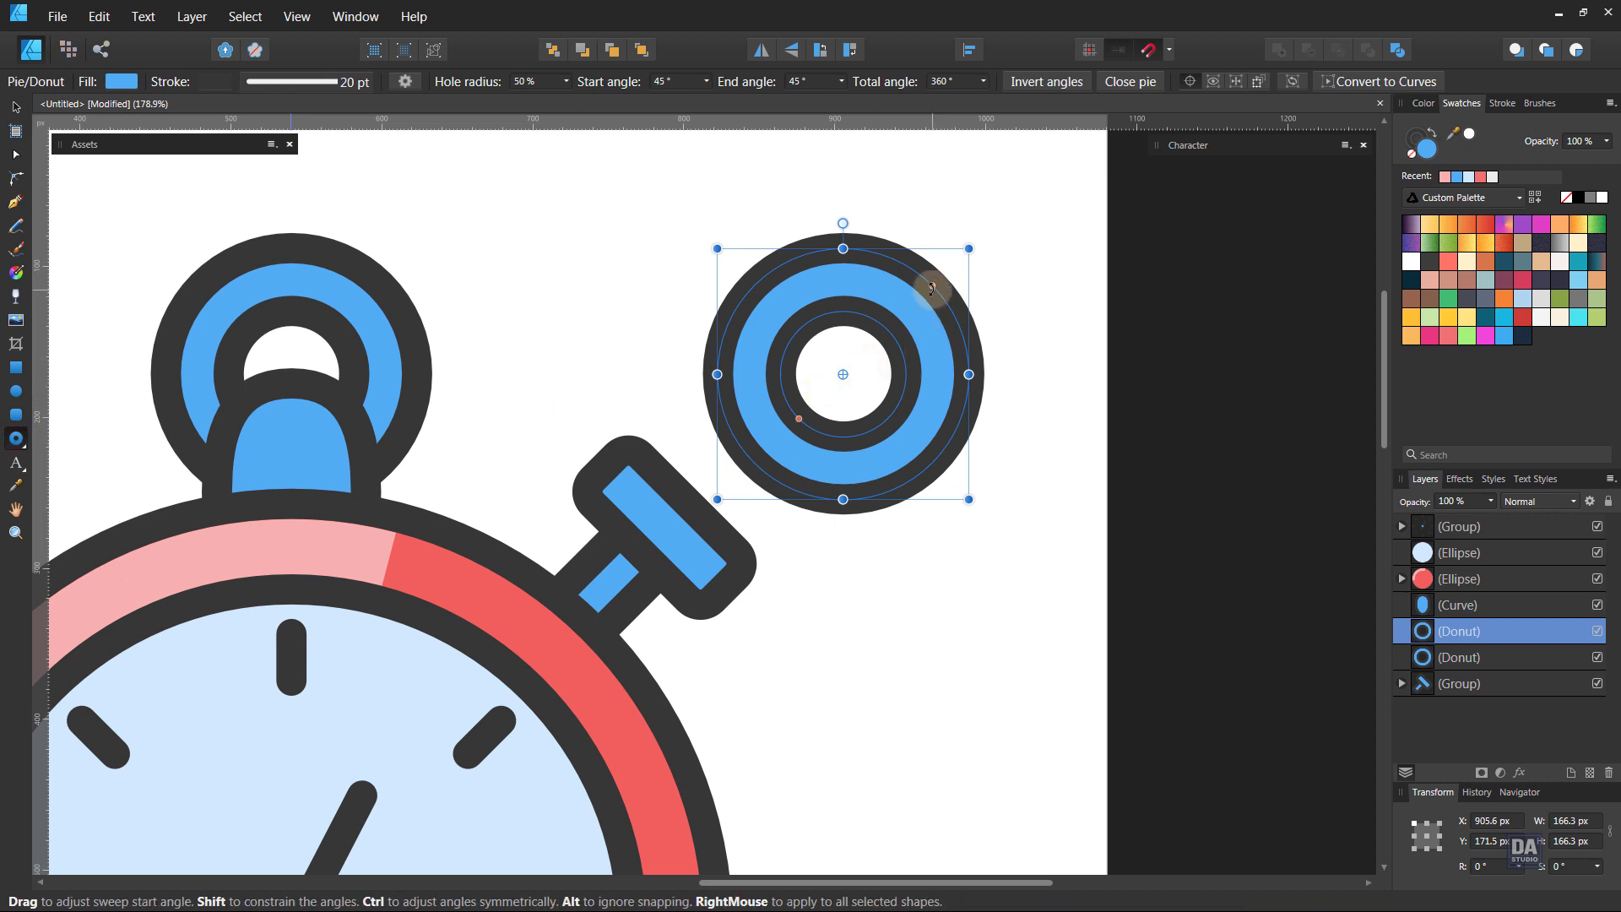
left_click_drag(932, 283, 718, 354)
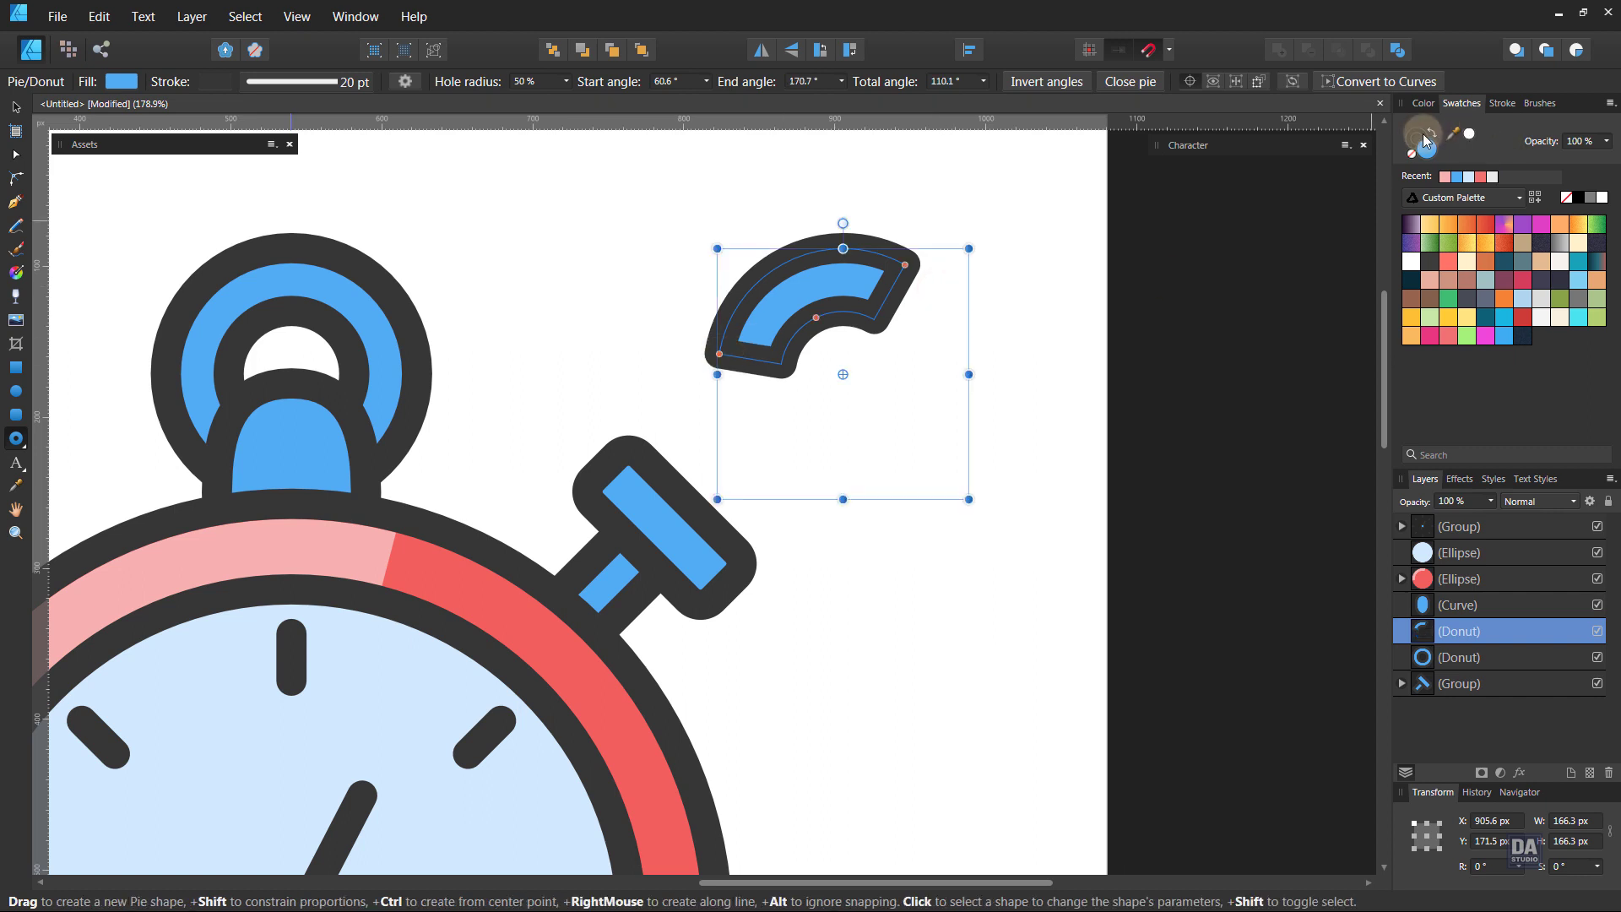
Remove the copied arc's outline and change its fill to a light blue
left_click(1421, 158)
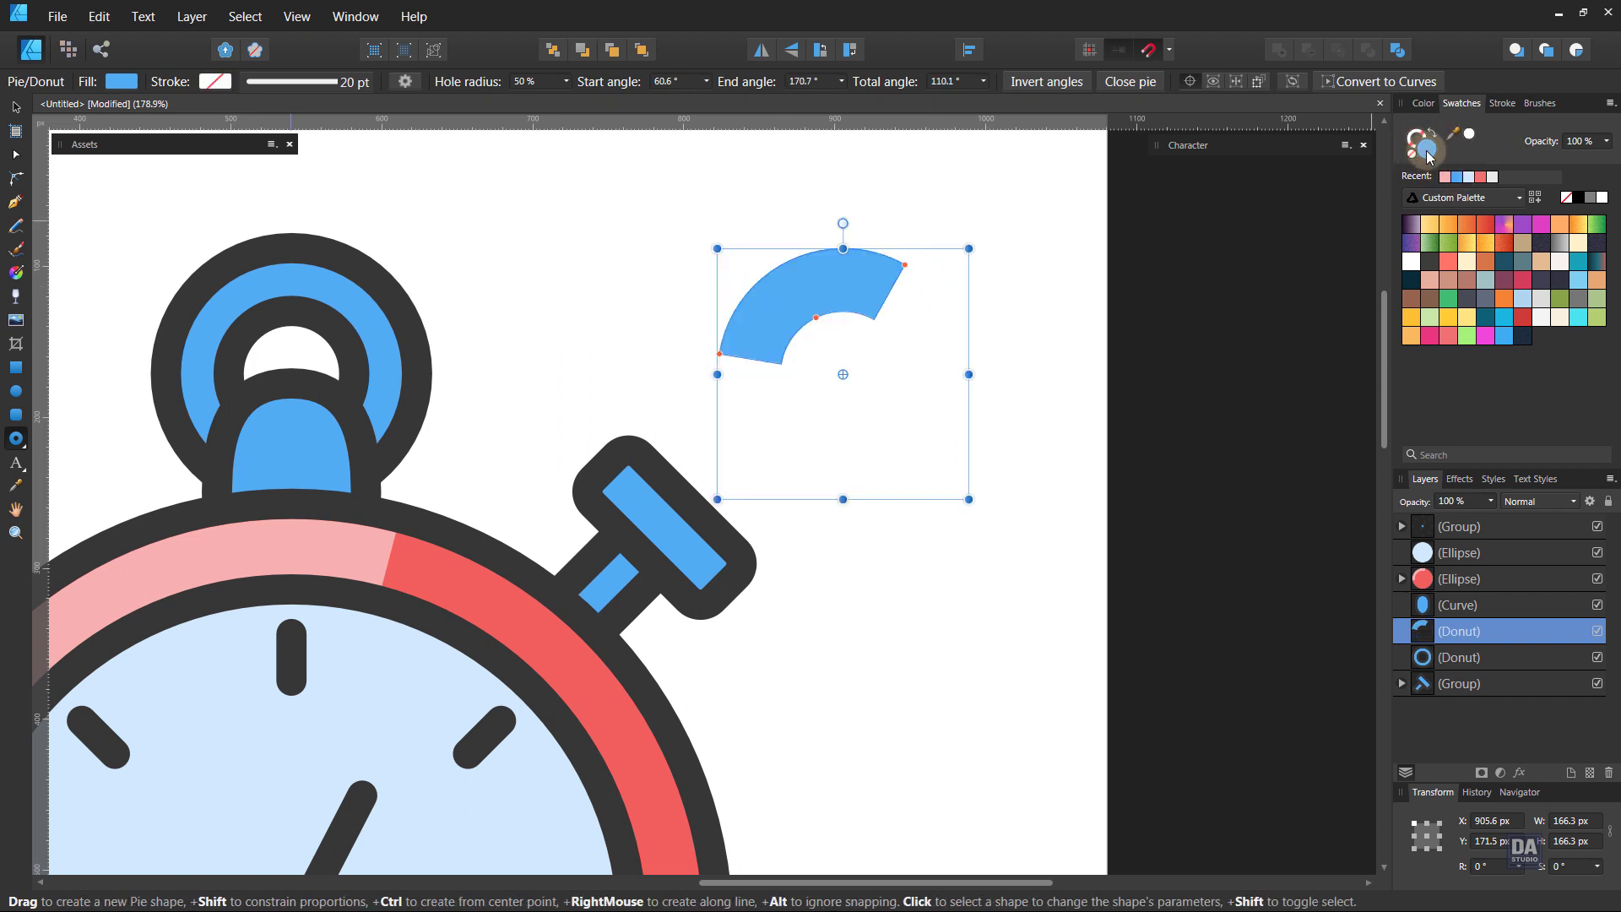
double_click(1425, 151)
left_click_drag(945, 257, 1393, 257)
left_click_drag(1311, 384, 1316, 339)
left_click(1447, 606)
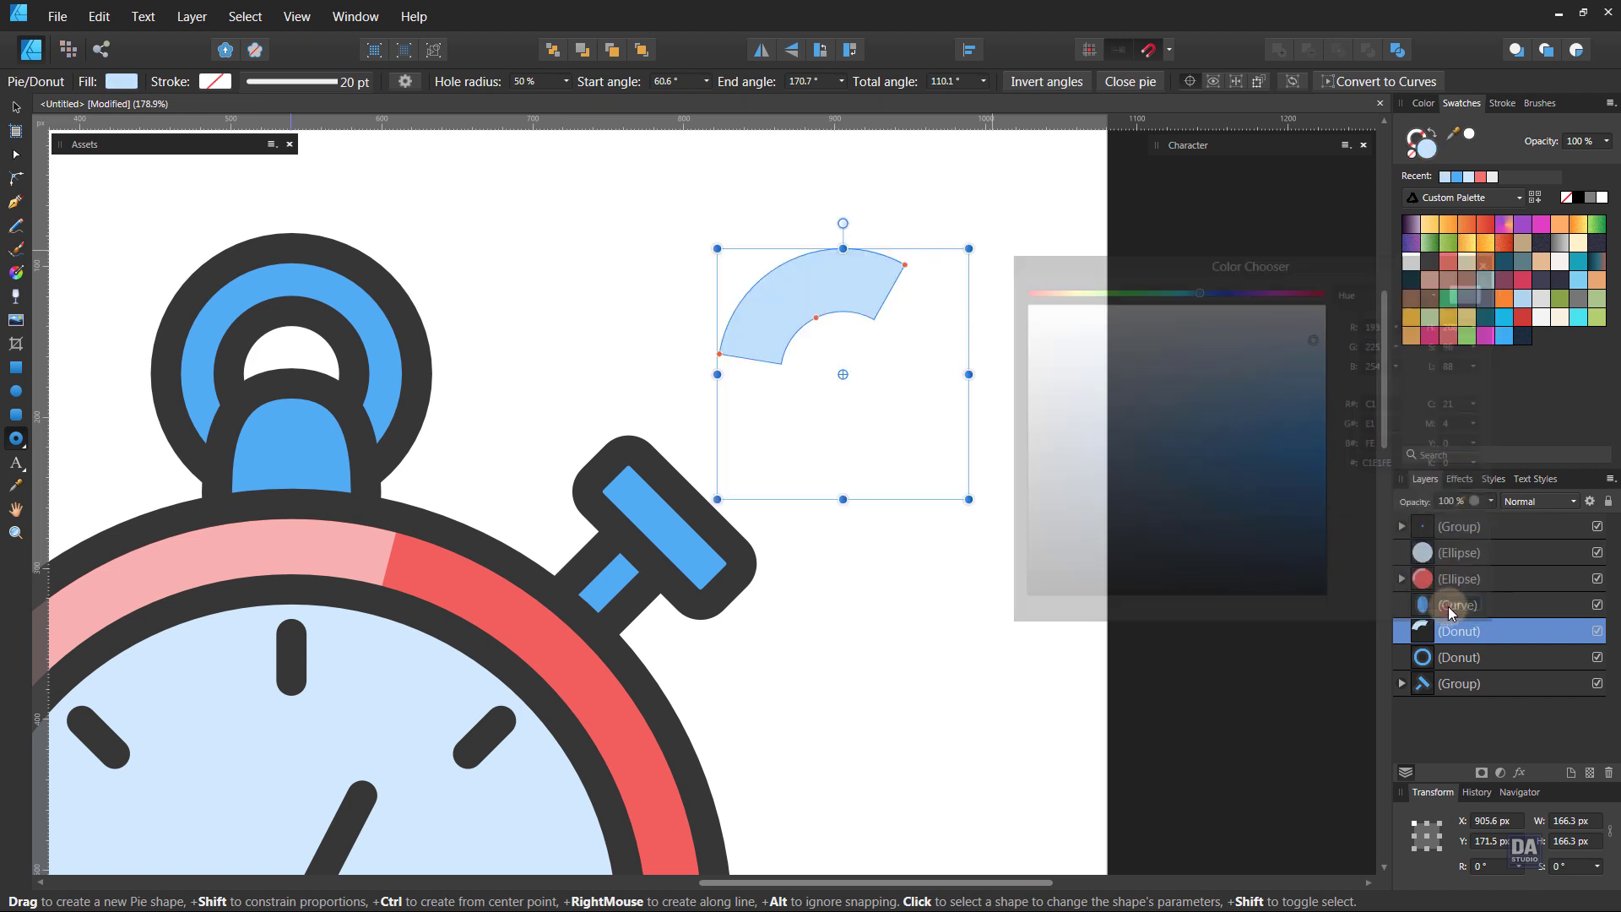
Align the light blue arc with the knob's ring and clip it inside the ring donut
key("v")
left_click_drag(962, 372, 278, 282)
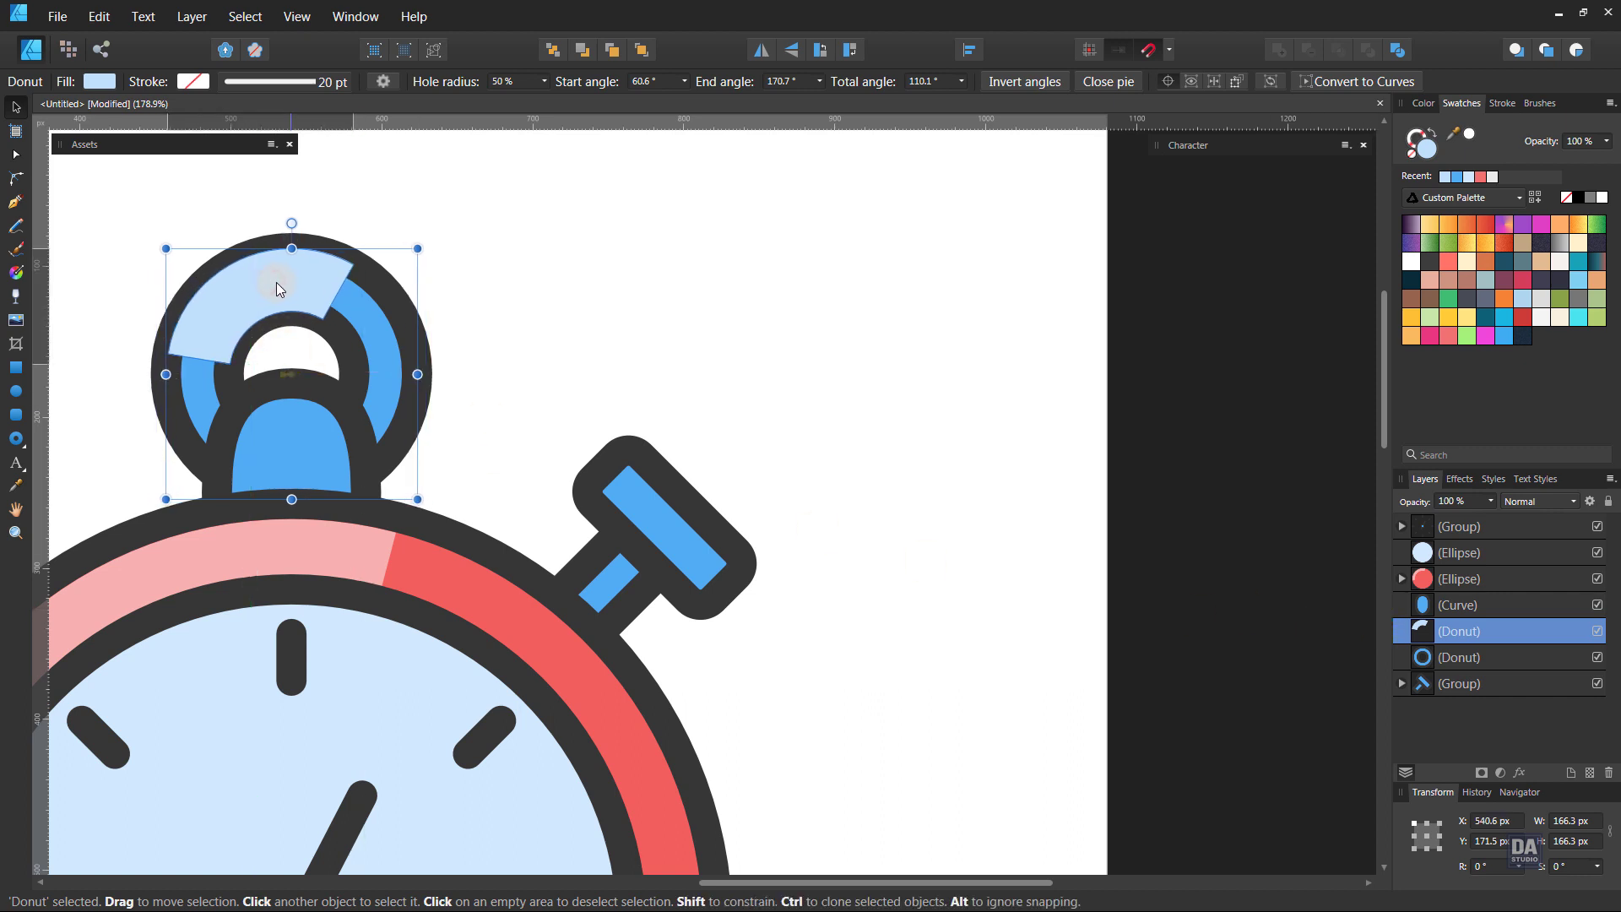
left_click_drag(1479, 636, 1476, 665)
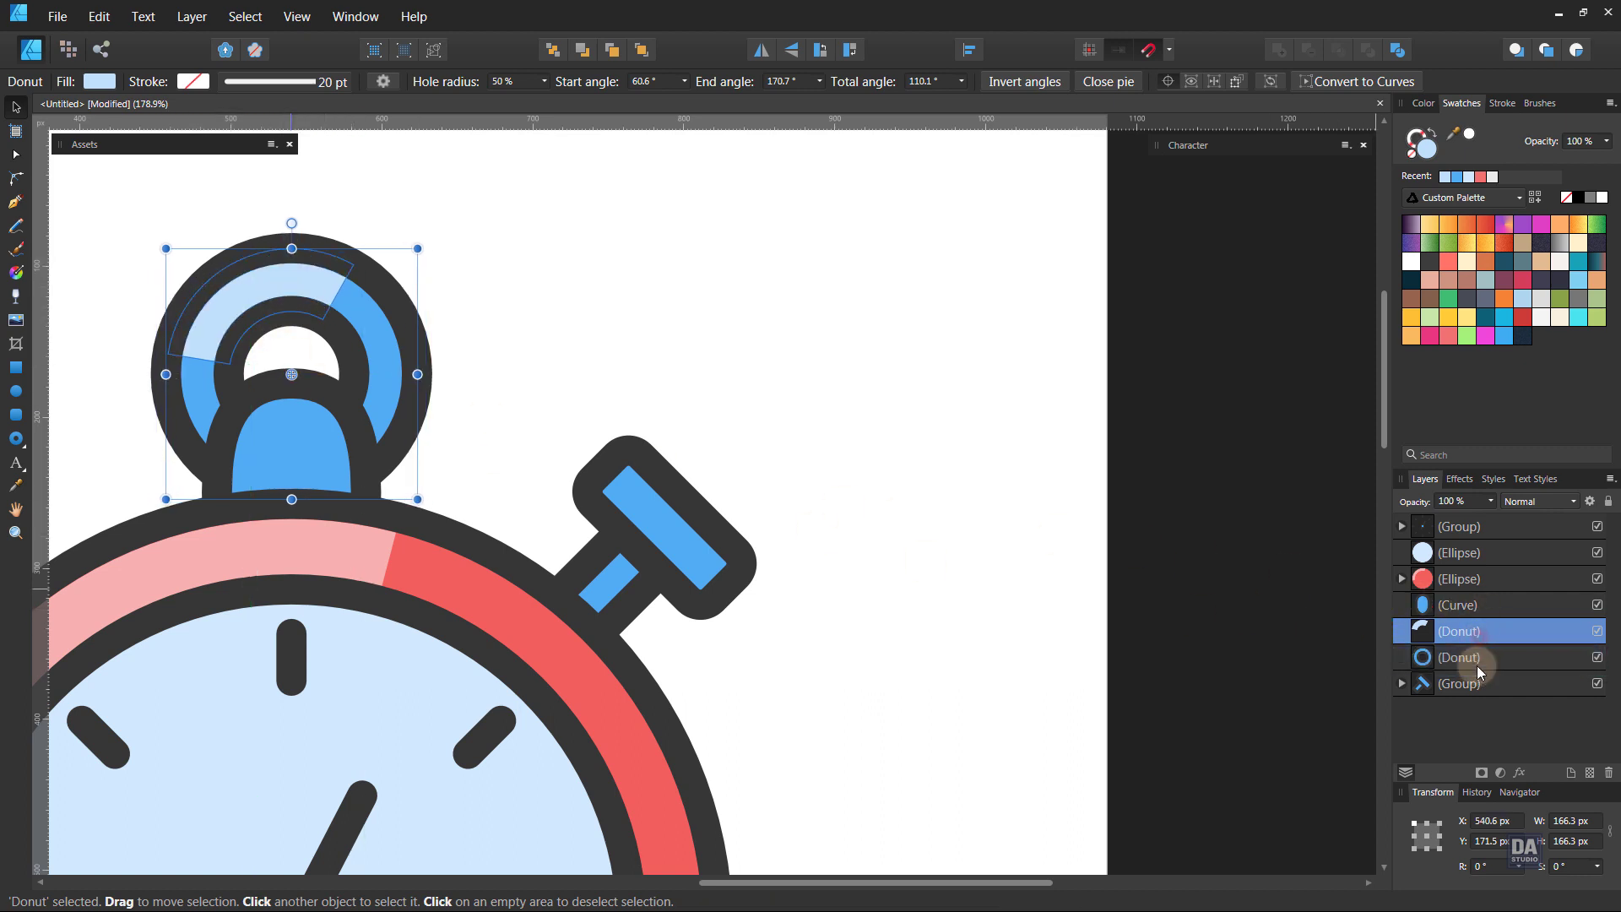
left_click(897, 435)
Draw a light blue highlight ellipse about 29.4 × 37.3 px on the upper-left part of the blue knob
left_click_drag(819, 481, 948, 431)
left_click_drag(543, 318, 671, 395)
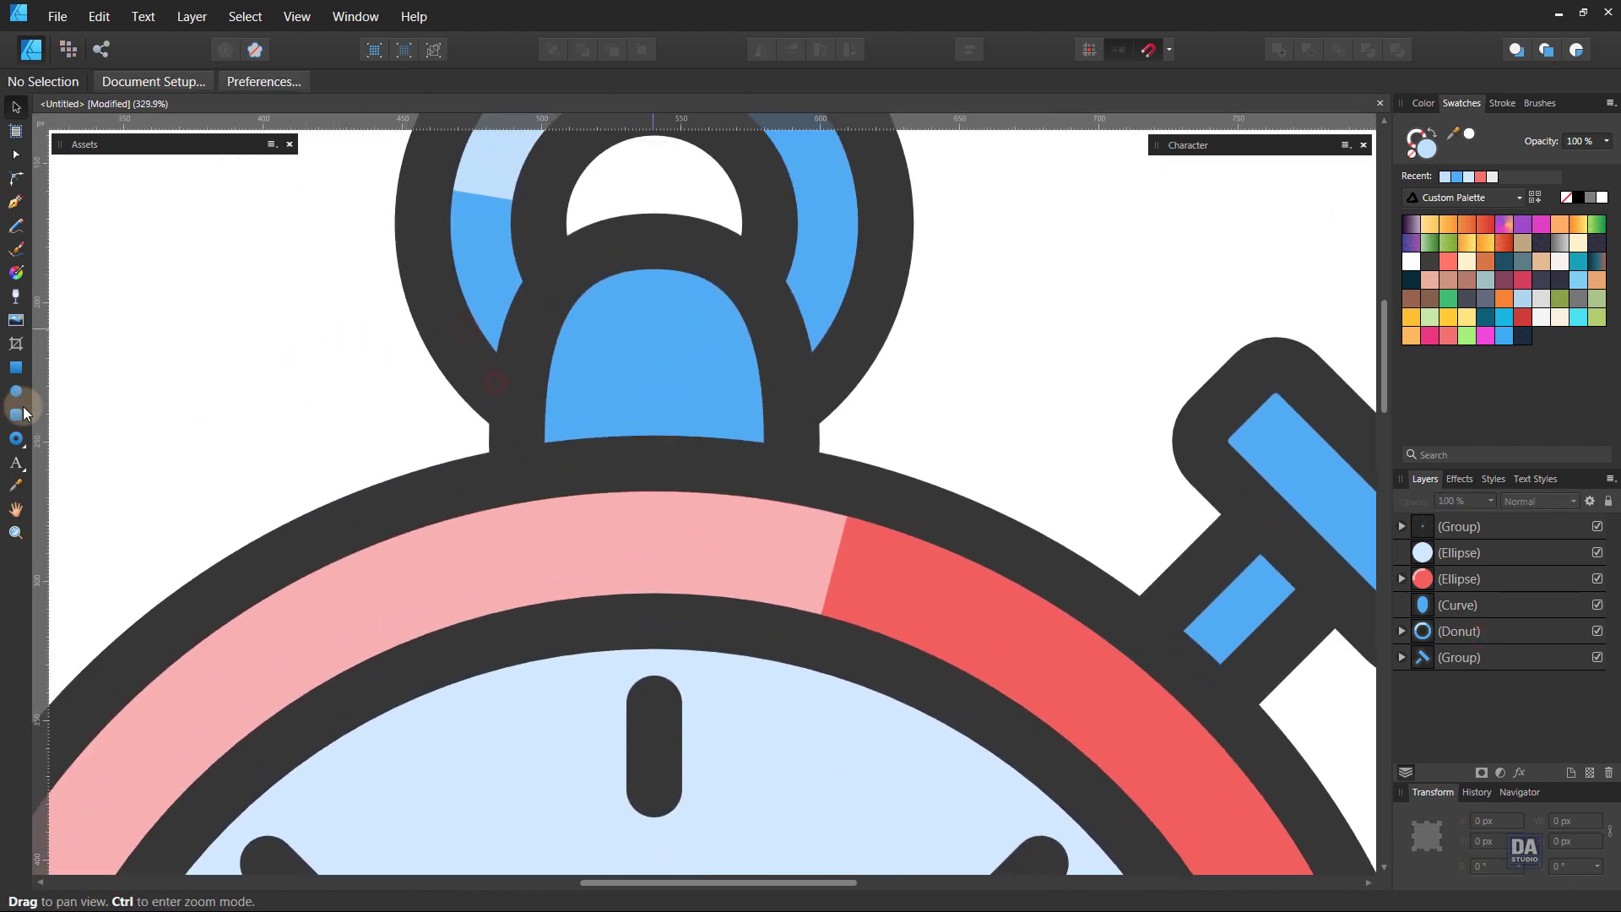
left_click(17, 392)
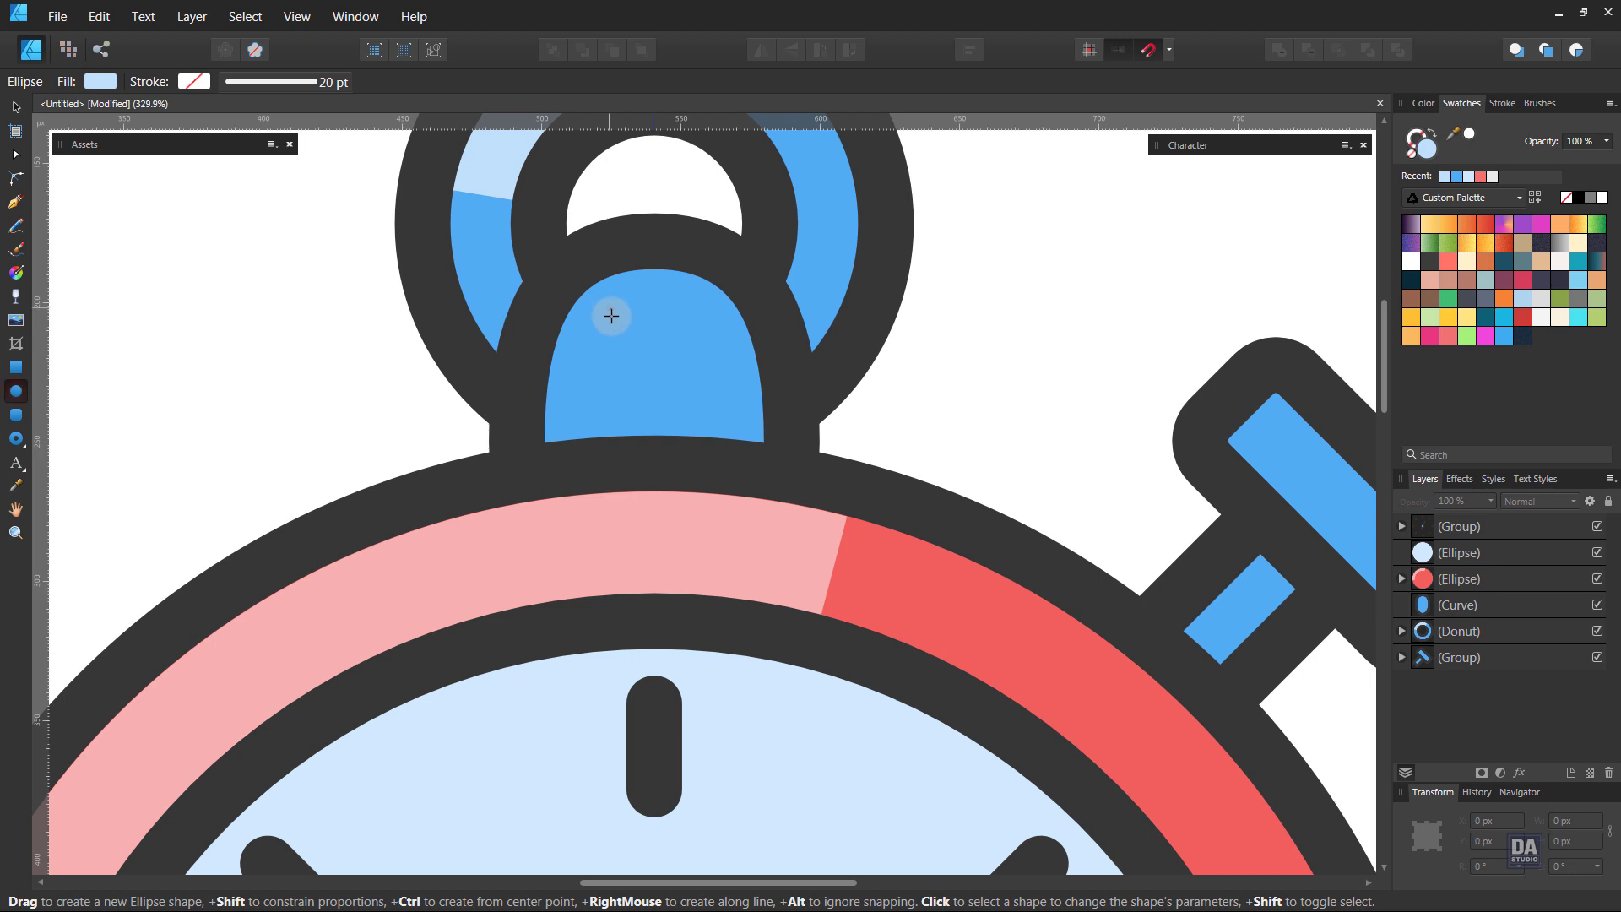
mouse_move(609, 309)
left_mouse_down()
mouse_move(688, 411)
mouse_move(625, 372)
left_mouse_up()
key("v")
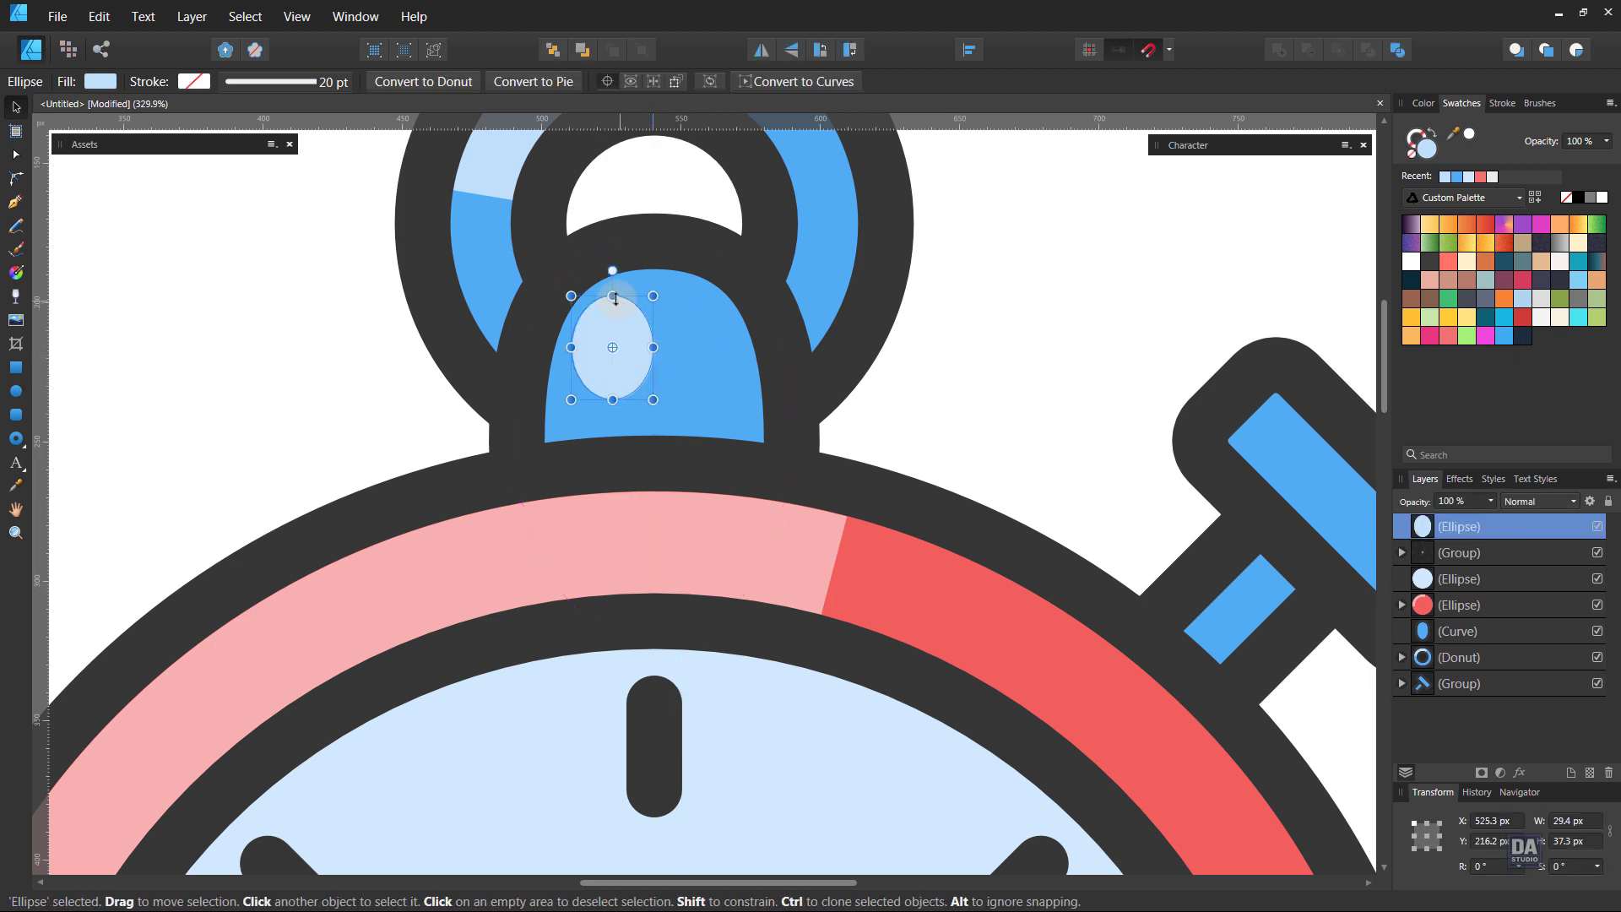
Convert the knob's highlight ellipse to curves and extend its top and bottom node handles to make the shape squarer
left_click(770, 81)
key("a")
left_click(613, 295)
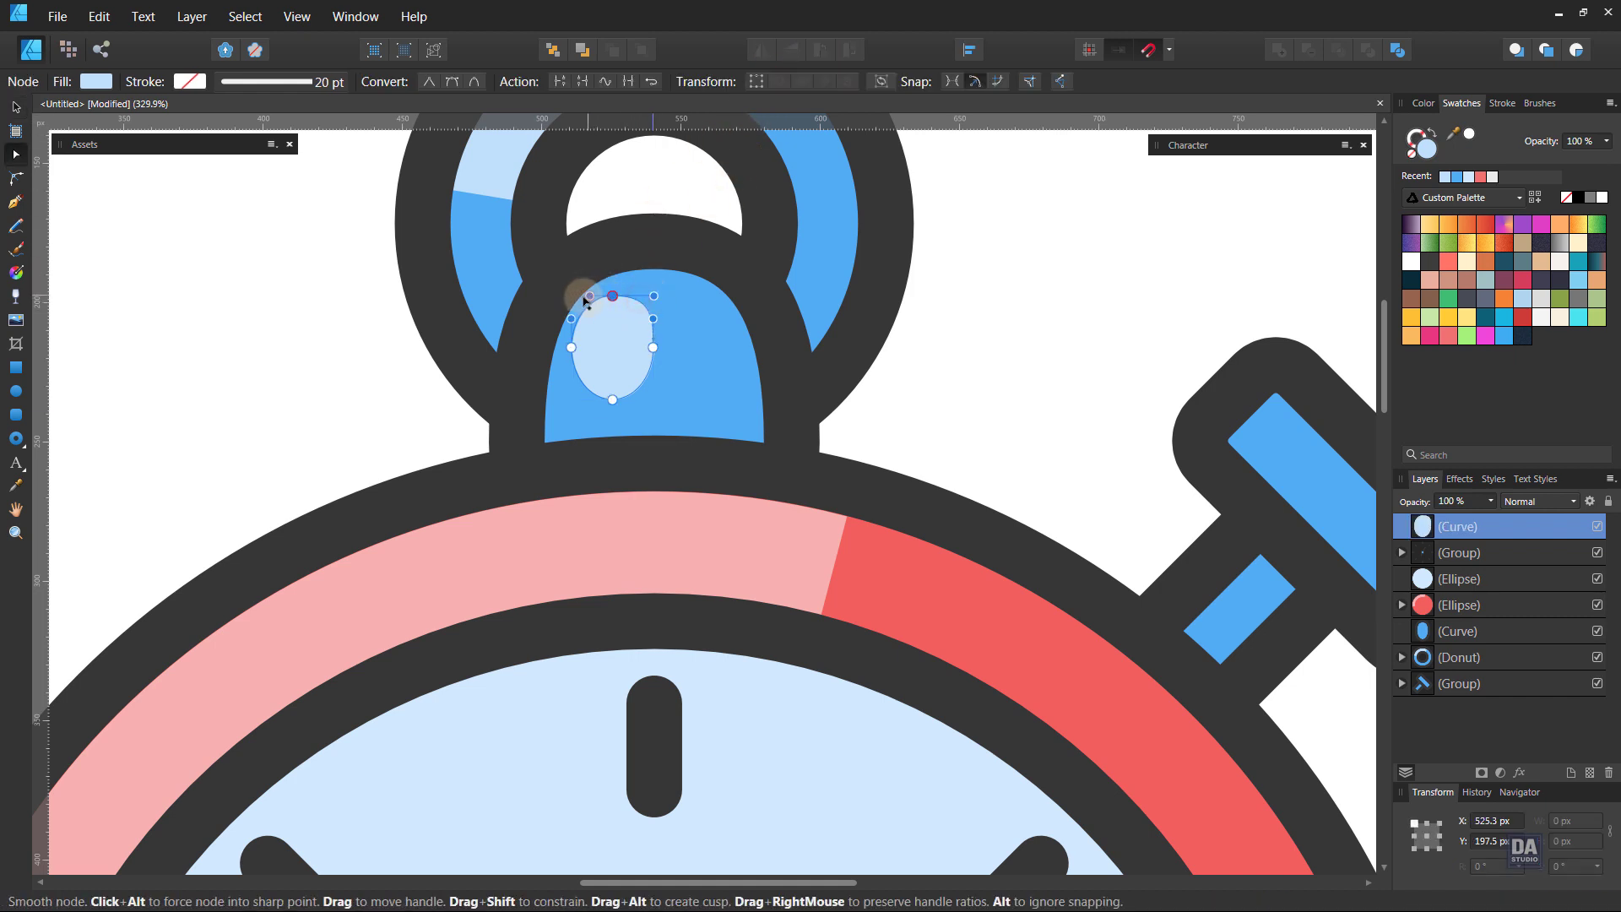
left_click(612, 400)
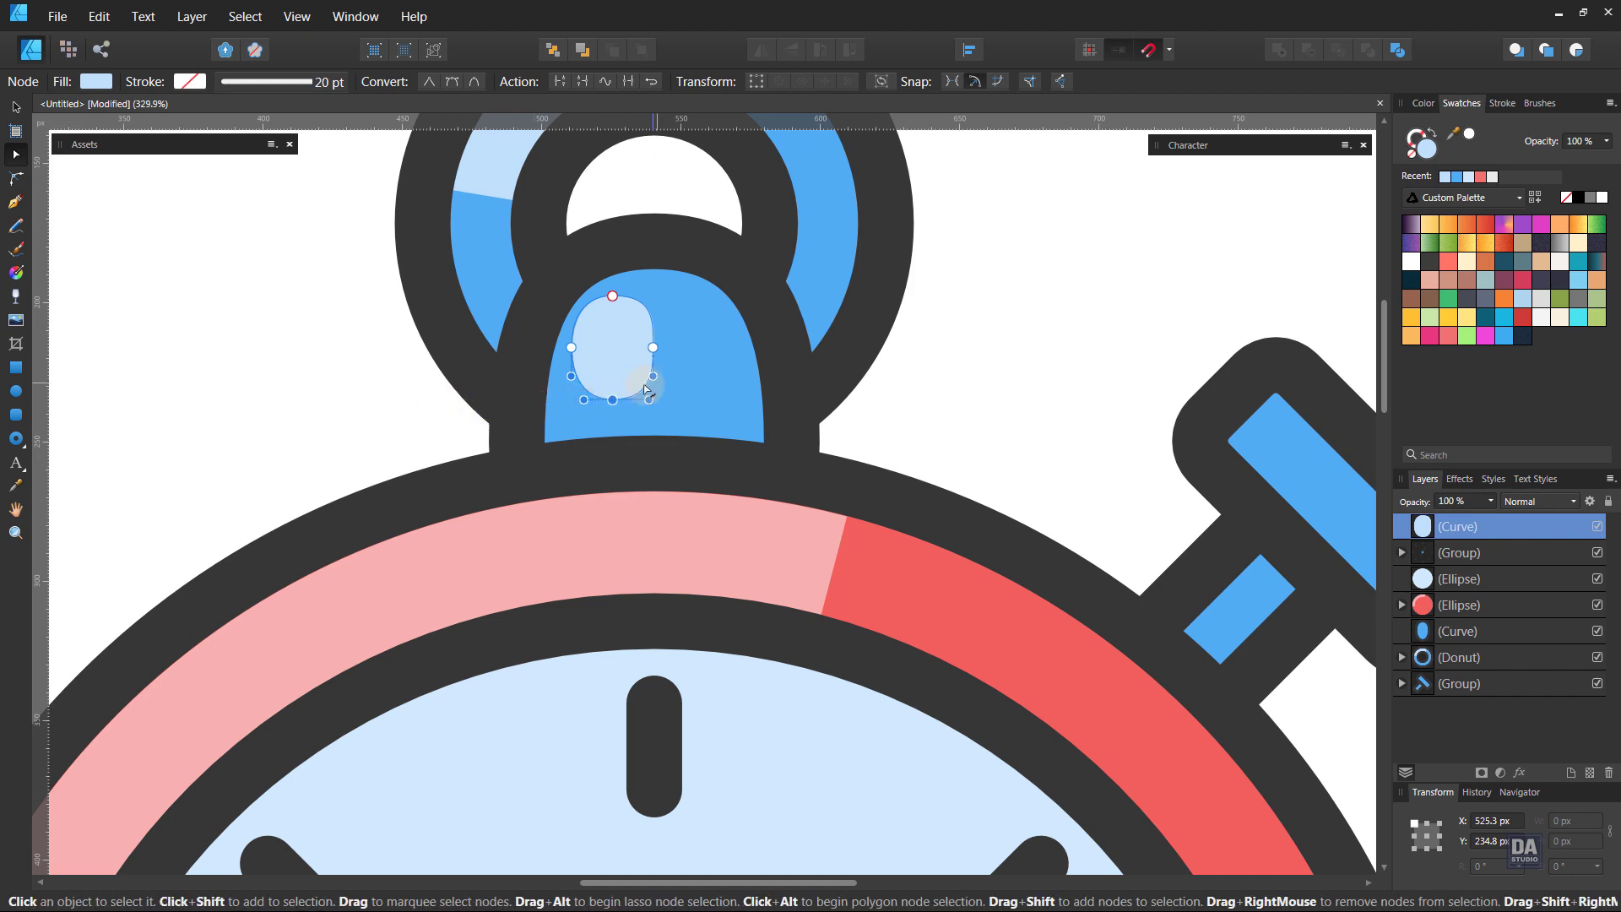
left_click(963, 364)
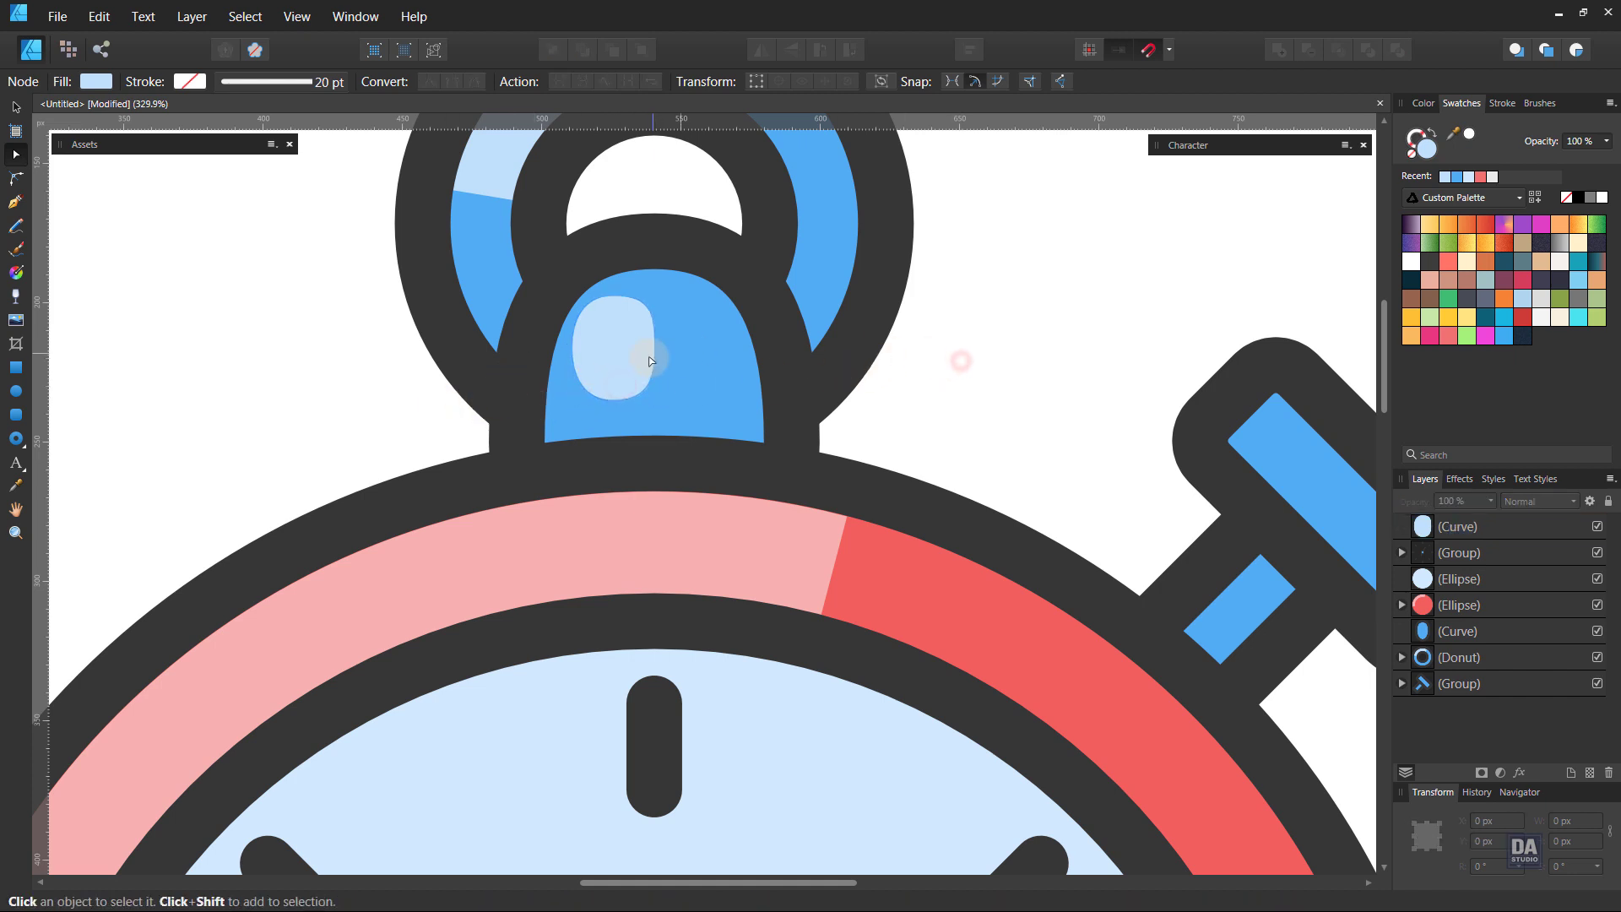
left_click(625, 347)
left_click(612, 295)
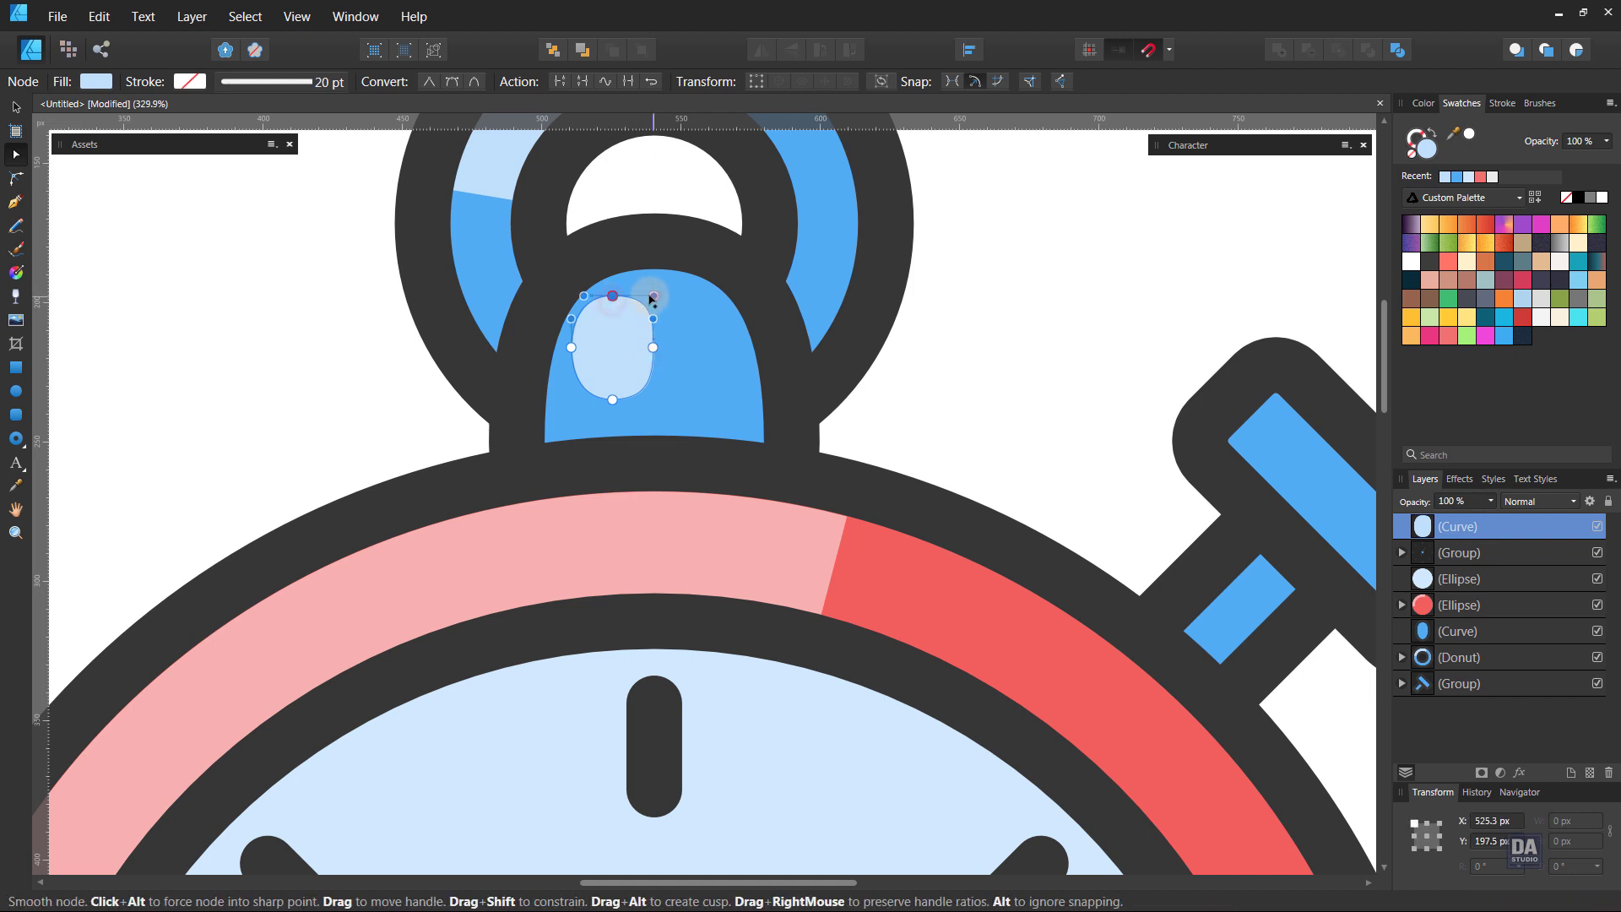
left_click(928, 374)
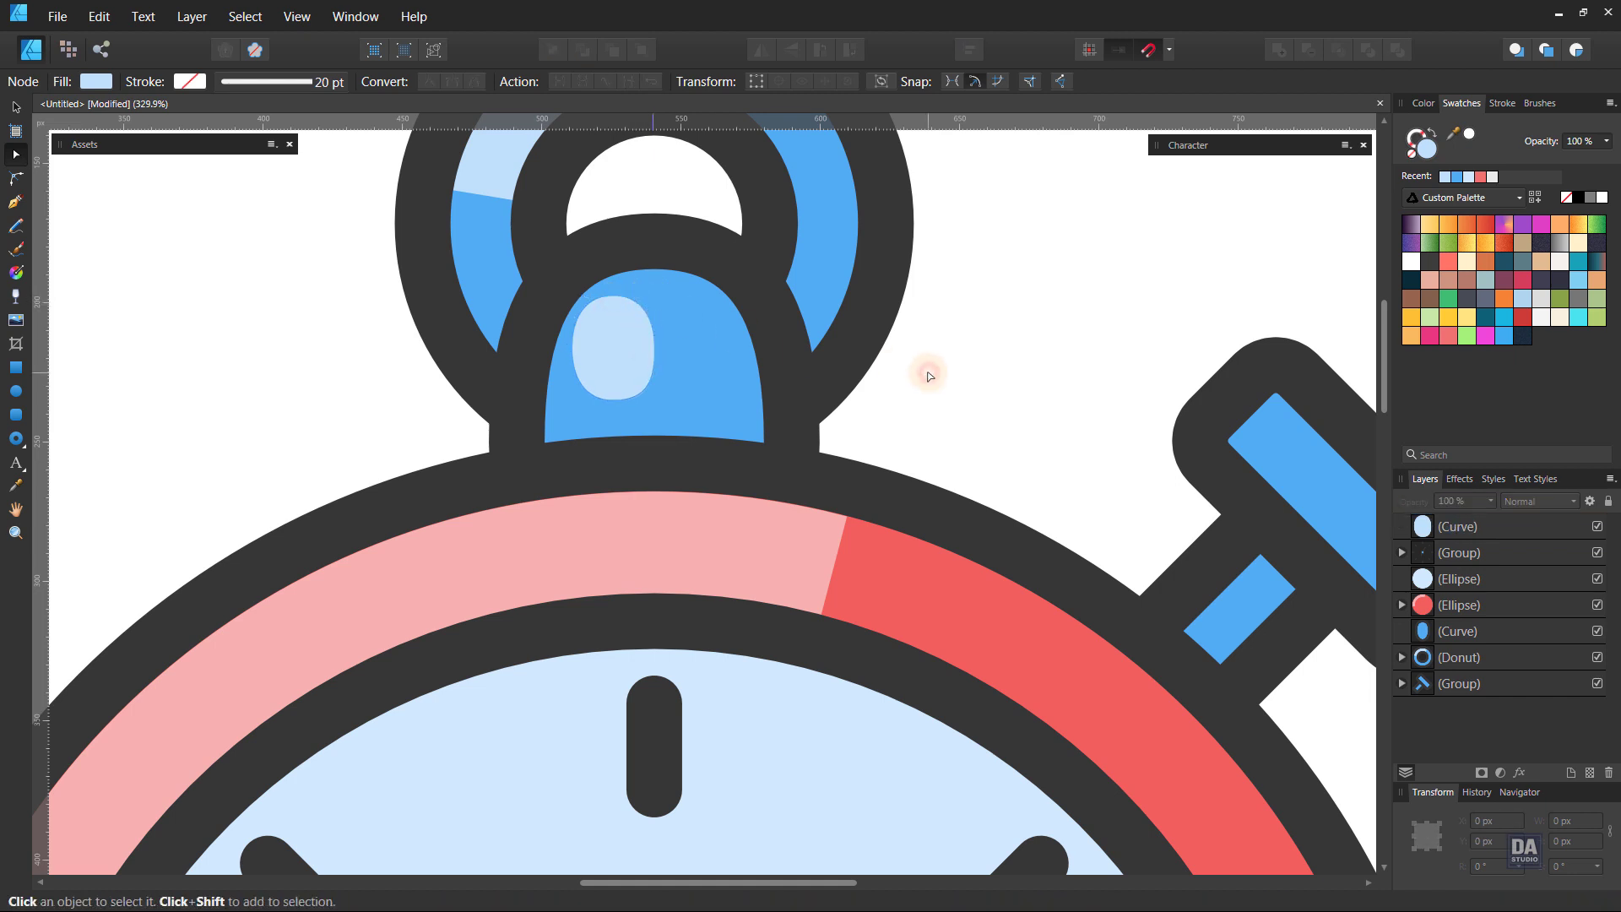
Move the knob highlight down slightly and change its fill to the paler blue #D7E9F9
left_click(616, 363)
key("v")
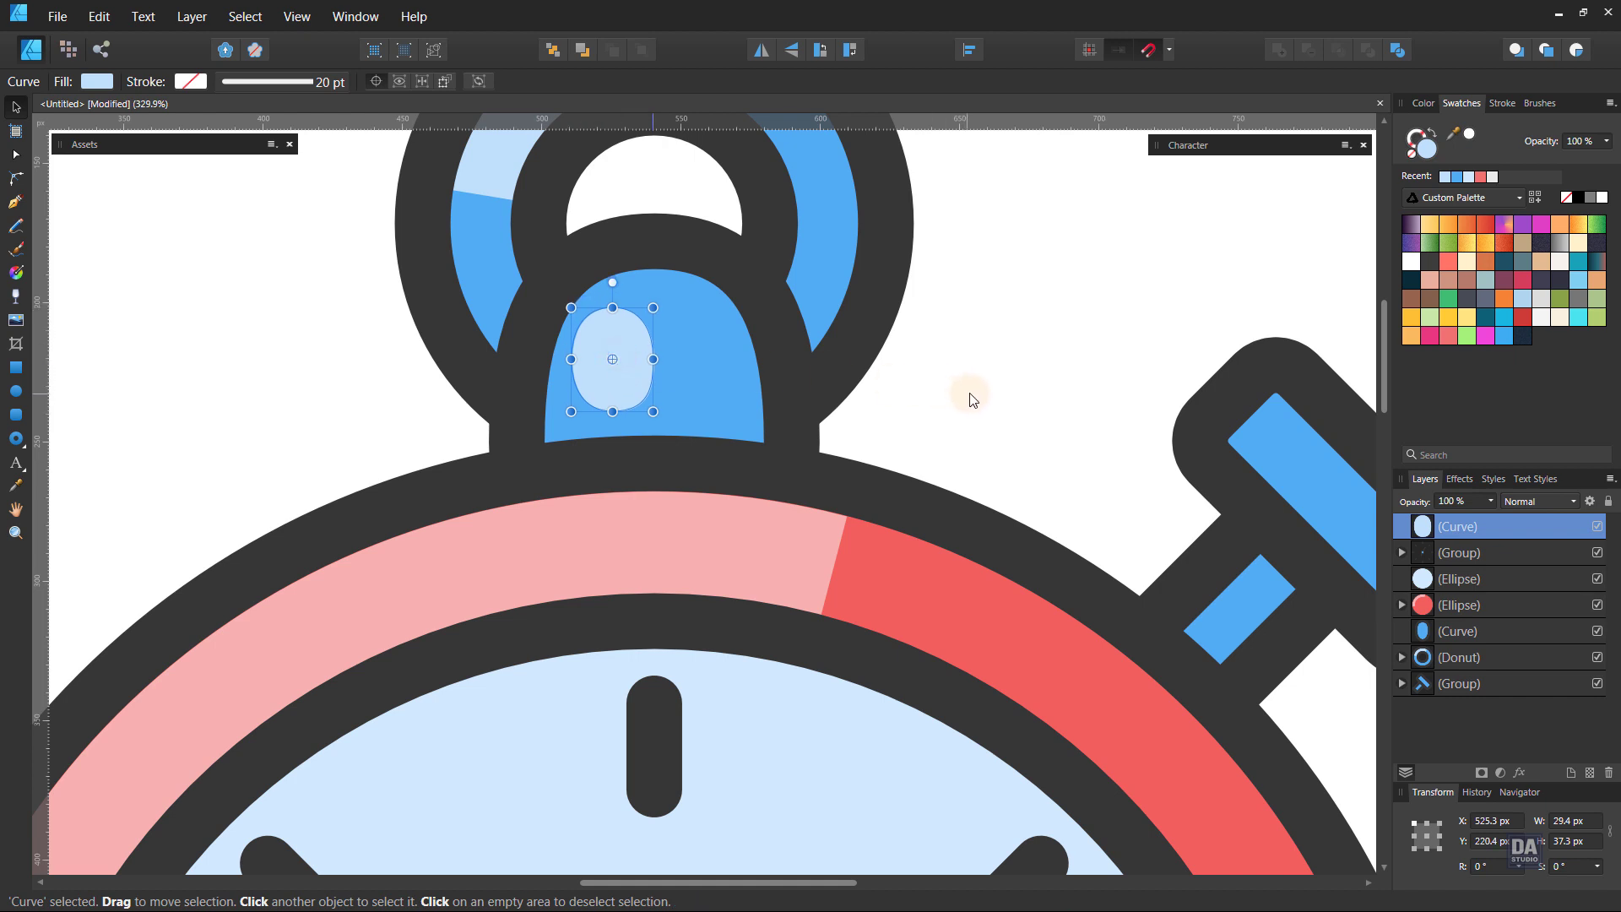
left_click(1432, 157)
left_click_drag(984, 272, 1018, 268)
left_click_drag(1152, 327, 1107, 326)
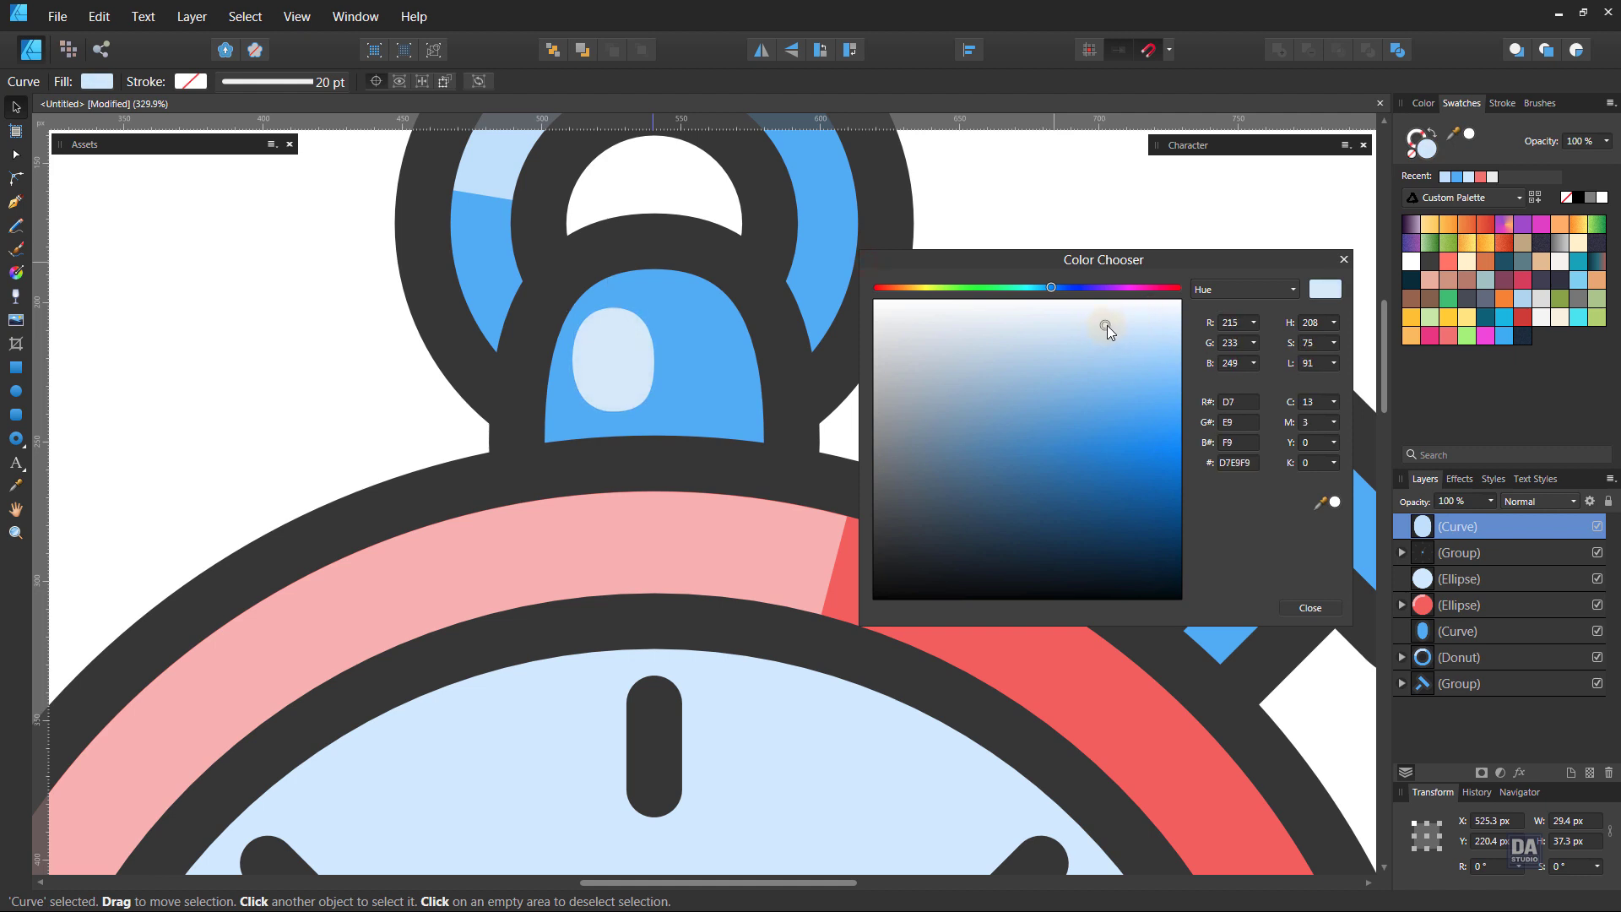
left_click(1310, 607)
left_click(1043, 362)
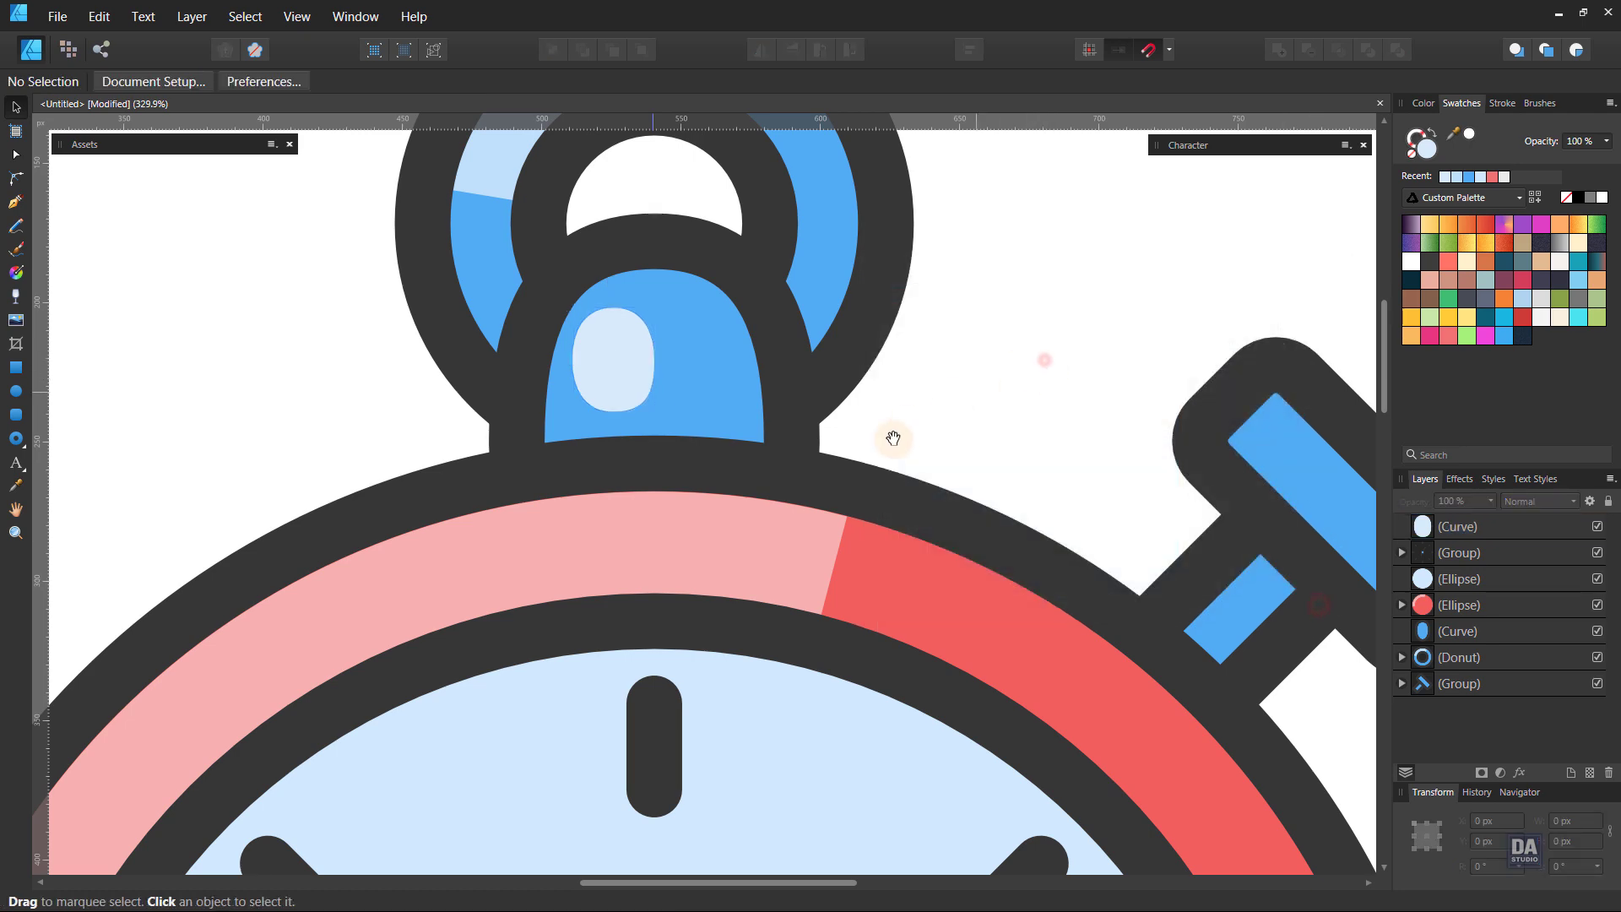
Duplicate the rounded rectangle inside the side button's group and give the copy the recent pale blue fill without an outline
key("z")
left_click_drag(912, 456, 181, 302)
key("h")
left_click_drag(849, 600, 430, 498)
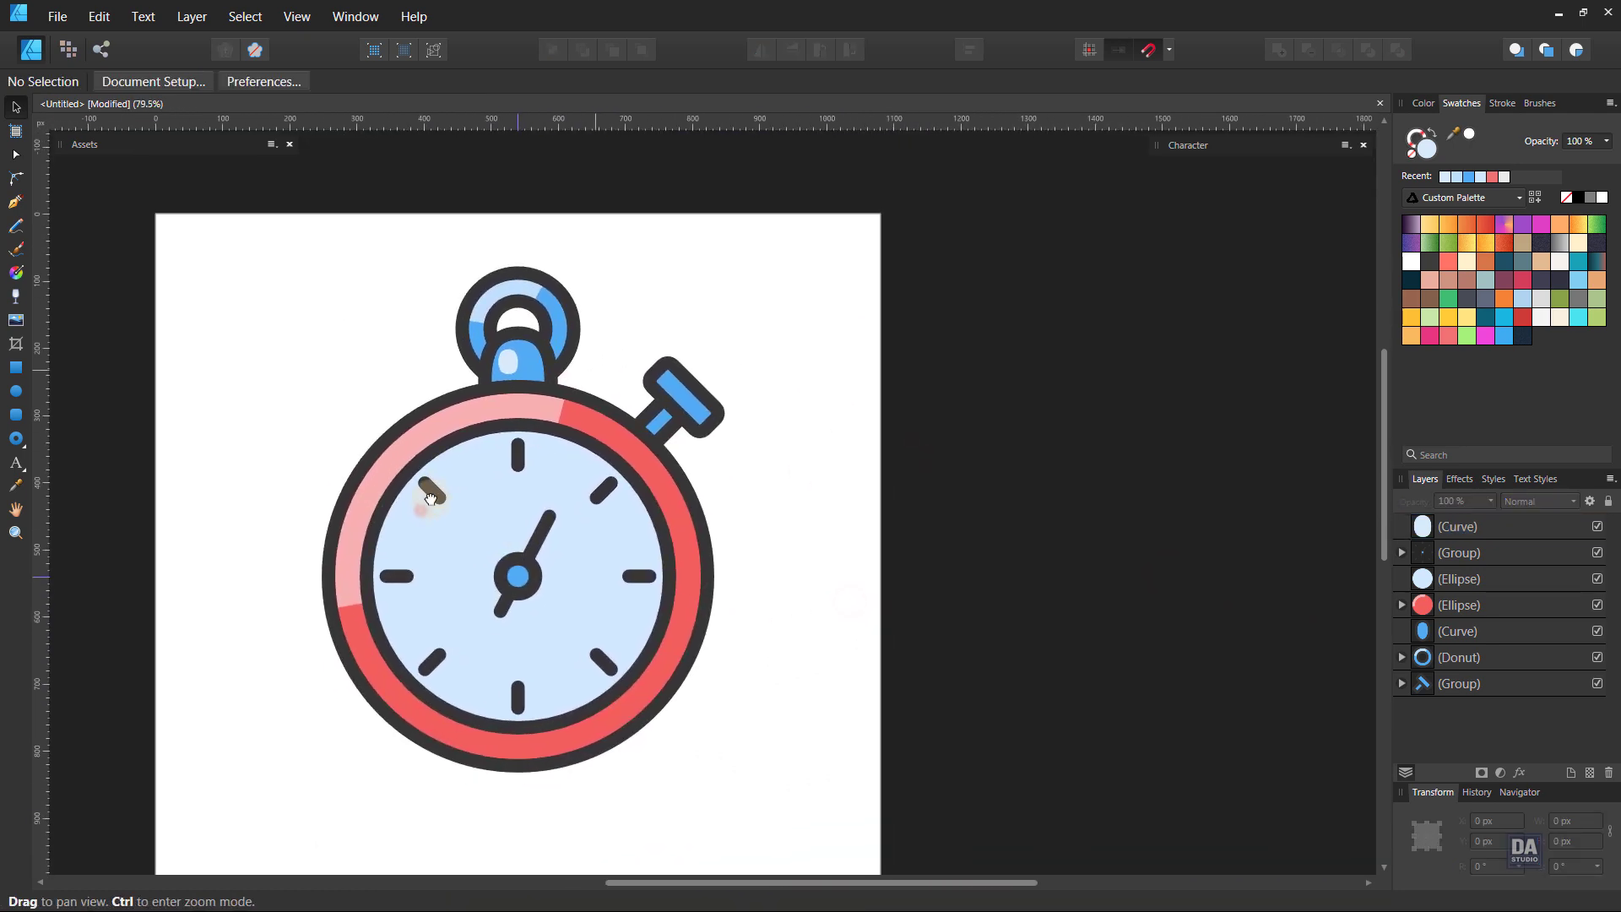
left_click_drag(720, 373, 1010, 409)
left_click_drag(658, 345, 755, 366)
left_click_drag(550, 453, 680, 456)
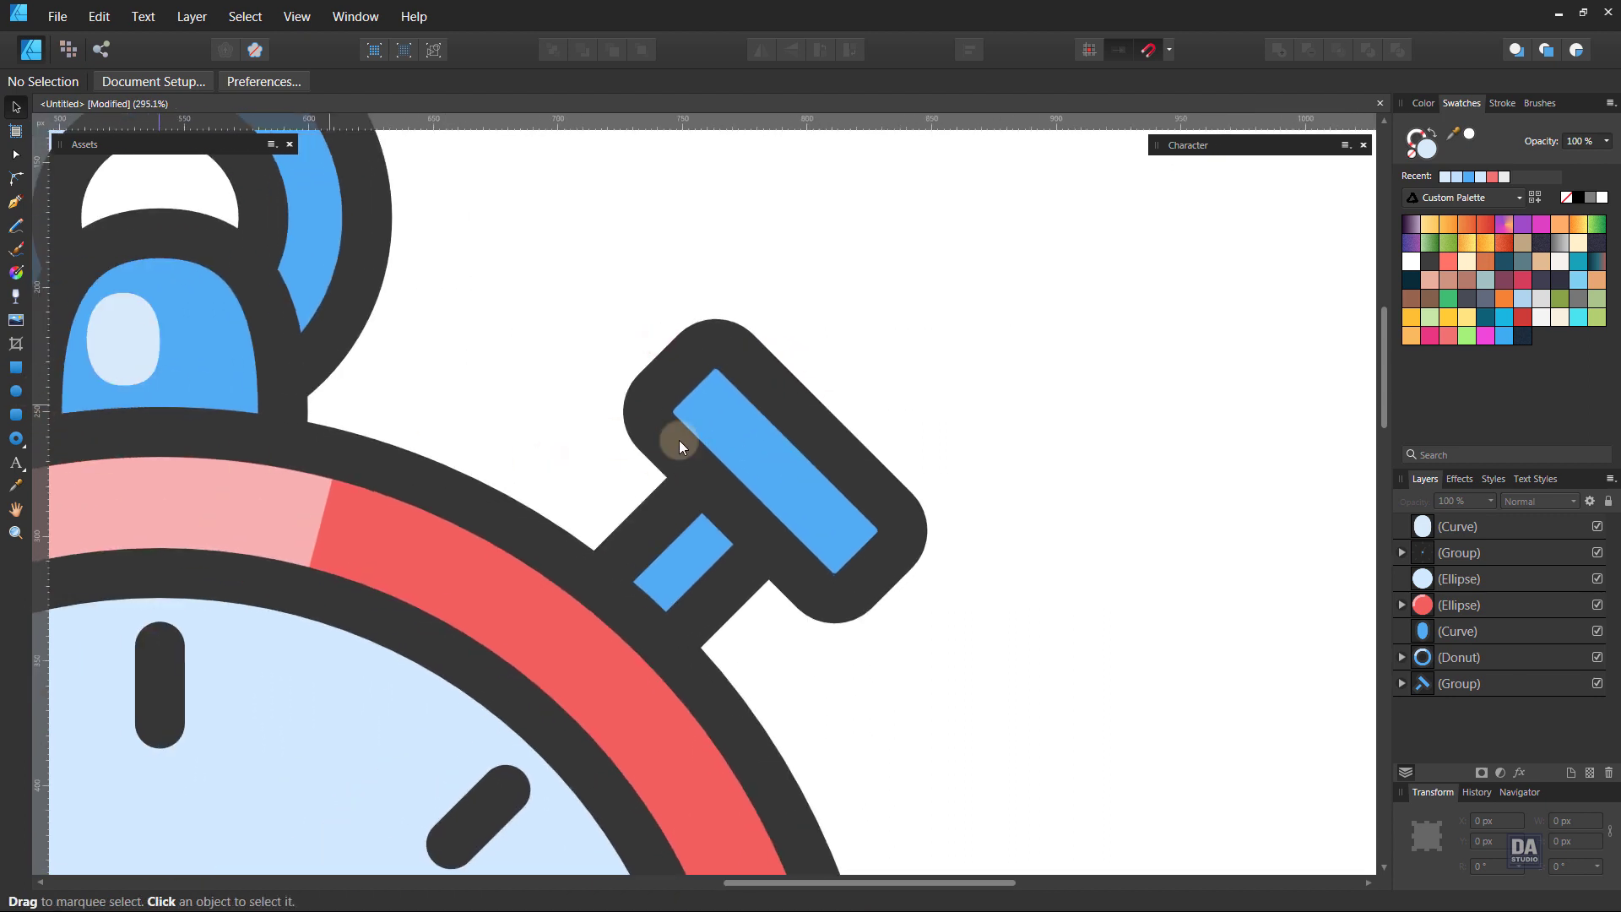
left_click(689, 445)
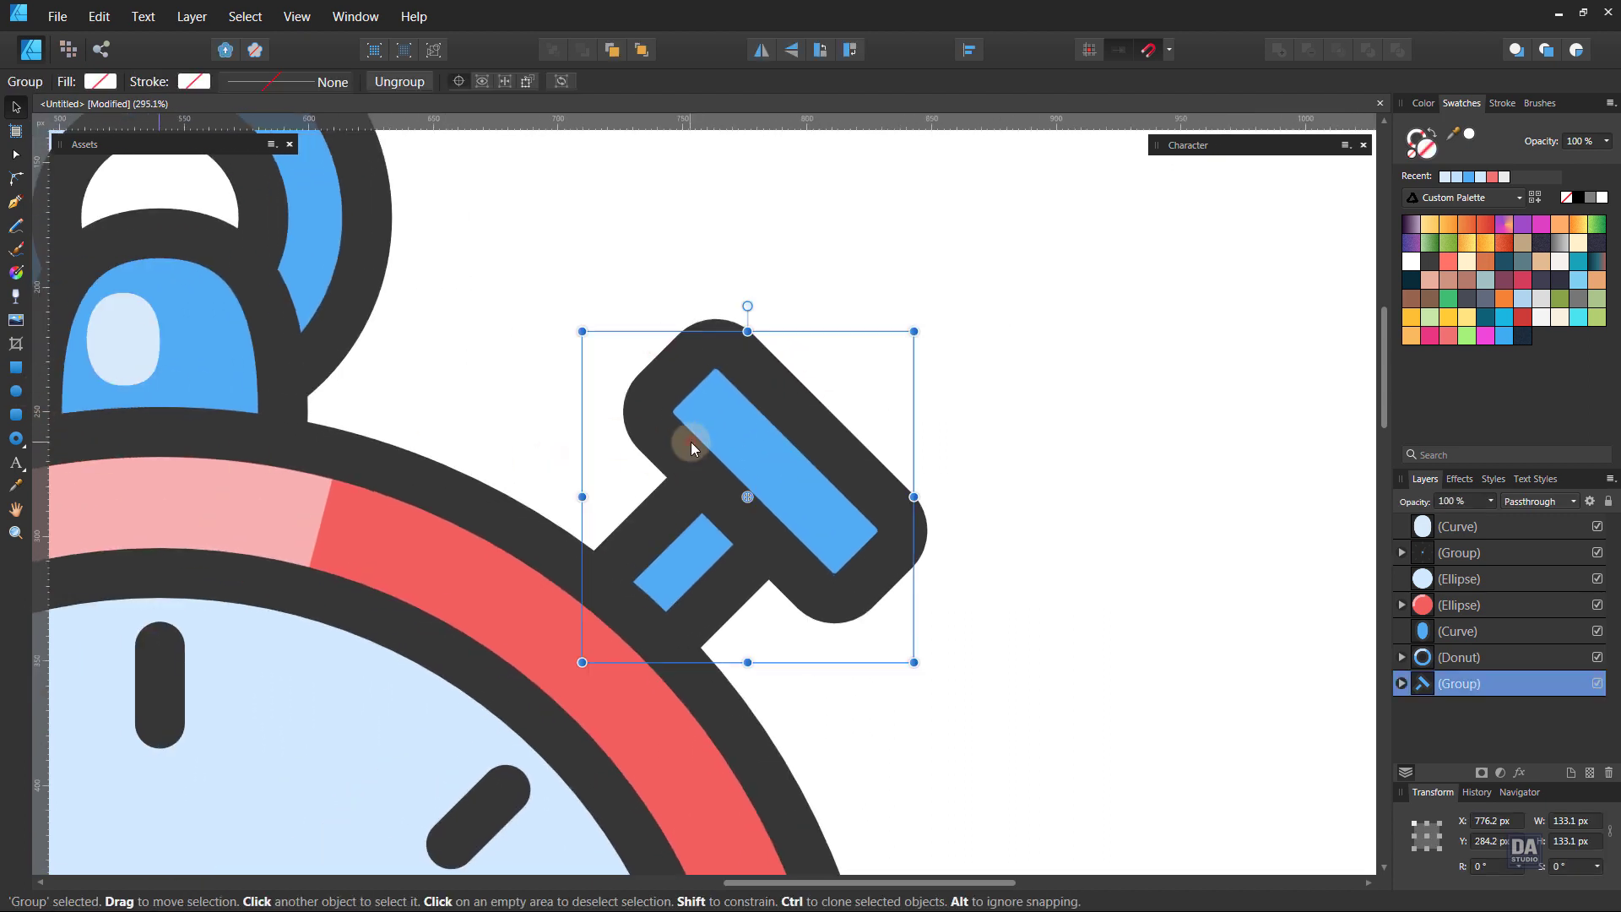
left_click(1444, 720)
right_click(1472, 723)
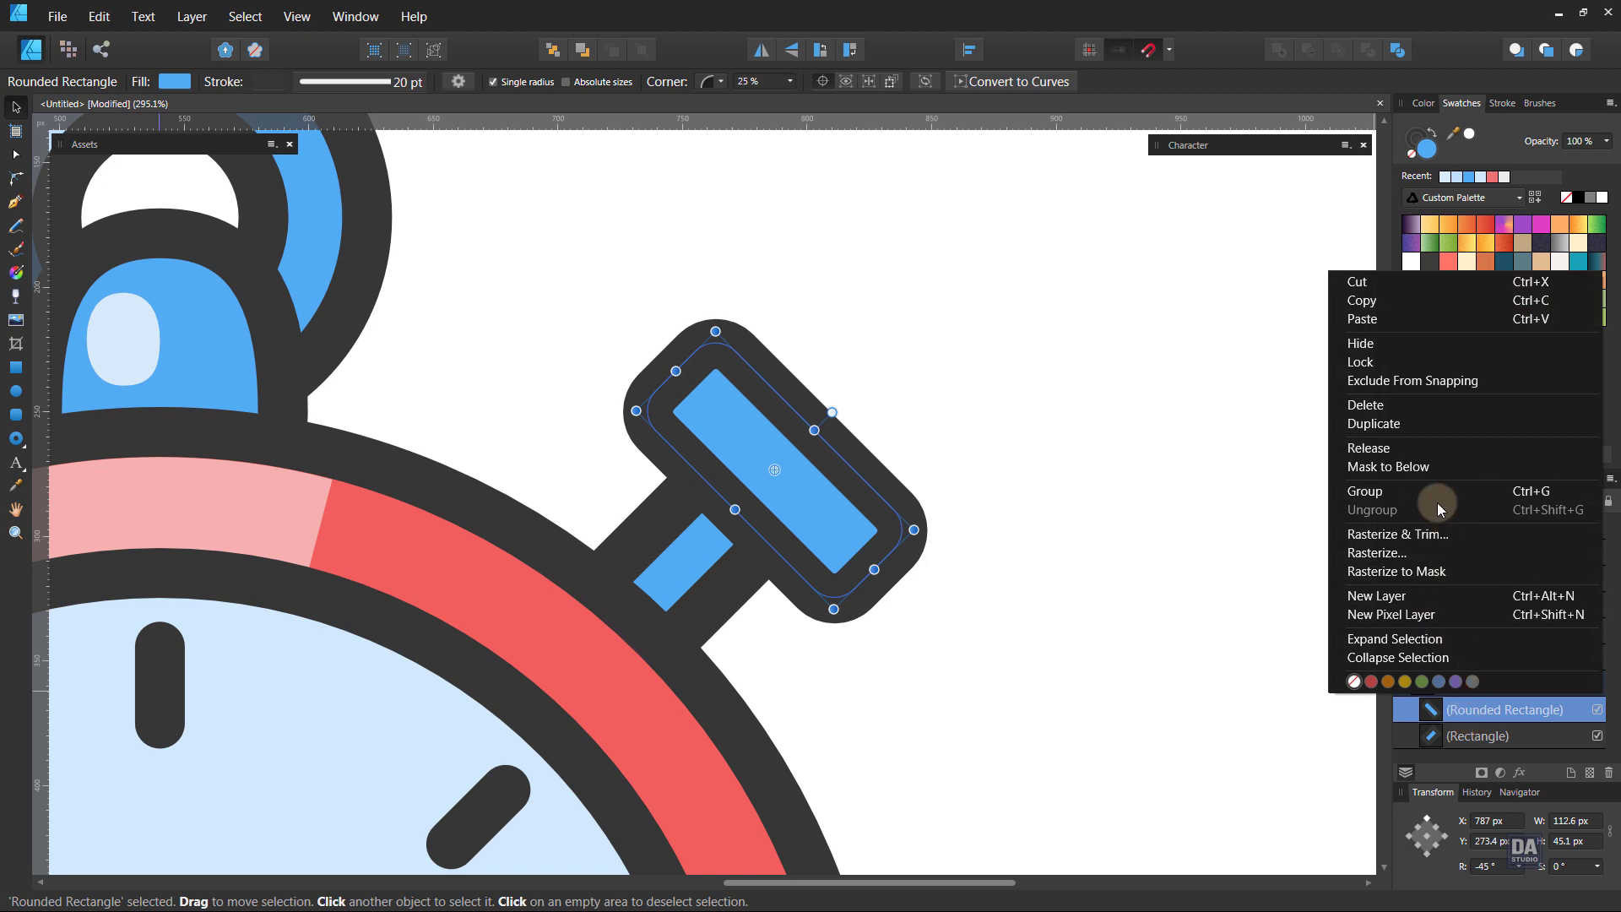
left_click(1435, 423)
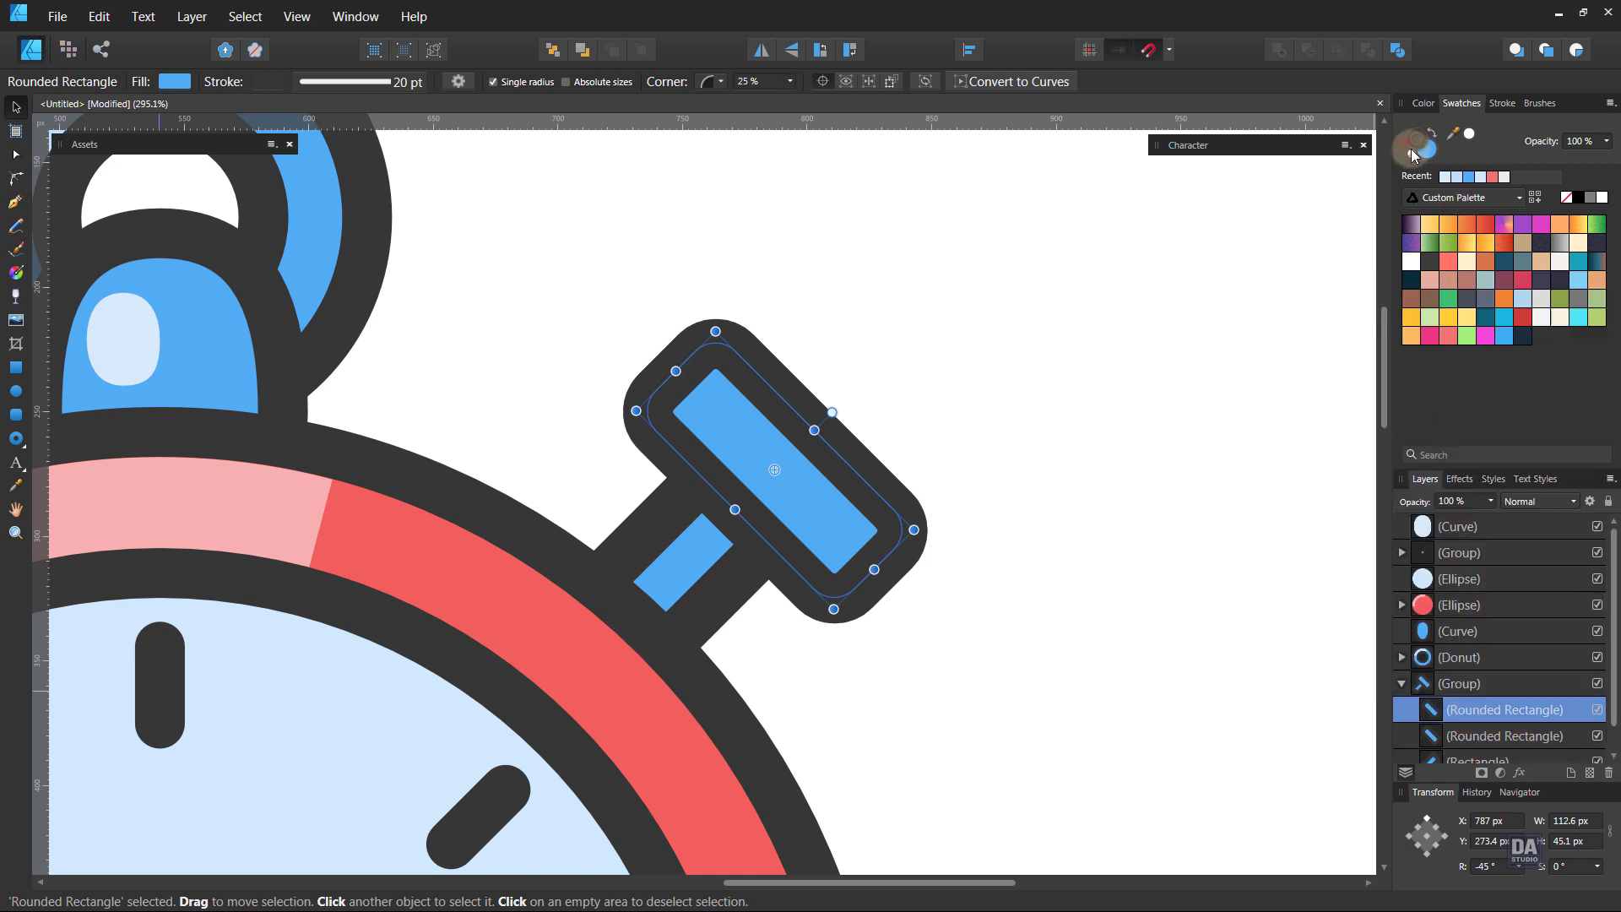
left_click(1422, 158)
left_click(1446, 178)
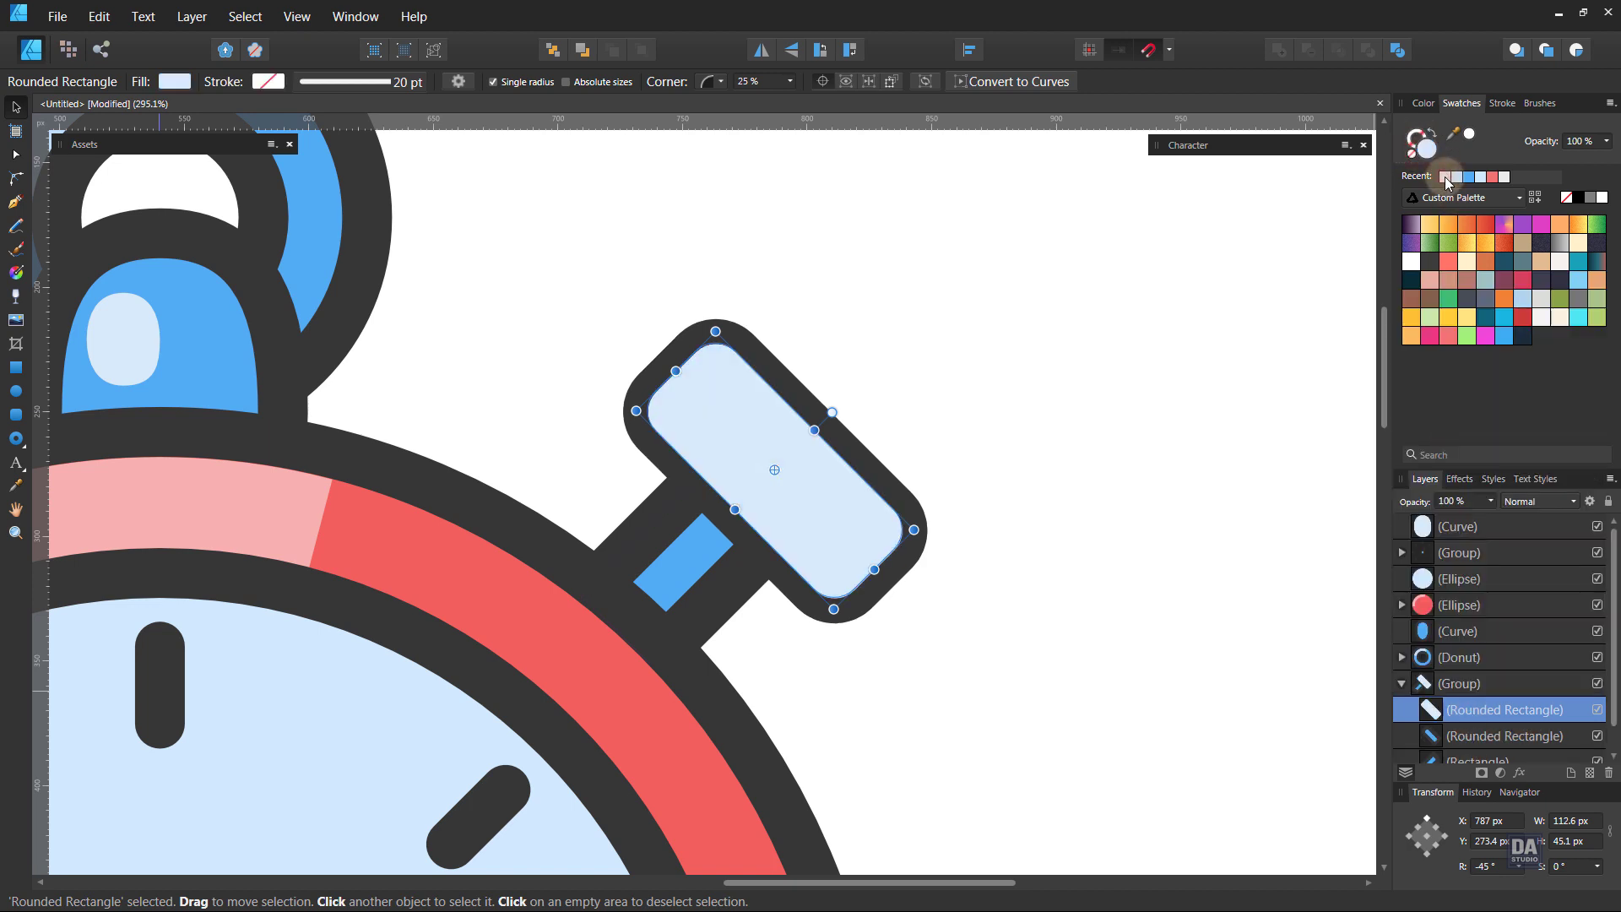
Shorten the pale blue copy to about 41 px wide from its lower end and clip it inside the original rounded rectangle
left_click_drag(874, 569, 748, 443)
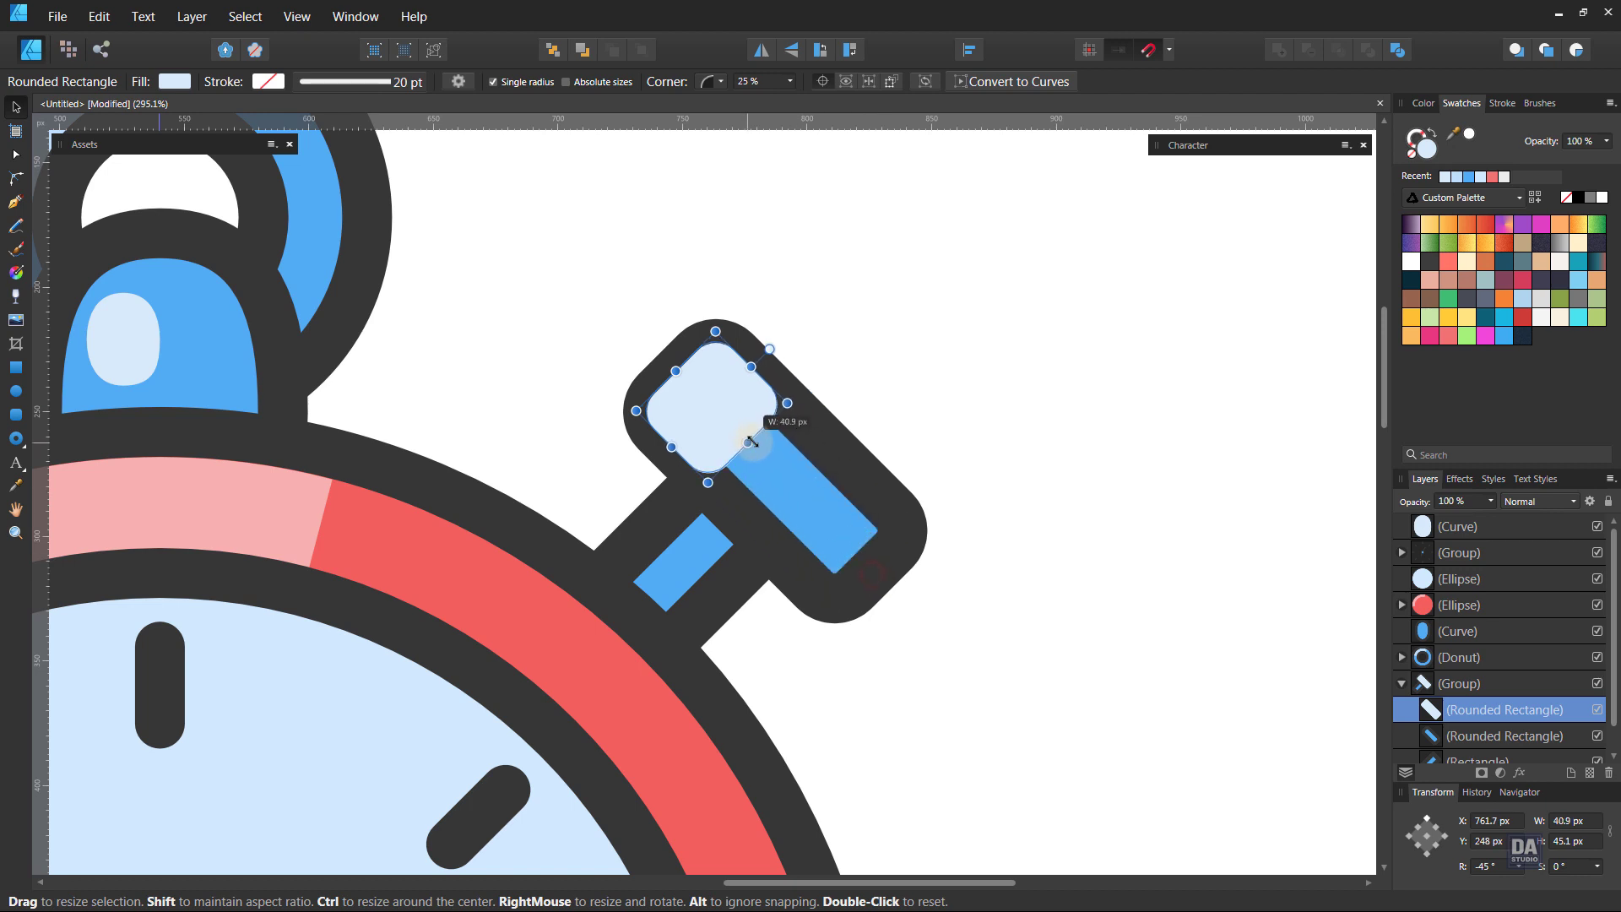
left_click_drag(1500, 724, 1494, 737)
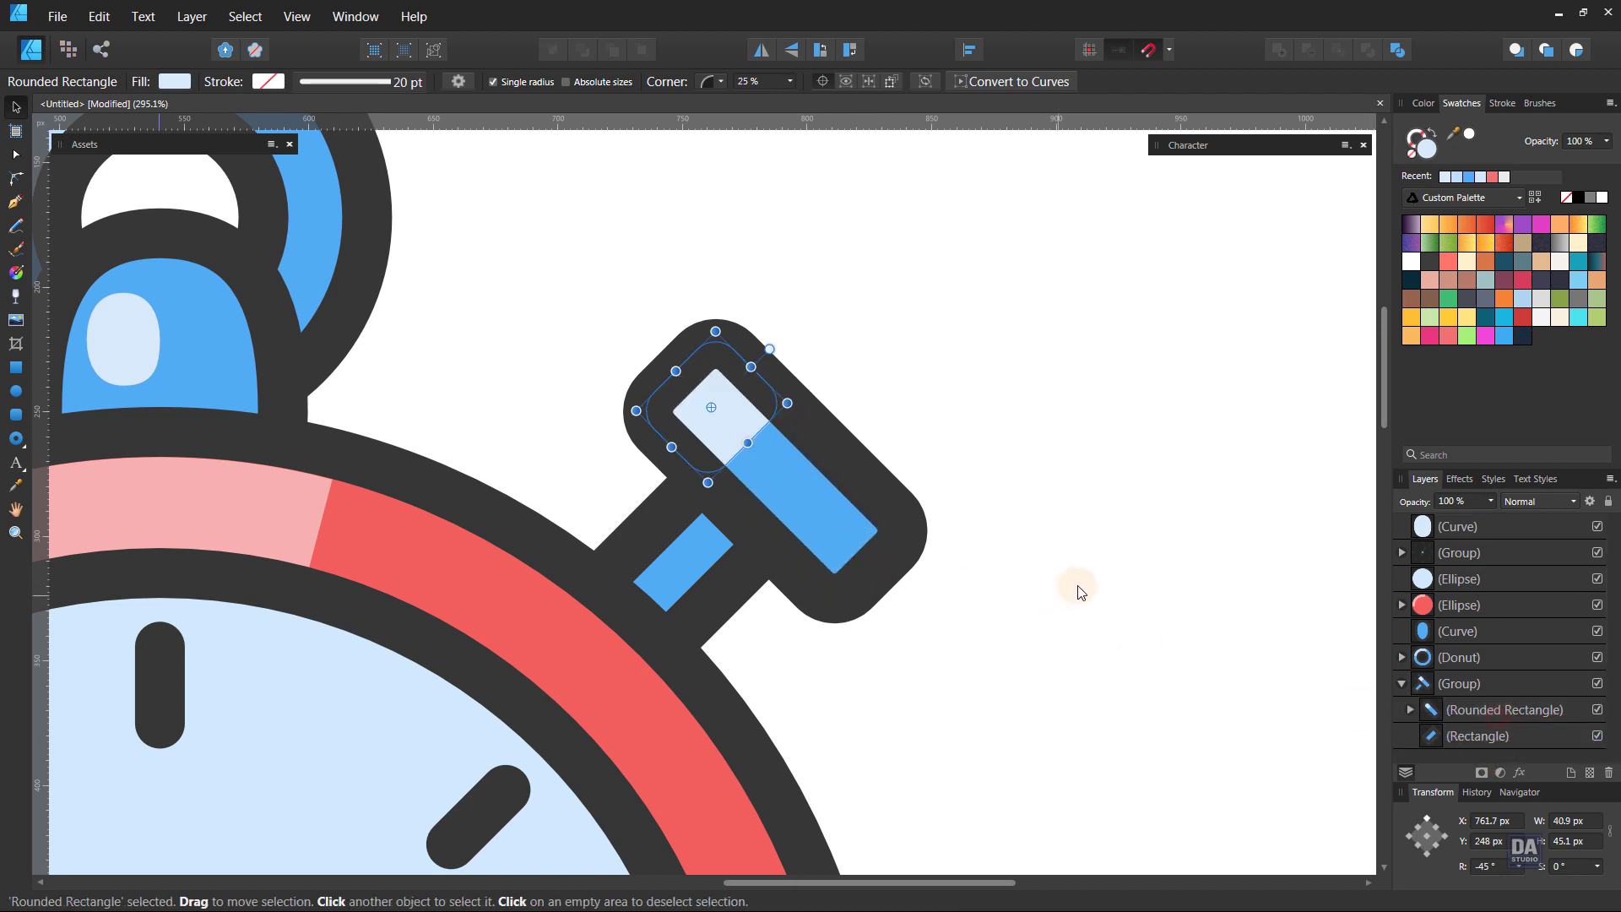
mouse_move(747, 443)
left_mouse_down()
mouse_move(771, 464)
mouse_move(754, 449)
left_mouse_up()
left_click(1051, 529)
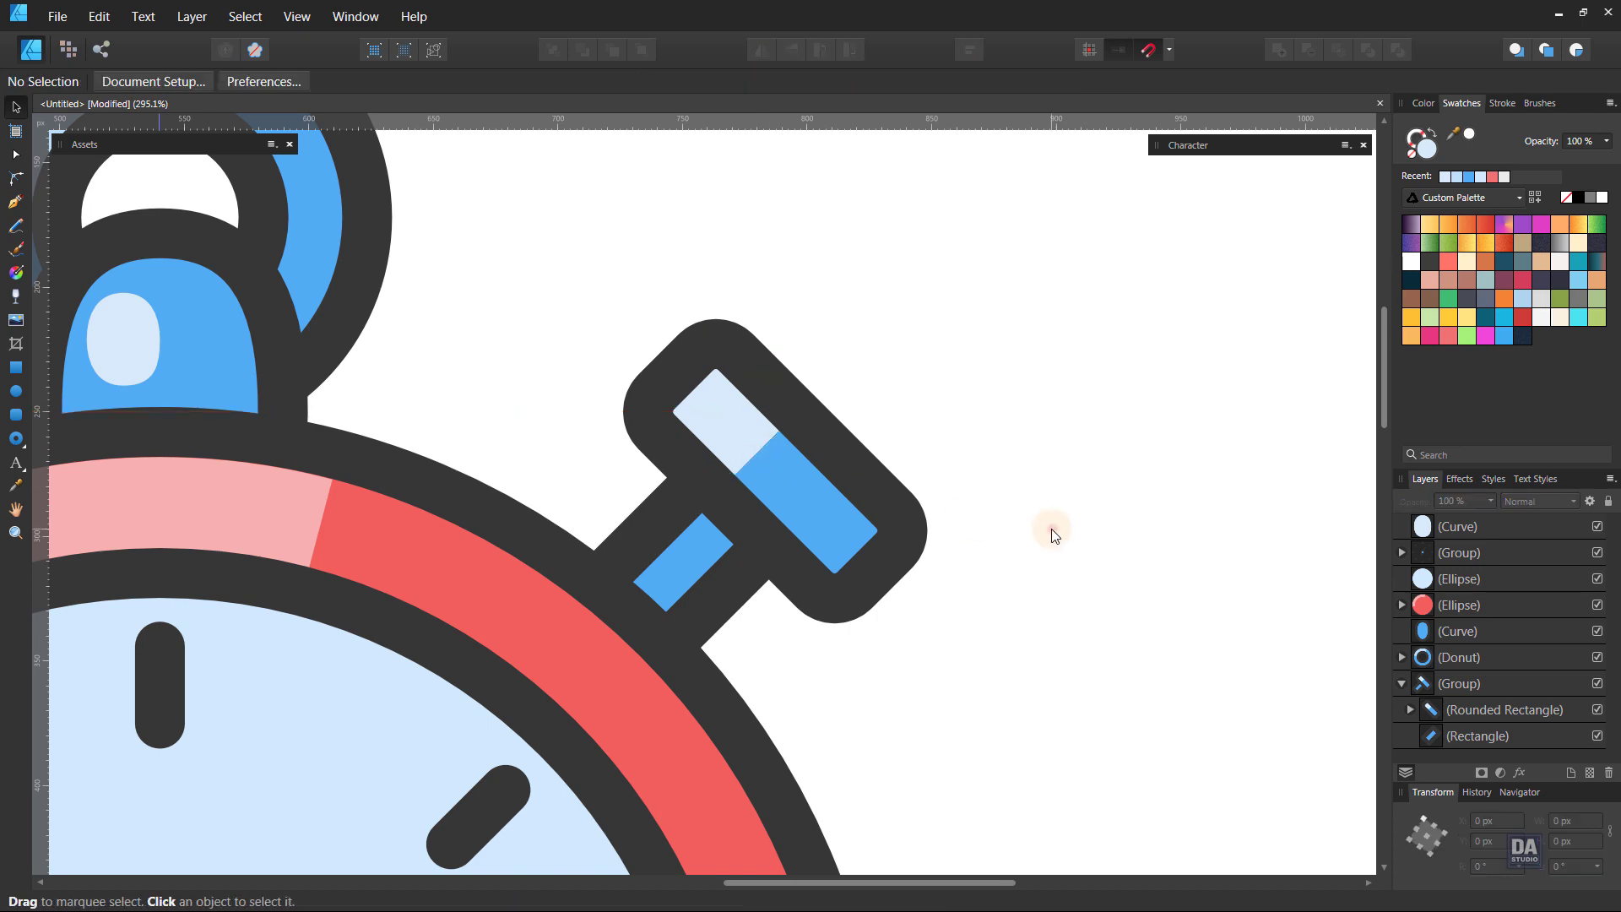
Trim the side button's clipped highlight to about 39.7 px wide and lower its opacity to 75%
key("z")
left_click_drag(1127, 577, 954, 591)
left_click_drag(1078, 636, 929, 549)
left_click_drag(851, 446, 1127, 448)
left_click(793, 432)
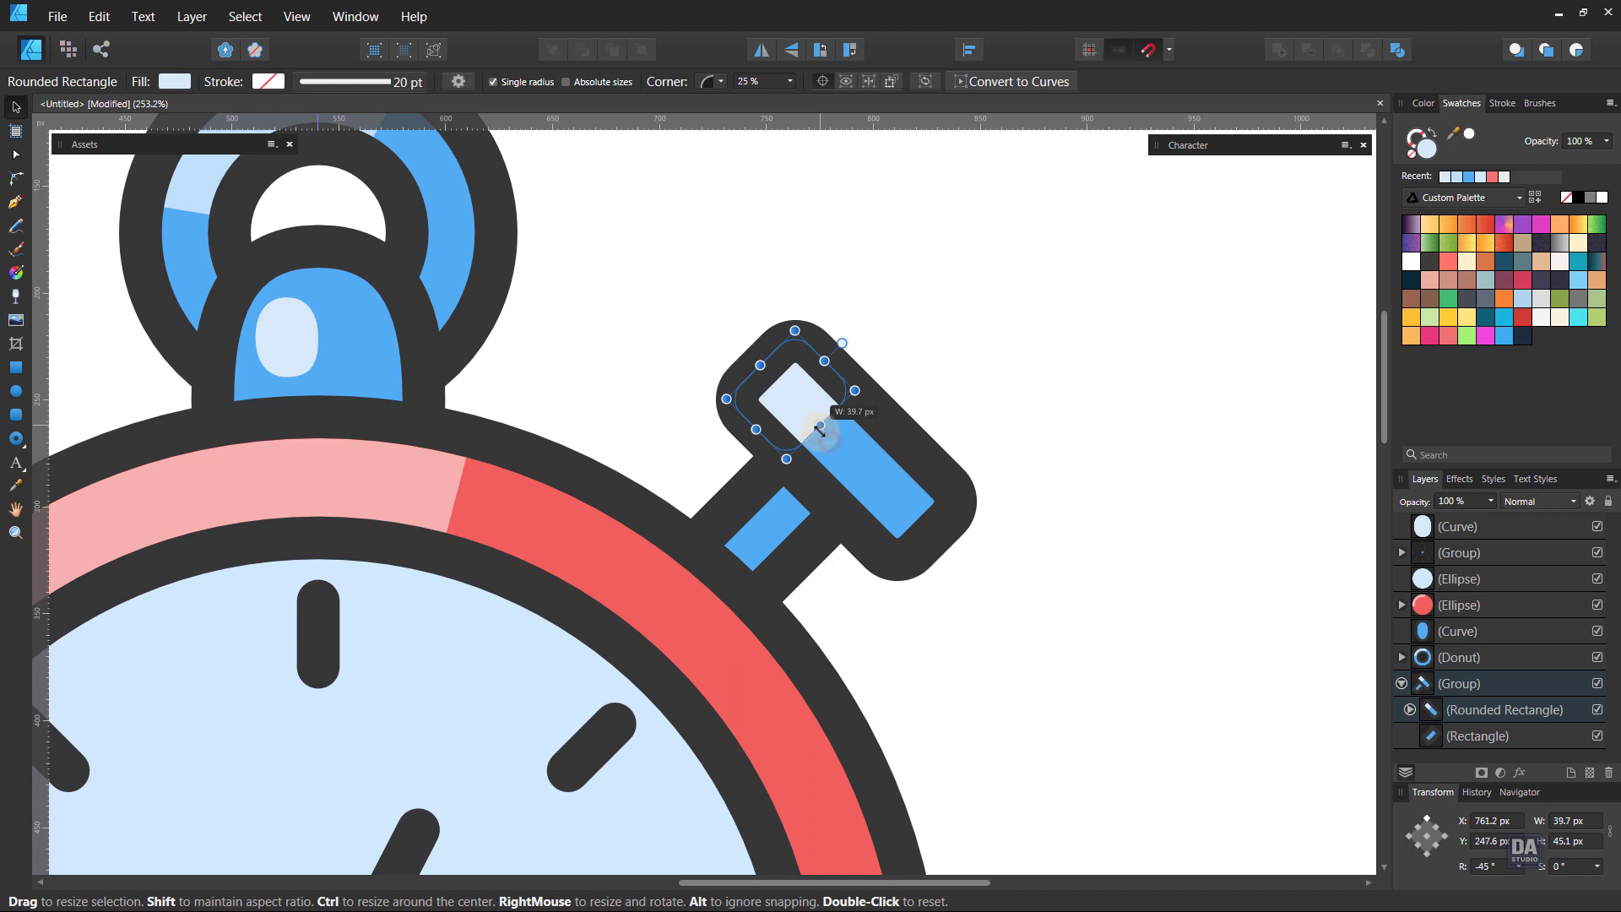
left_click_drag(1492, 505, 1471, 521)
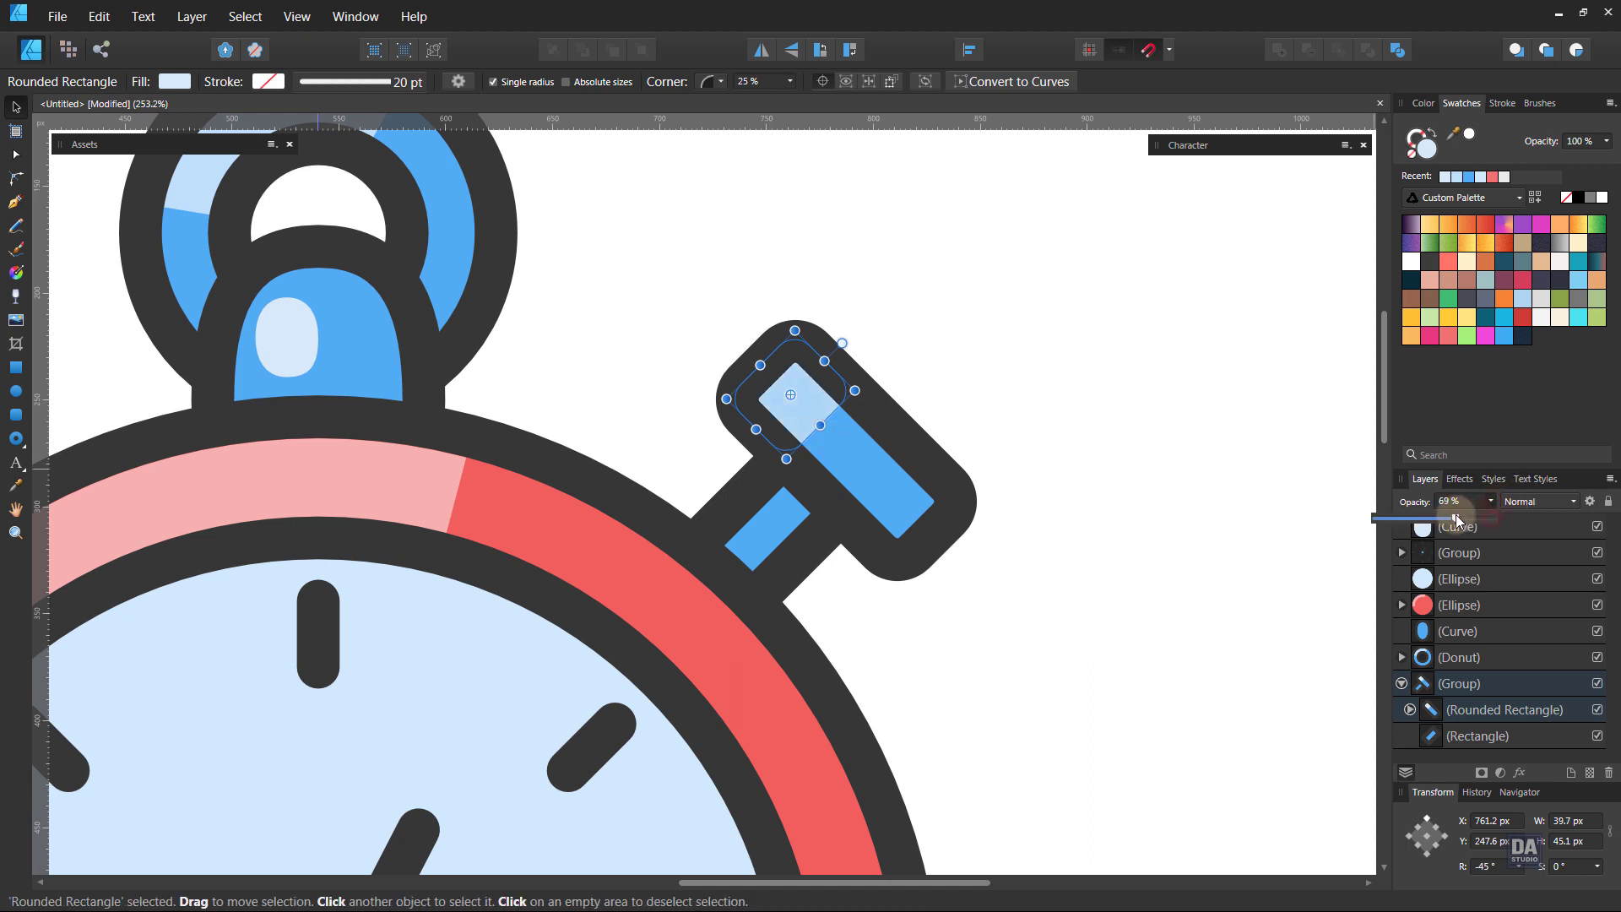
left_click(1152, 508)
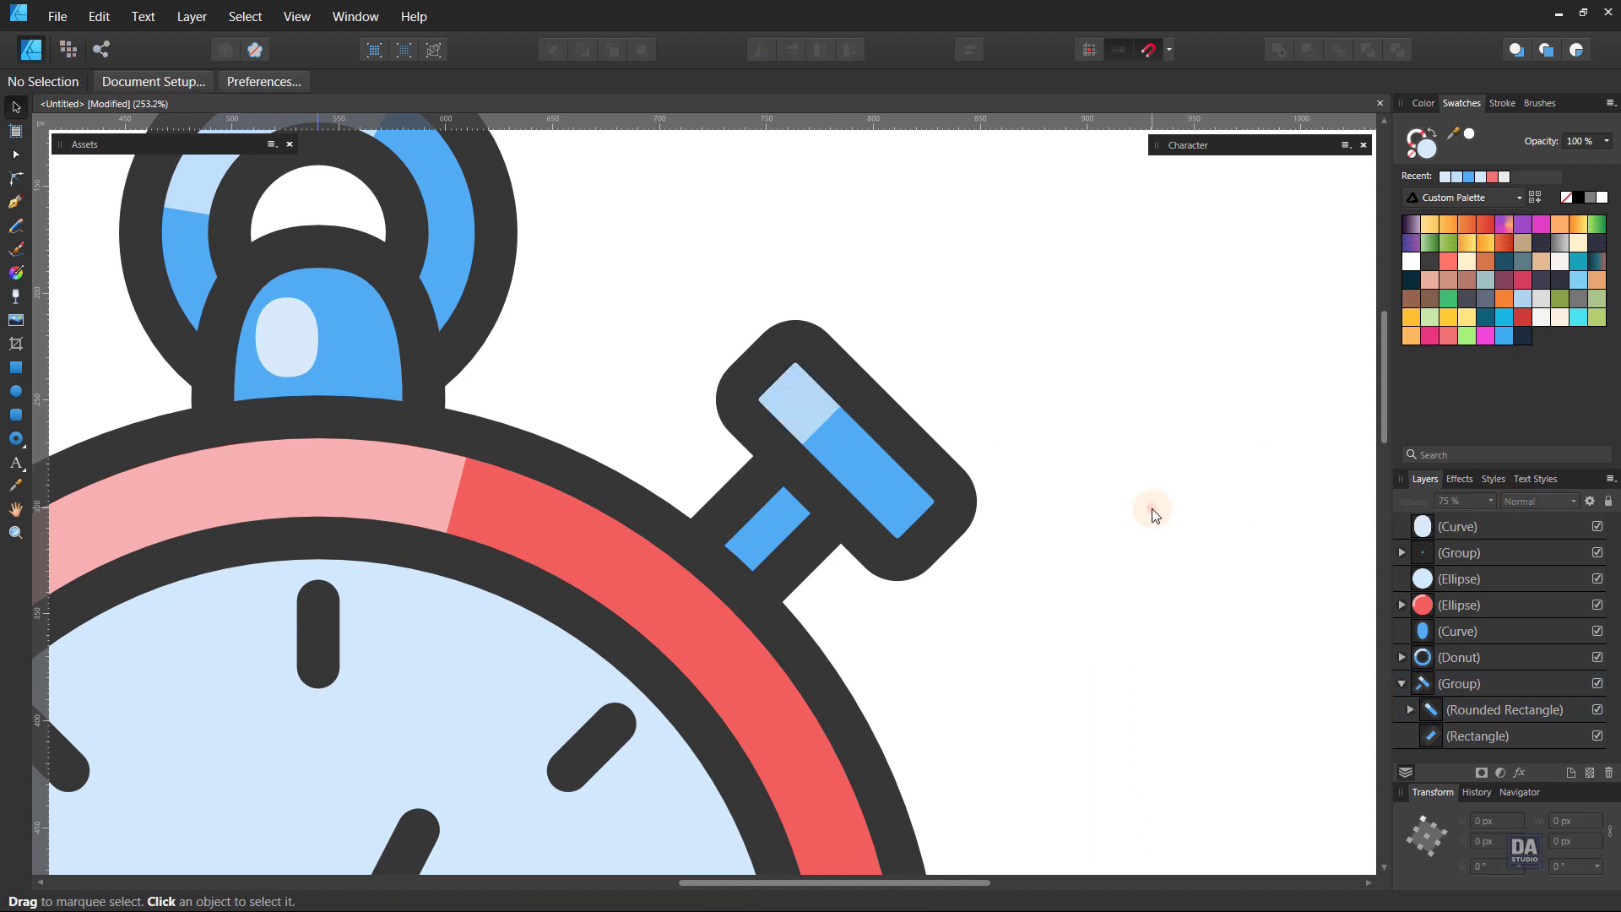
Select all the stopwatch objects and move them straight down to about Y 501.9 px on the artboard
key("z")
left_click(803, 425, "alt")
left_click_drag(911, 516, 615, 381)
left_click_drag(966, 489, 892, 516)
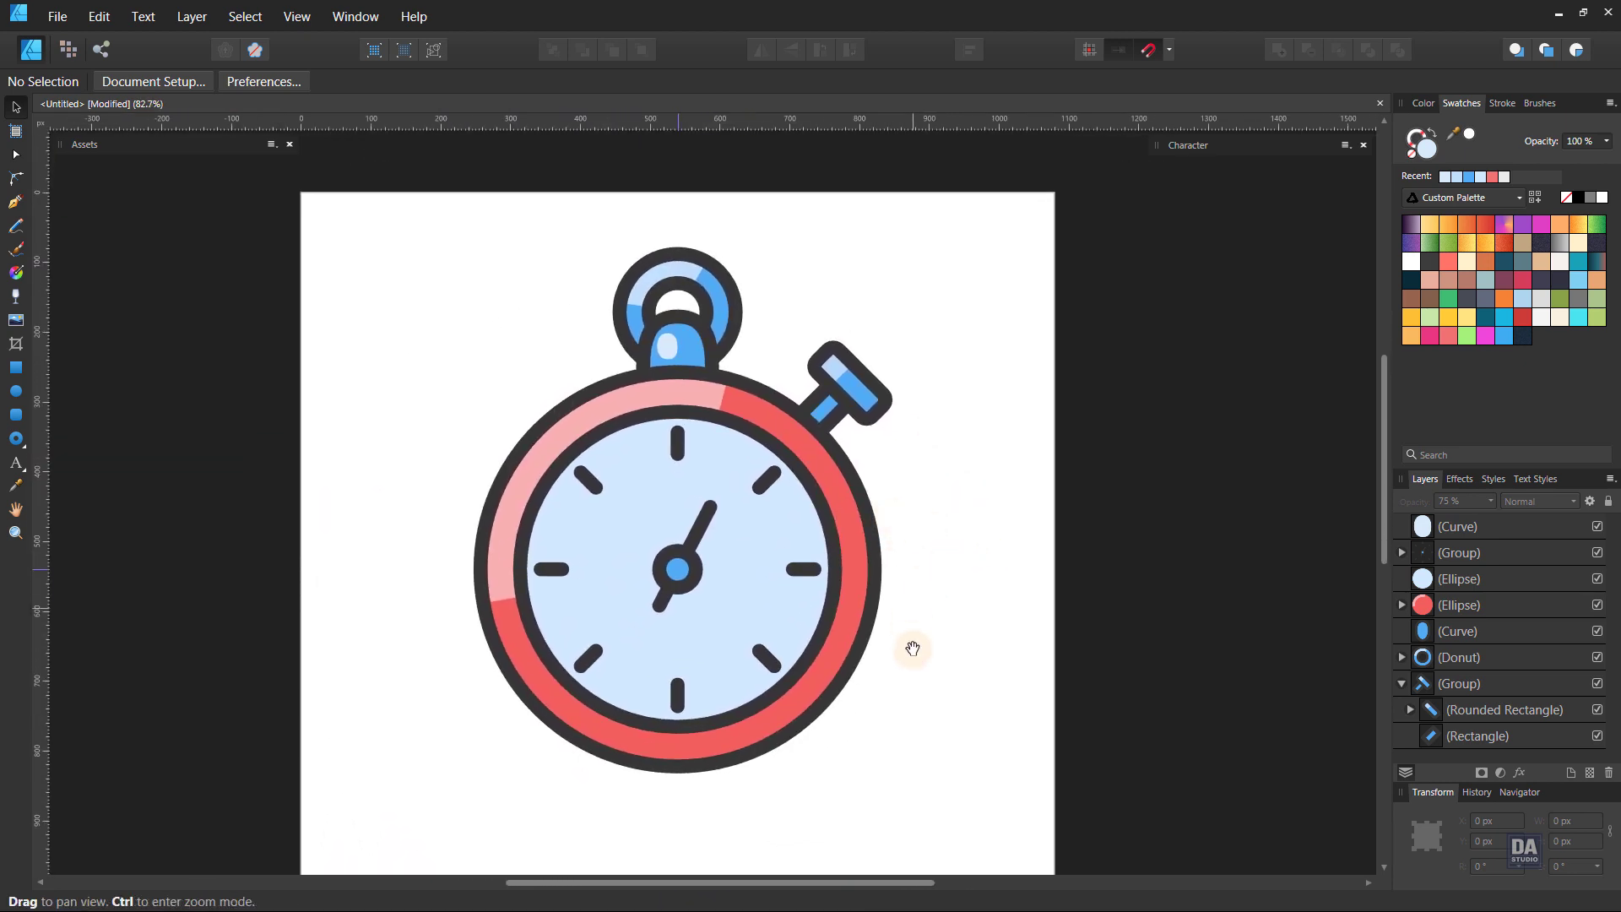
left_click_drag(883, 605, 721, 541)
left_click_drag(1012, 633, 979, 575)
left_click_drag(925, 240, 327, 740)
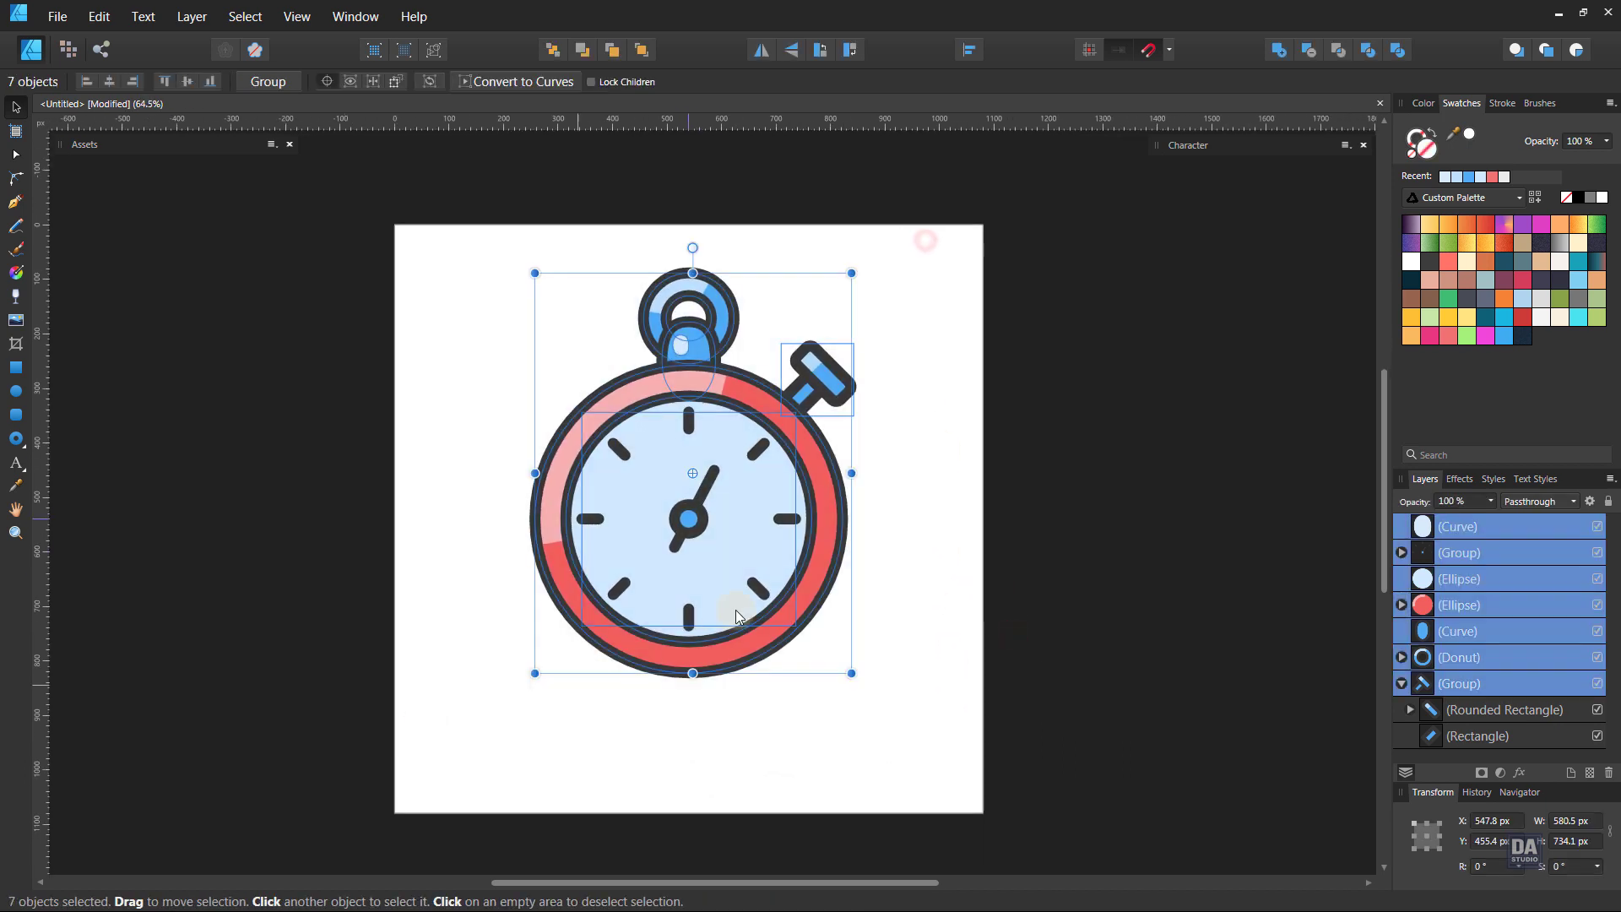
mouse_move(751, 568)
left_mouse_down()
mouse_move(752, 616)
mouse_move(751, 595)
left_mouse_up()
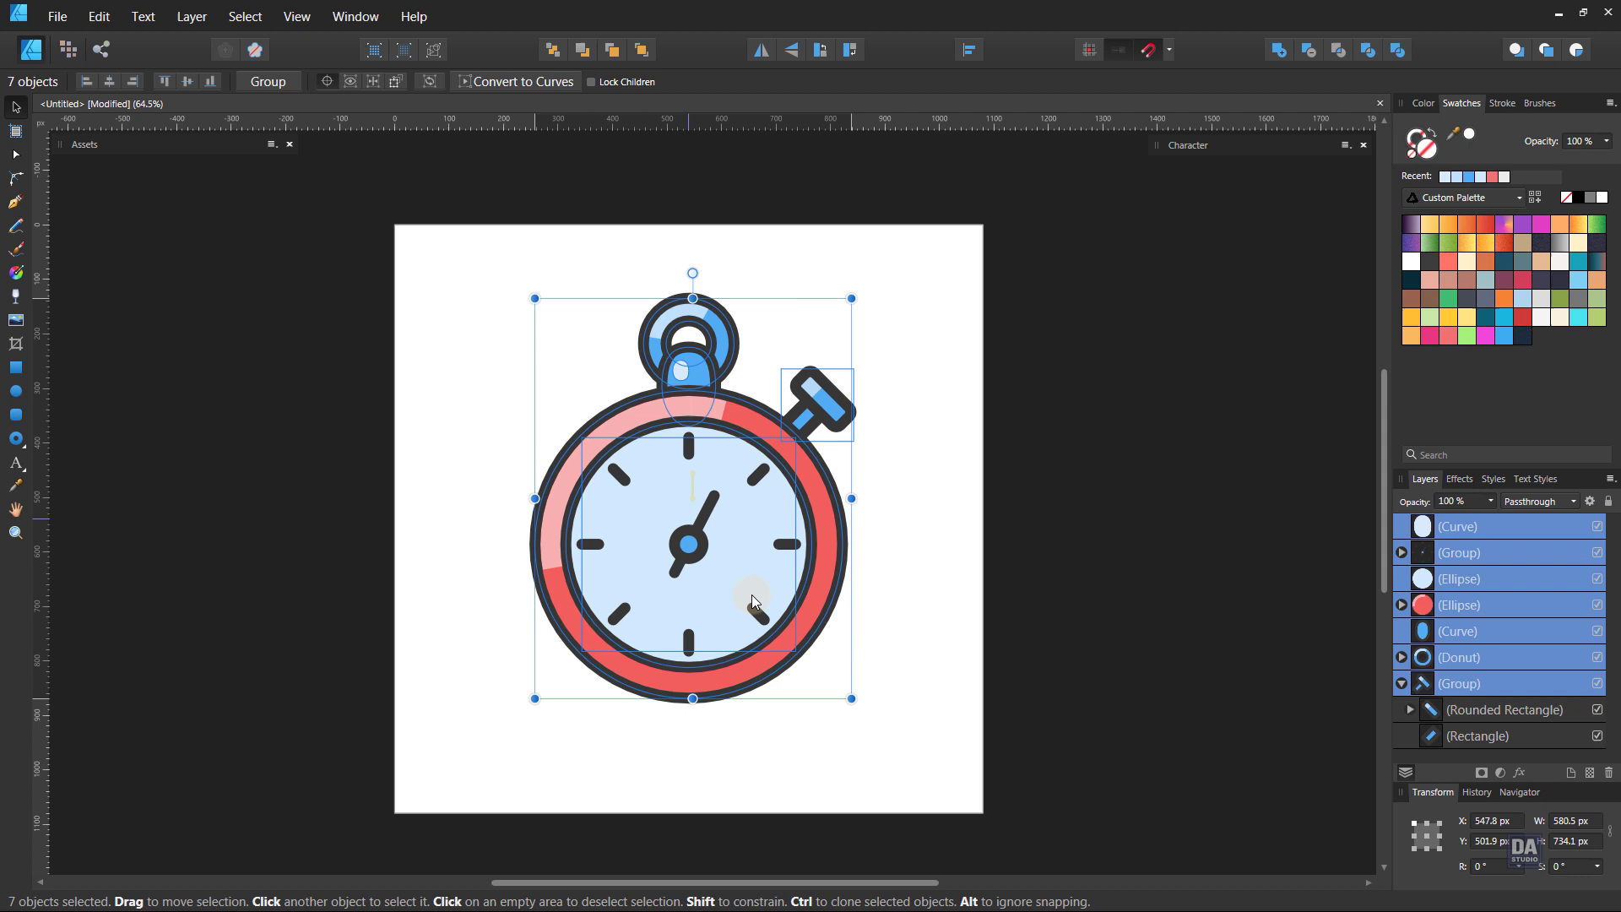
left_click(942, 575)
left_click_drag(879, 525, 879, 541)
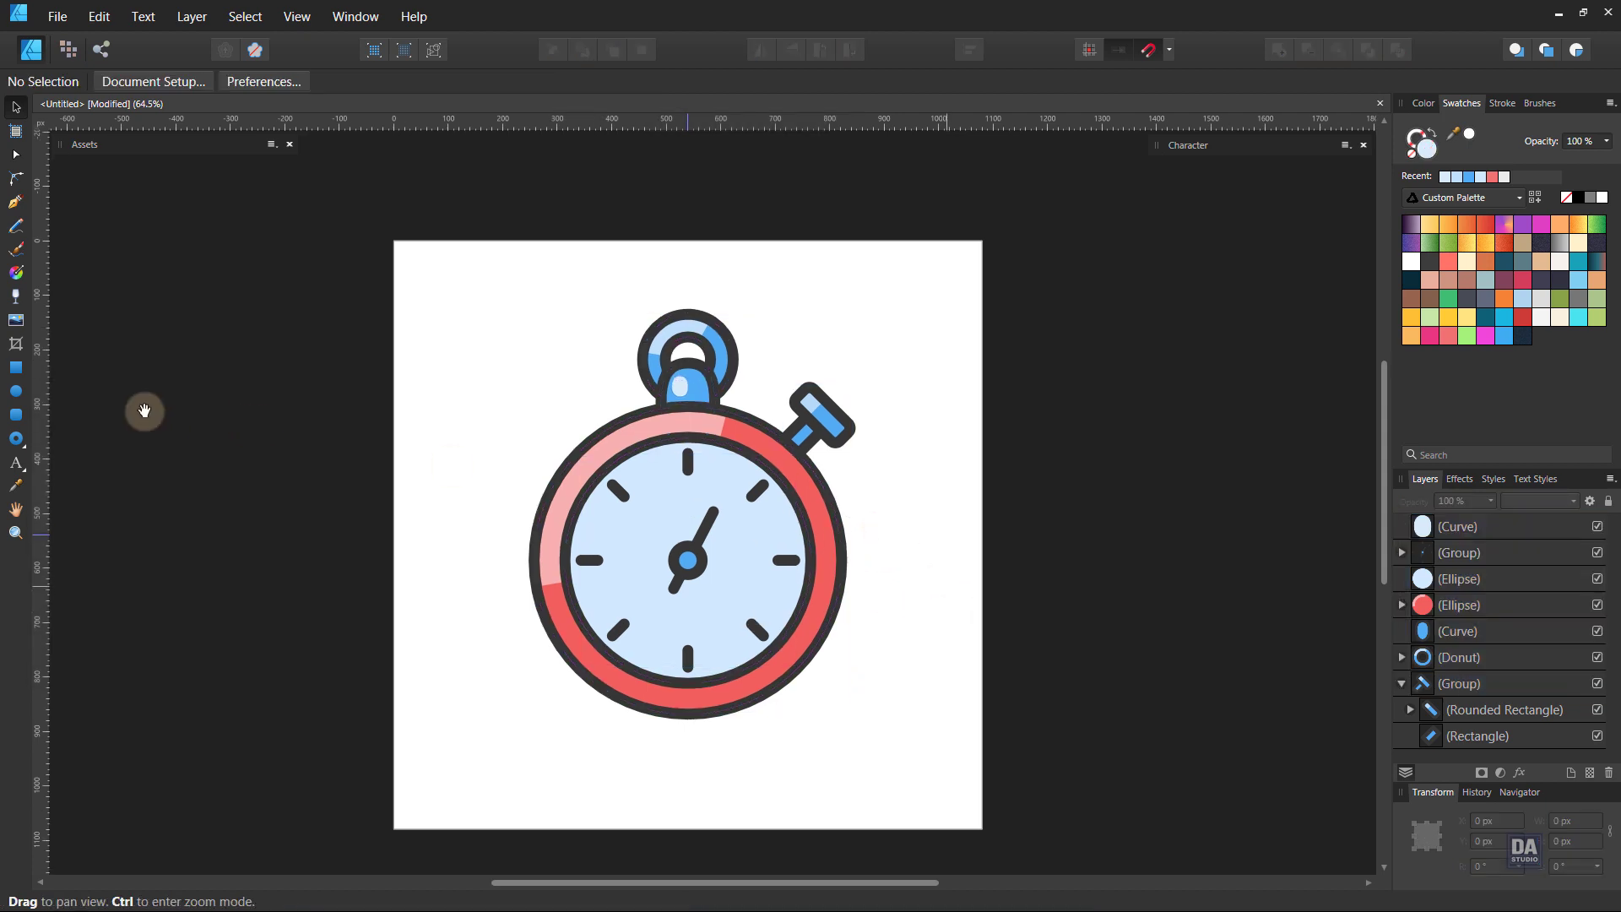
Draw a diagonal line about 151 × 151 px outside the rim's upper-left side with the Pen tool, using the icon's dark outline colour
left_click(19, 414)
left_click(15, 209)
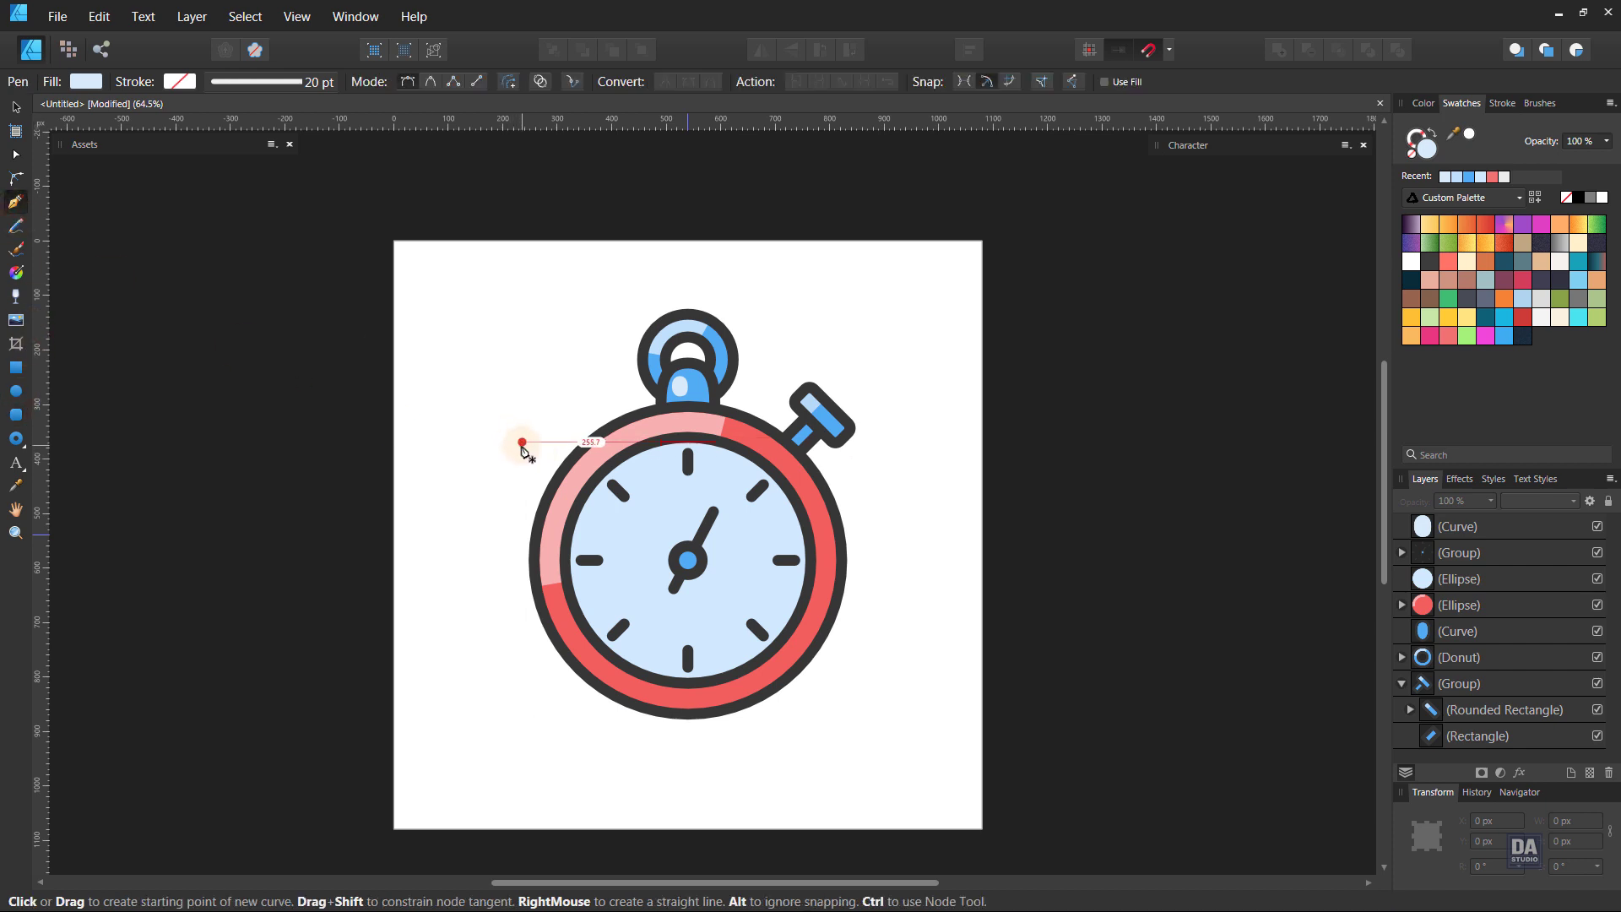
left_click(522, 442)
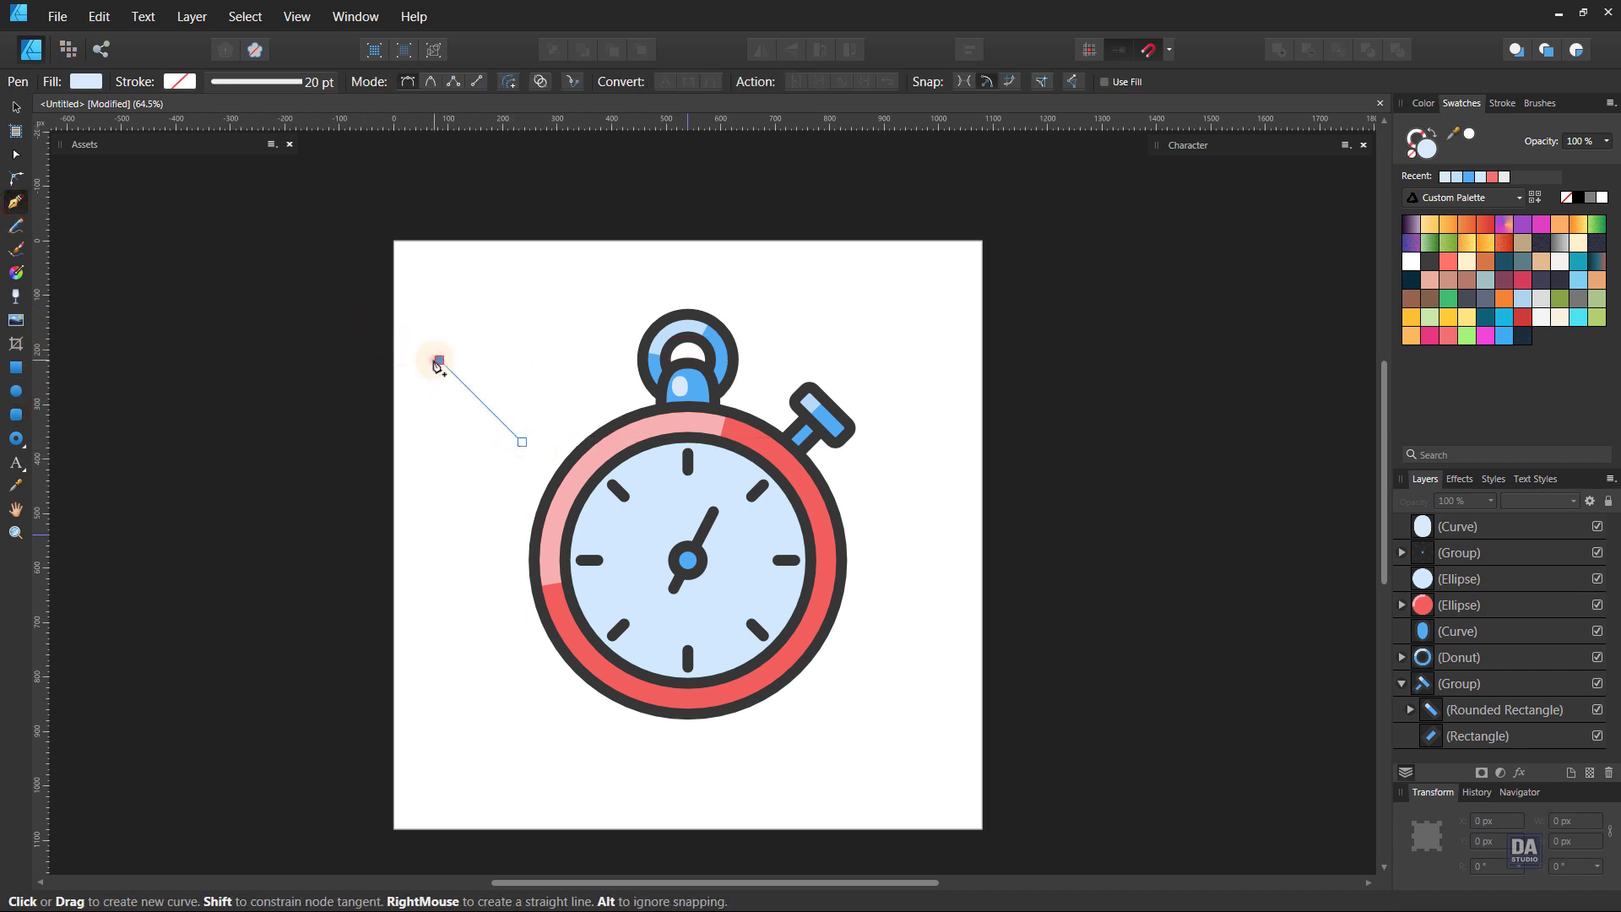
left_click(438, 362)
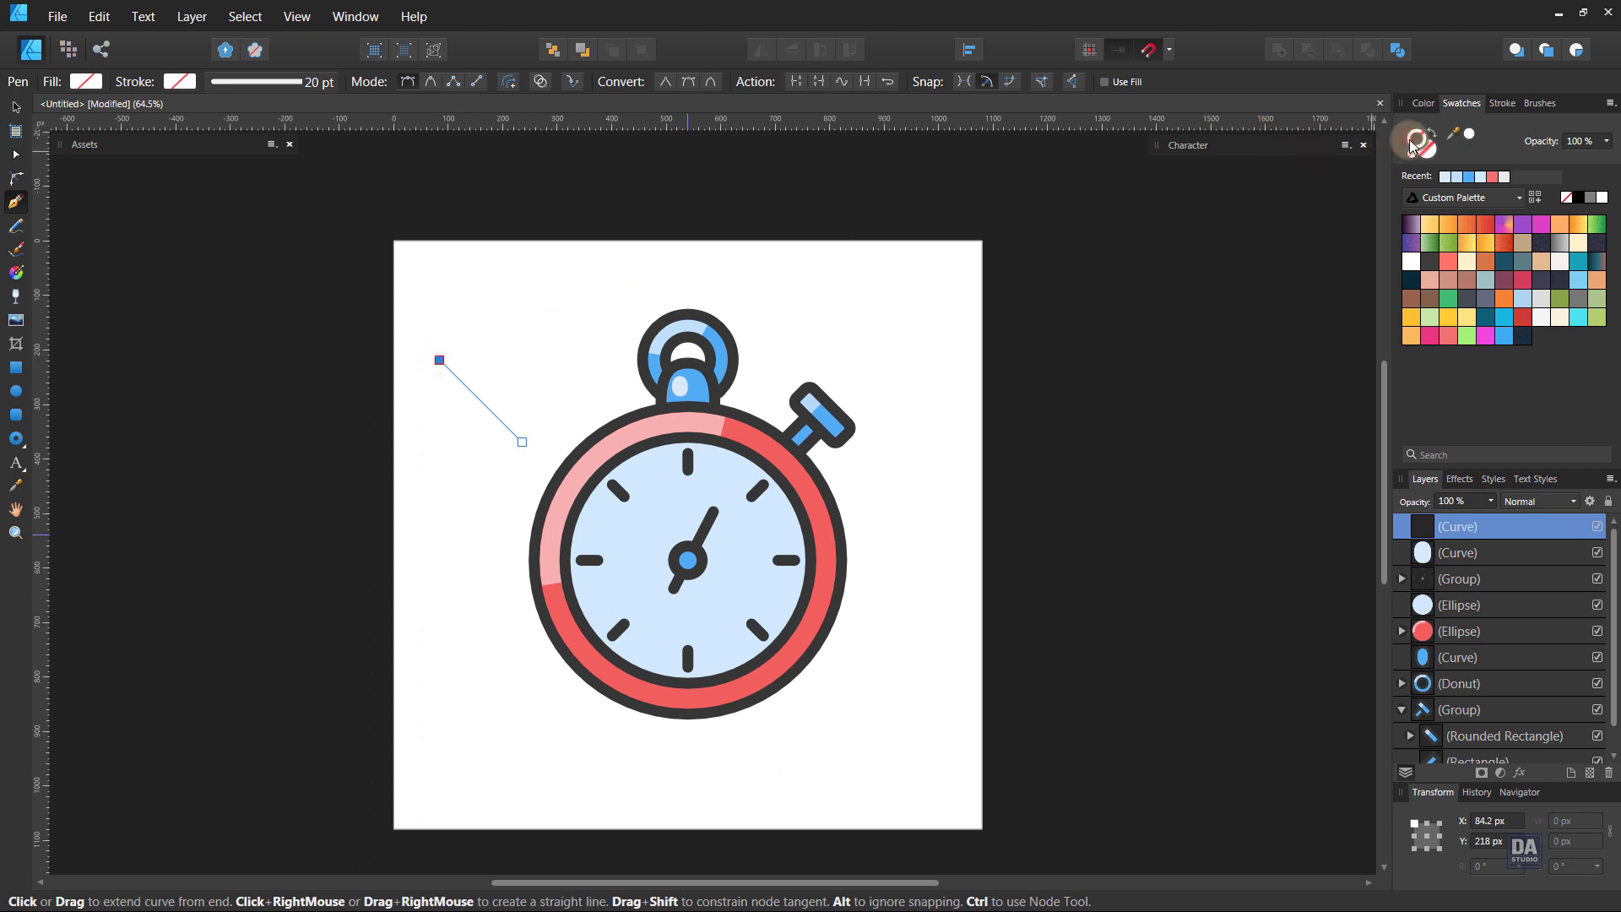
left_click_drag(1458, 140, 721, 336)
left_click(1466, 141)
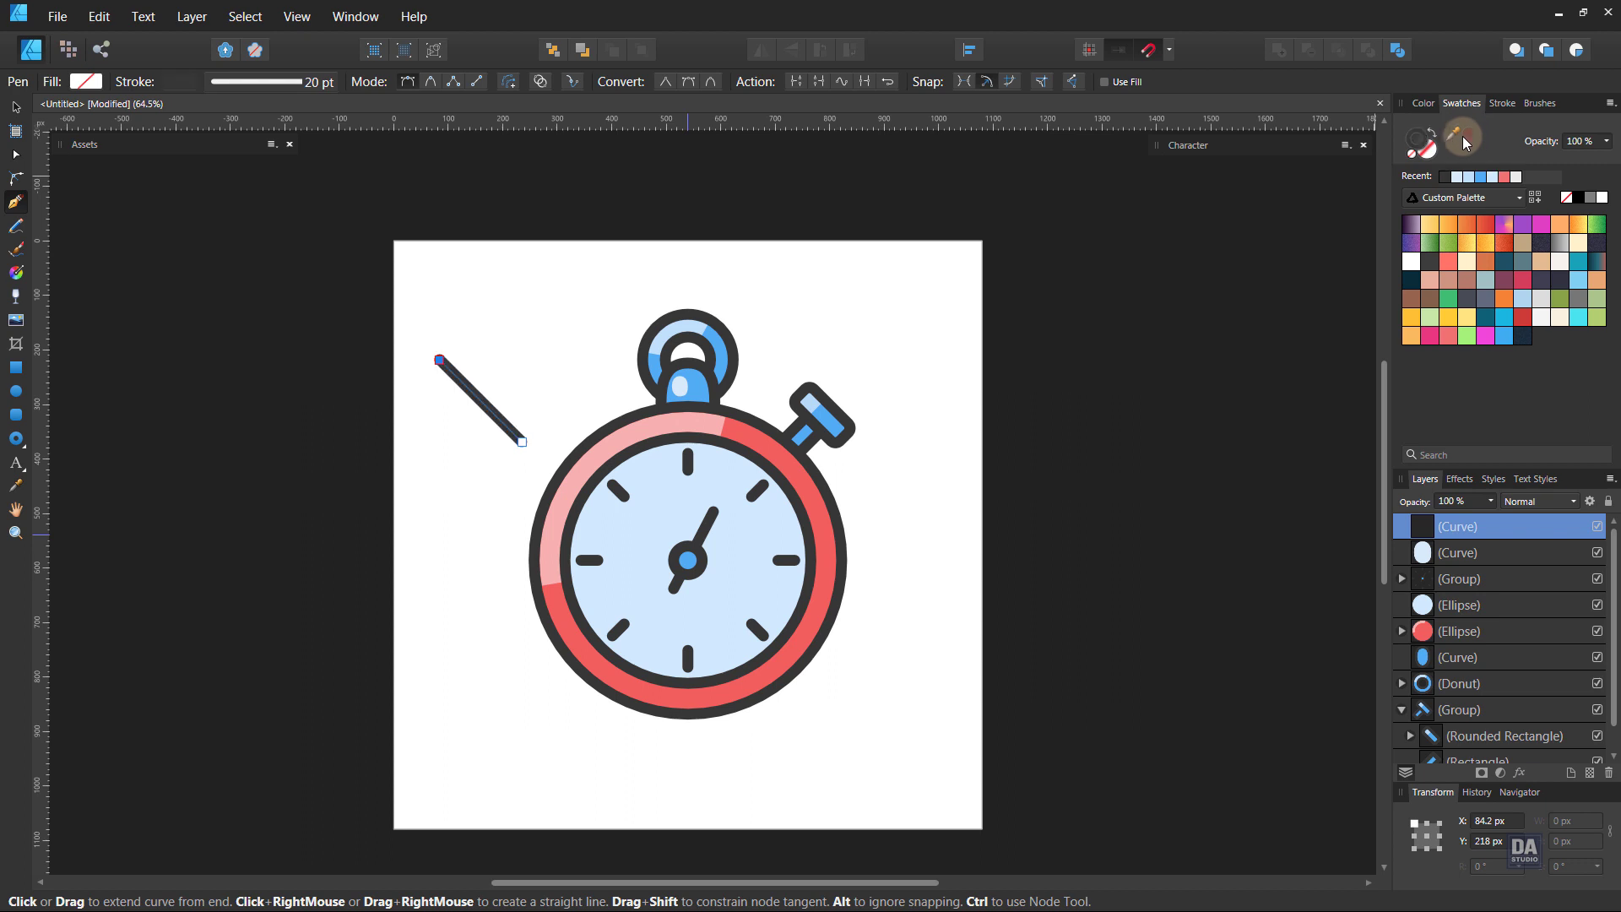
Set the diagonal line's stroke width to 24 pt and shorten it to about 119 × 119 px from its outer end
key("v")
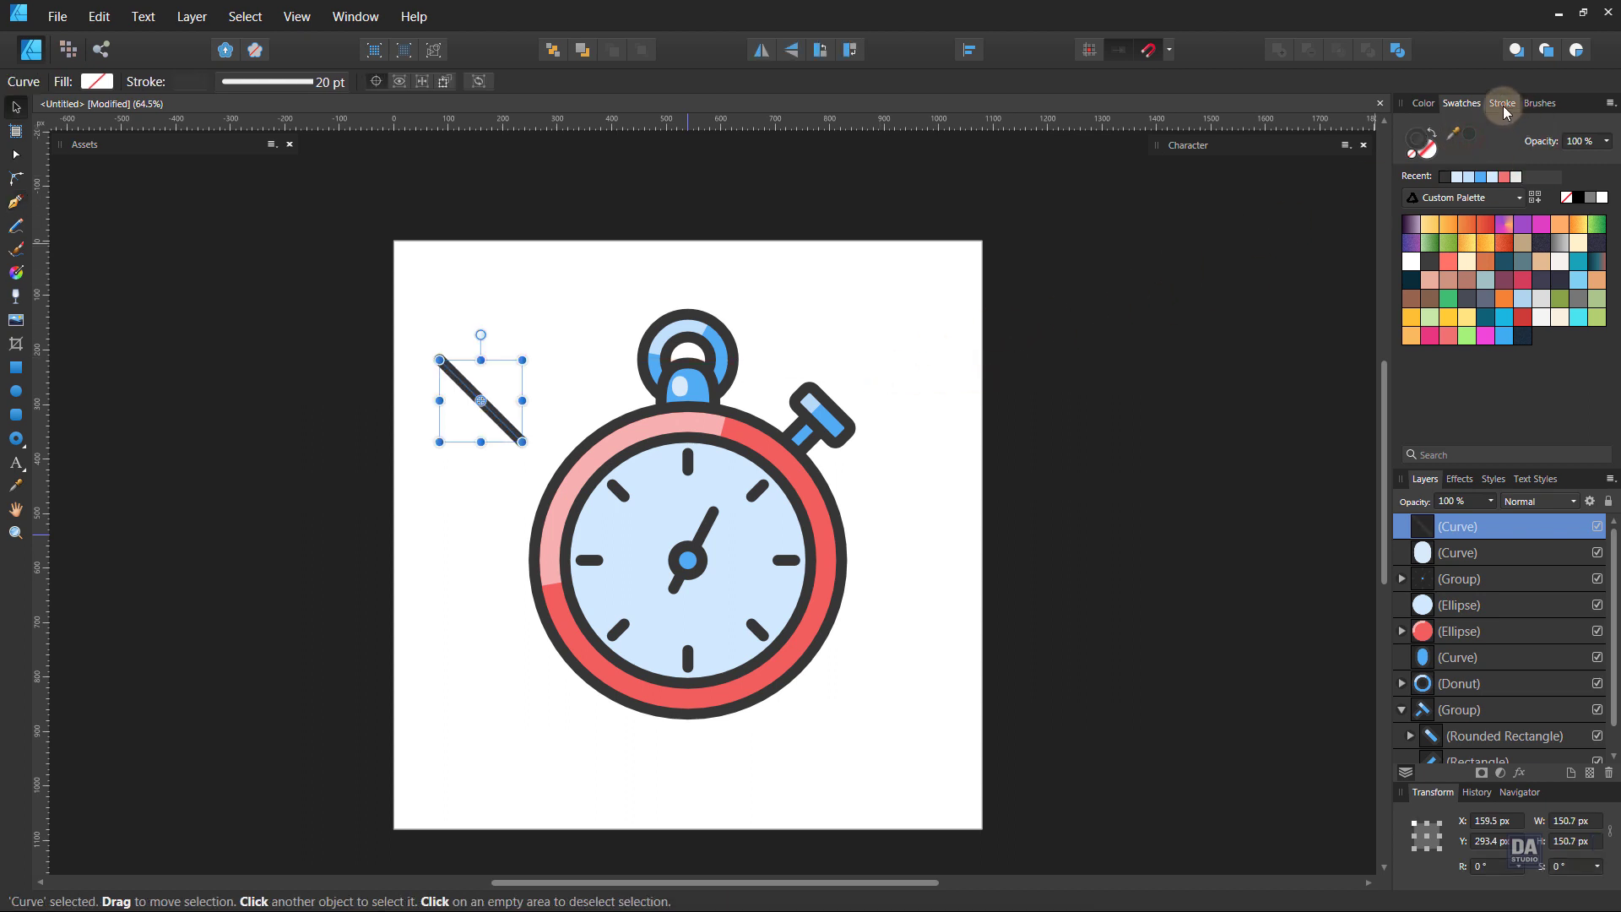
left_click(1502, 103)
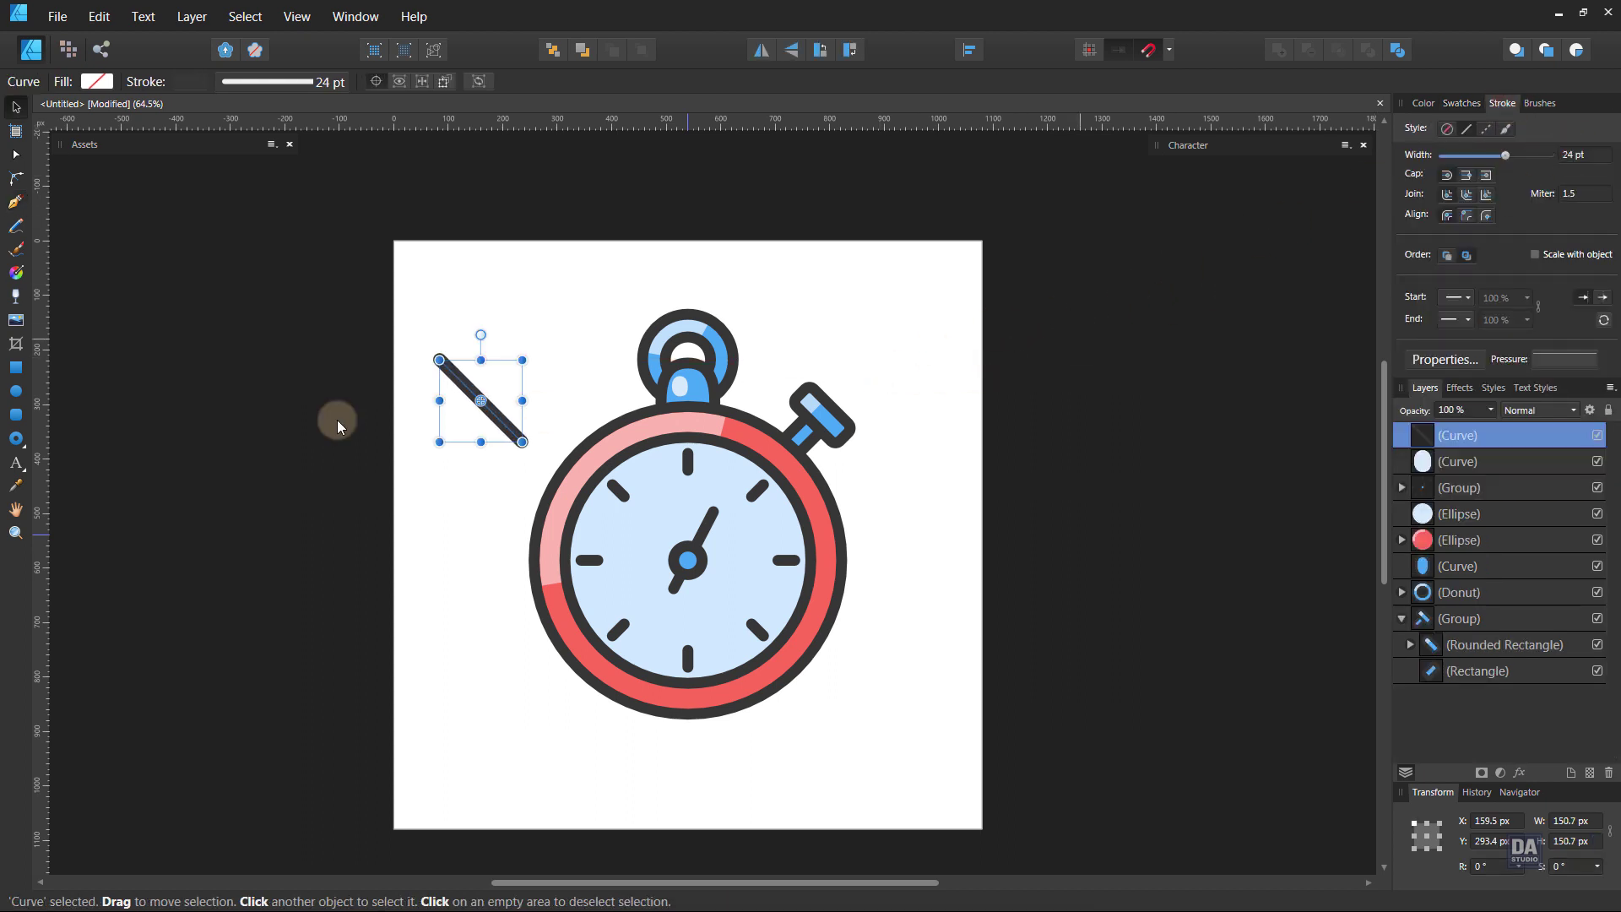
left_click_drag(439, 359, 451, 374)
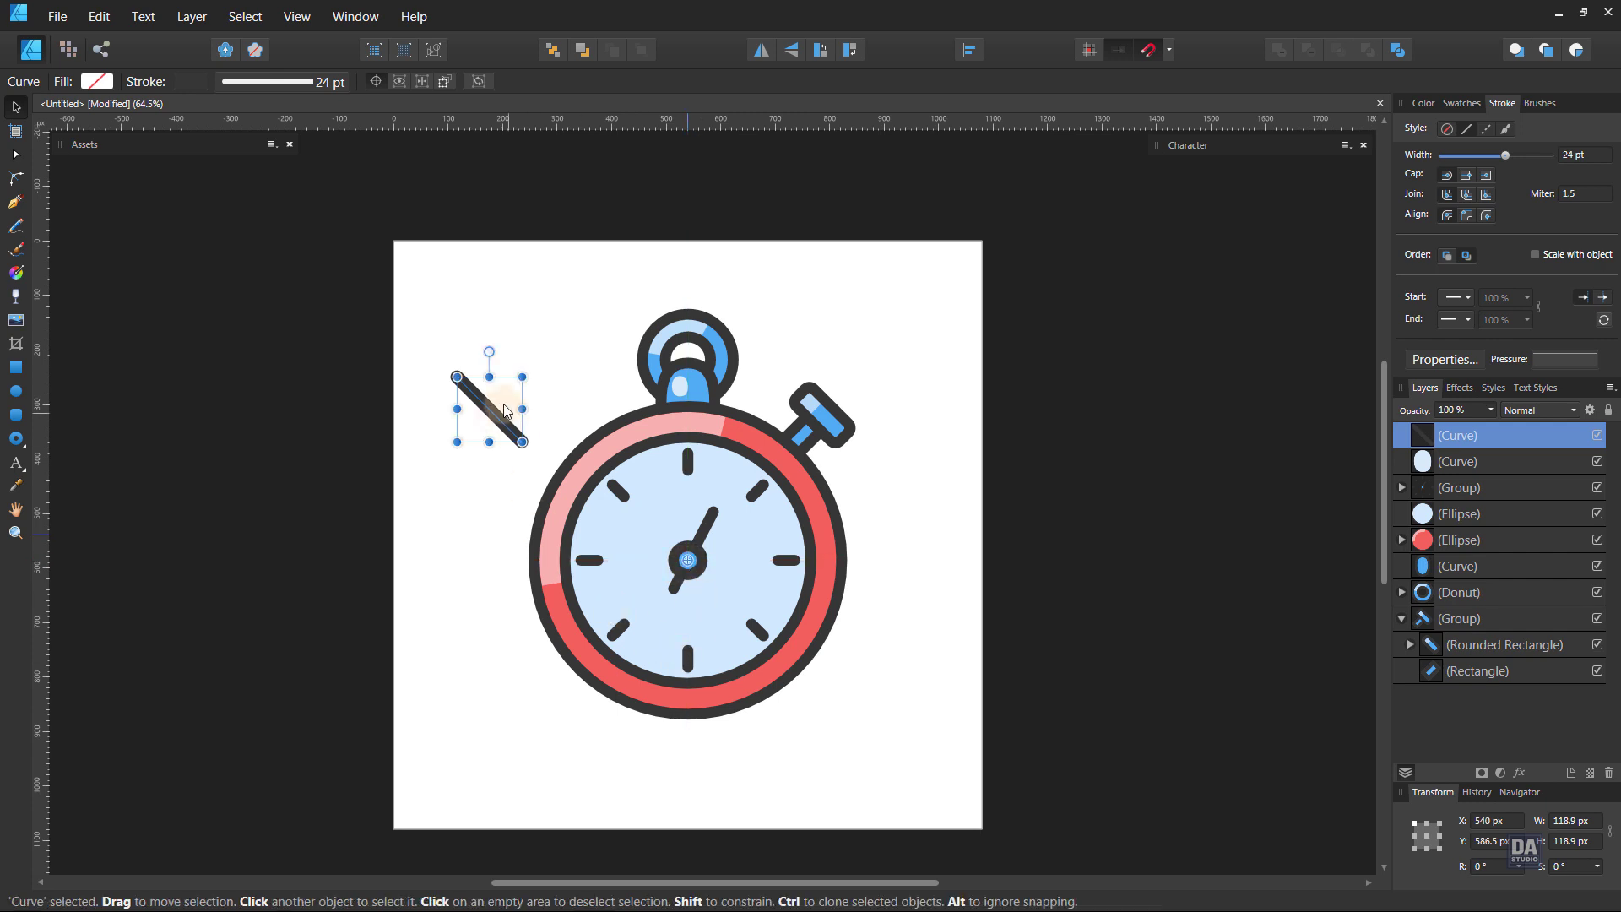
Duplicate the diagonal line, rotate the copy around the dial's centre towards the ring, and add a short dash beyond its inner end
right_click(1475, 489)
left_click(1429, 601)
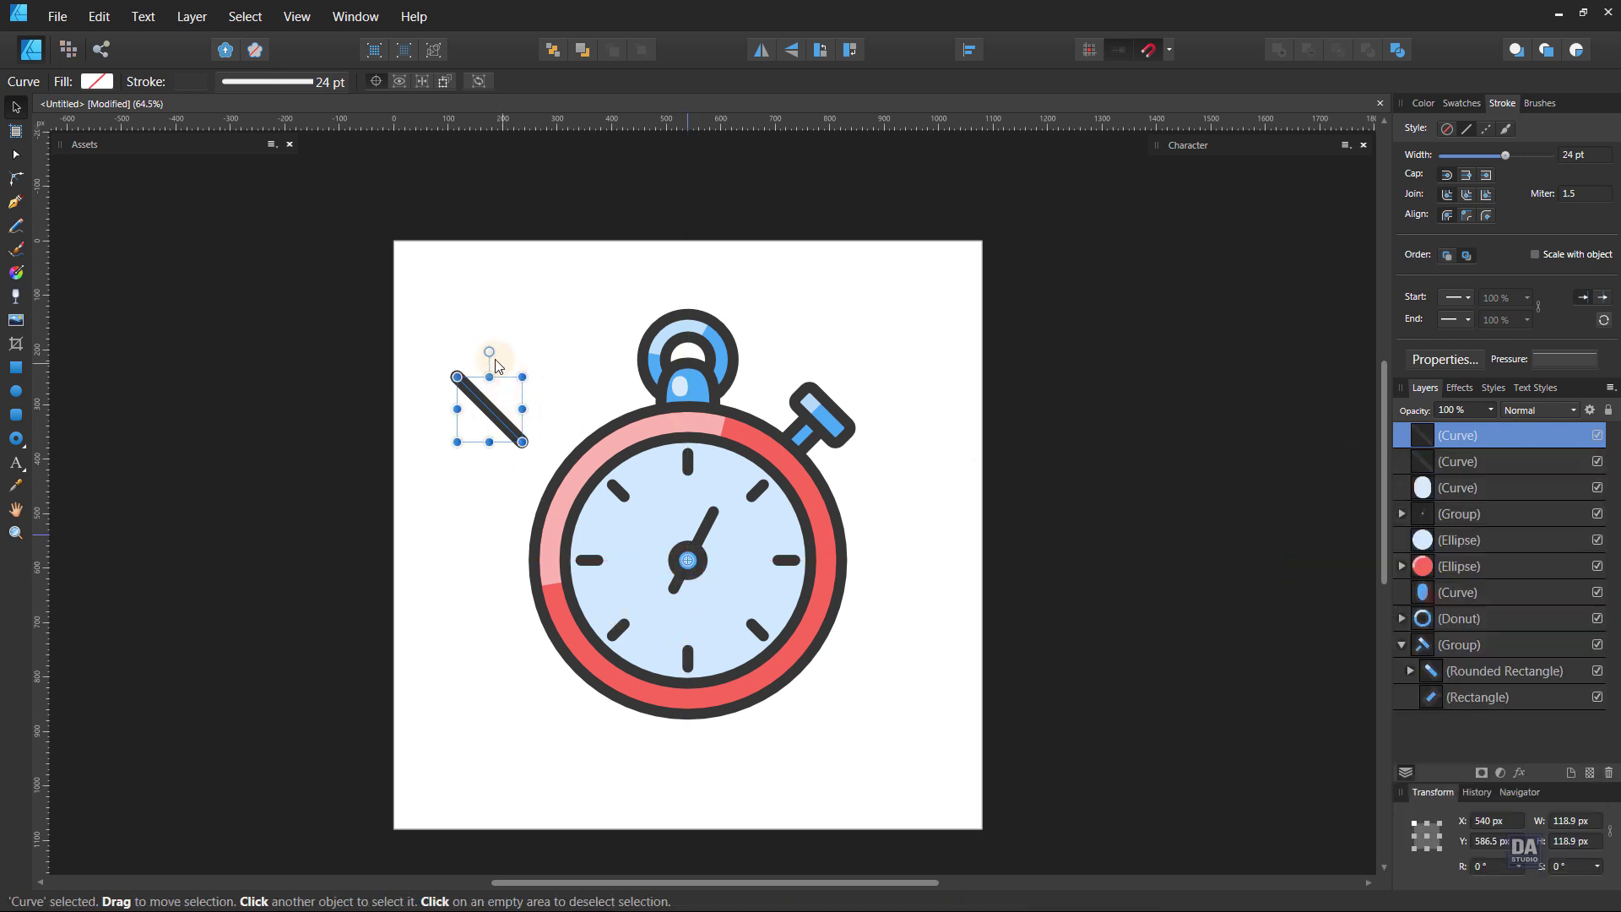
left_click_drag(489, 351, 612, 266)
left_click_drag(591, 282, 633, 422)
scroll(583, 324, "up", 4)
left_click_drag(574, 320, 619, 386)
scroll(560, 376, "down", 4)
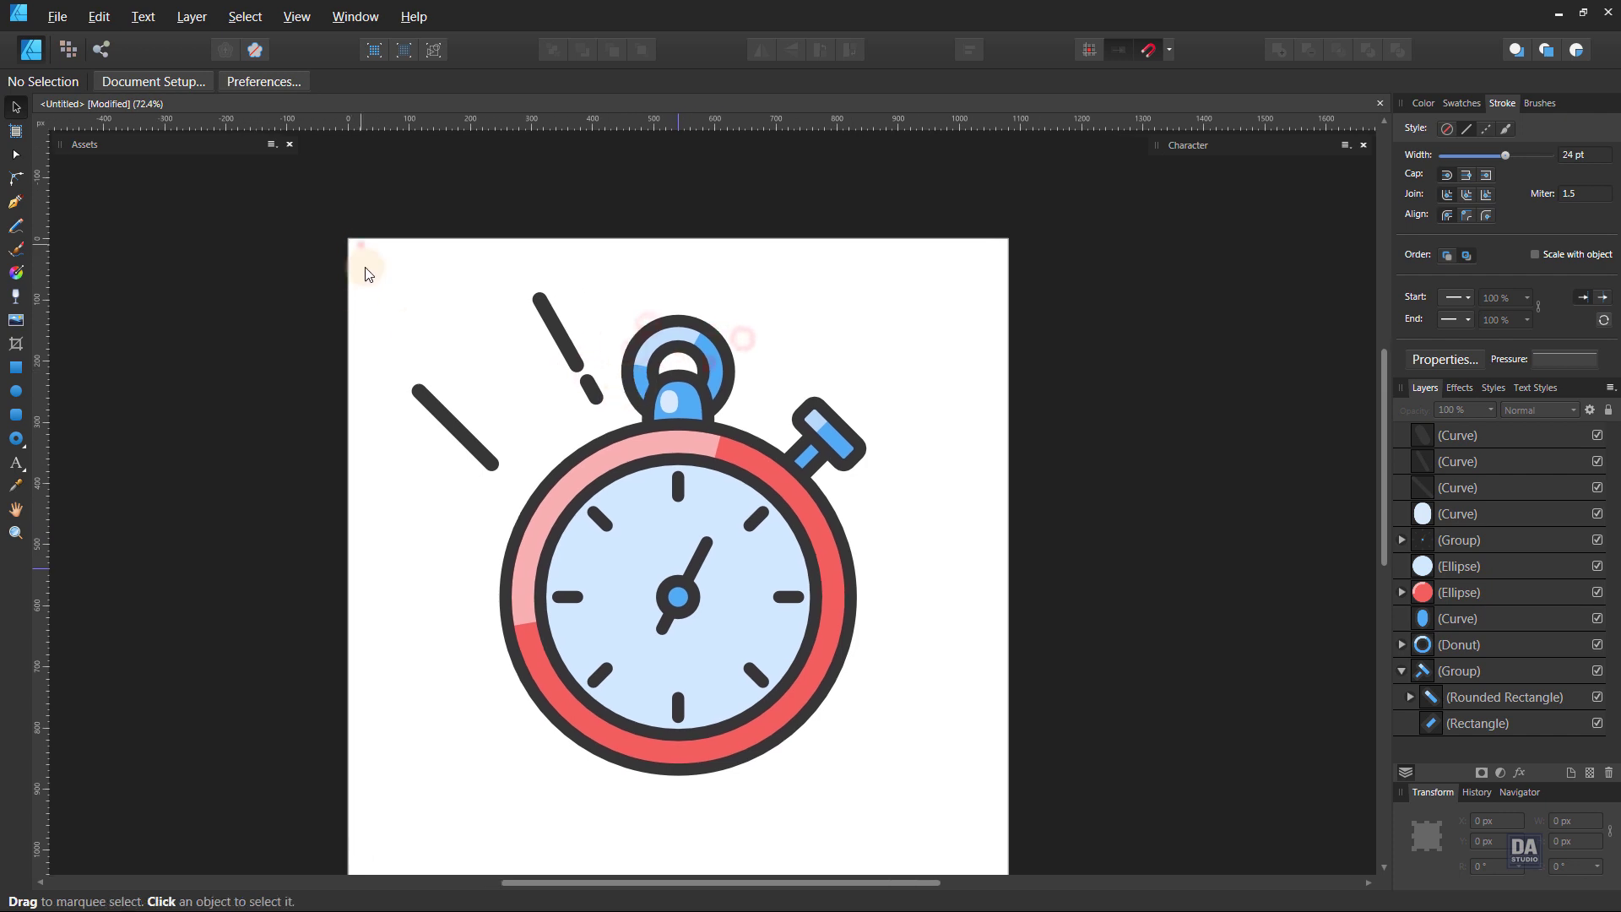
Group the three accent lines beside the stopwatch and create a horizontally flipped duplicate of the group
left_click_drag(361, 245, 635, 493)
right_click(1550, 503)
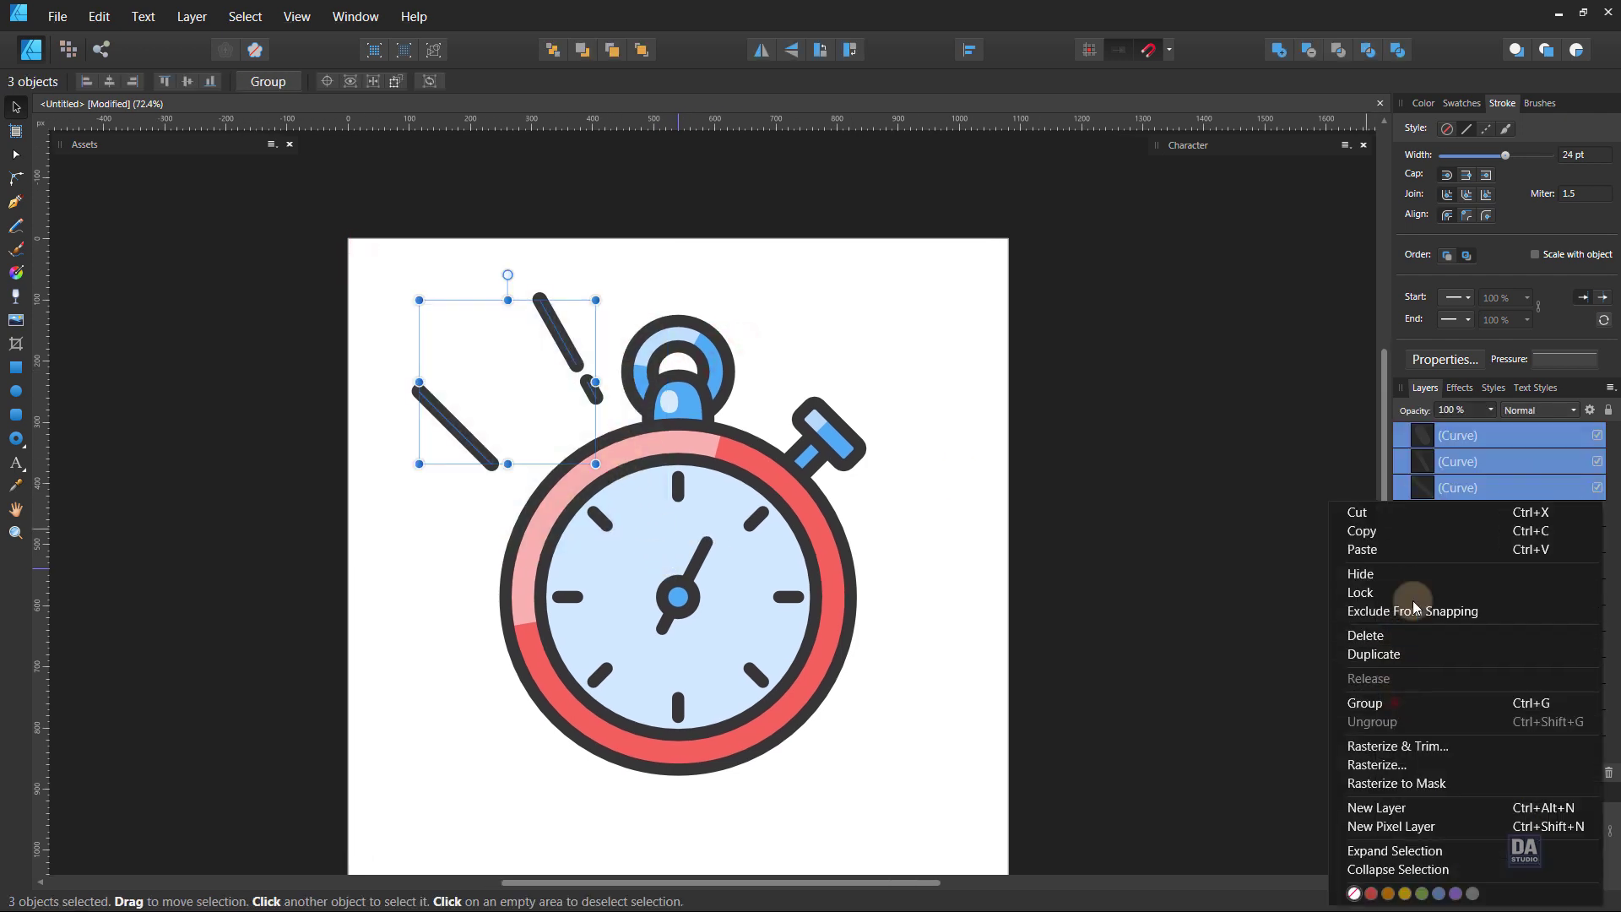
left_click(1427, 701)
right_click(1431, 671)
left_click(1439, 604)
left_click(761, 48)
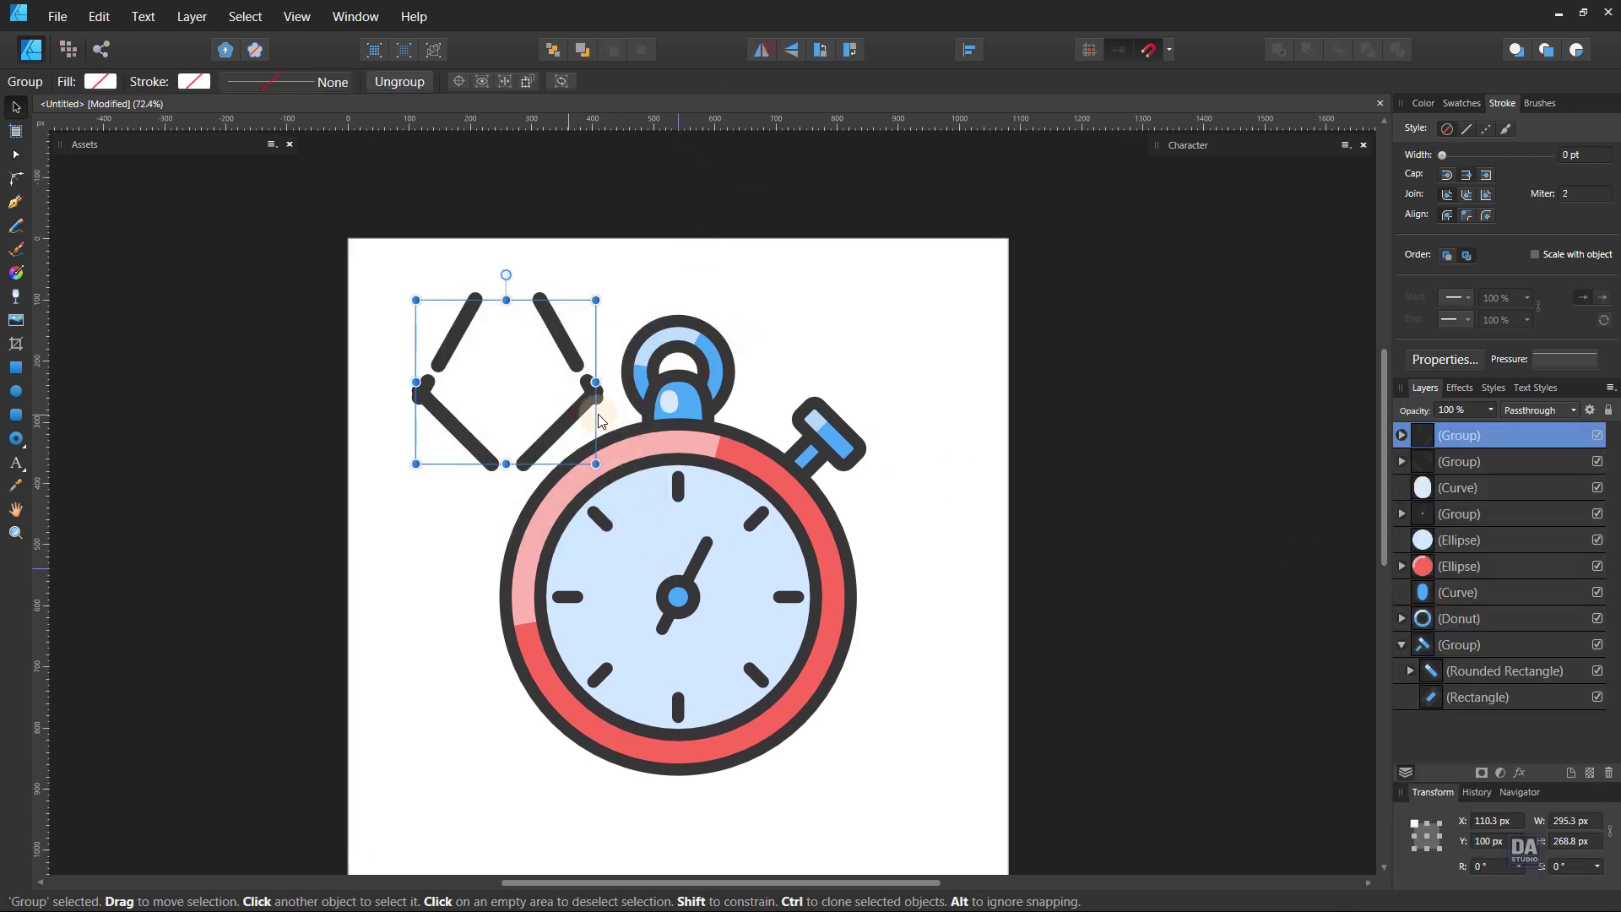
Move the flipped accent-line group horizontally to the stopwatch's right side, at about X 702 px, keeping Y at 100 px
left_click_drag(579, 408, 922, 425)
key("space")
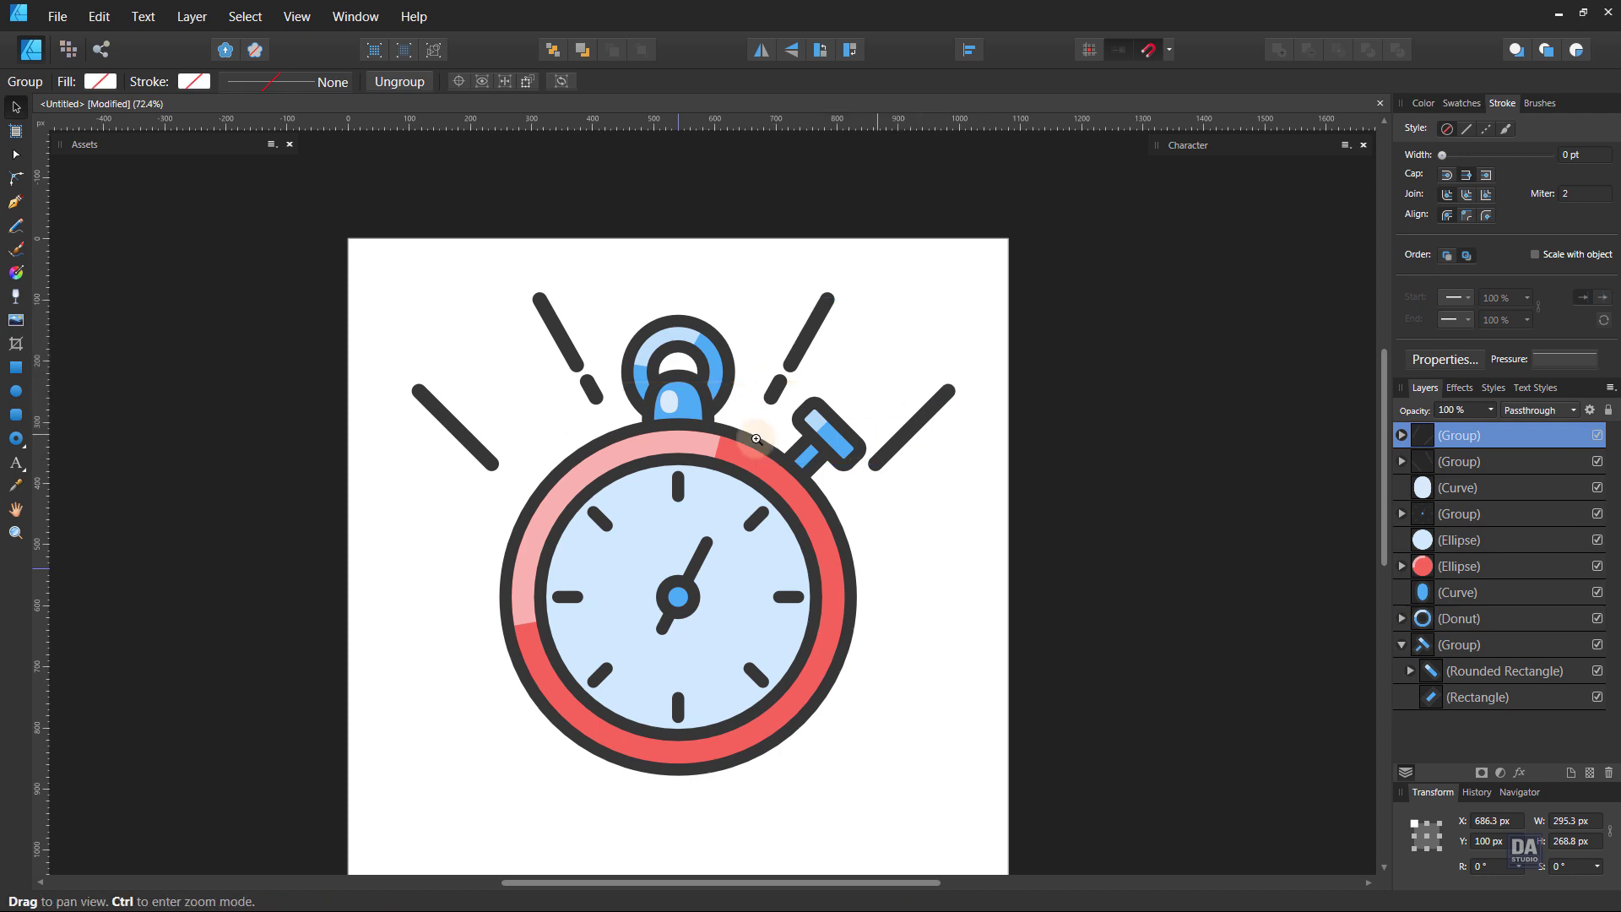
scroll(921, 427, "down", 4)
left_click_drag(941, 506, 810, 460)
scroll(781, 430, "up", 4)
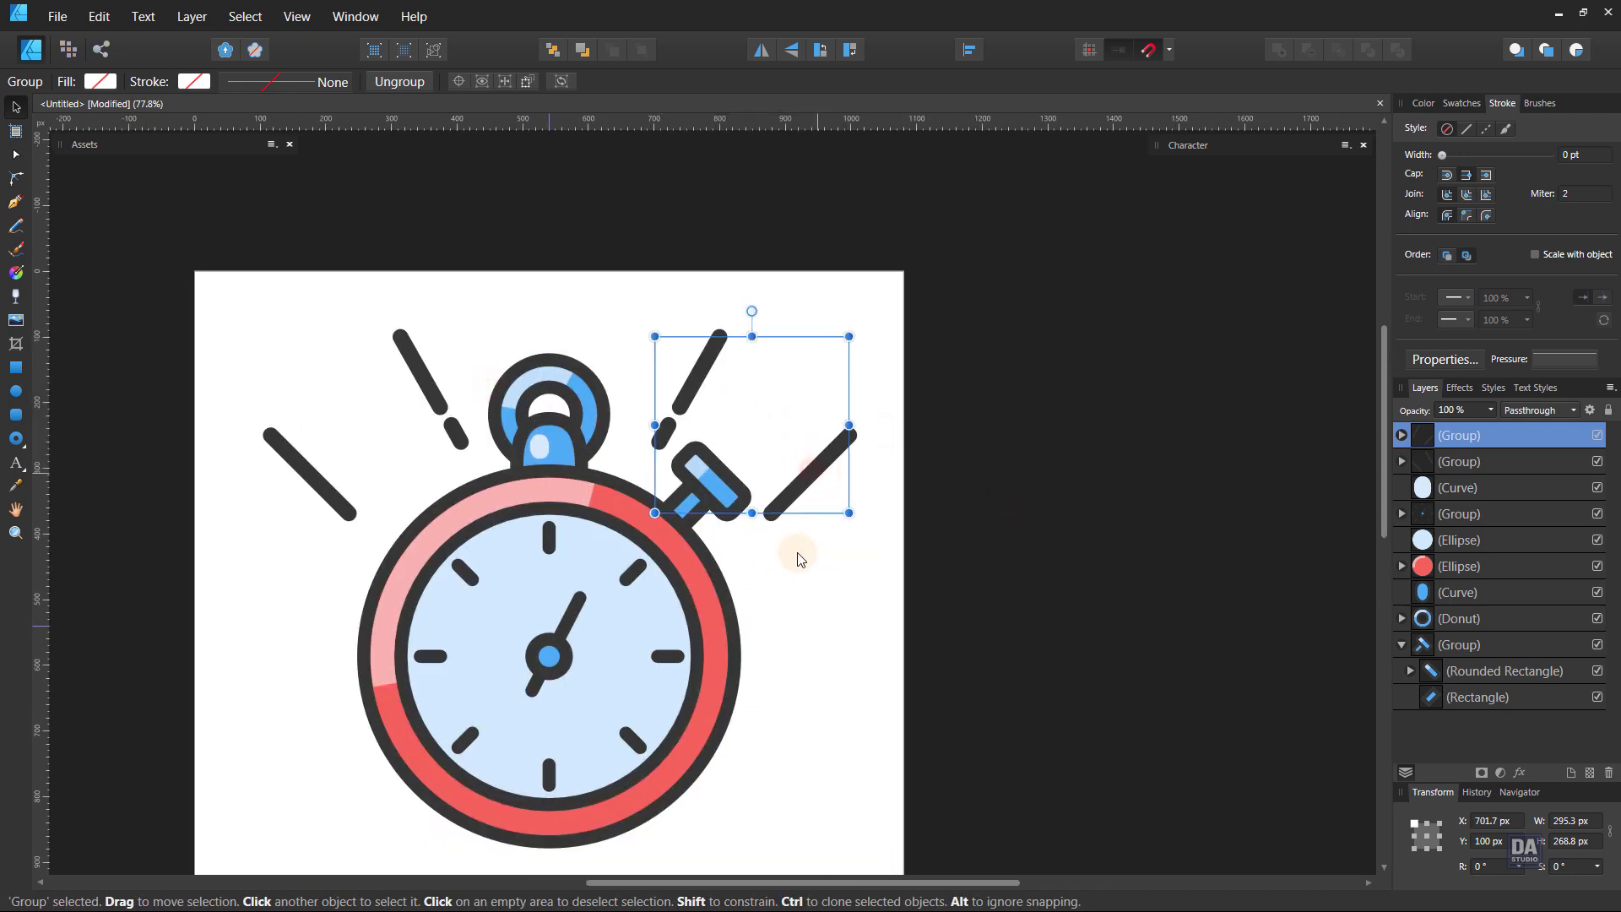
left_click(796, 550)
scroll(790, 540, "down", 2)
left_click(649, 607)
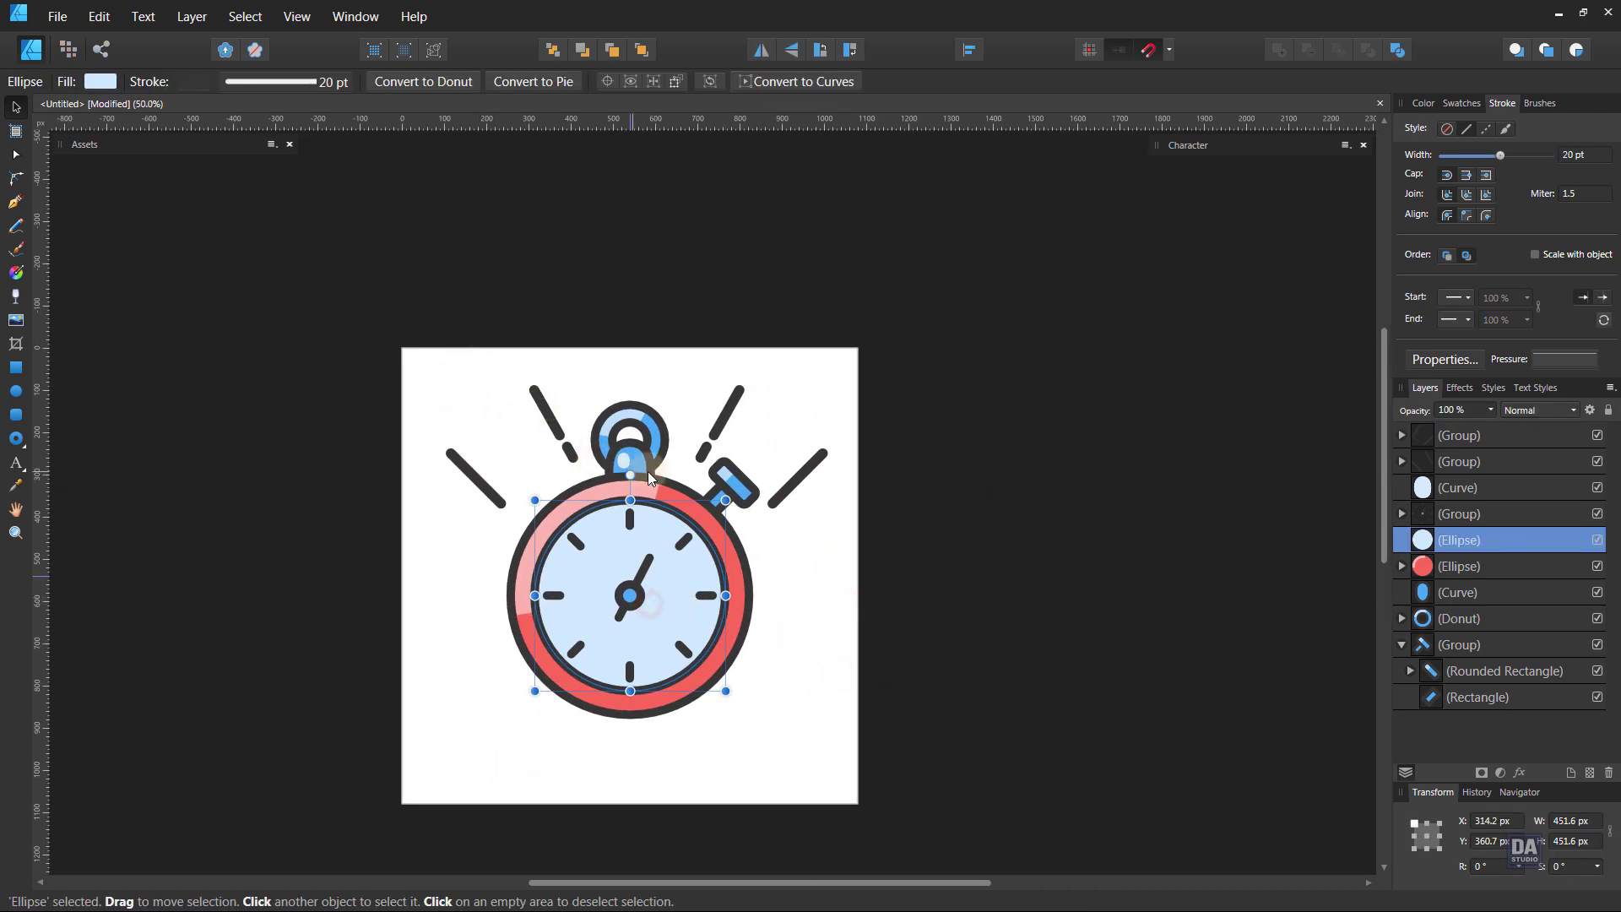
left_click(666, 405)
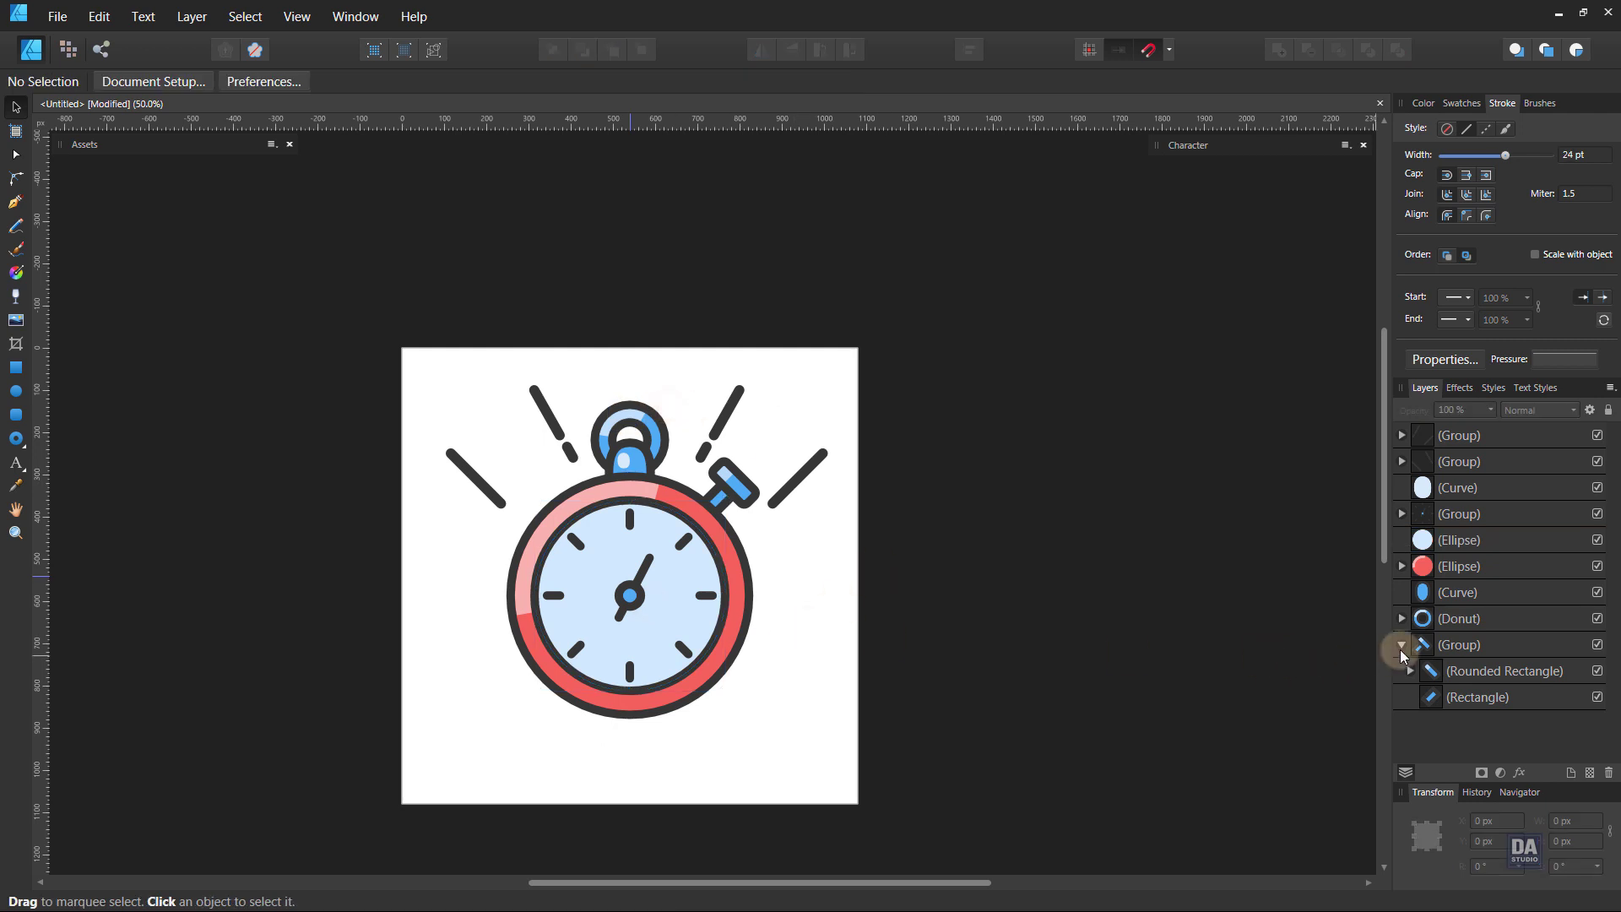
Group all the stopwatch parts without the accent lines and move that group slightly straight down on the page
left_click(1459, 644)
left_click(1459, 487, "shift")
right_click(1452, 496)
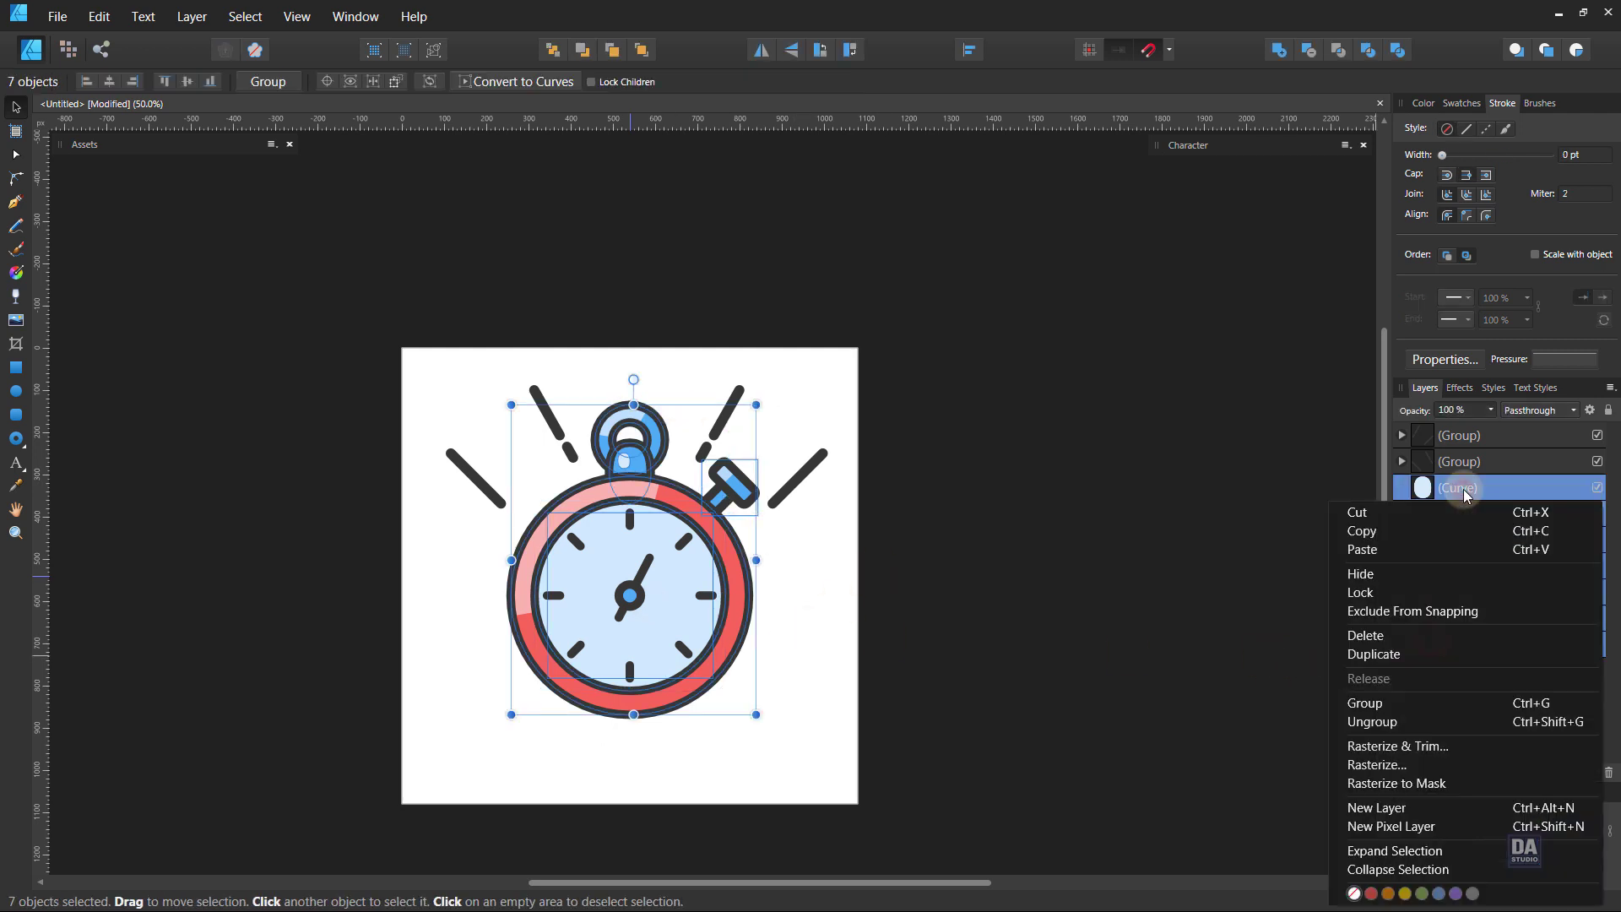
left_click(1416, 704)
left_click_drag(656, 628, 660, 656)
left_click(841, 665)
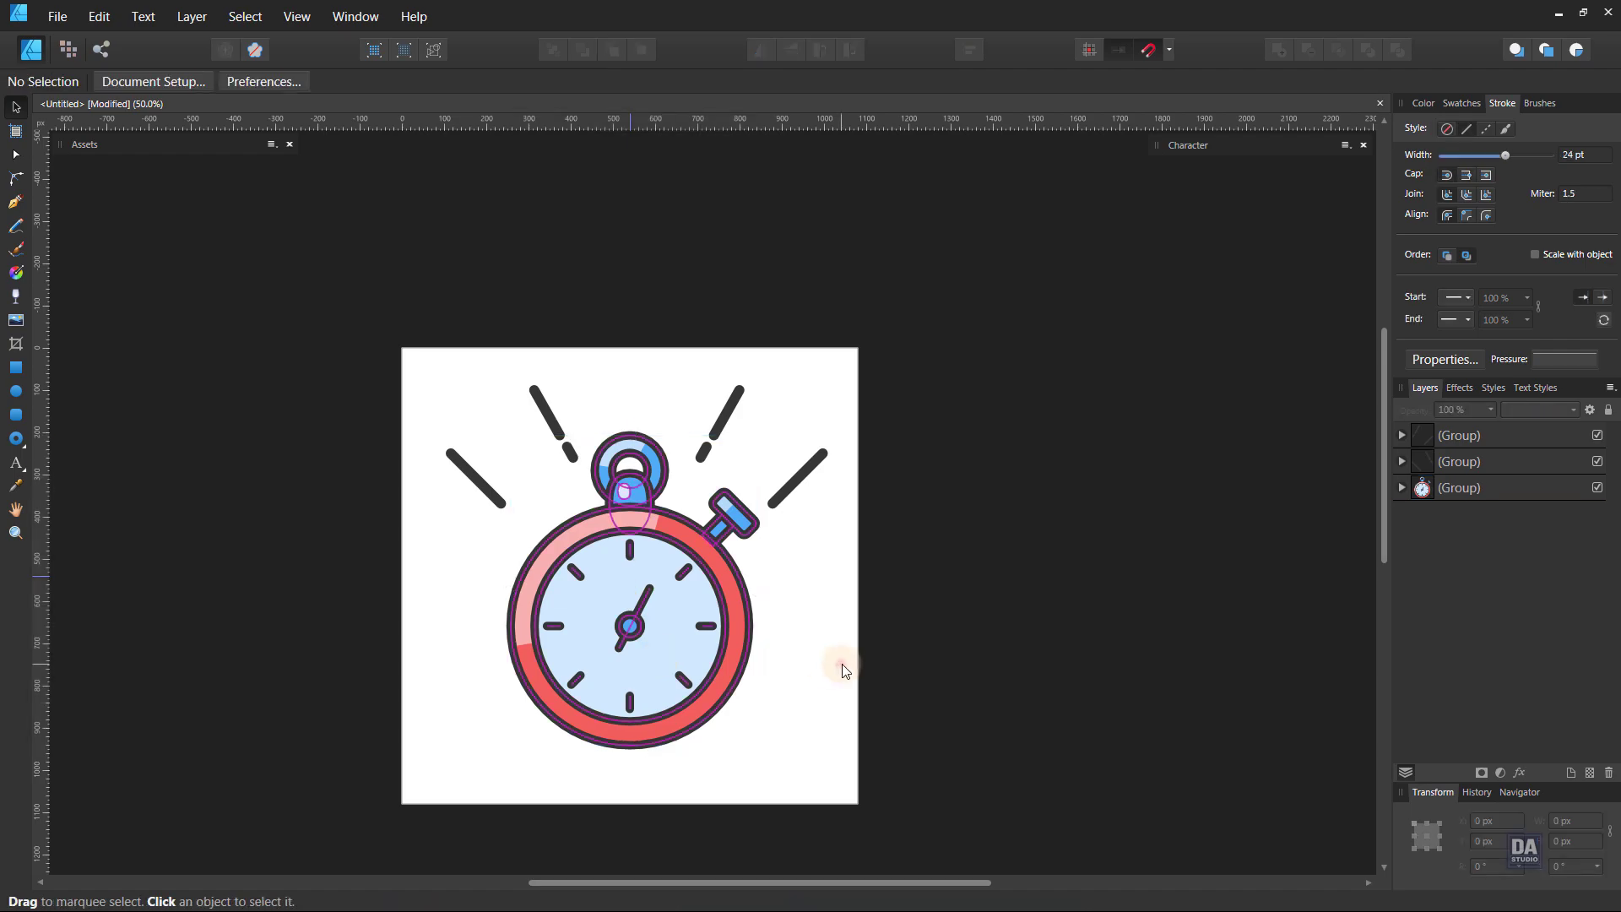